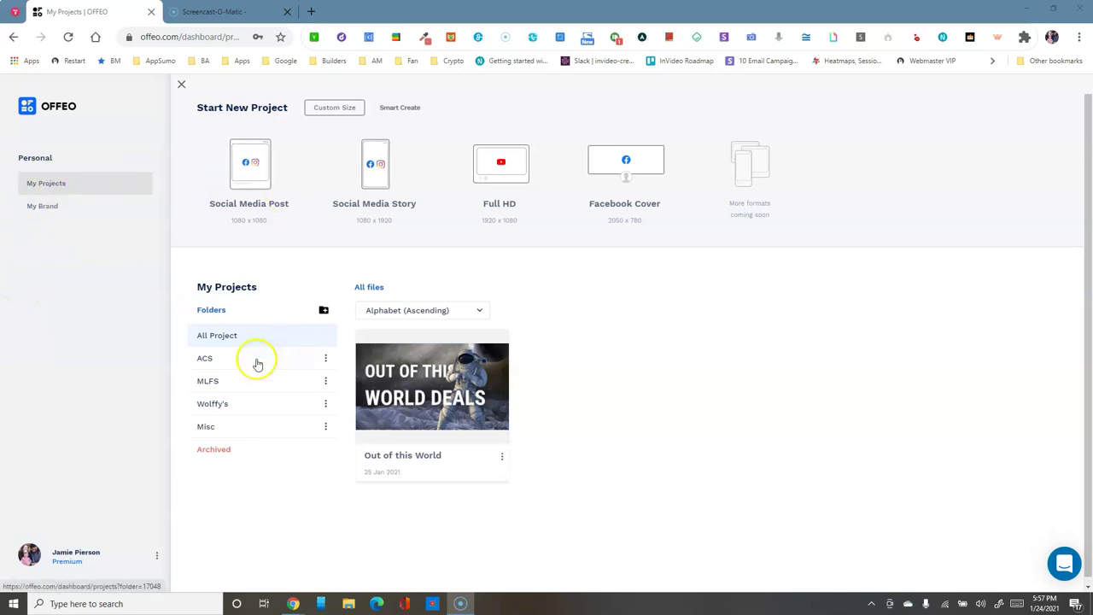
Open the brand settings and review the brand logos, typography presets and colour palettes
left_click(36, 210)
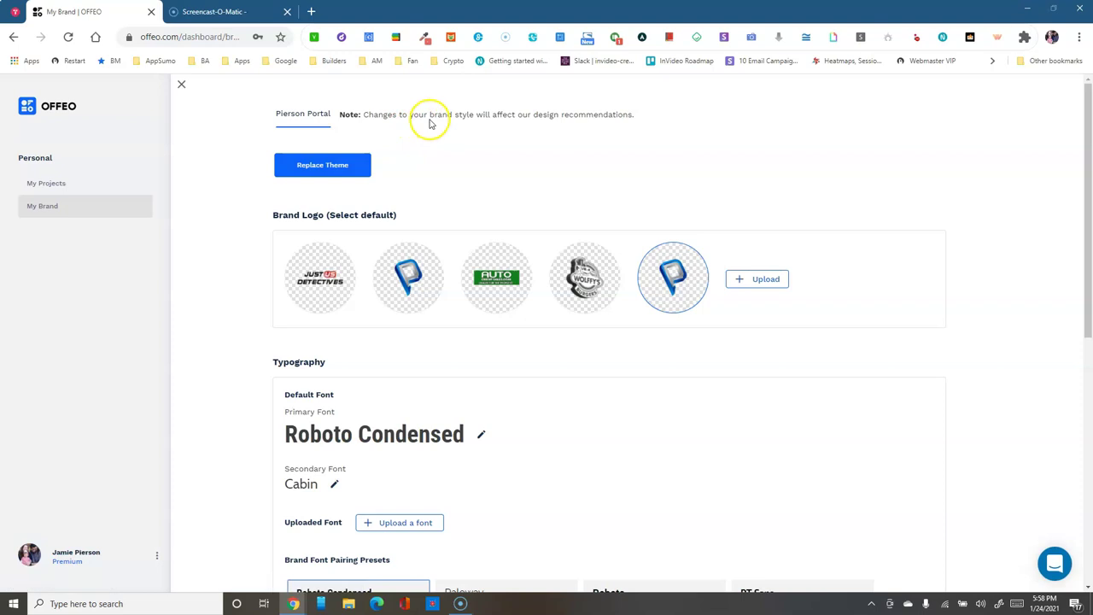
mouse_move(434, 281)
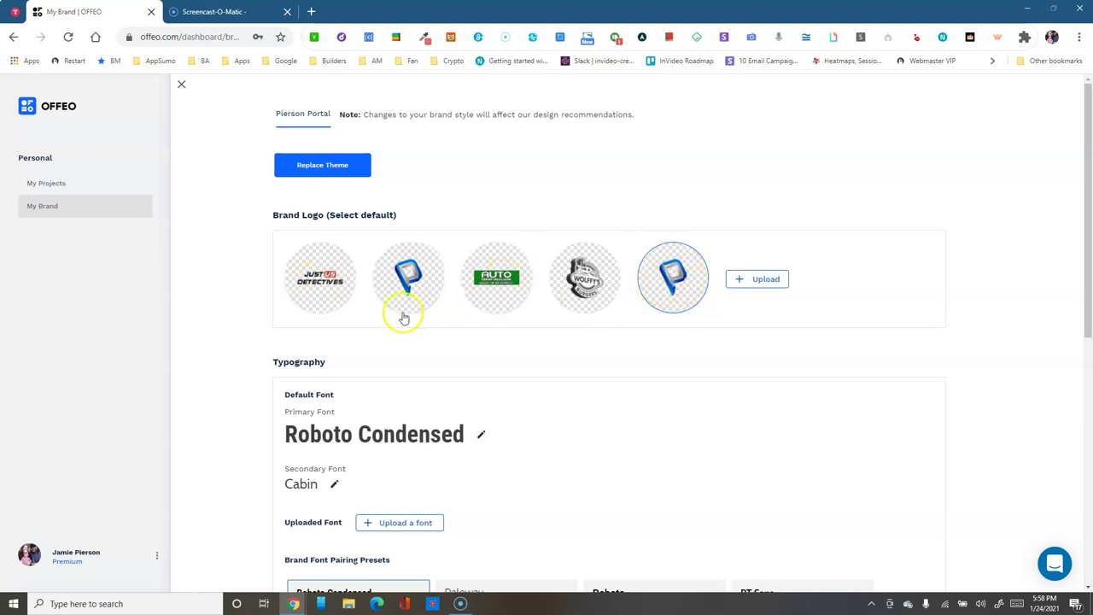
scroll(404, 318, "down", 2)
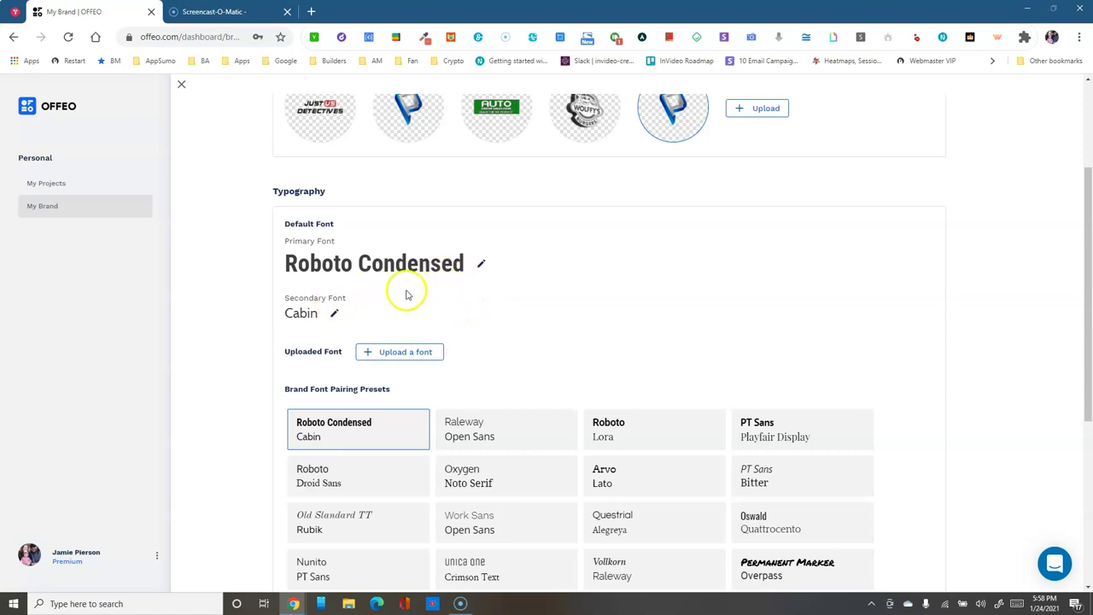
scroll(413, 321, "down", 1)
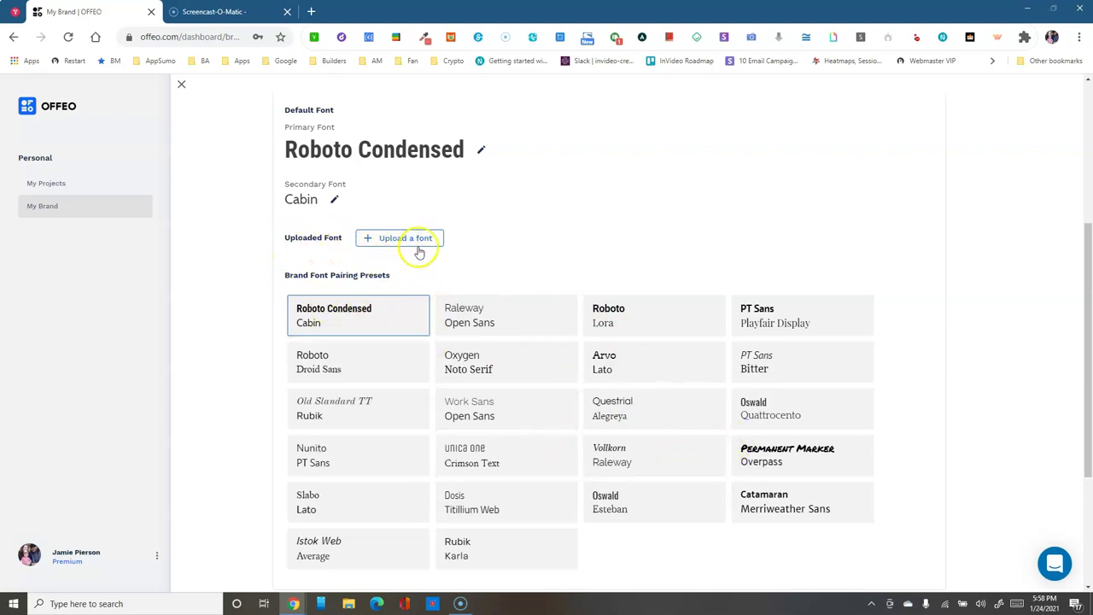
scroll(422, 383, "down", 2)
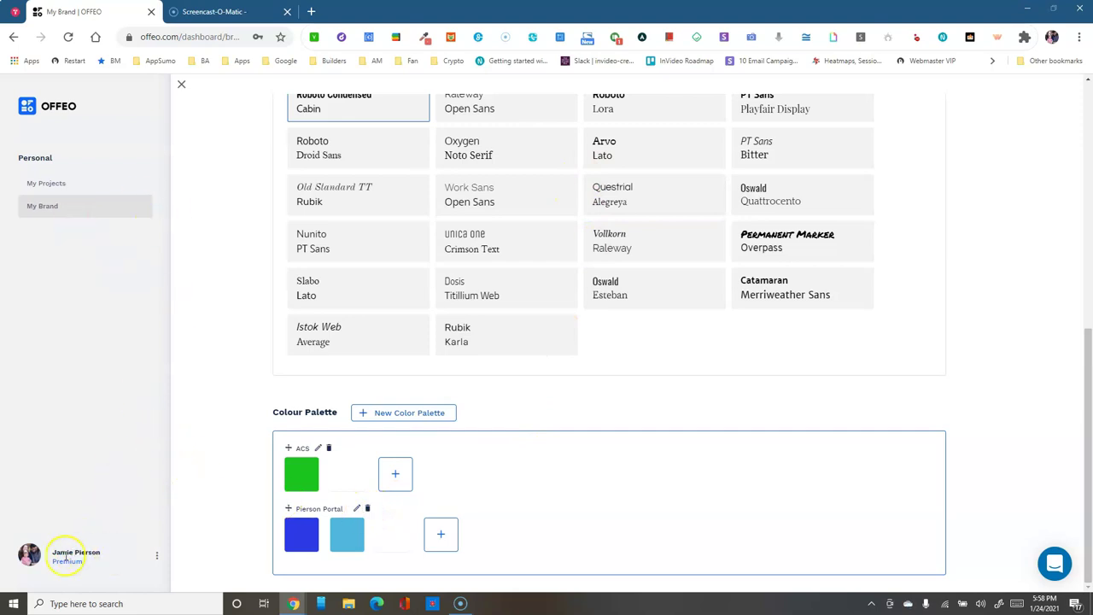
View the options in the account menu, close it and return to the start of the brand page
left_click(157, 557)
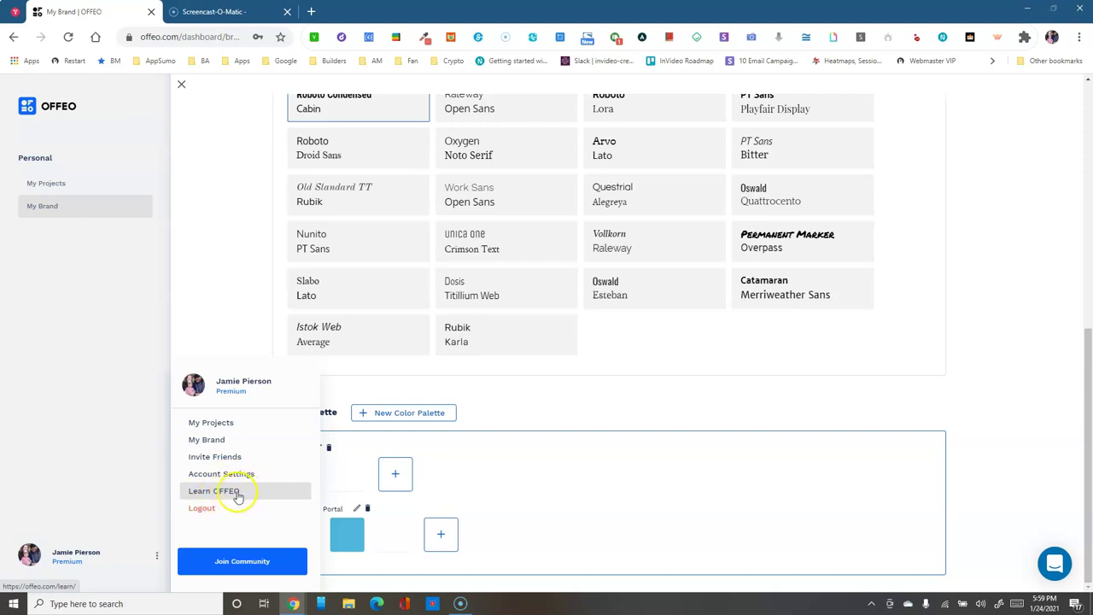
left_click(103, 450)
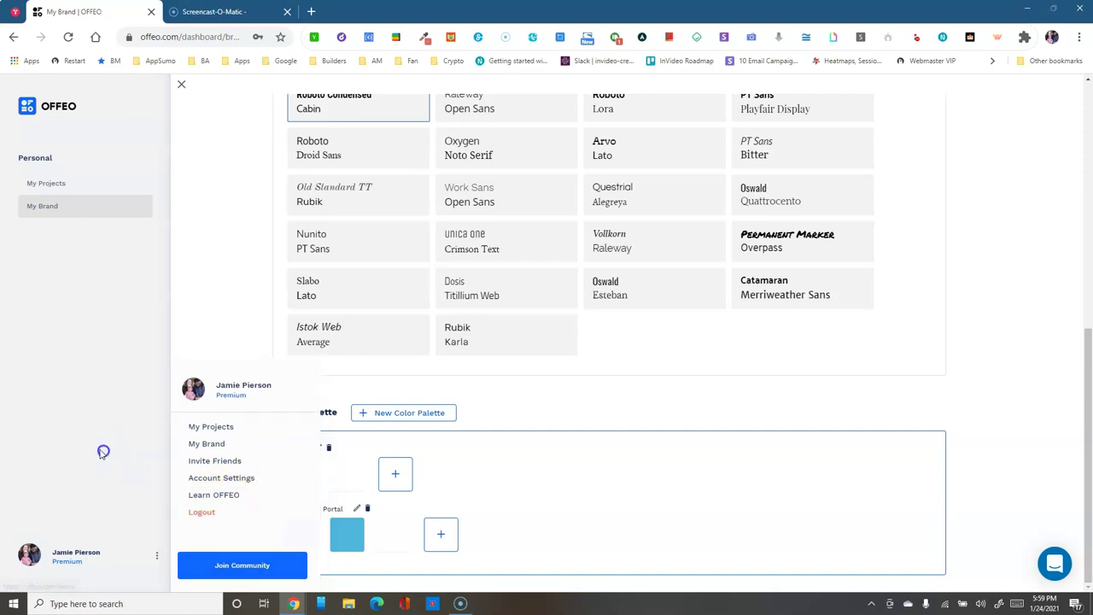
scroll(211, 385, "up", 5)
scroll(200, 372, "up", 1)
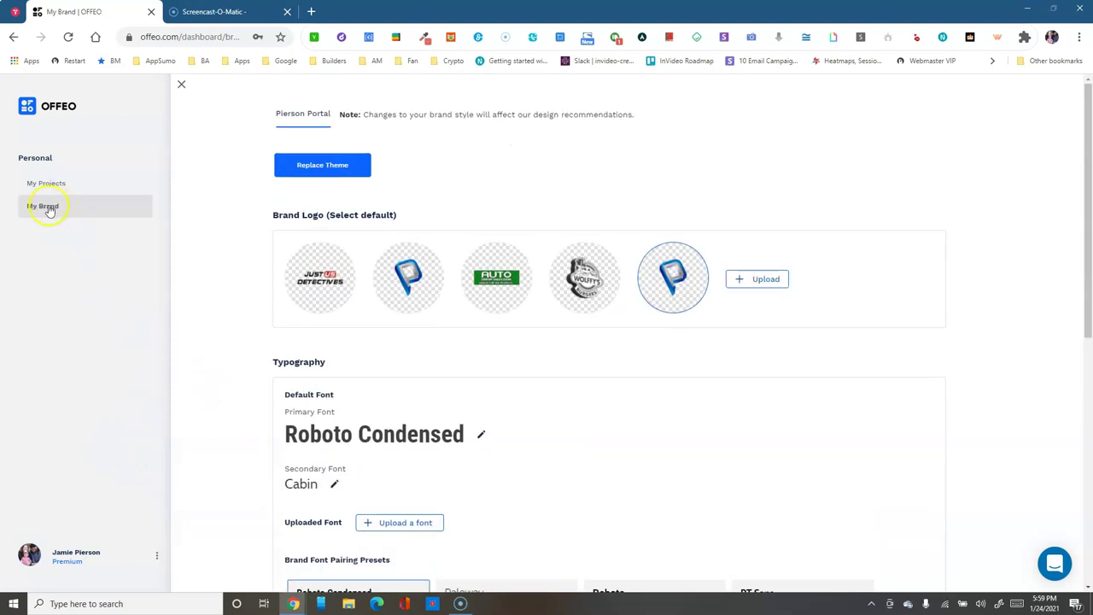
Open the projects page and browse the ACS, MLFS, Wolffy's and Misc folders
left_click(45, 185)
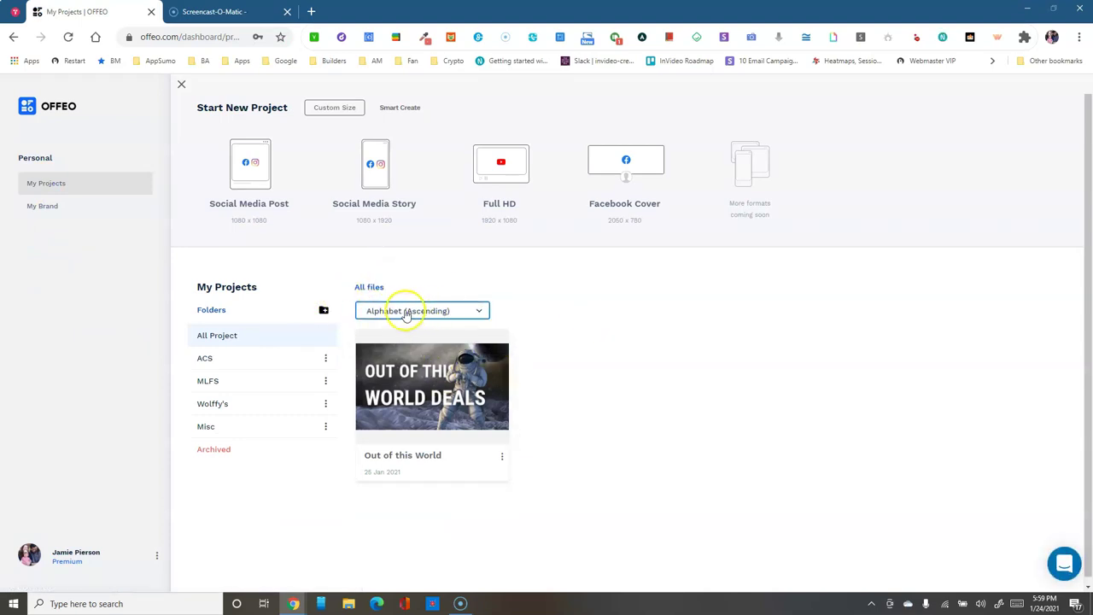
mouse_move(419, 376)
left_mouse_down()
mouse_move(346, 369)
mouse_move(268, 412)
mouse_move(276, 342)
mouse_move(317, 398)
mouse_move(436, 380)
left_mouse_up()
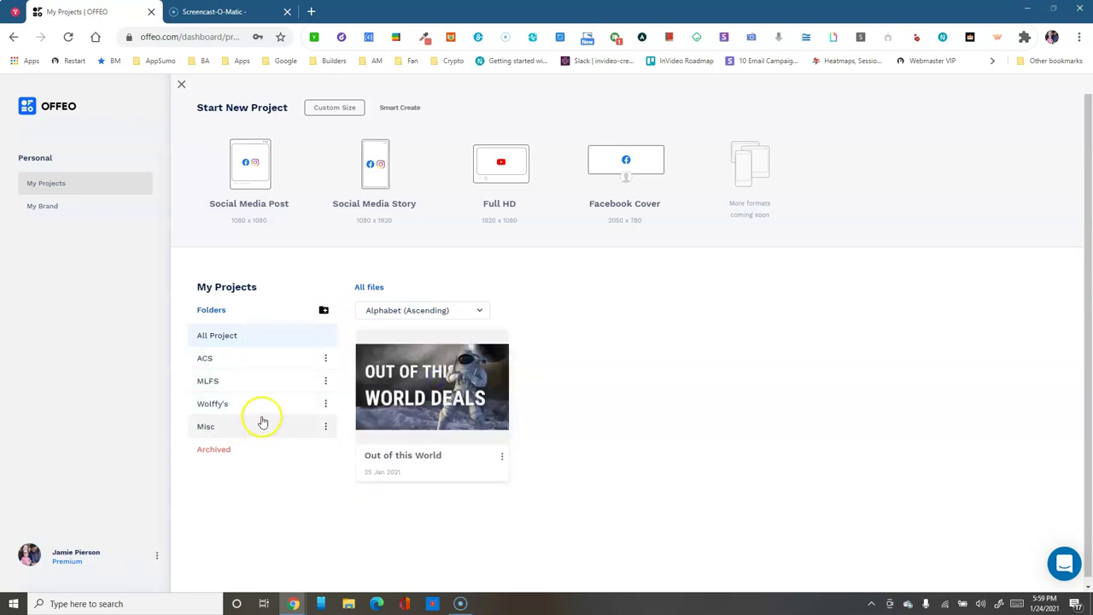
left_click(220, 364)
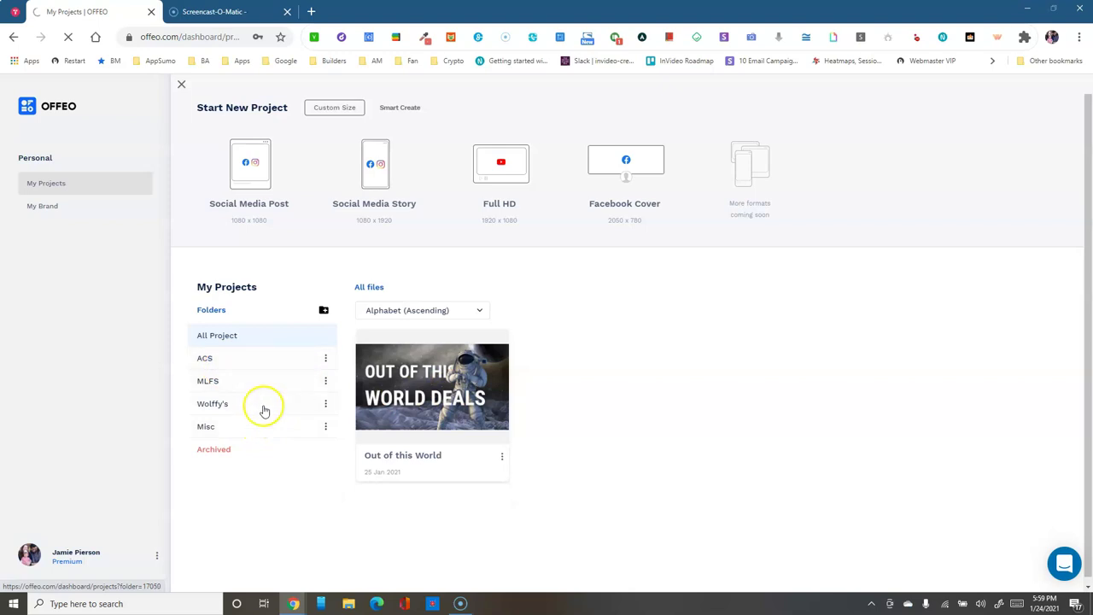
left_click(209, 381)
left_click(211, 405)
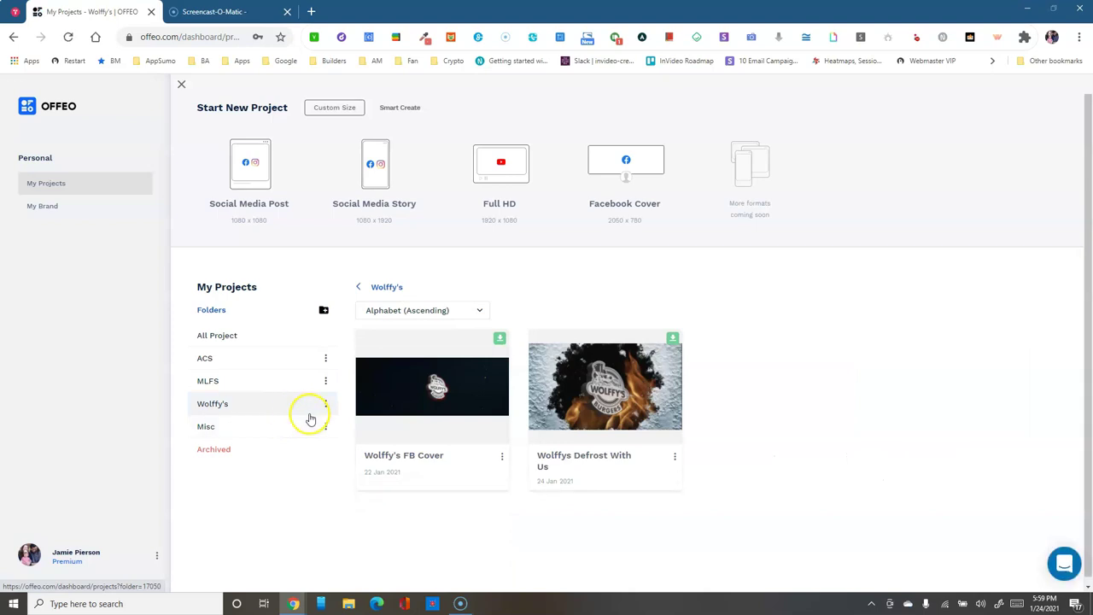
left_click(216, 429)
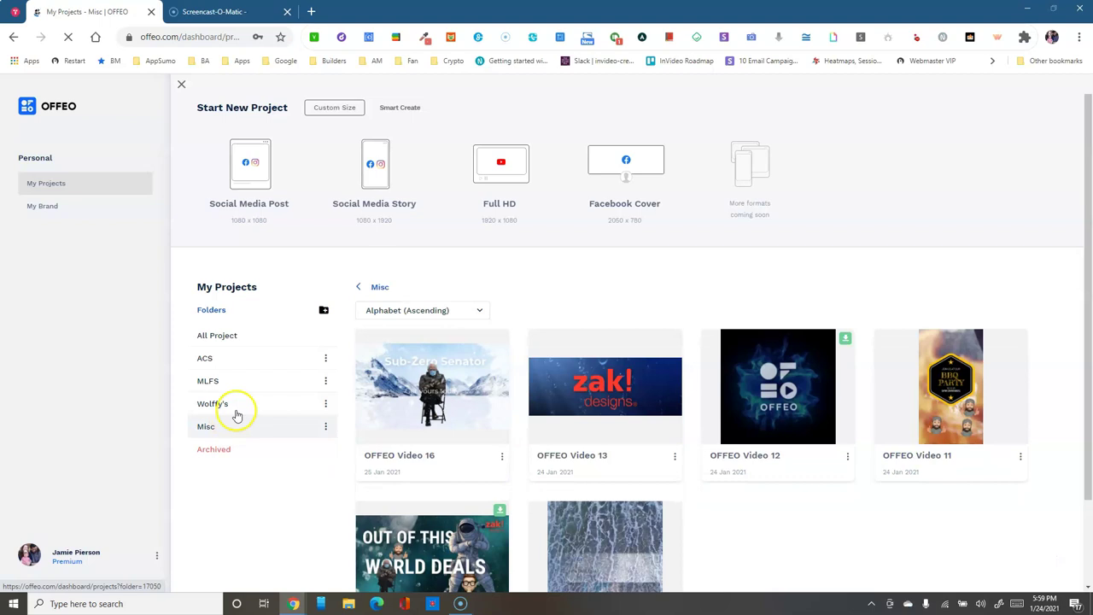
Return to the list of all projects and view the custom size fields for a new project
left_click(206, 337)
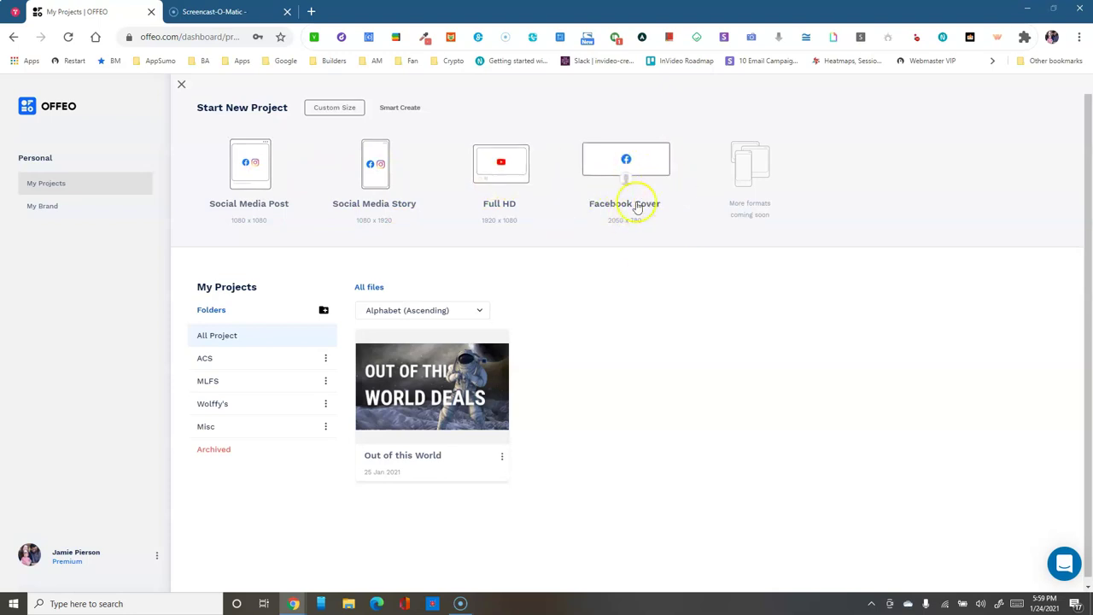
left_click(318, 110)
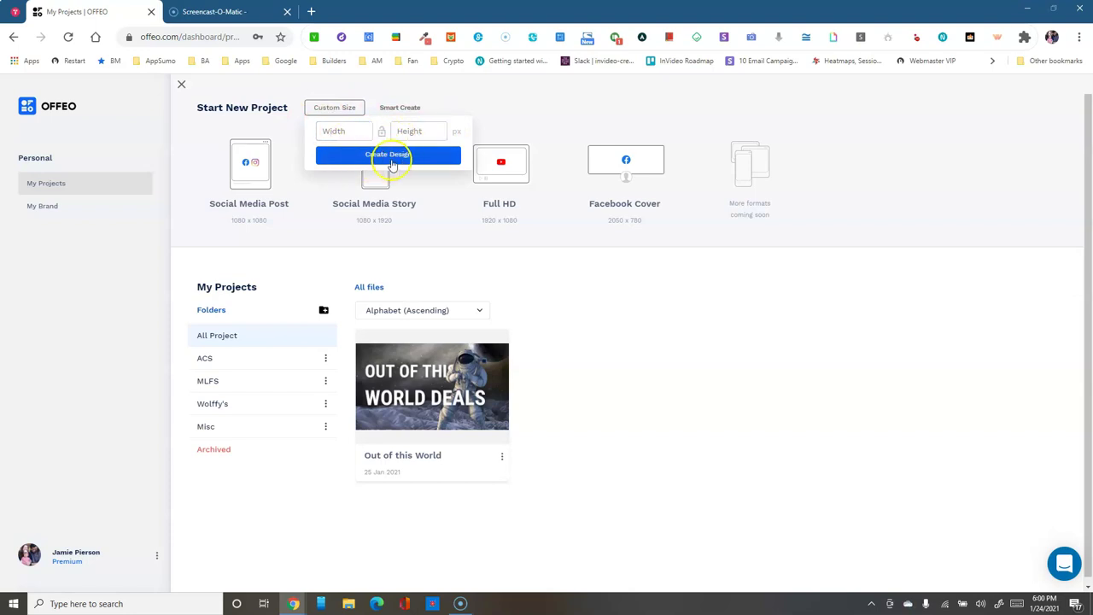
left_click(484, 89)
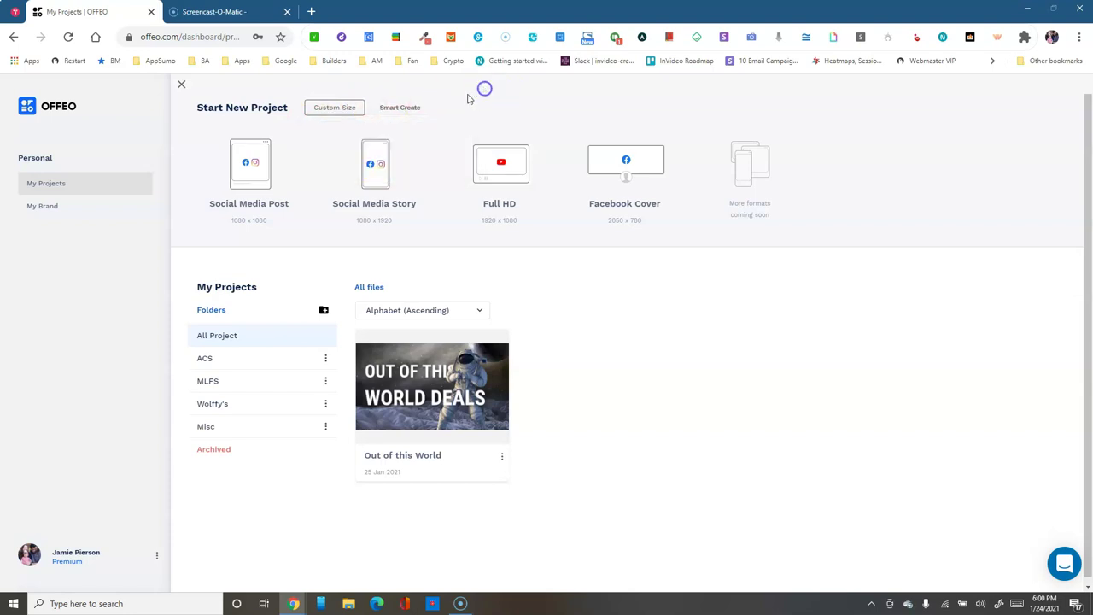
Preview Smart Create logo intro designs with a sample image, including the second page, and return to the projects
left_click(407, 114)
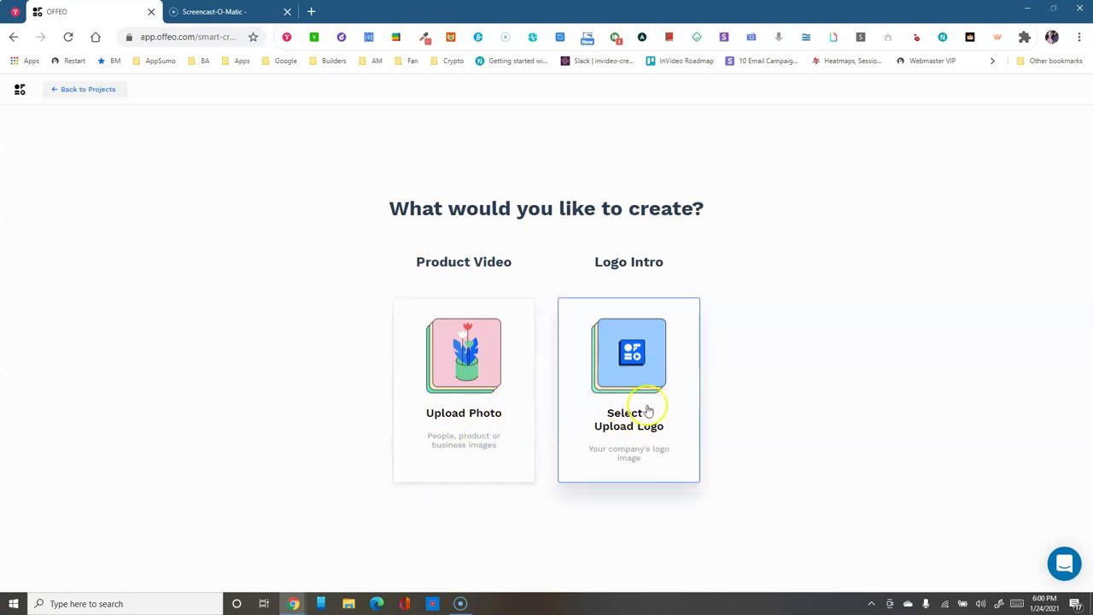
left_click(626, 366)
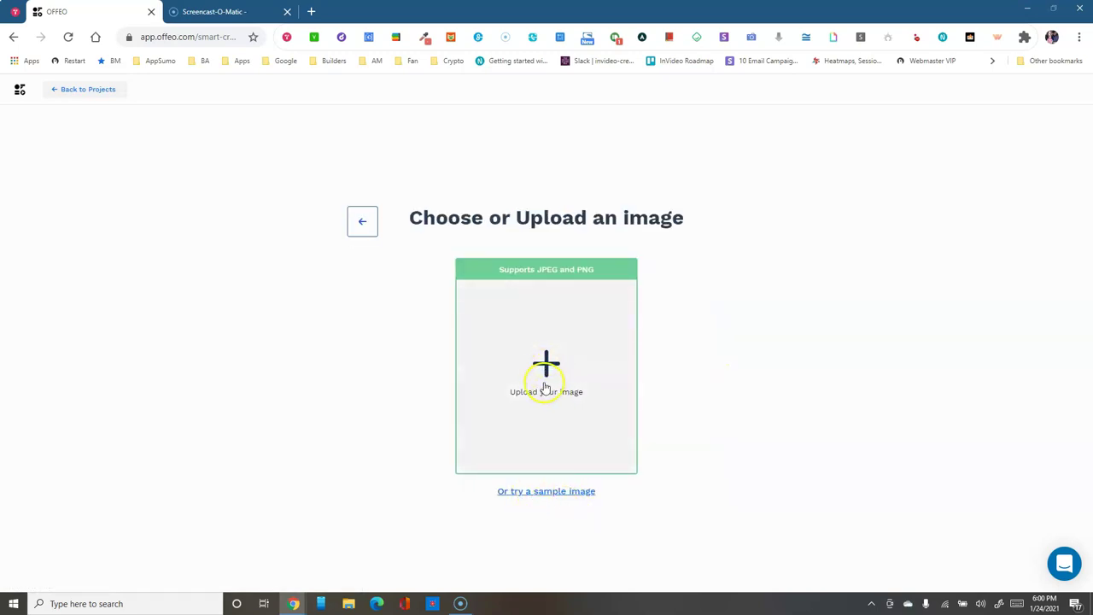
left_click(537, 494)
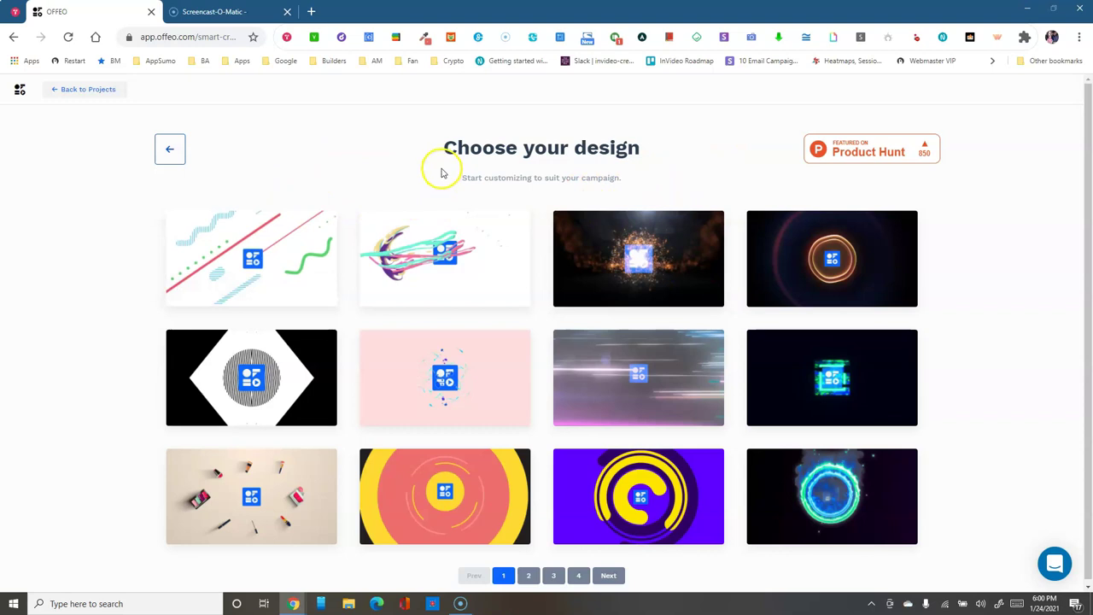
mouse_move(455, 346)
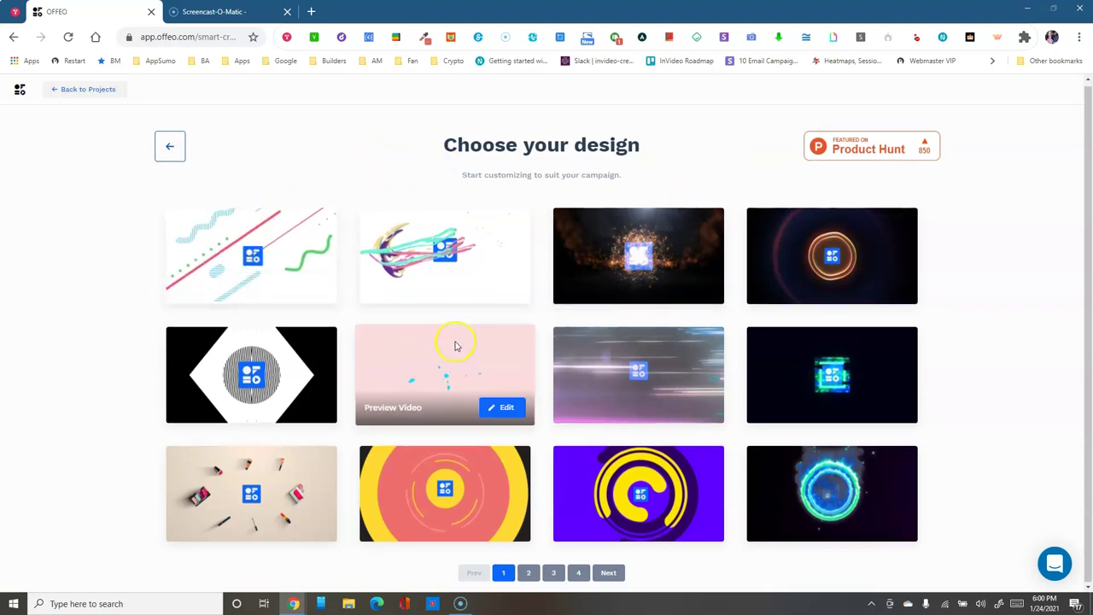
left_click(529, 573)
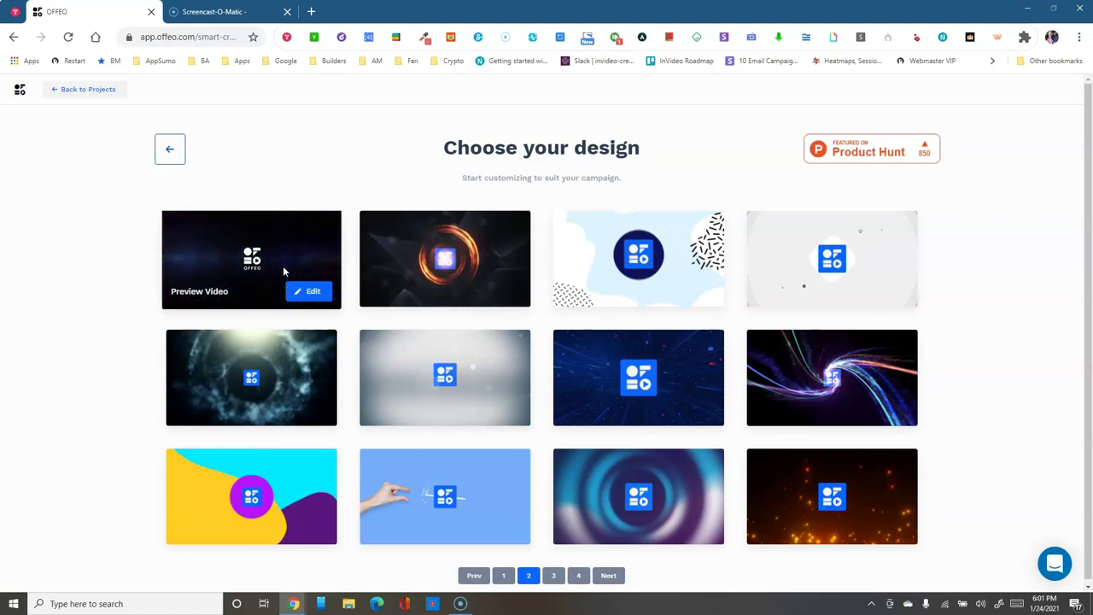
left_click(170, 149)
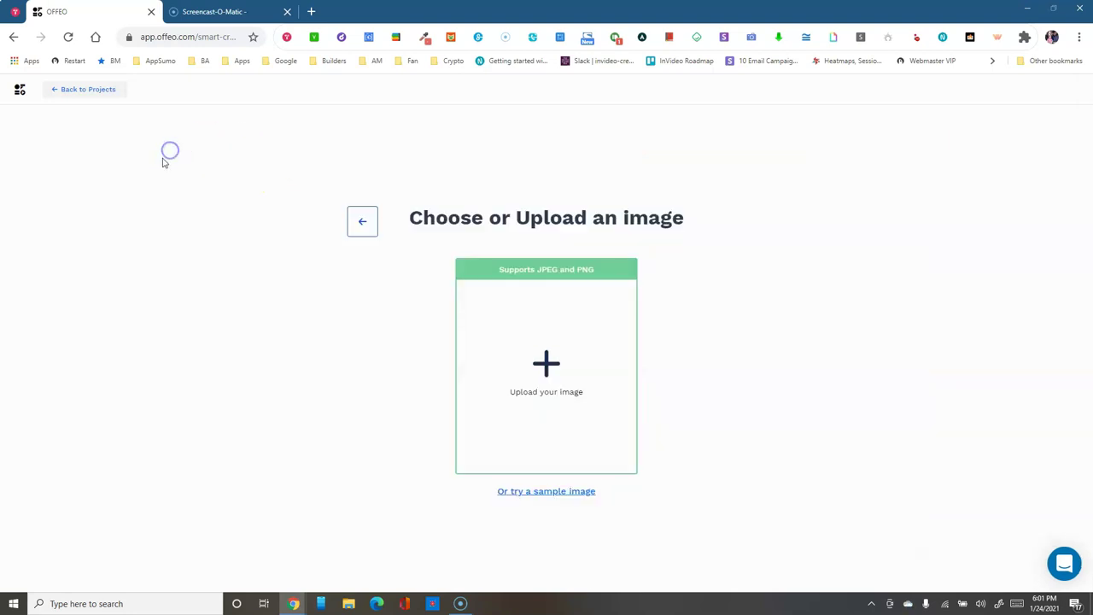
left_click(86, 90)
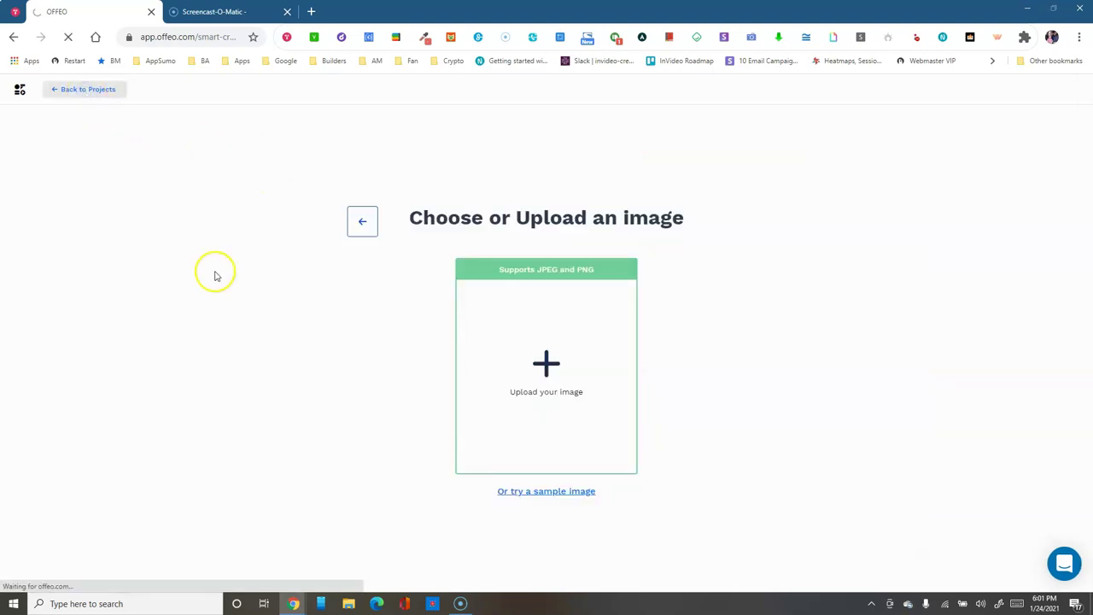
Start a Smart Create product video using the yellow smartwatch sample image
left_click(394, 109)
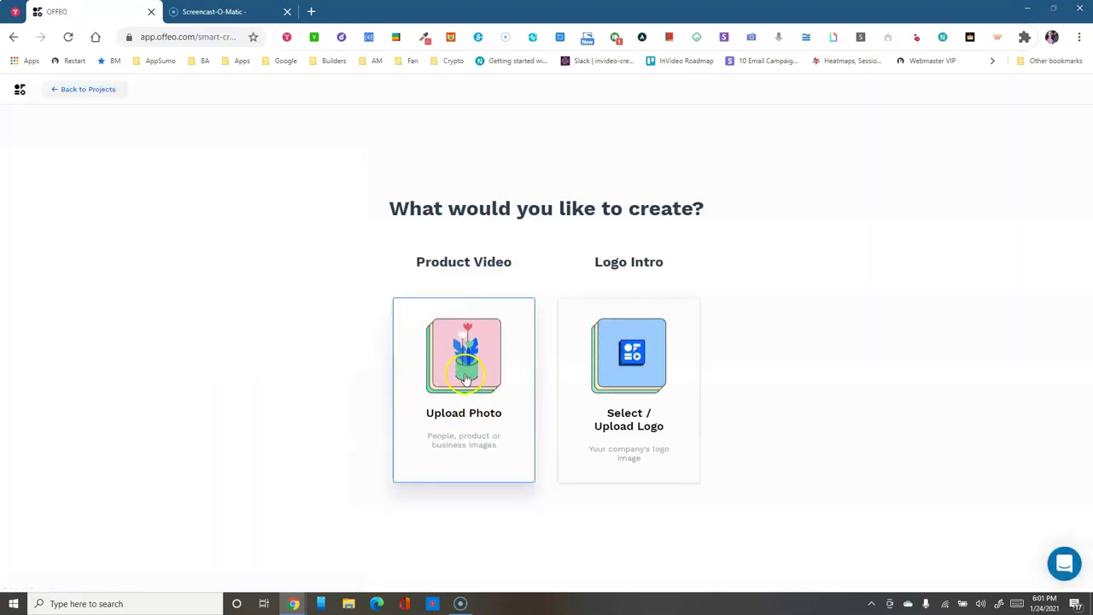
left_click(461, 367)
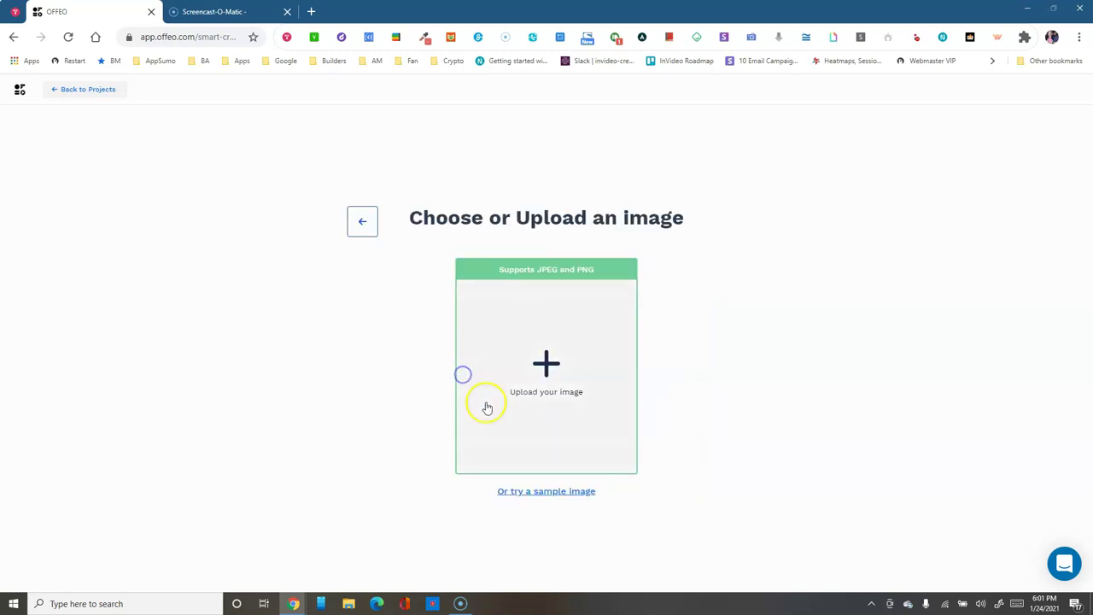
left_click(546, 492)
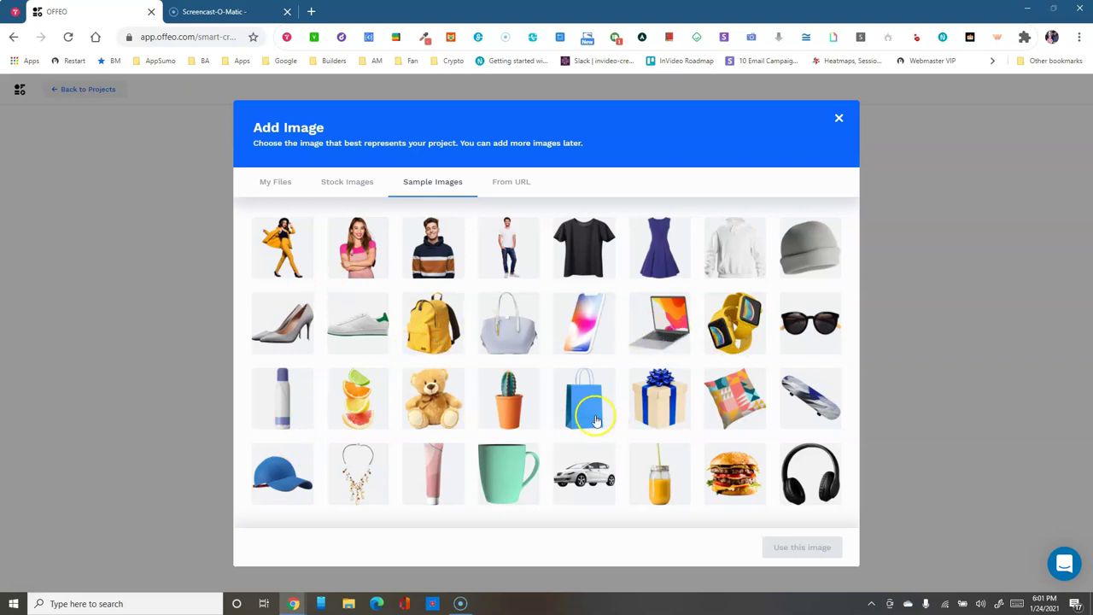
left_click(735, 346)
left_click(796, 547)
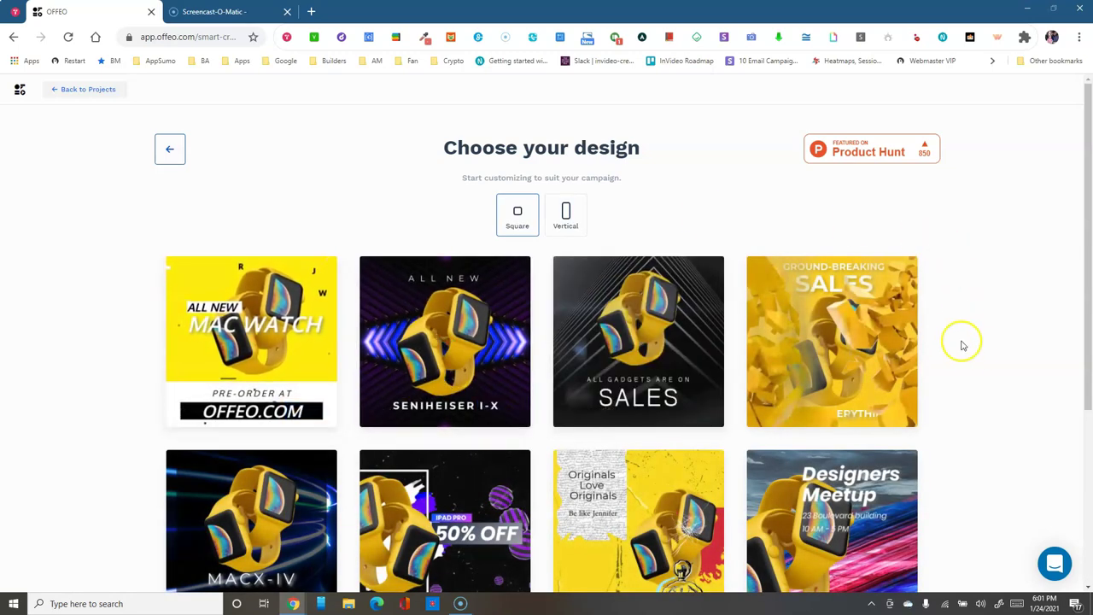
Examine the square product video designs and preview several animations, including the Ground-Breaking Sales, gadget sales and Mac Watch ones
scroll(983, 376, "down", 1)
scroll(991, 393, "down", 2)
mouse_move(401, 431)
mouse_move(279, 396)
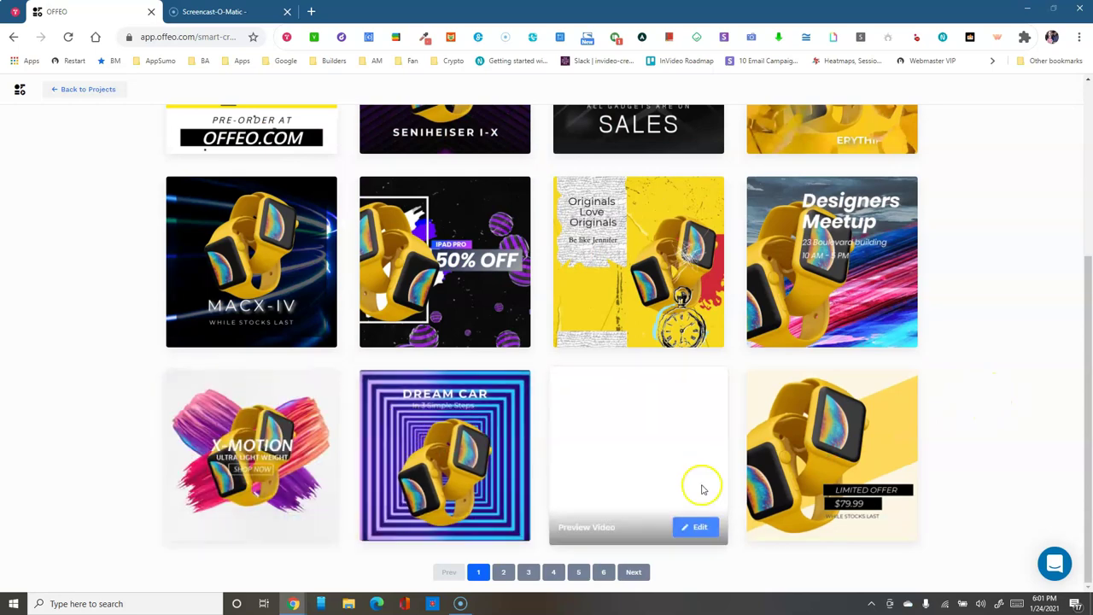
scroll(418, 483, "up", 3)
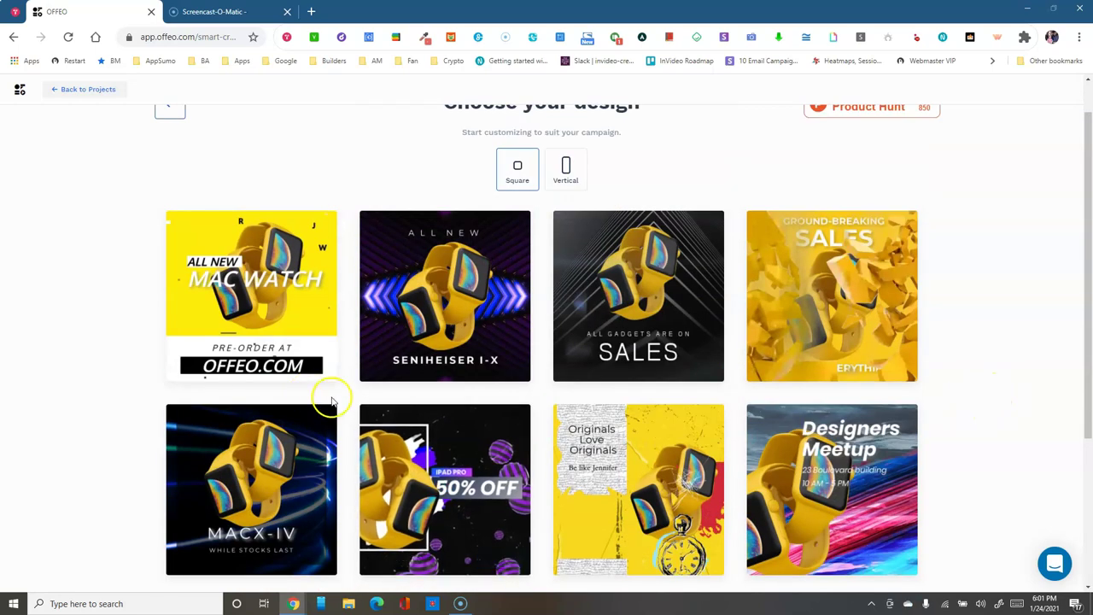
mouse_move(836, 318)
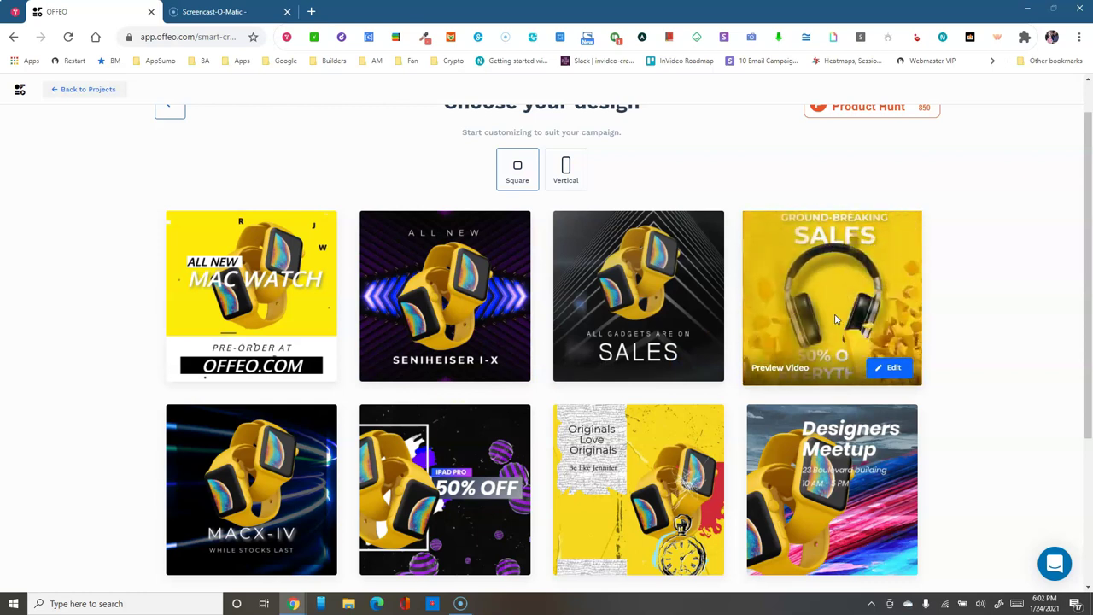
mouse_move(654, 330)
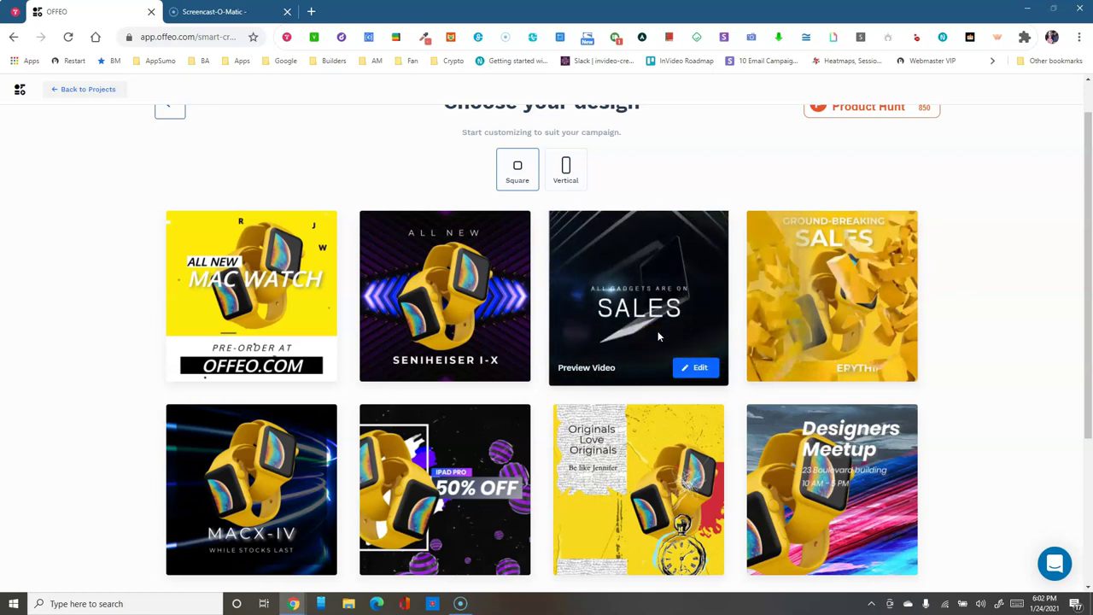
left_click(663, 314)
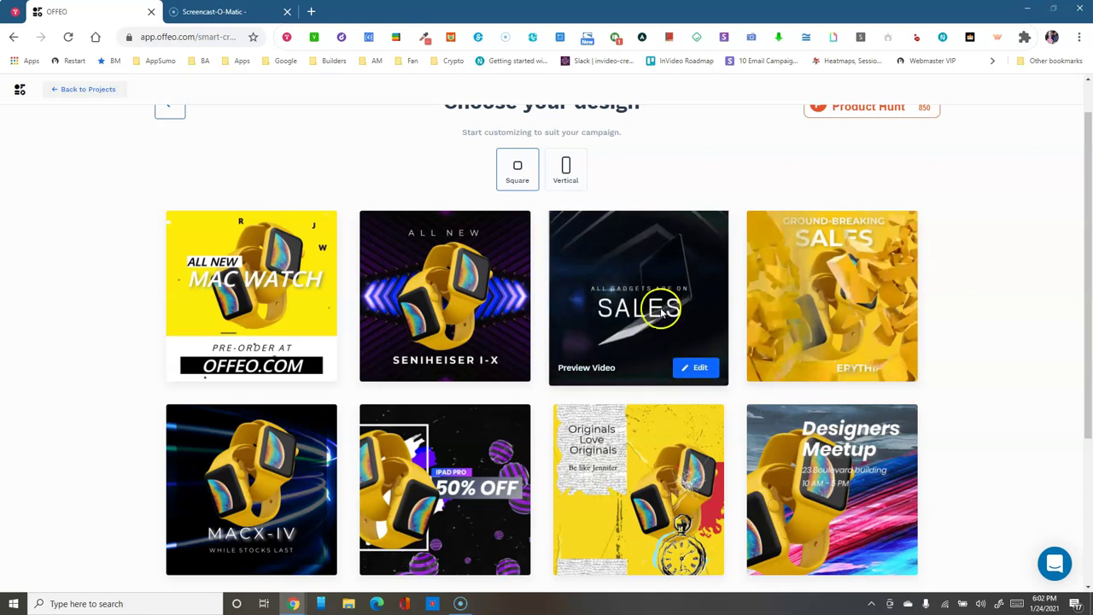
mouse_move(243, 328)
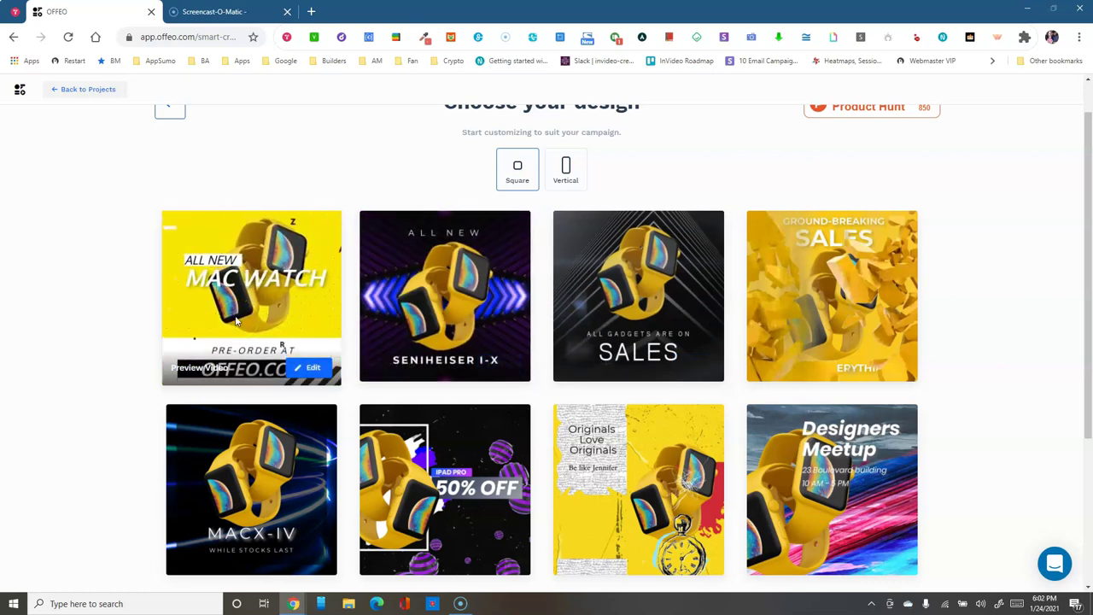
scroll(226, 500, "down", 2)
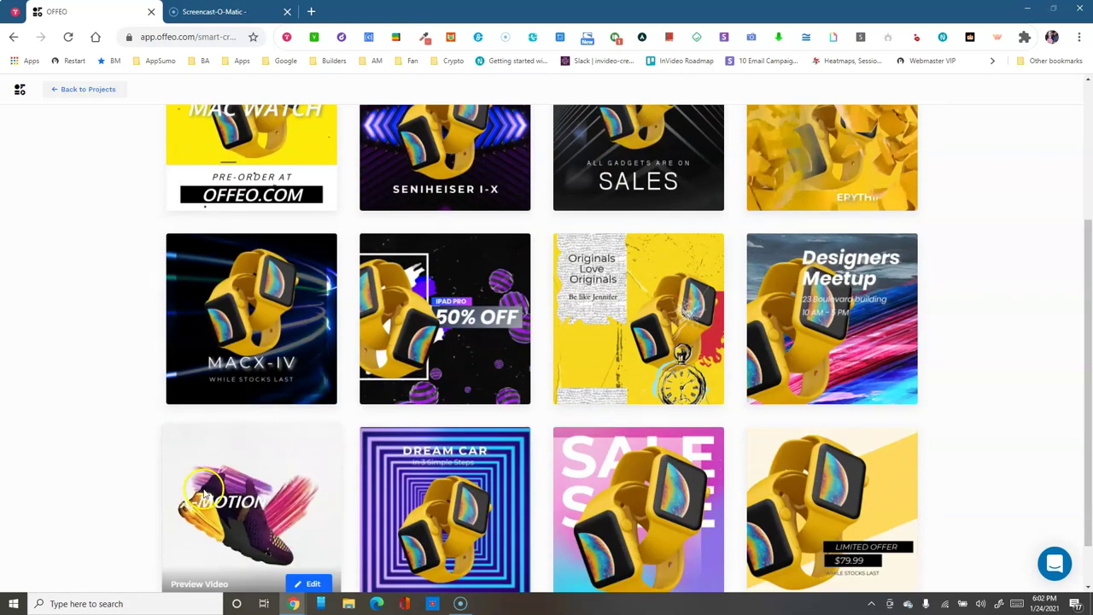
scroll(114, 454, "up", 3)
mouse_move(195, 390)
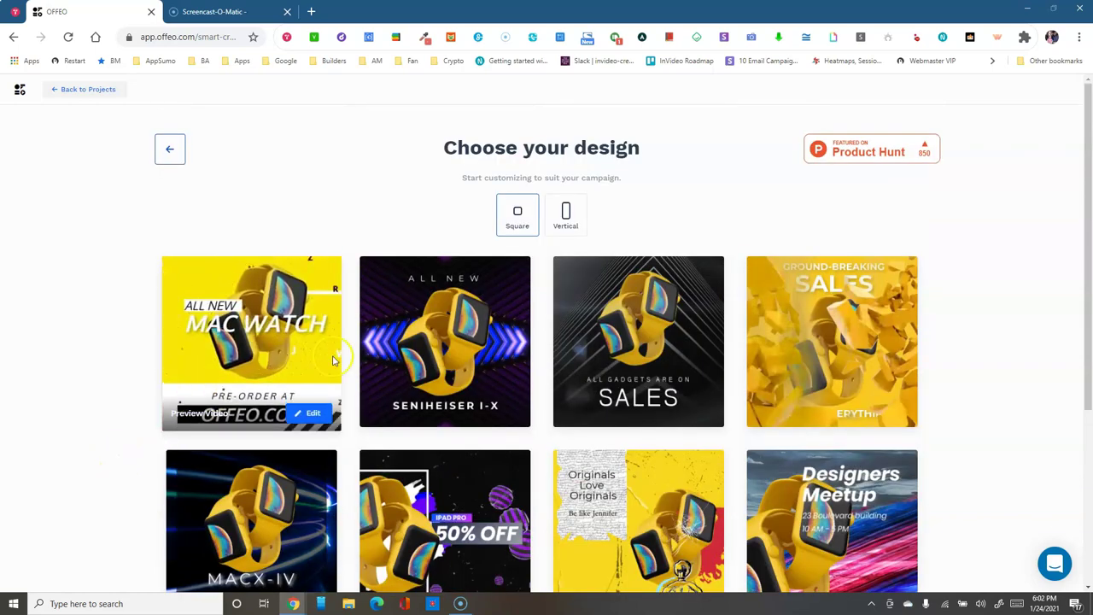
Preview more square product video designs, including the pink sale and Dream Car ones, and return to the projects
mouse_move(415, 361)
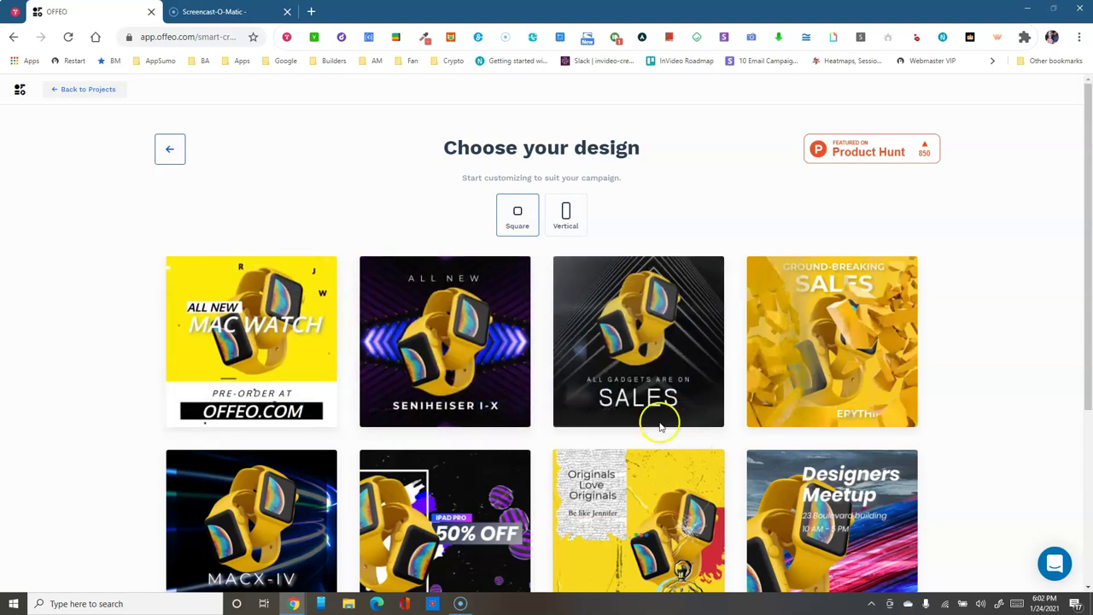
scroll(510, 488, "down", 3)
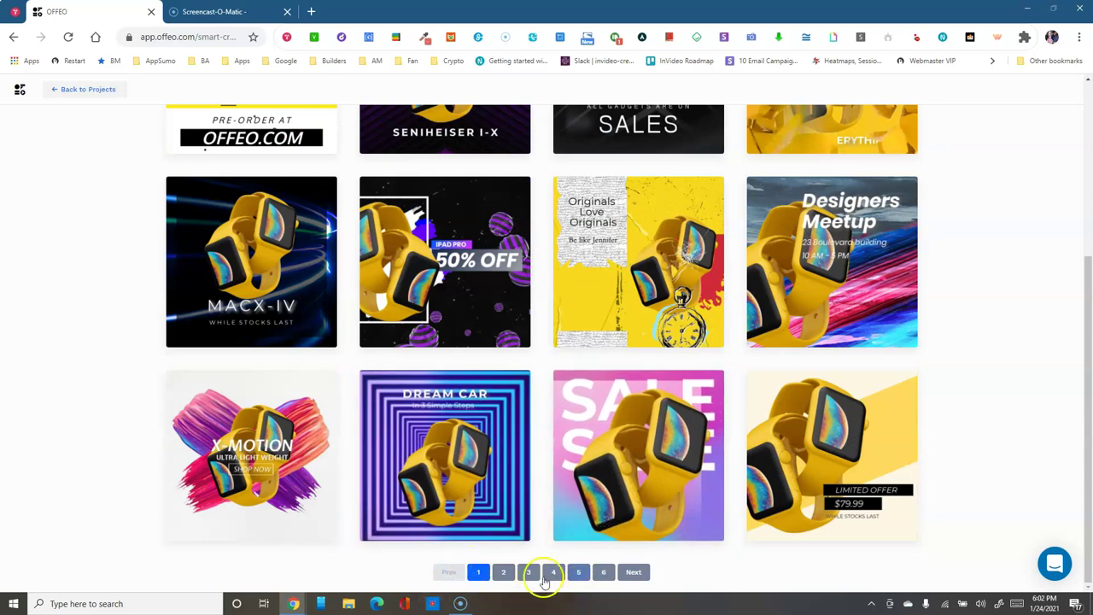
mouse_move(777, 465)
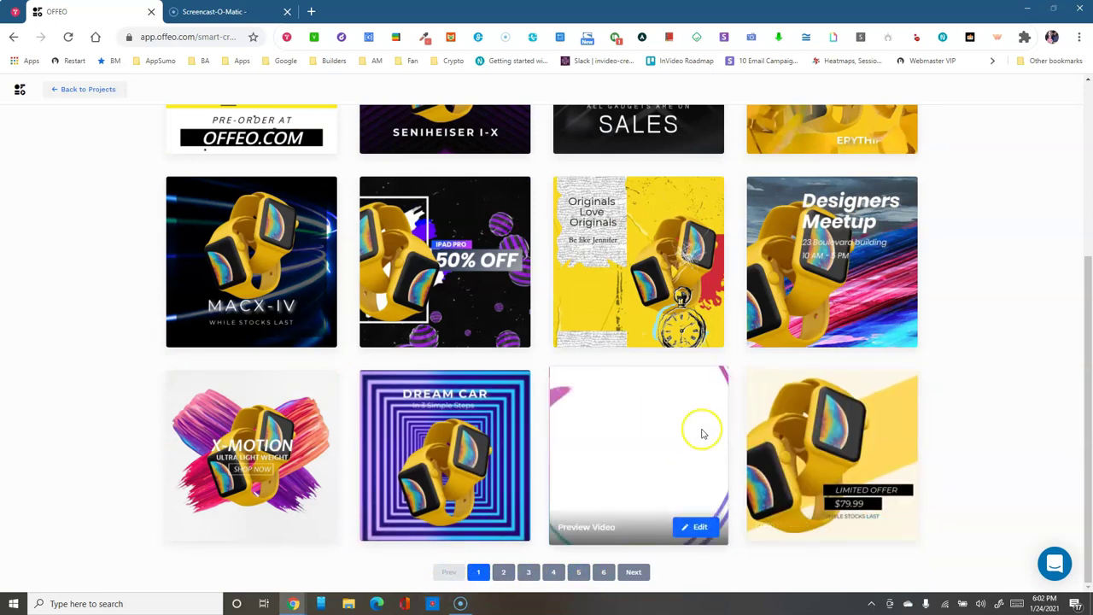
scroll(479, 374, "up", 3)
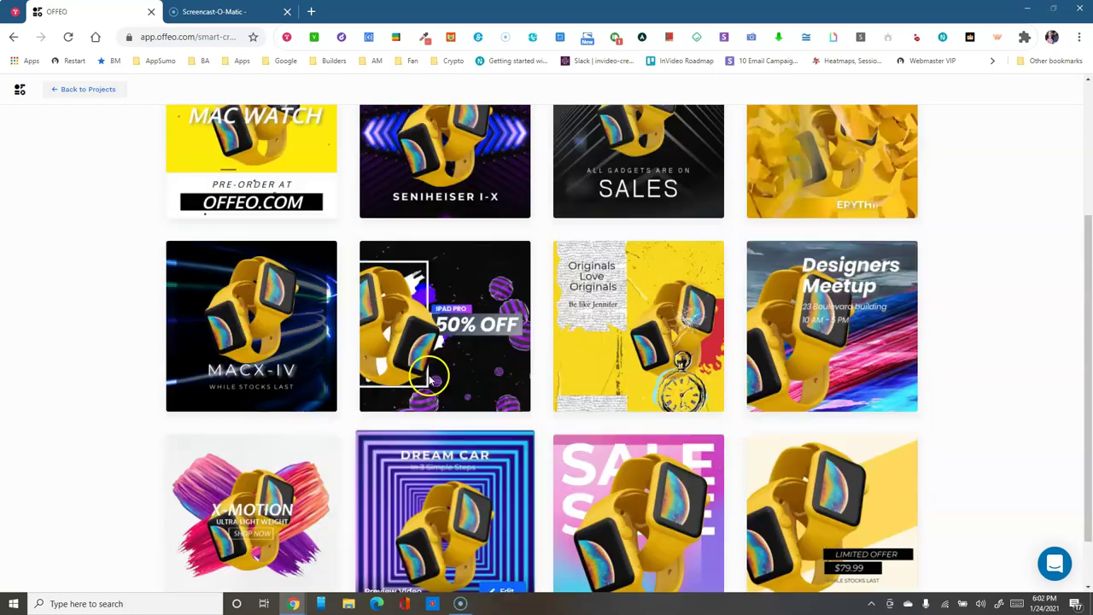
left_click(74, 97)
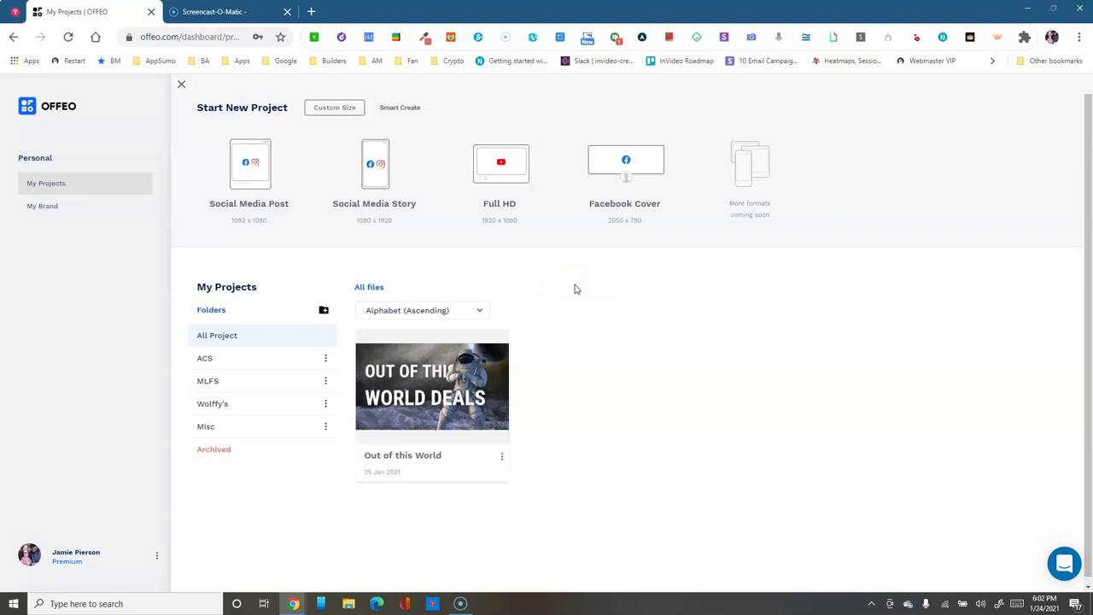
Create a new Facebook Cover project (2050 x 780) from a blank canvas
left_click(628, 168)
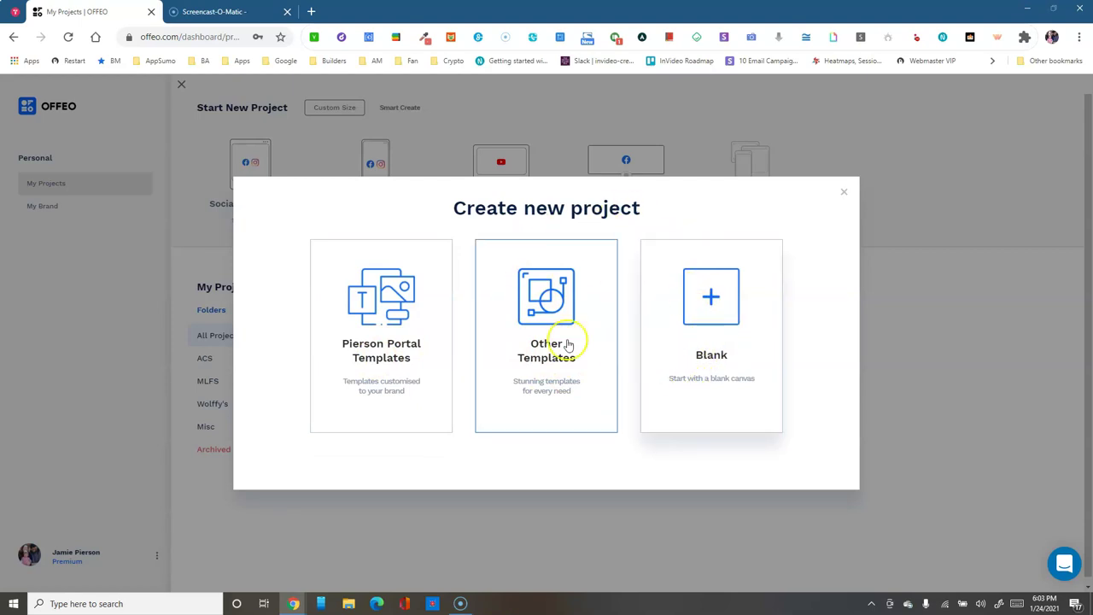
left_click(705, 305)
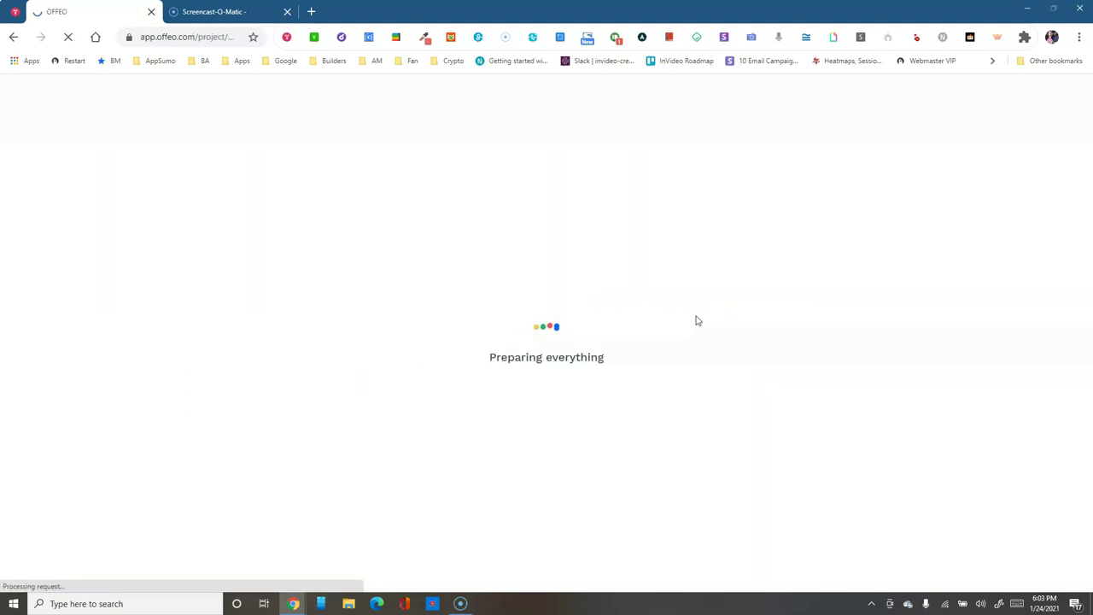
left_click(703, 315)
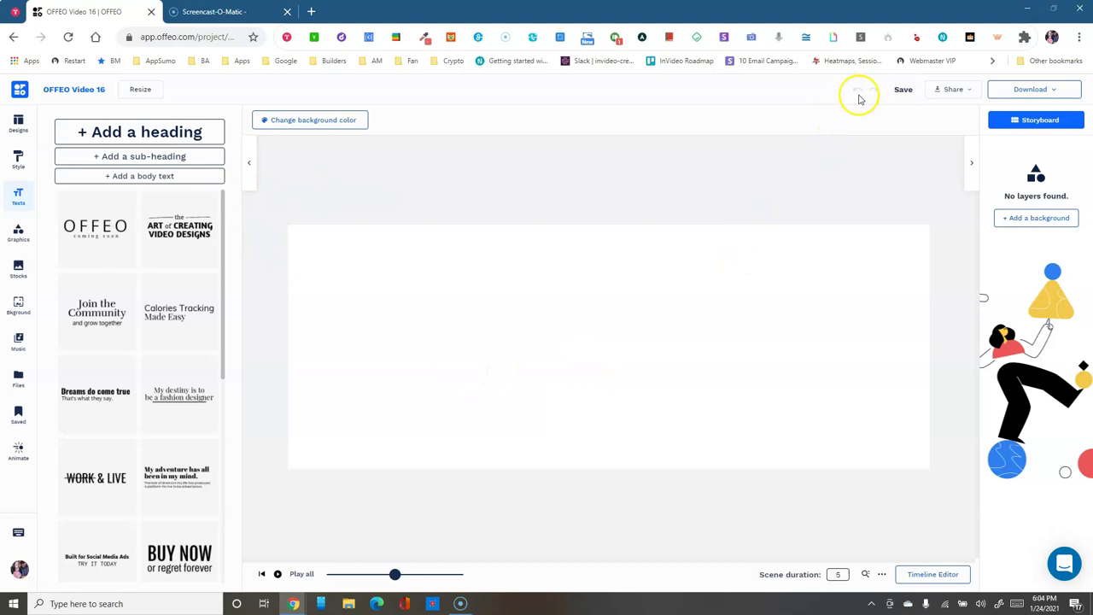
View the project's template sharing option and the available video and image download formats
left_click(970, 92)
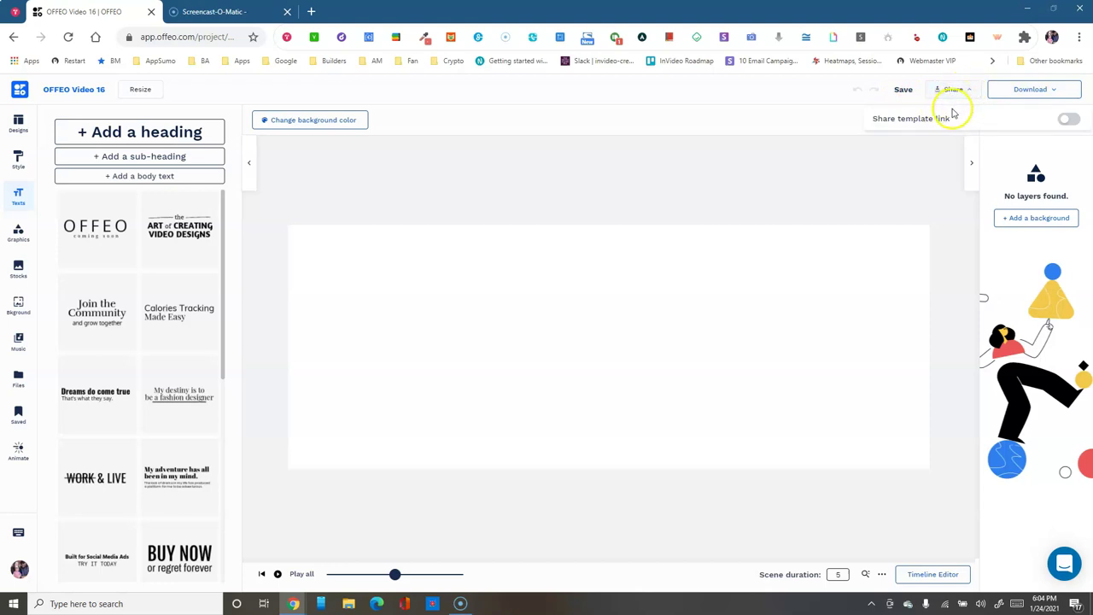
left_click(968, 91)
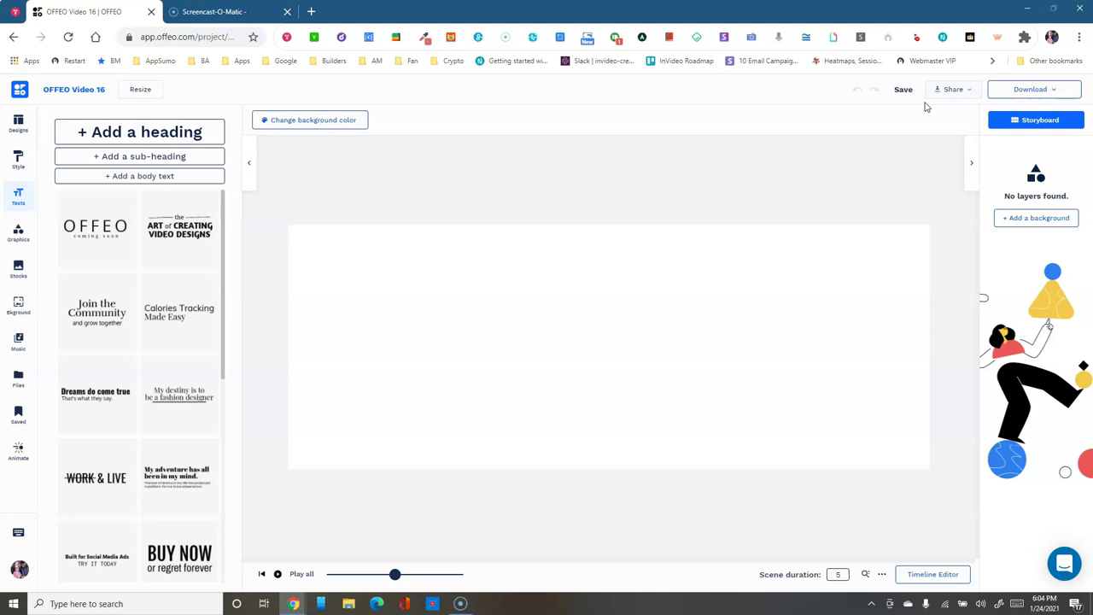
left_click(1052, 89)
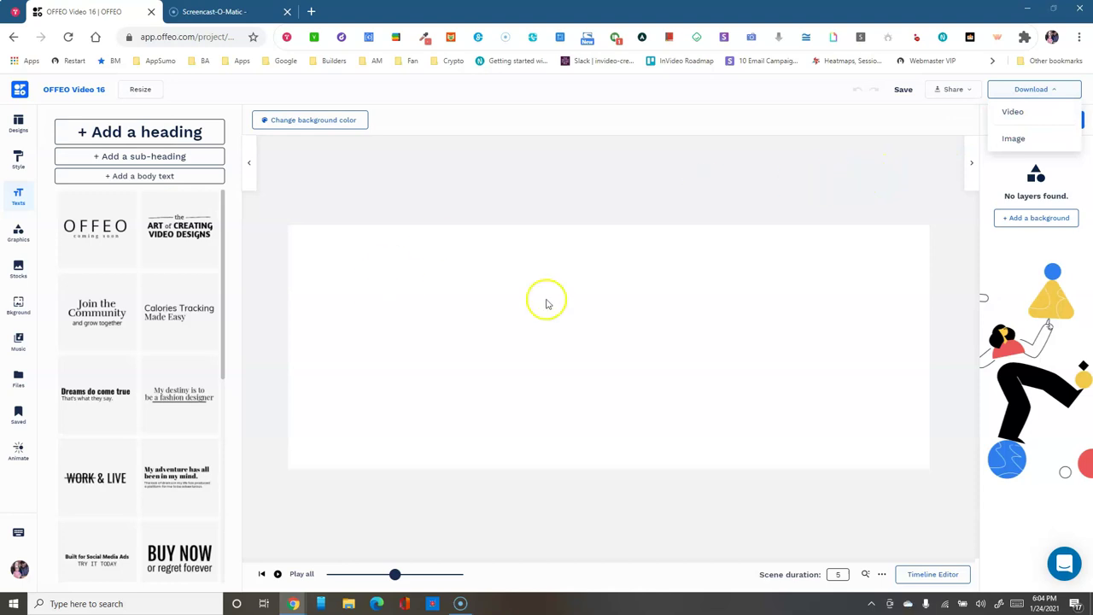
left_click(827, 148)
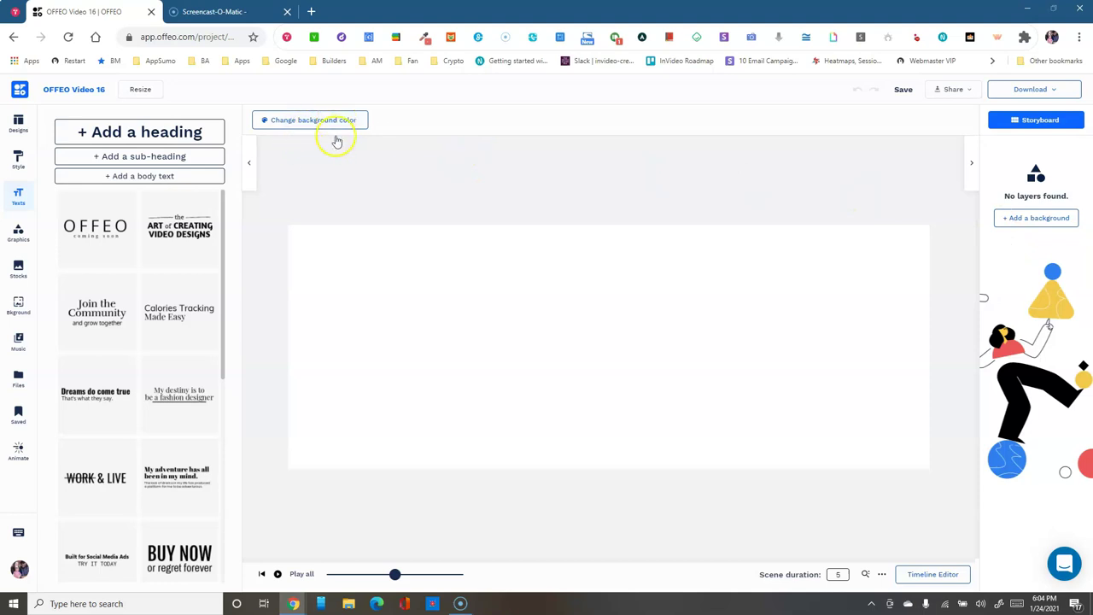
Set the canvas background to the Vibrant dark blue from the branded design colors
left_click(306, 122)
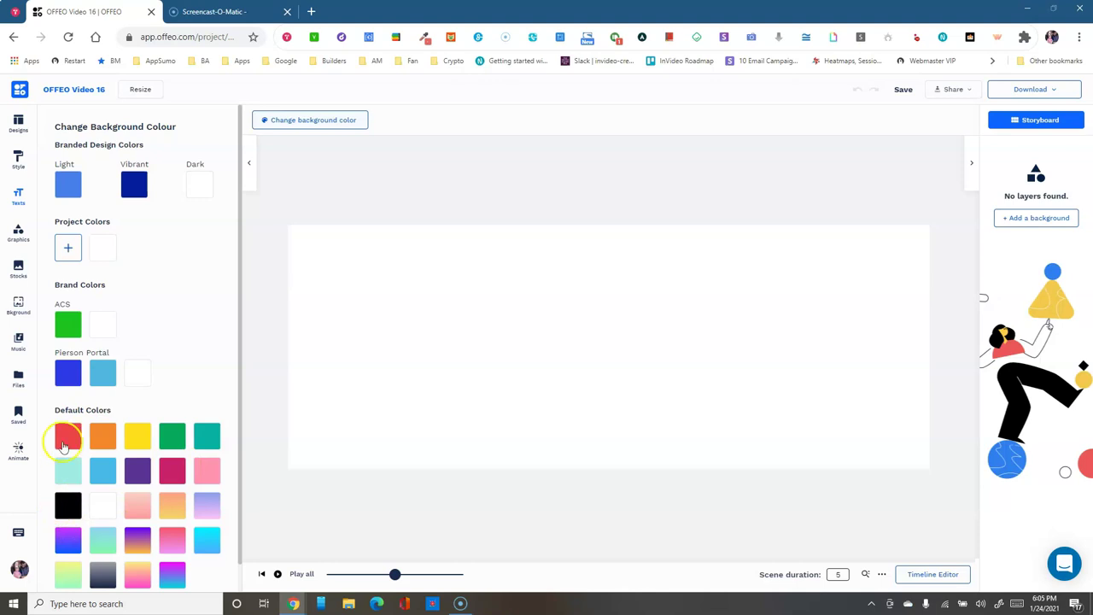
left_click(137, 182)
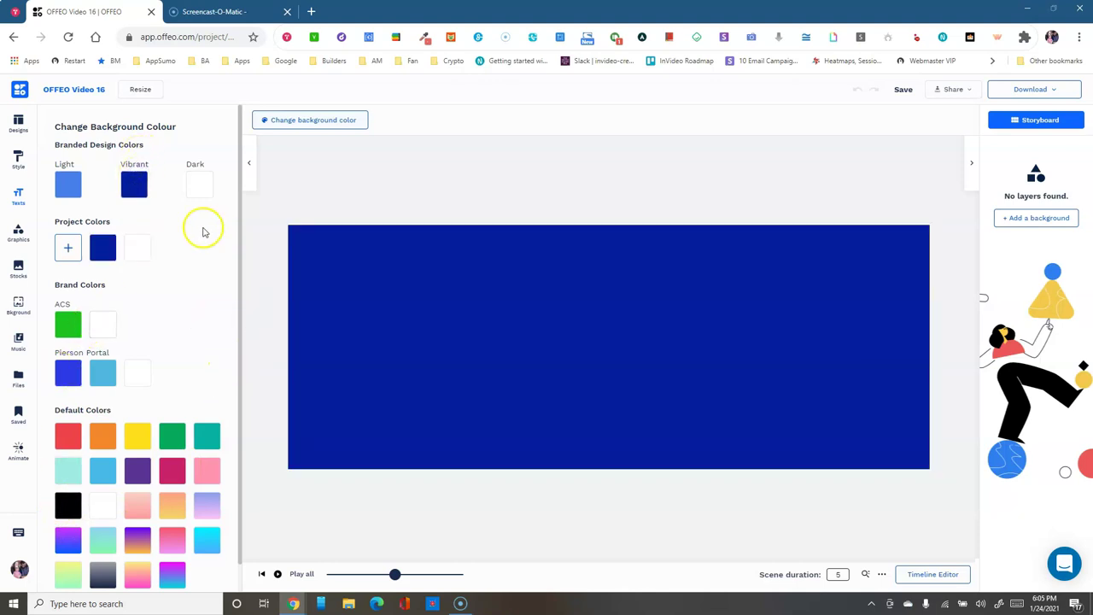
left_click(317, 172)
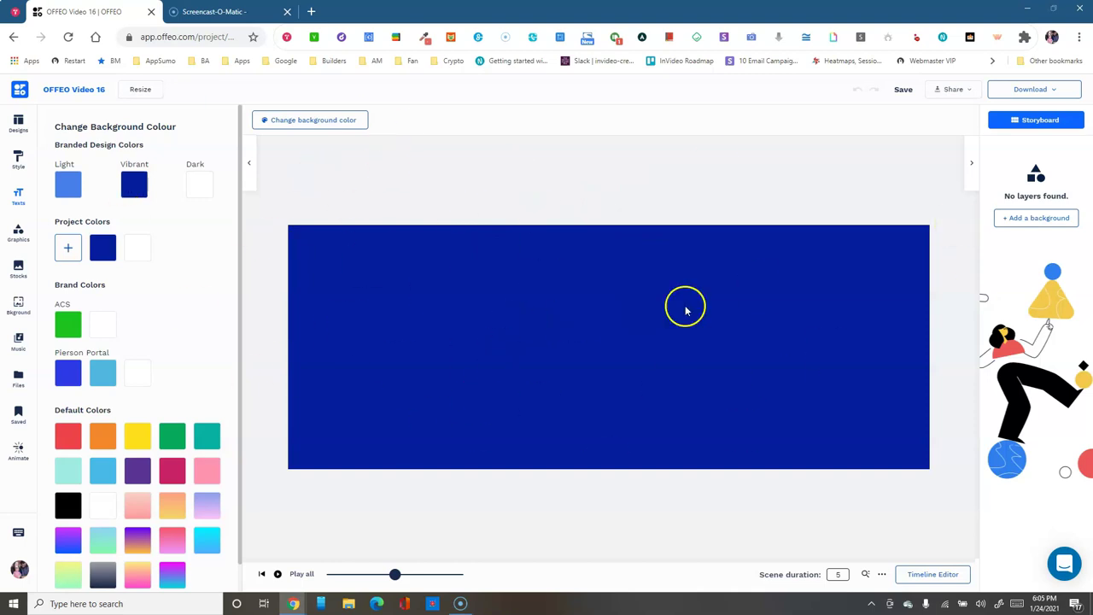
View the storyboard and the duration and duplicate controls of Scene 1, and return to editing that scene
left_click(1042, 121)
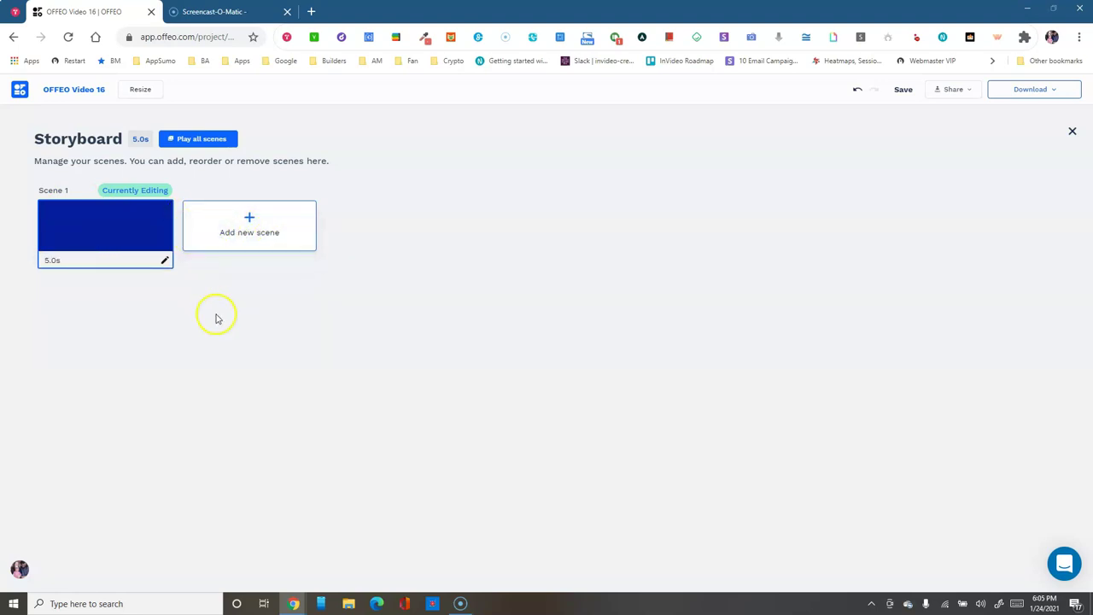
mouse_move(102, 227)
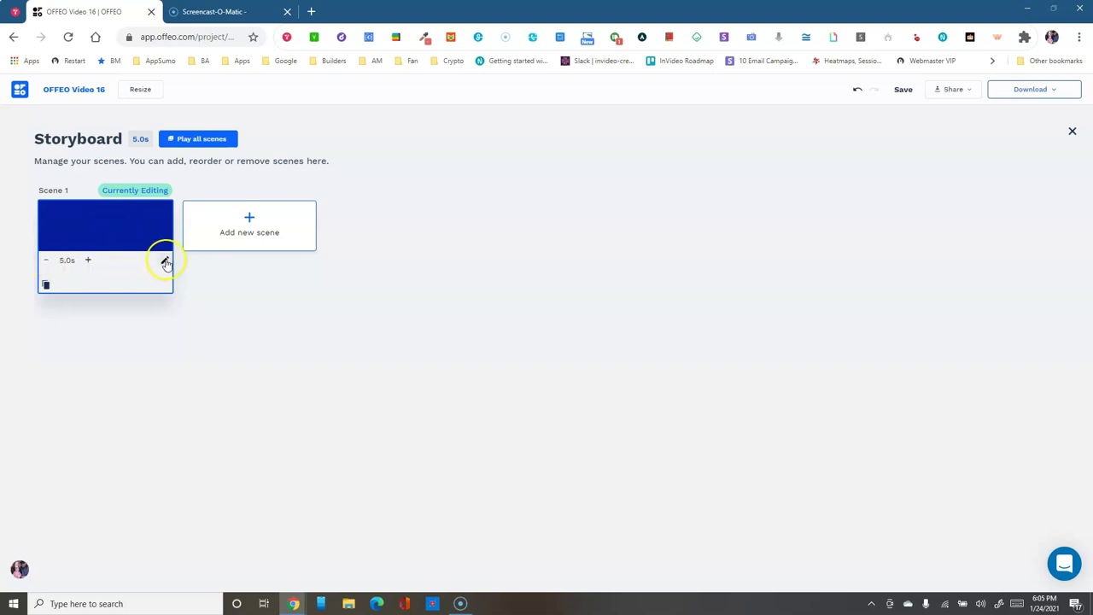
left_click(111, 233)
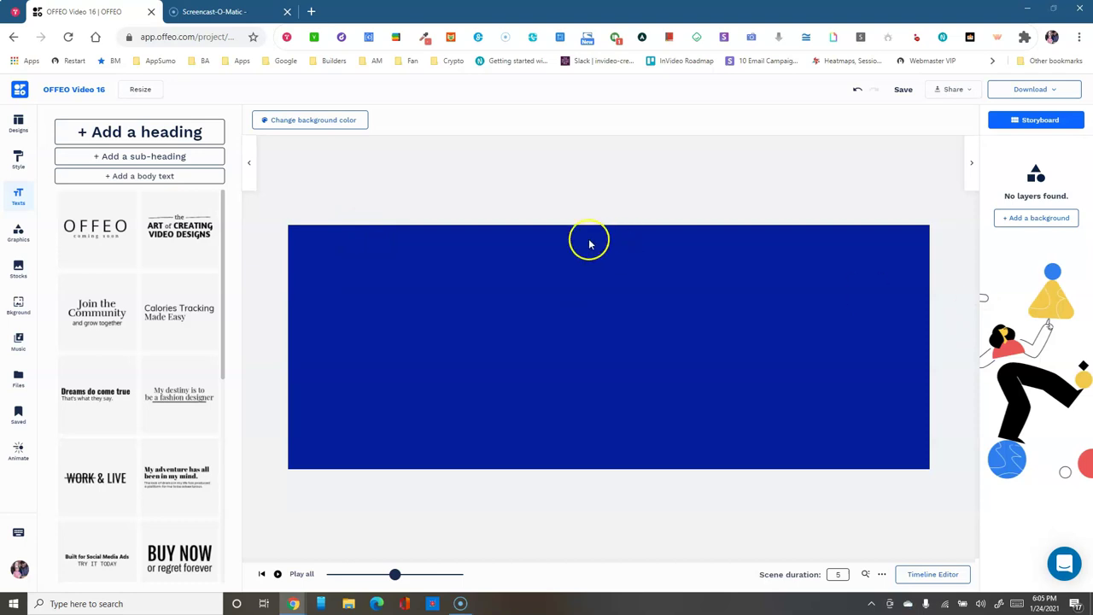
Browse the non-brand template designs, view the scenes of the Geometry template, and leave the library without adding any
left_click(18, 122)
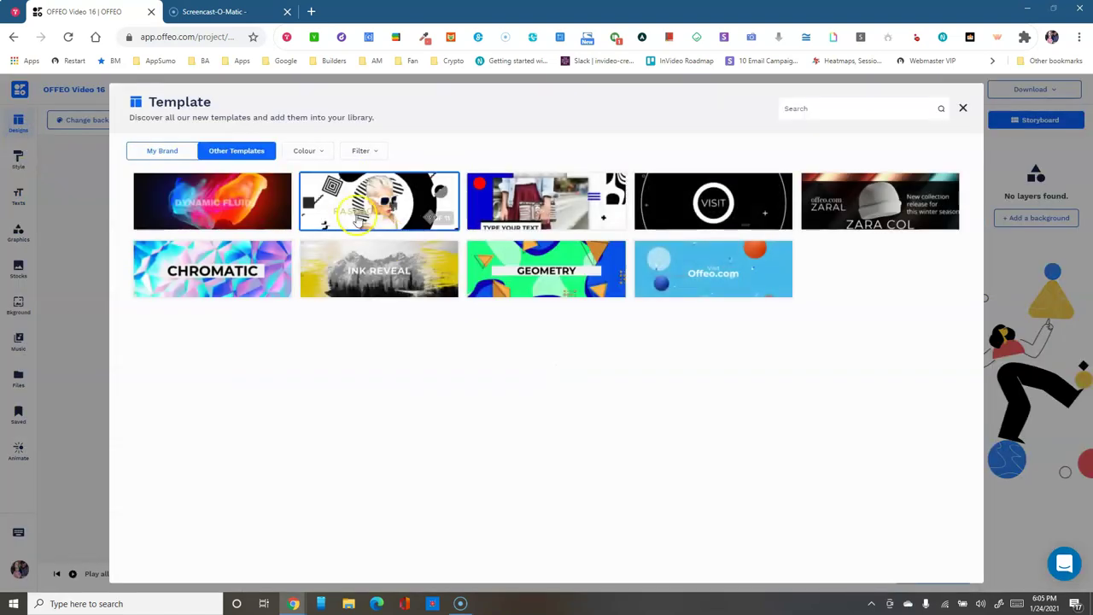
left_click(218, 154)
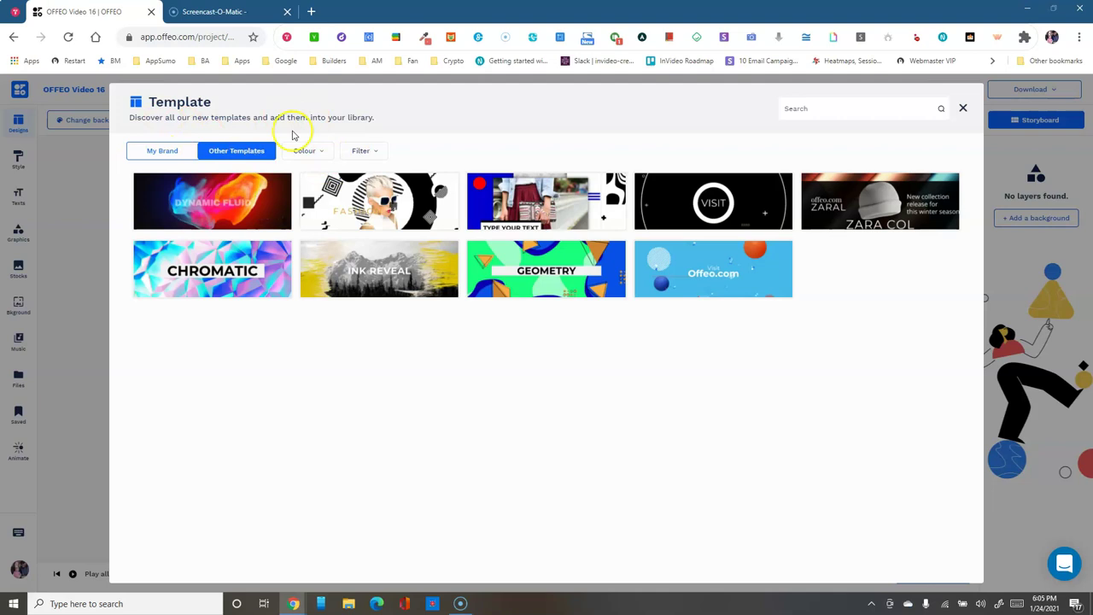
left_click(517, 278)
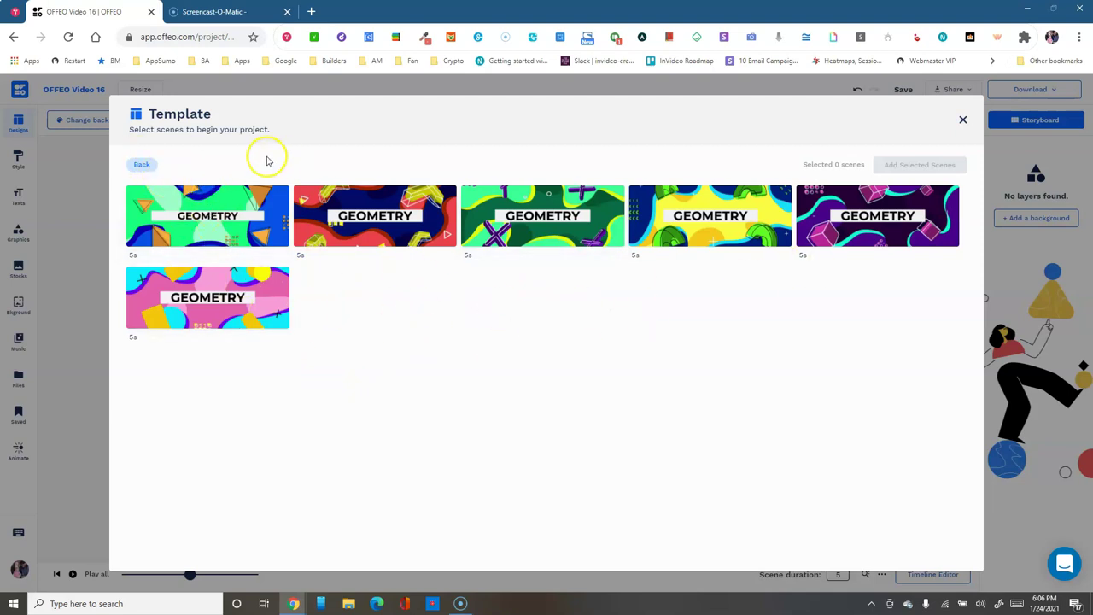
left_click(142, 164)
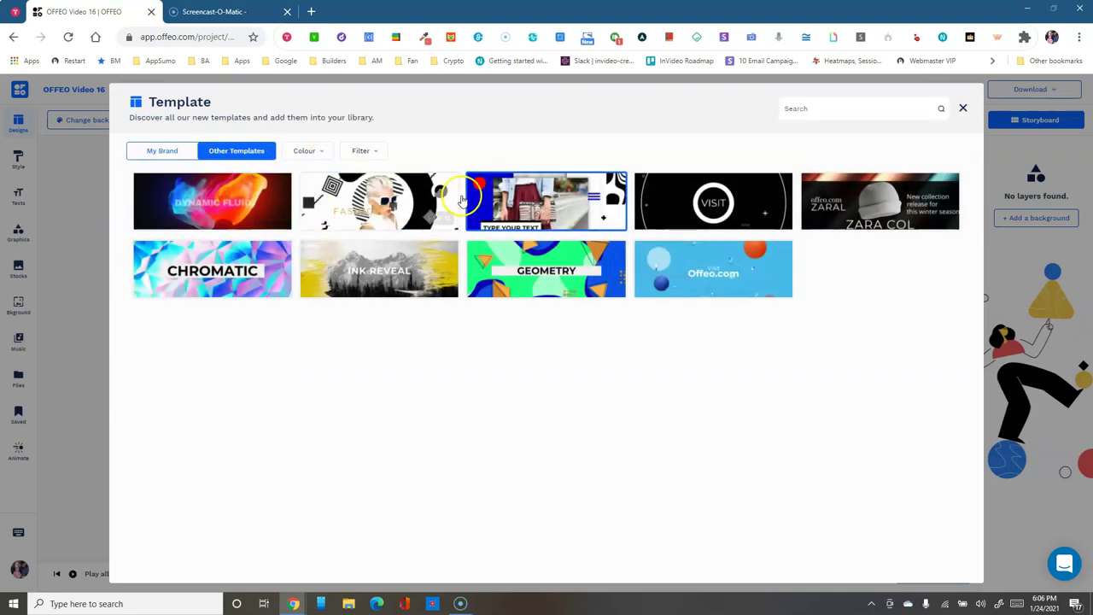
left_click(964, 108)
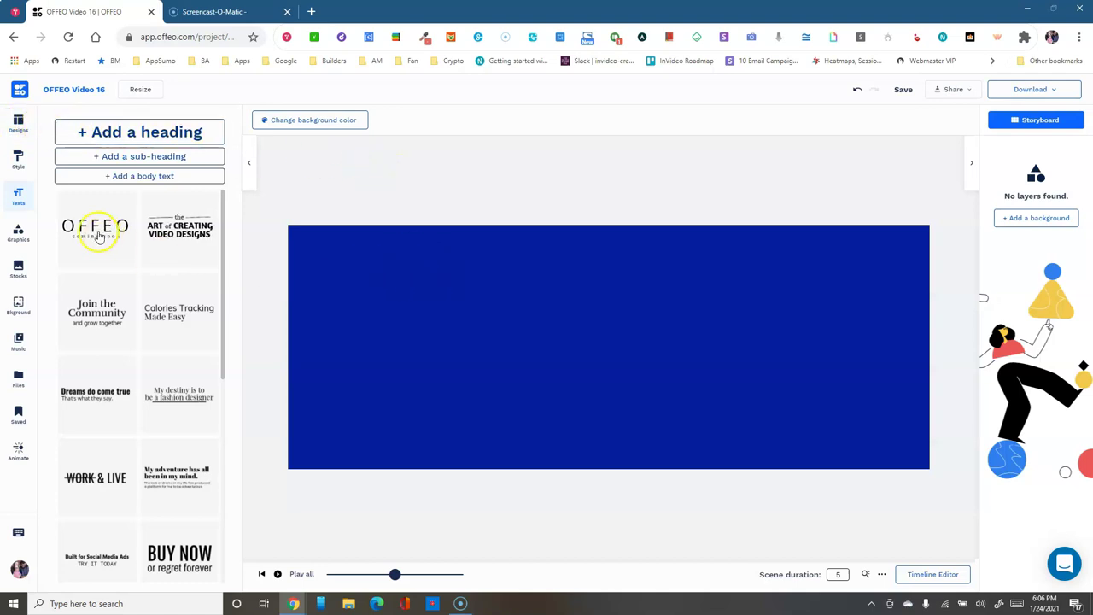
Examine the project's brand color styles and the full list of brand font pairing presets
left_click(17, 162)
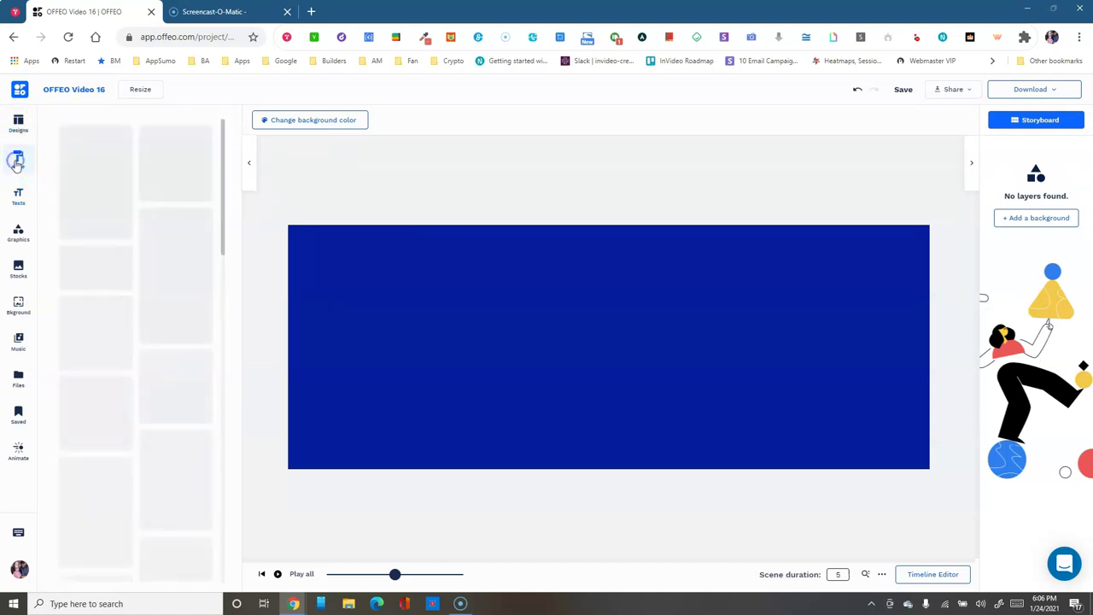
left_click(16, 170)
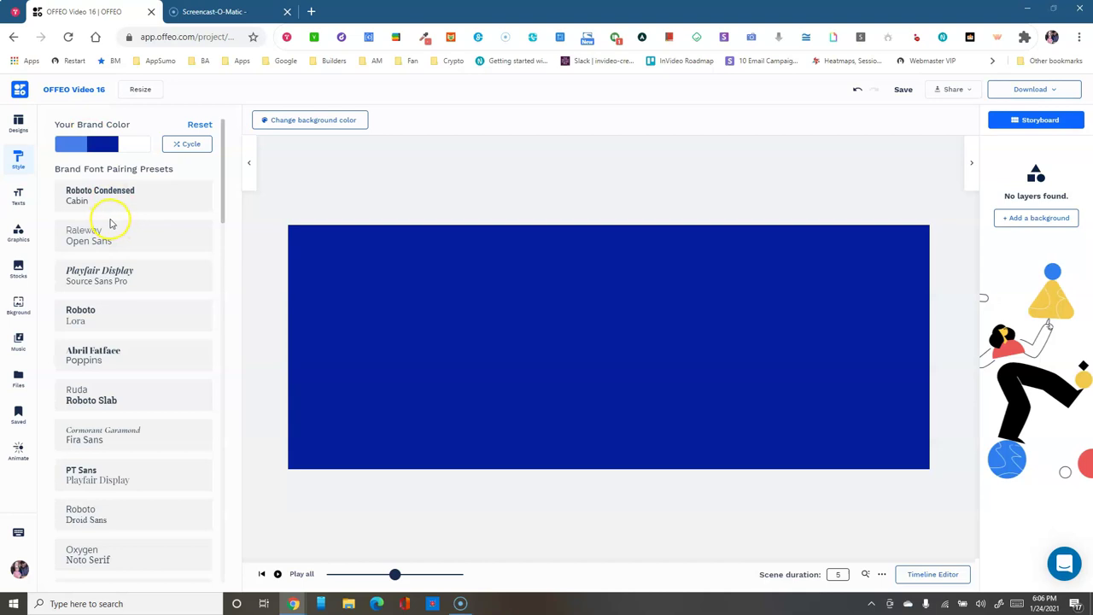
scroll(136, 299, "down", 15)
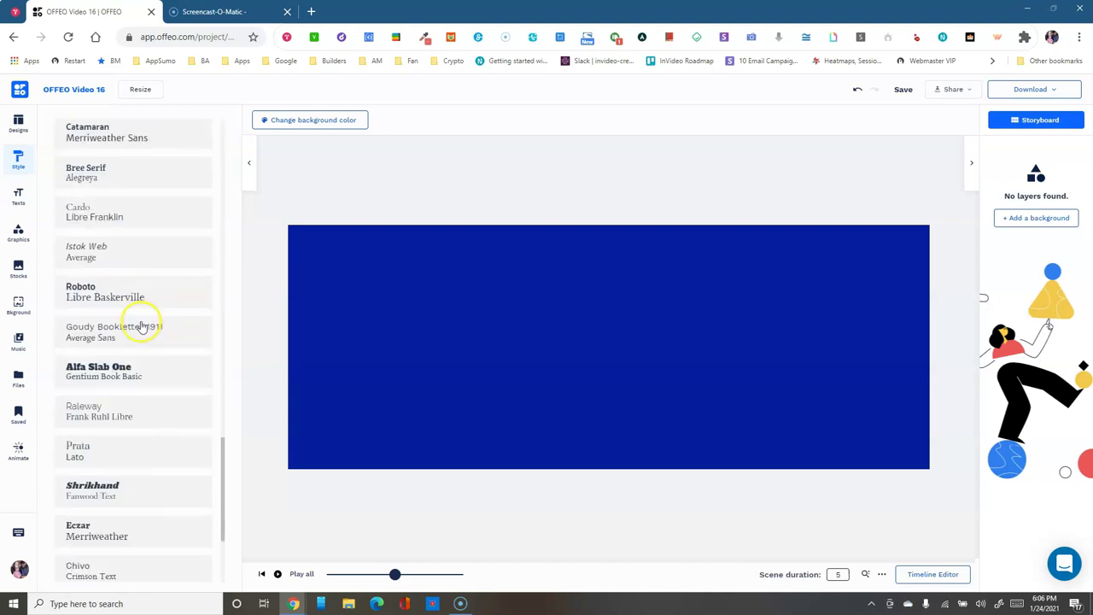
scroll(142, 327, "up", 15)
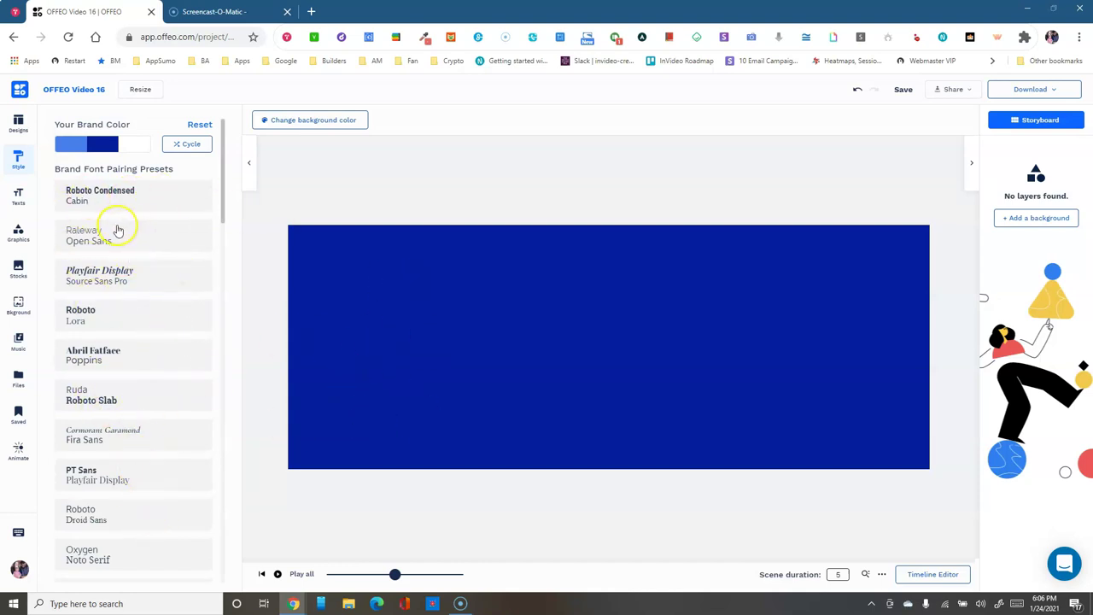
Examine the ready-made text designs, from the plain heading combinations to the sale and discount badges
left_click(22, 197)
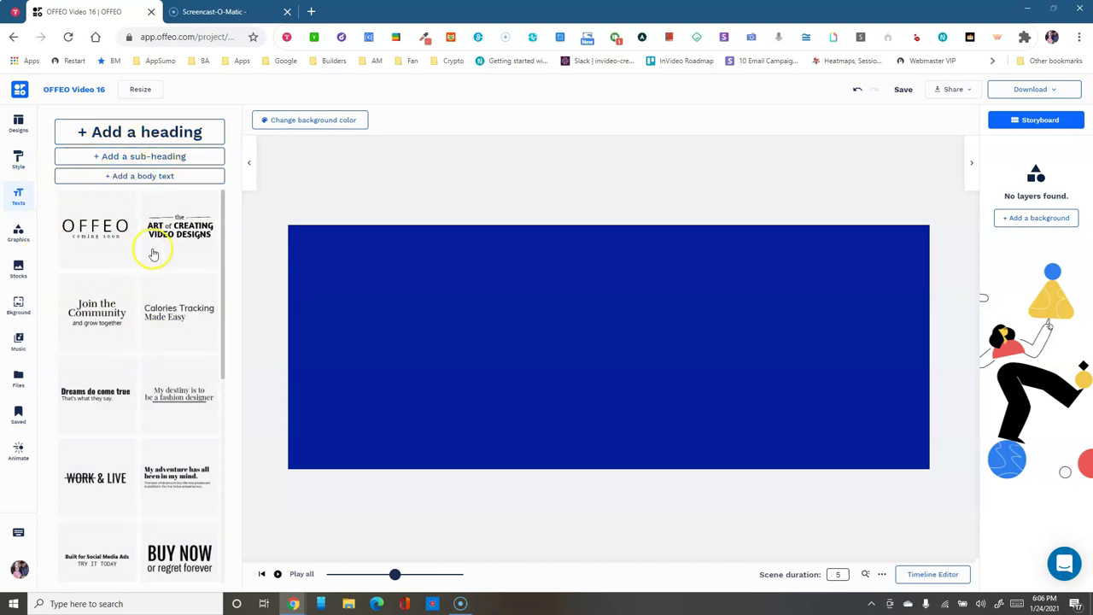
scroll(135, 346, "down", 1)
scroll(135, 346, "down", 4)
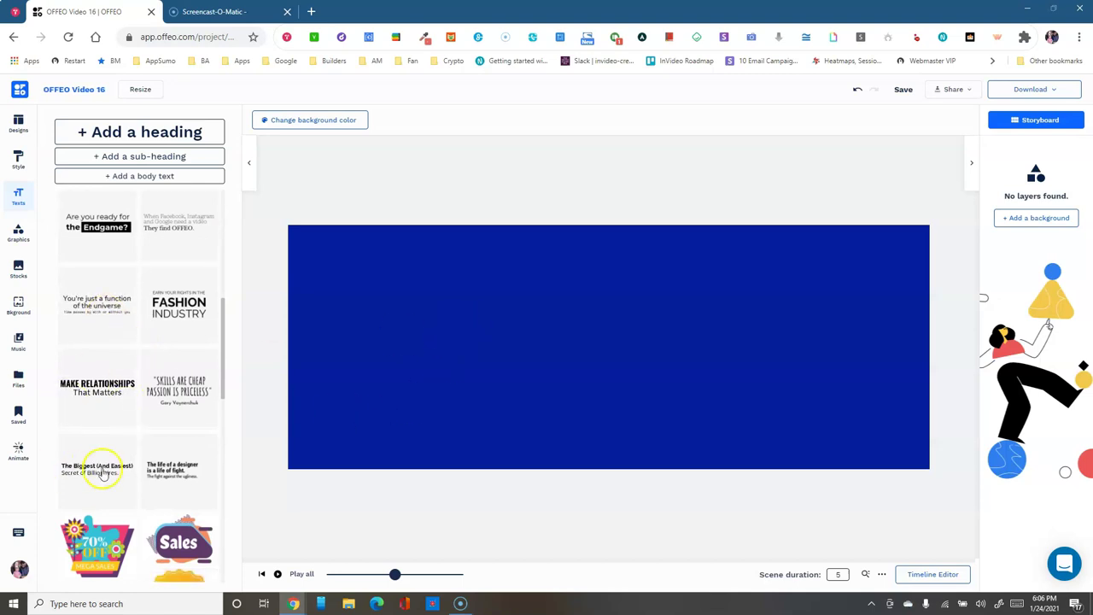
scroll(120, 436, "down", 3)
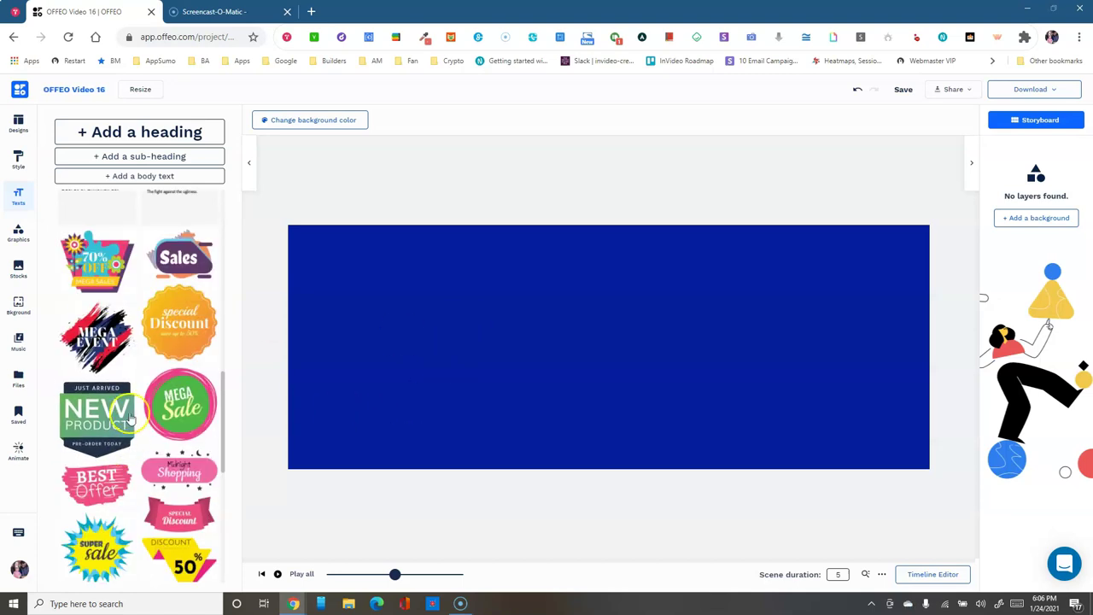
scroll(175, 479, "down", 4)
scroll(175, 478, "down", 10)
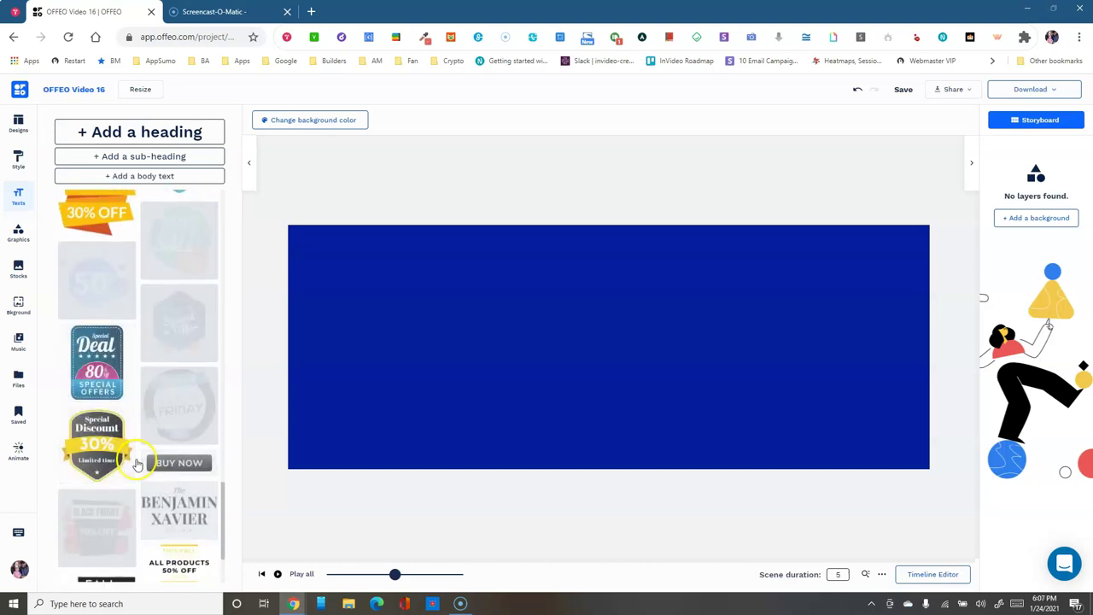
scroll(124, 445, "up", 20)
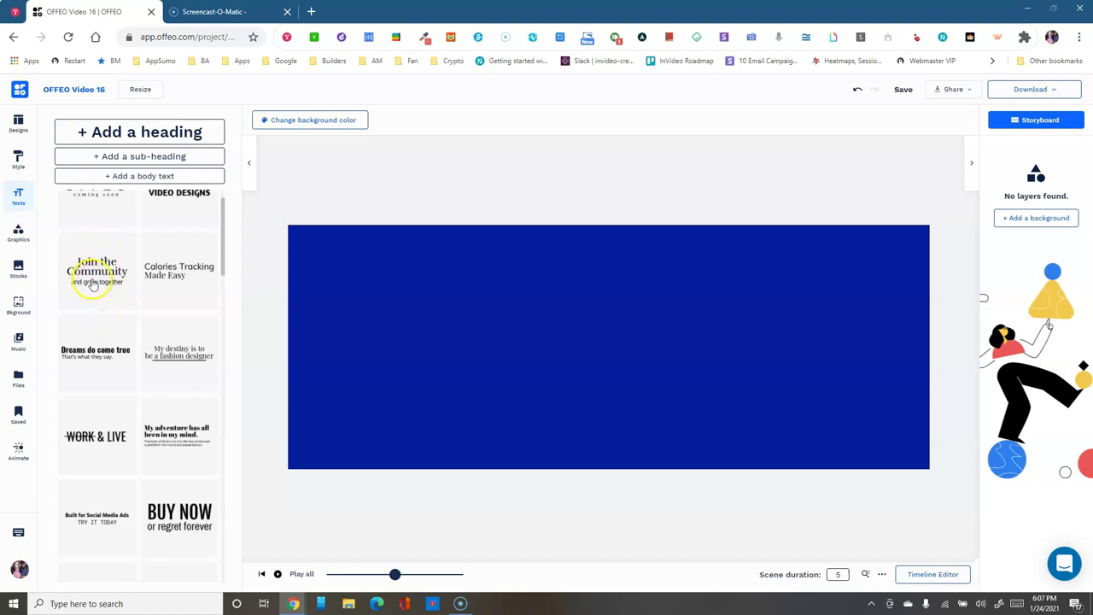
Browse the graphics categories, from shapes to animated icons, and the overlay categories such as confetti, bokeh and paint
left_click(17, 234)
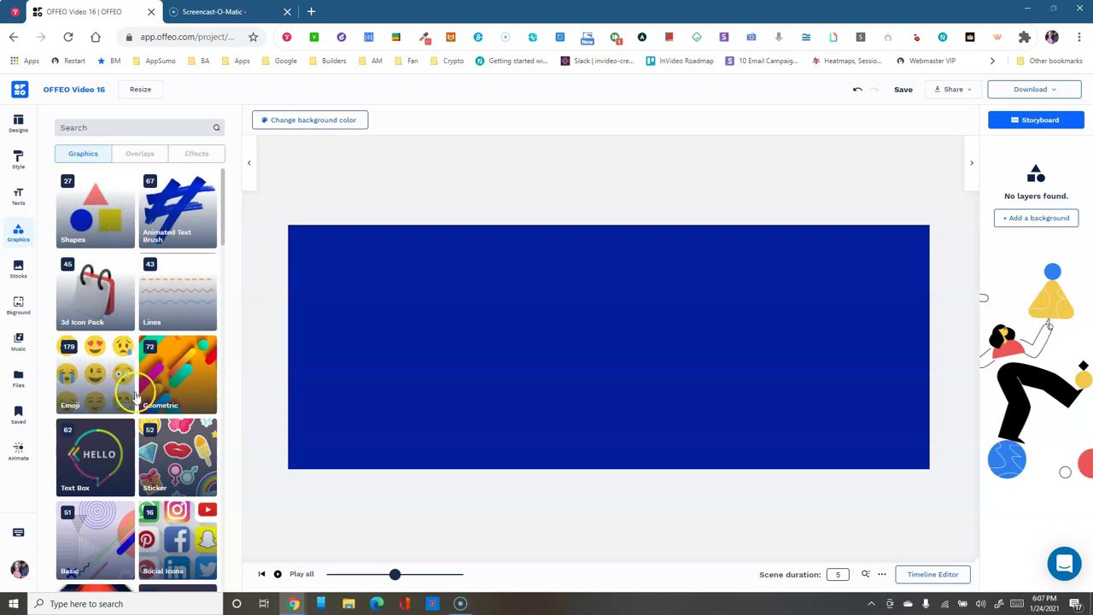
scroll(162, 393, "down", 2)
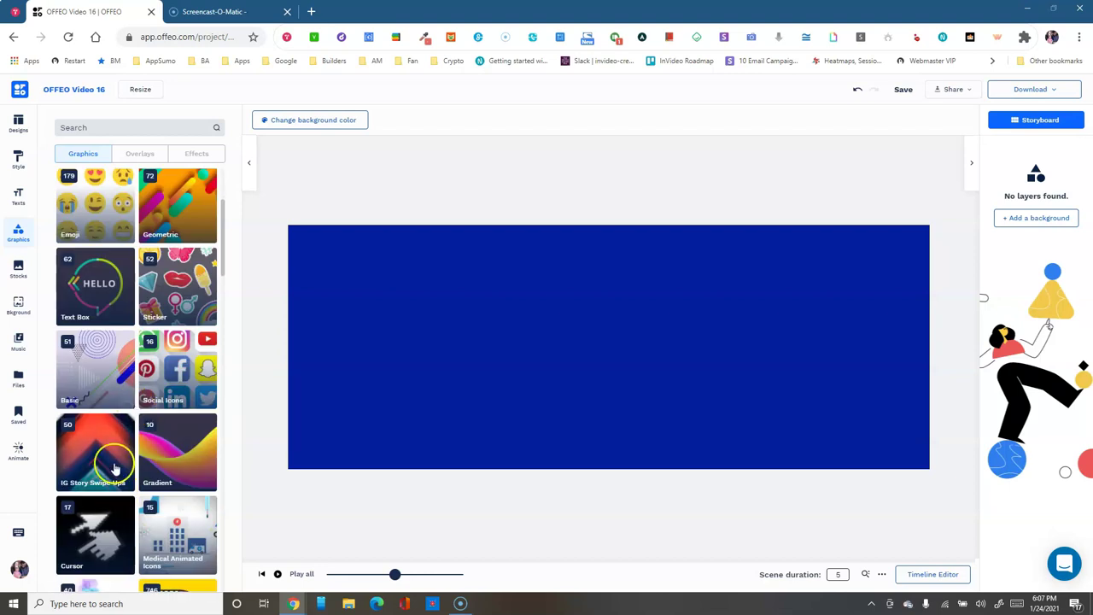
scroll(112, 465, "up", 2)
left_click(135, 154)
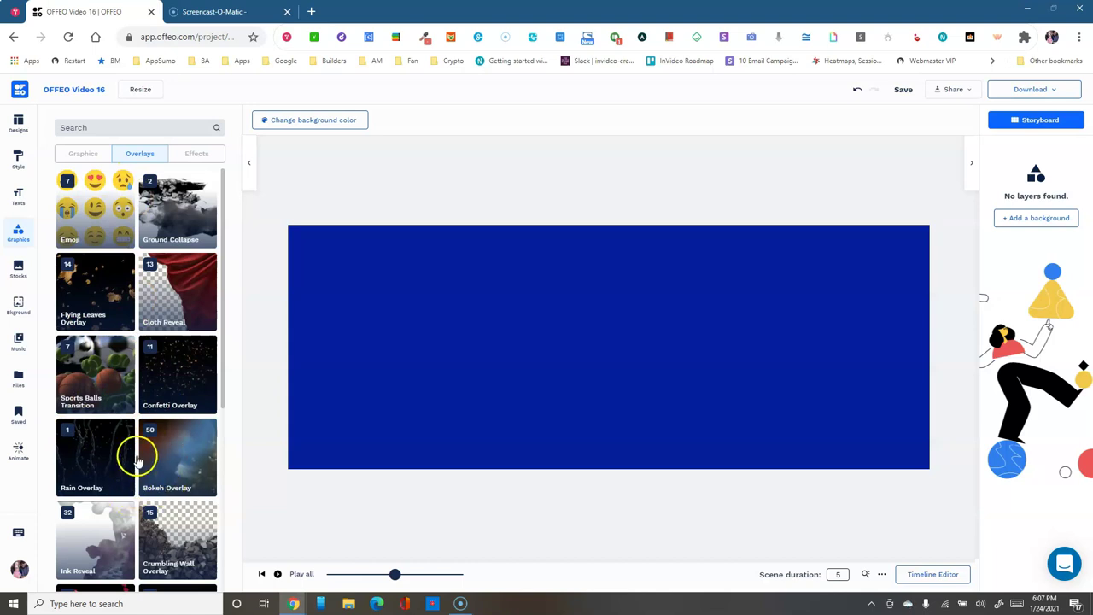
scroll(137, 452, "down", 4)
scroll(203, 397, "up", 2)
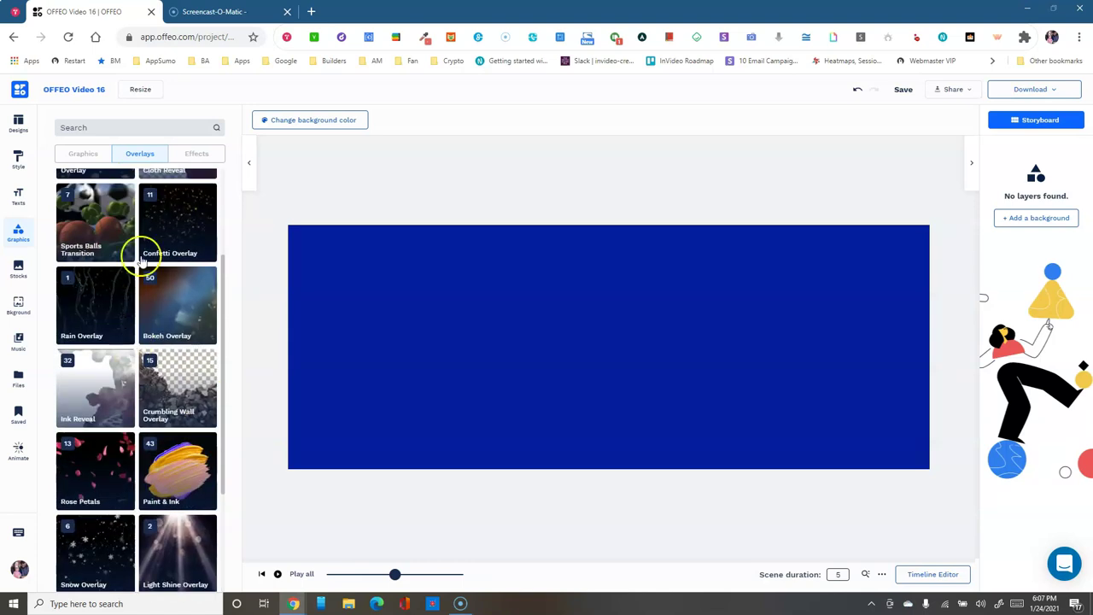
Add the first Crumbling Wall Overlay video to the scene and move it up until its lower edge meets the canvas's lower edge
left_click(170, 387)
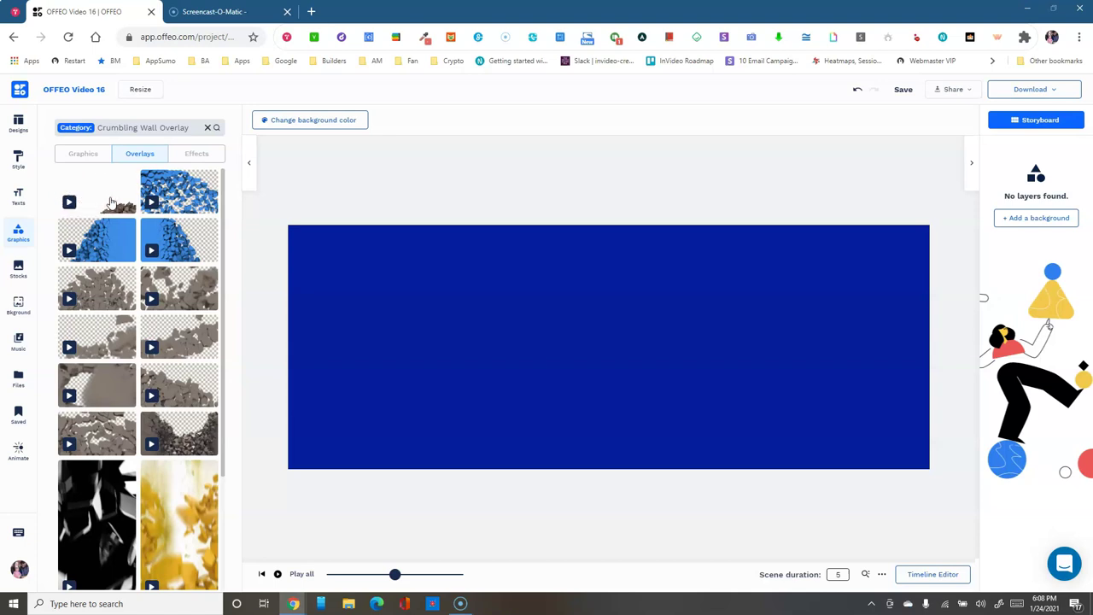
left_click(100, 397)
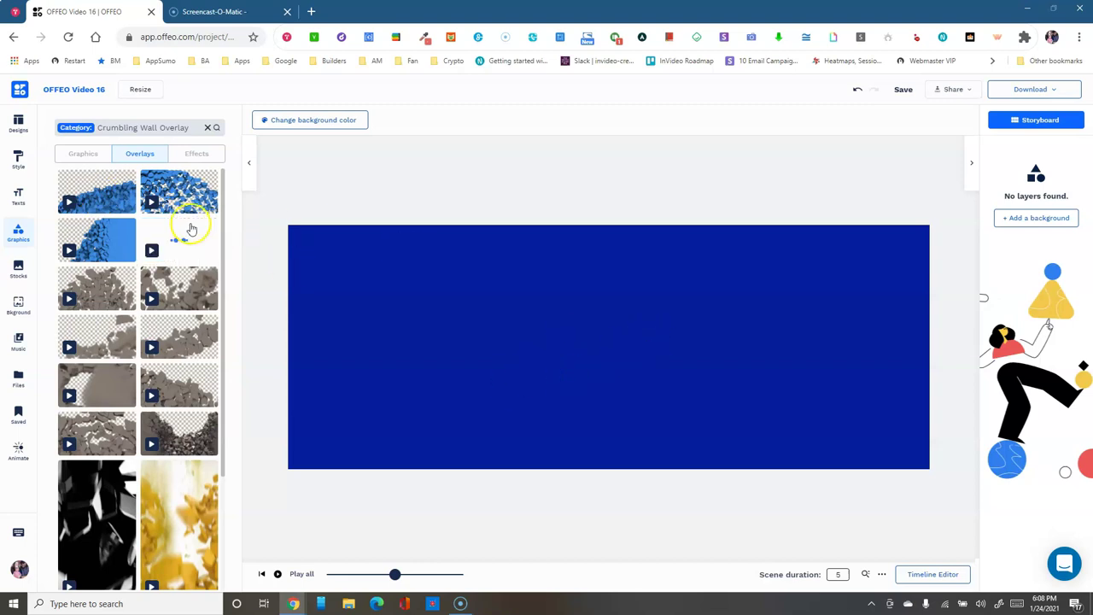
left_click_drag(96, 197, 284, 295)
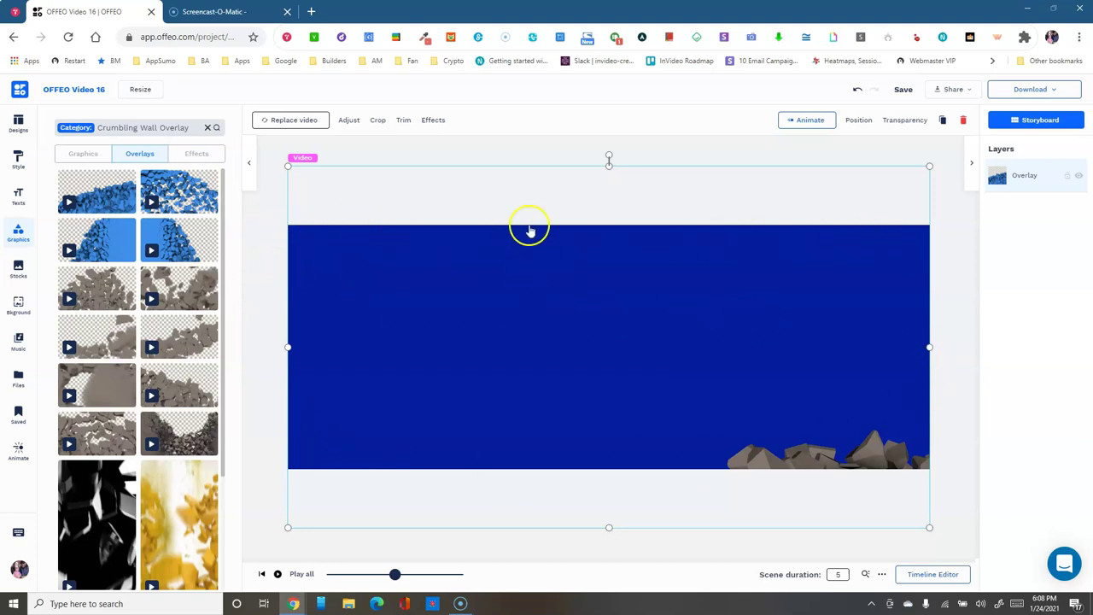
left_click_drag(590, 415, 588, 361)
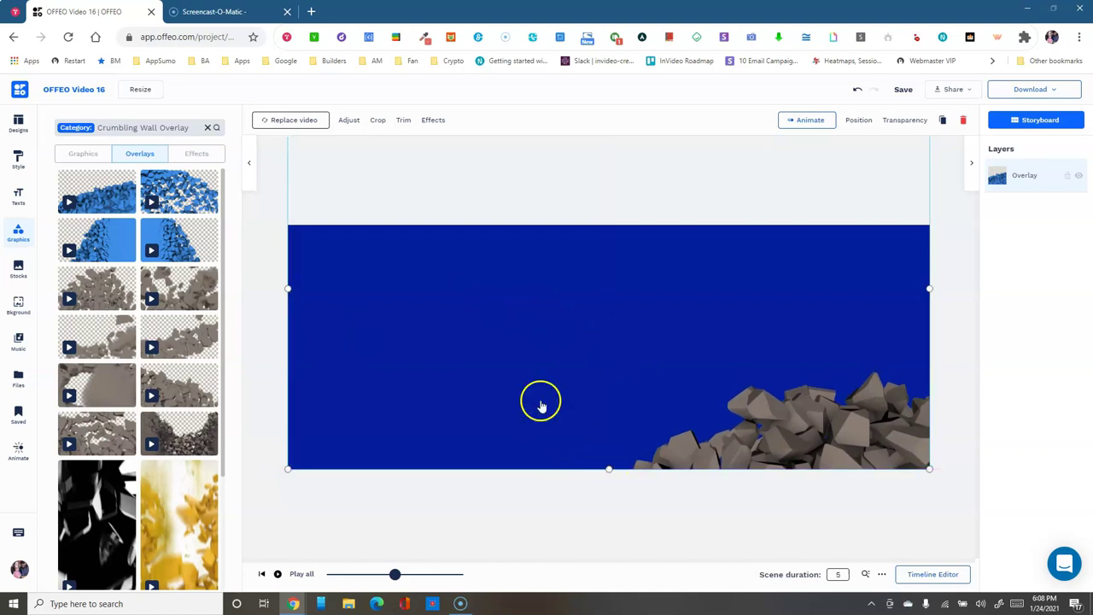
Scrub through the scene to preview the crumbling wall overlay, and play it from the beginning
mouse_move(392, 575)
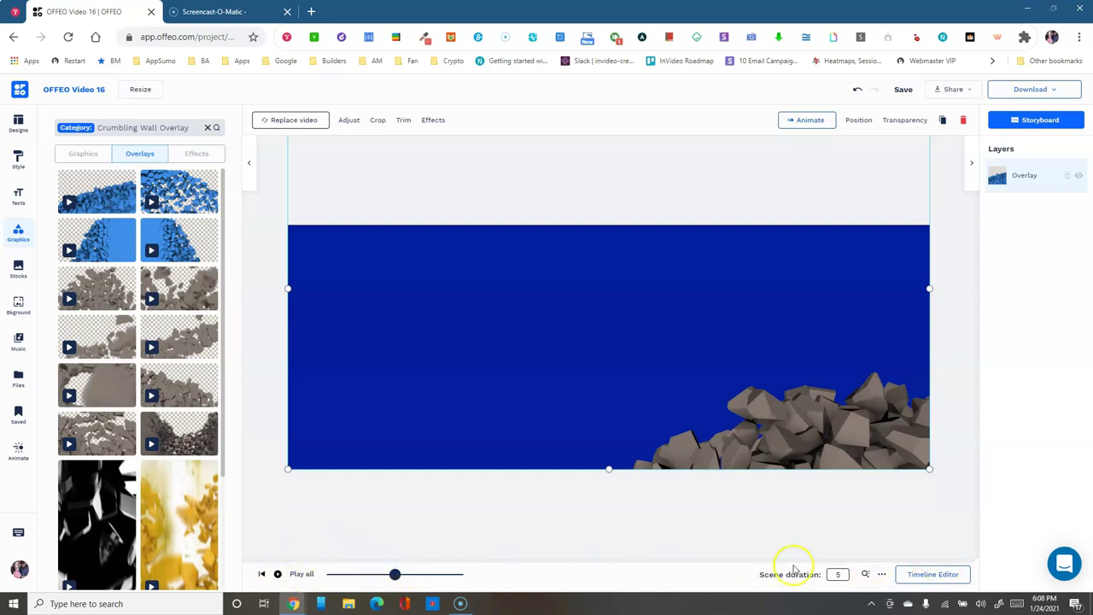
left_click_drag(394, 575, 418, 576)
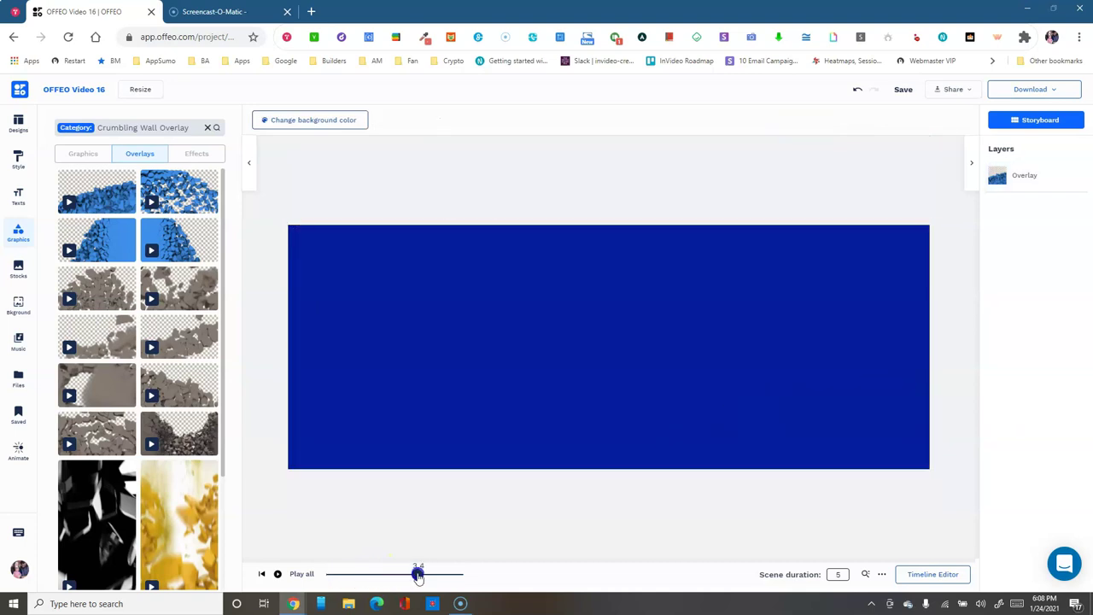
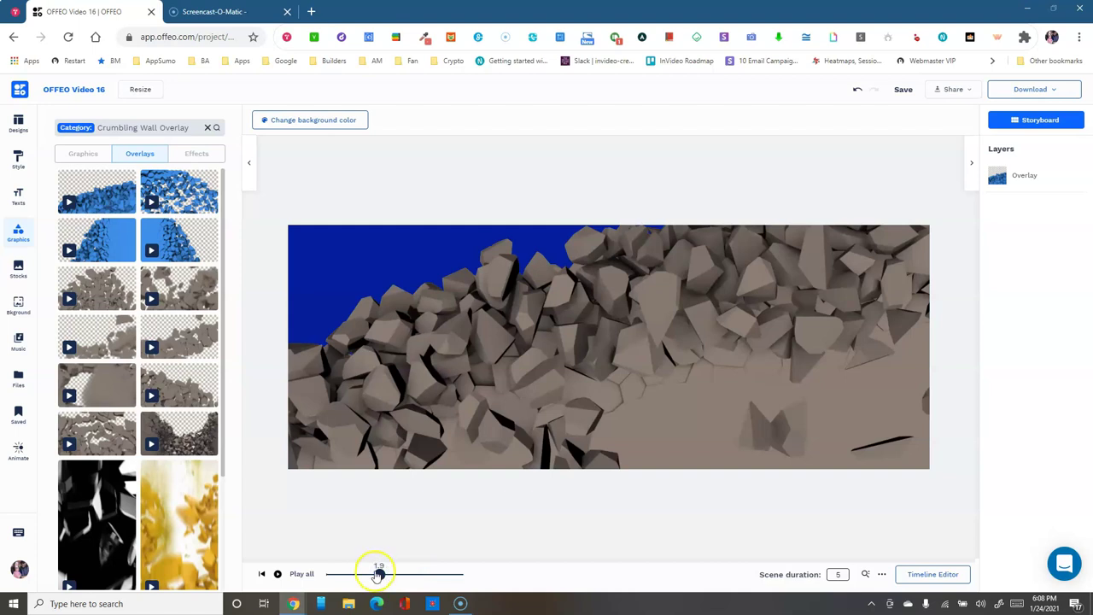
left_click_drag(345, 577, 323, 577)
left_click(278, 574)
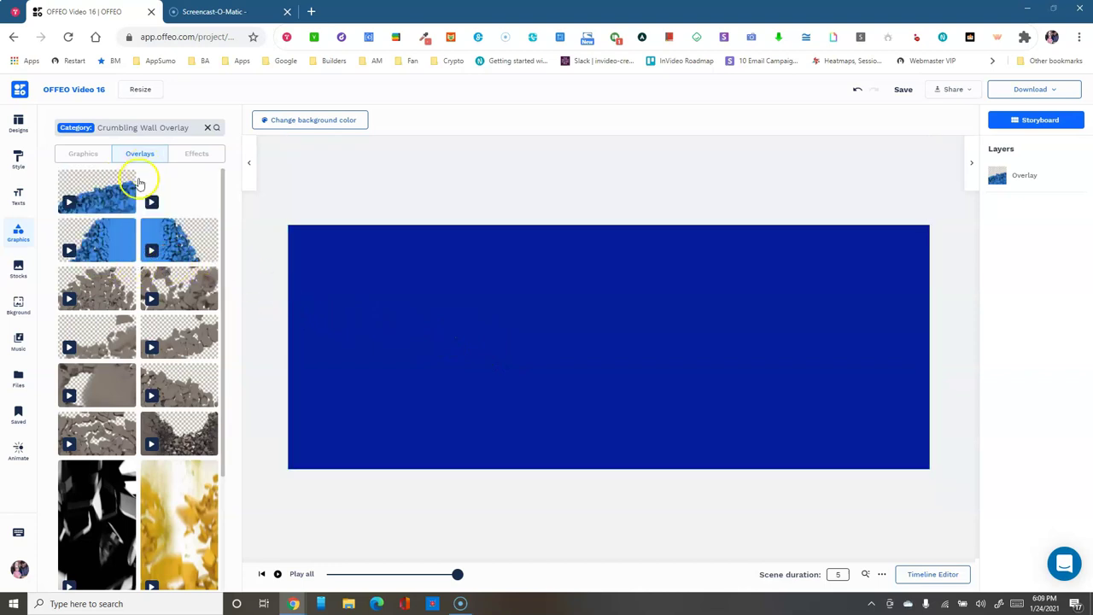
Browse the graphic effects categories, such as smoke, fire, fireworks and 2D shapes
left_click(195, 155)
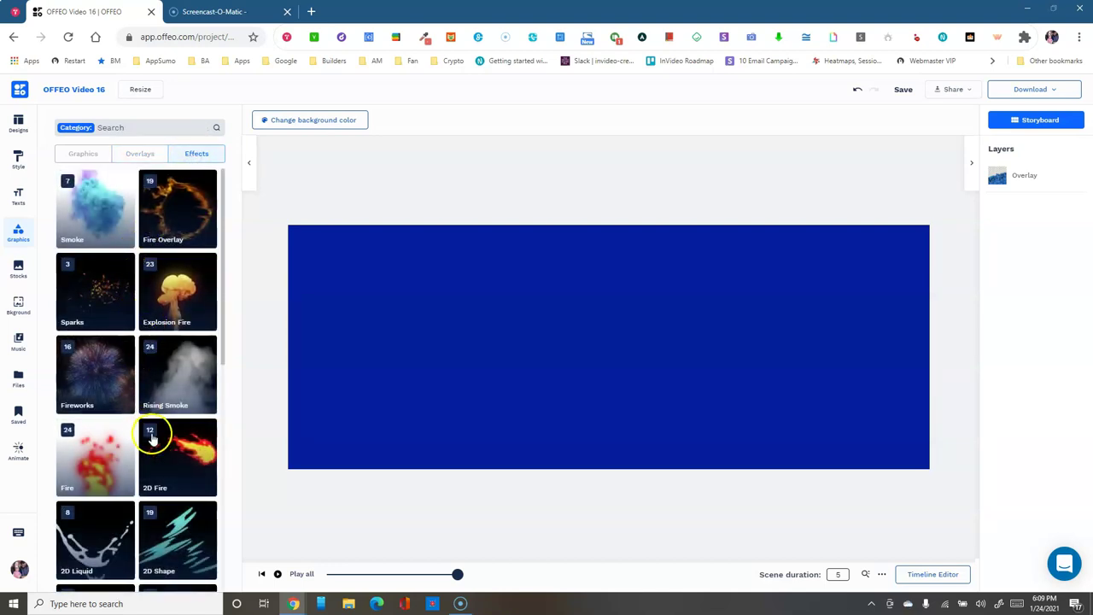
scroll(145, 434, "down", 3)
scroll(137, 434, "up", 3)
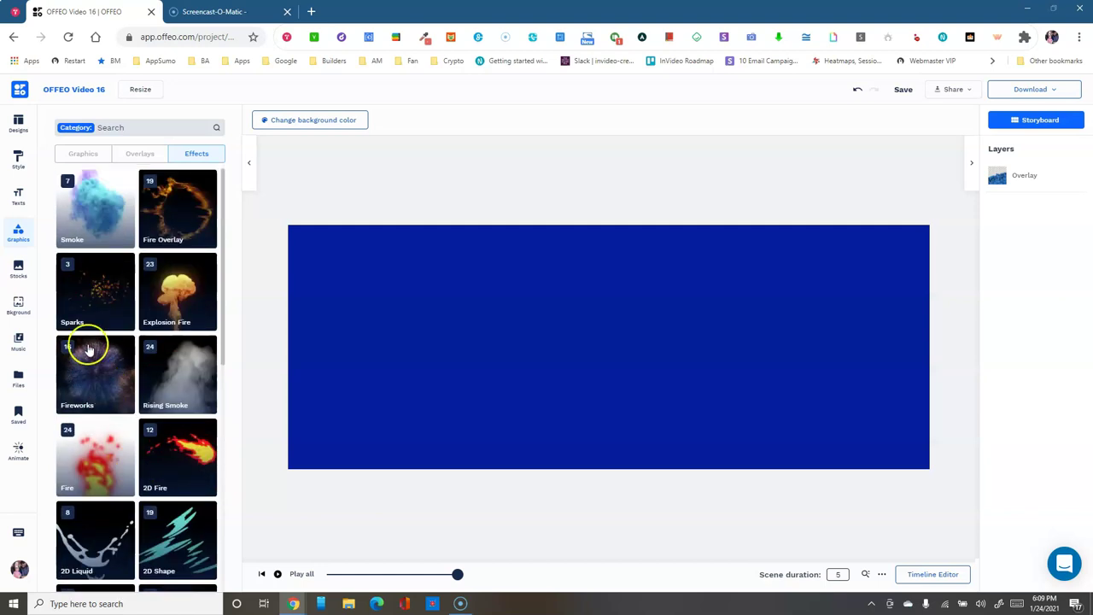
Browse the stock photos and search them for "field"
left_click(19, 272)
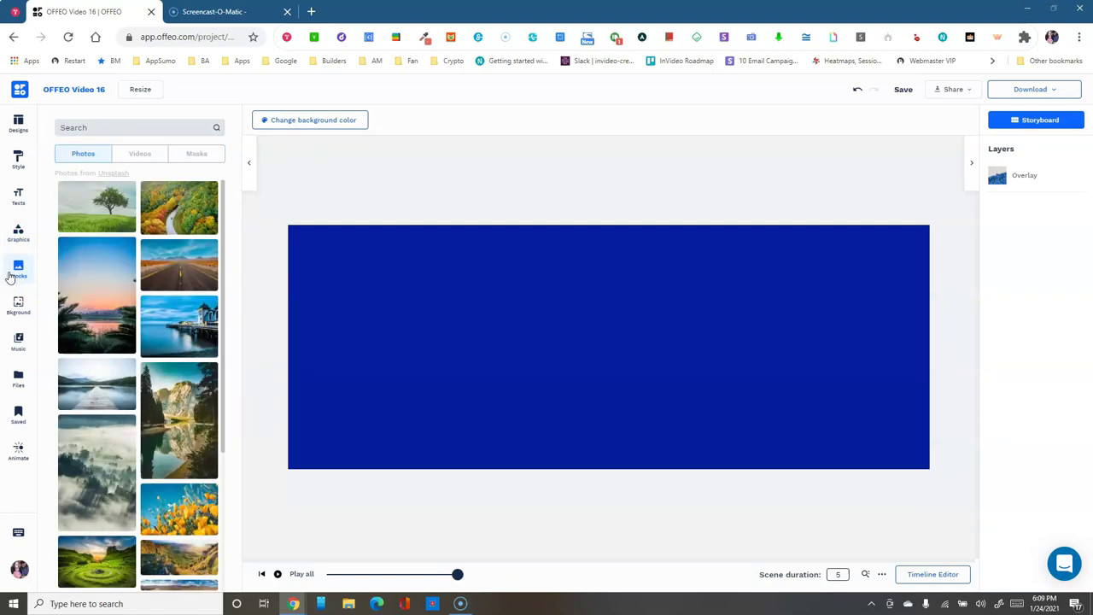
scroll(107, 351, "down", 10)
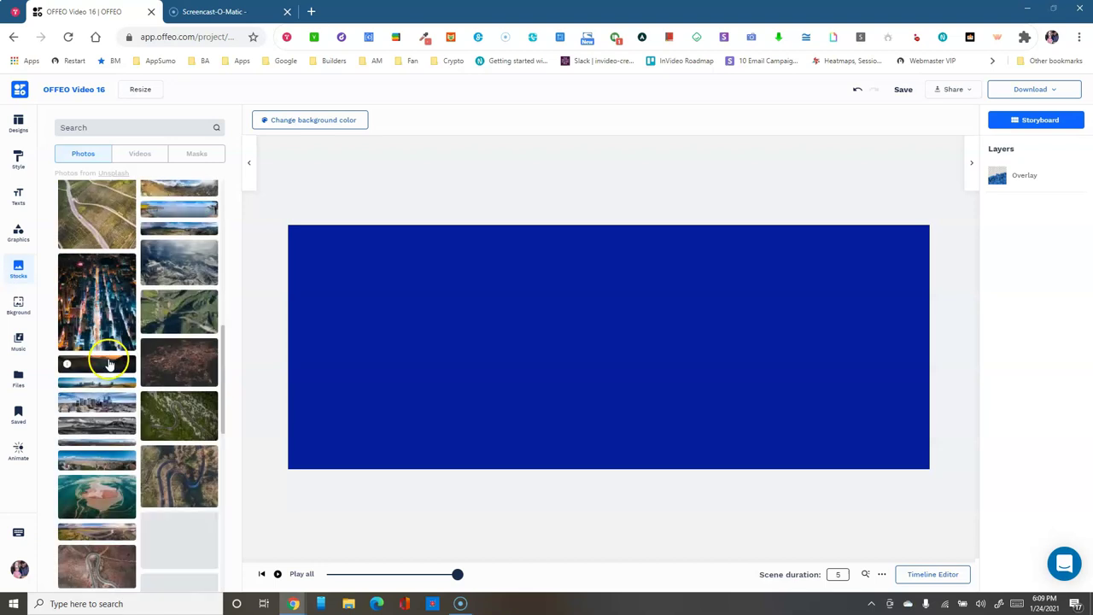
scroll(109, 364, "up", 10)
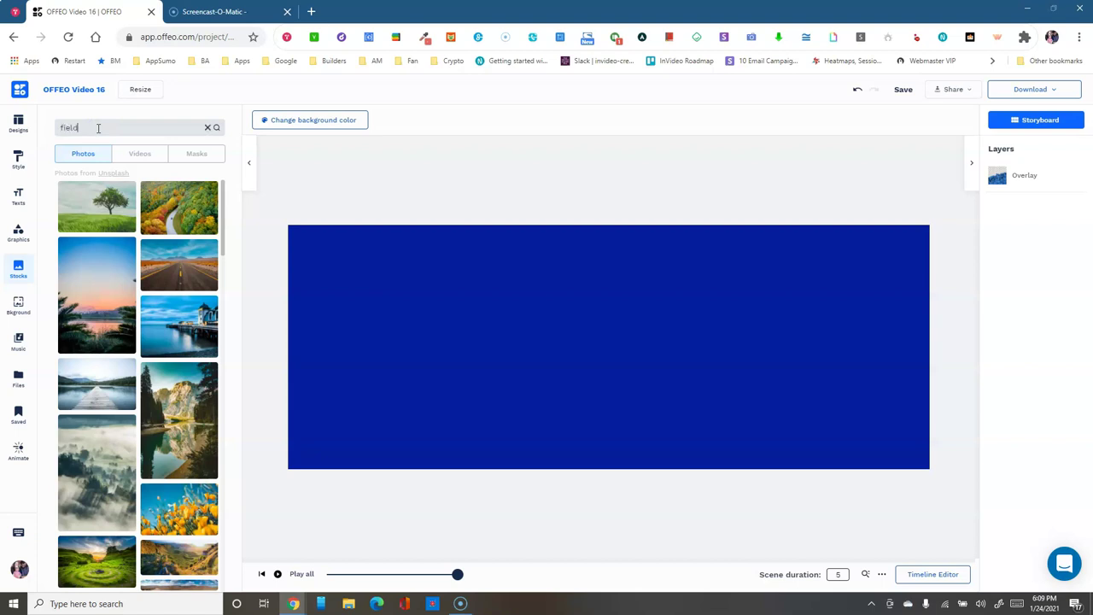
key("Return")
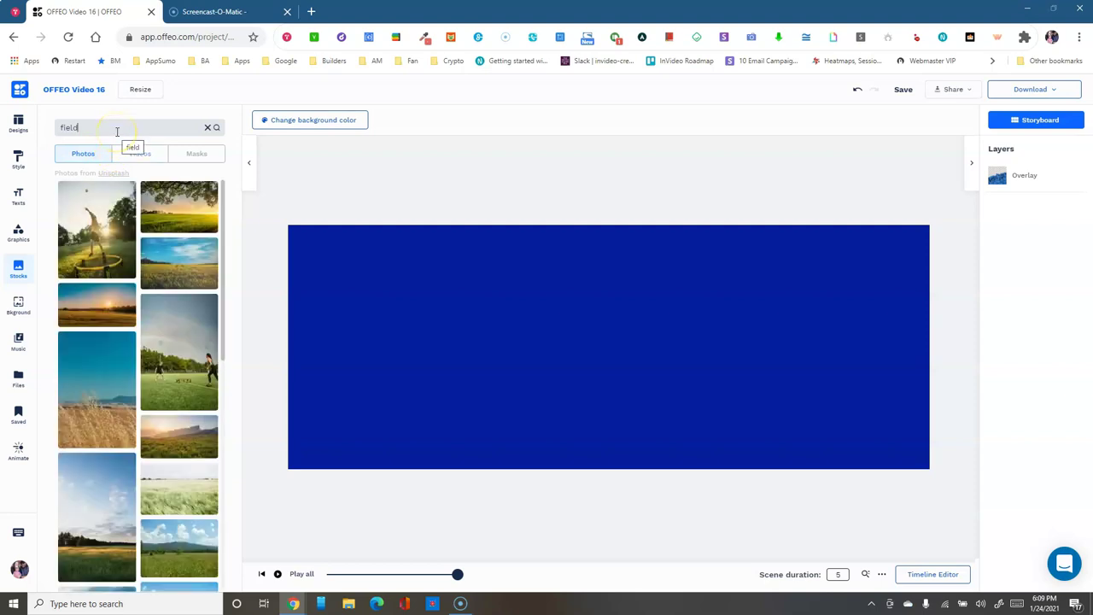
scroll(145, 365, "down", 10)
scroll(142, 356, "up", 10)
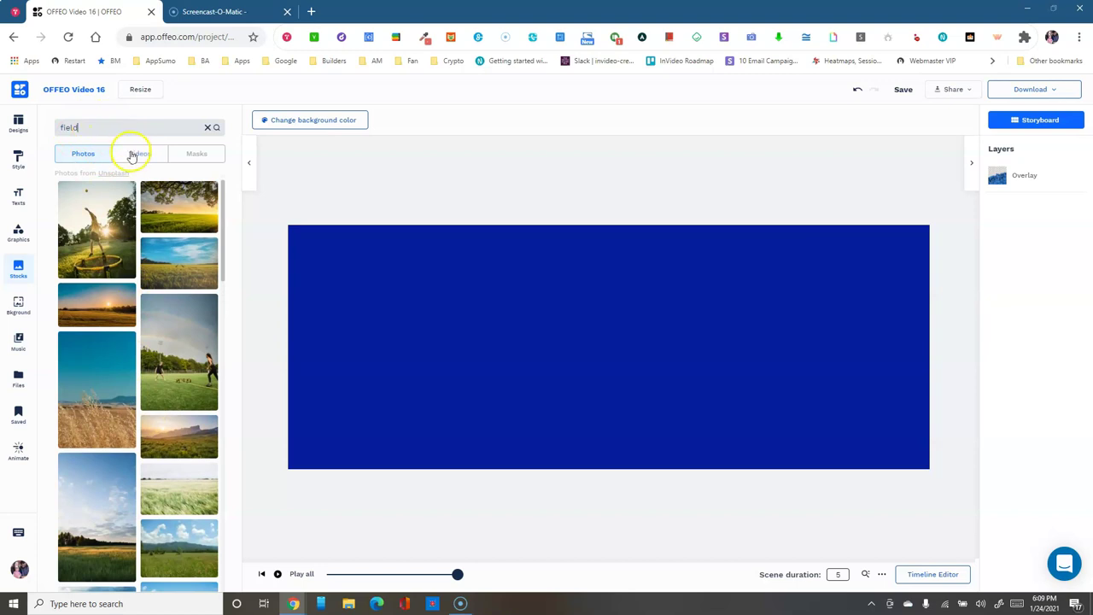
Browse the stock videos, search them for "field", and check the stock masks before returning to the photos
left_click(134, 153)
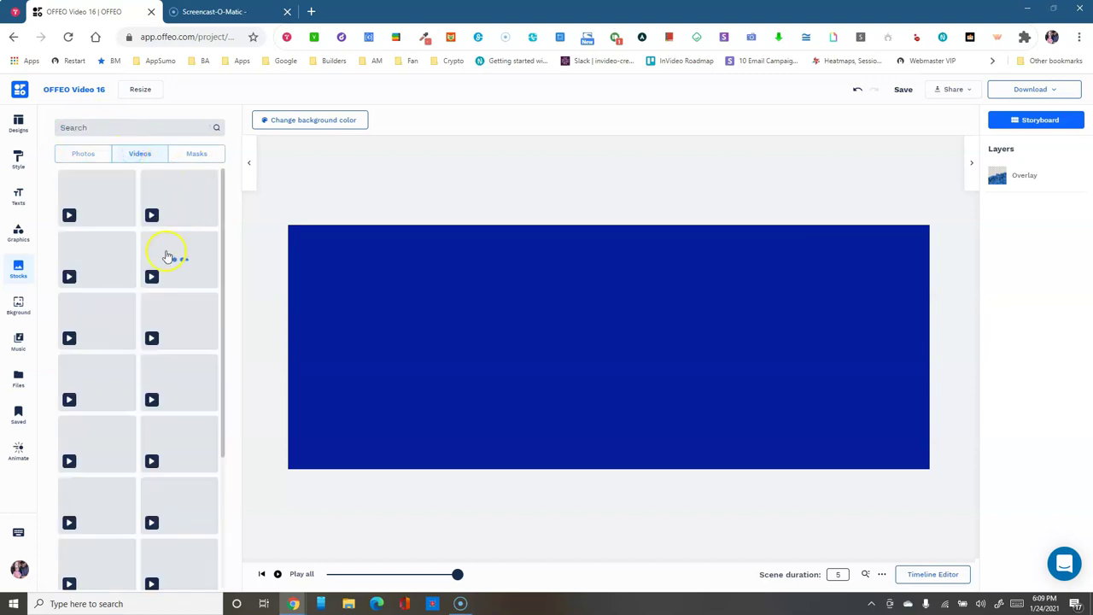
scroll(141, 393, "down", 10)
scroll(134, 378, "up", 10)
left_click(98, 126)
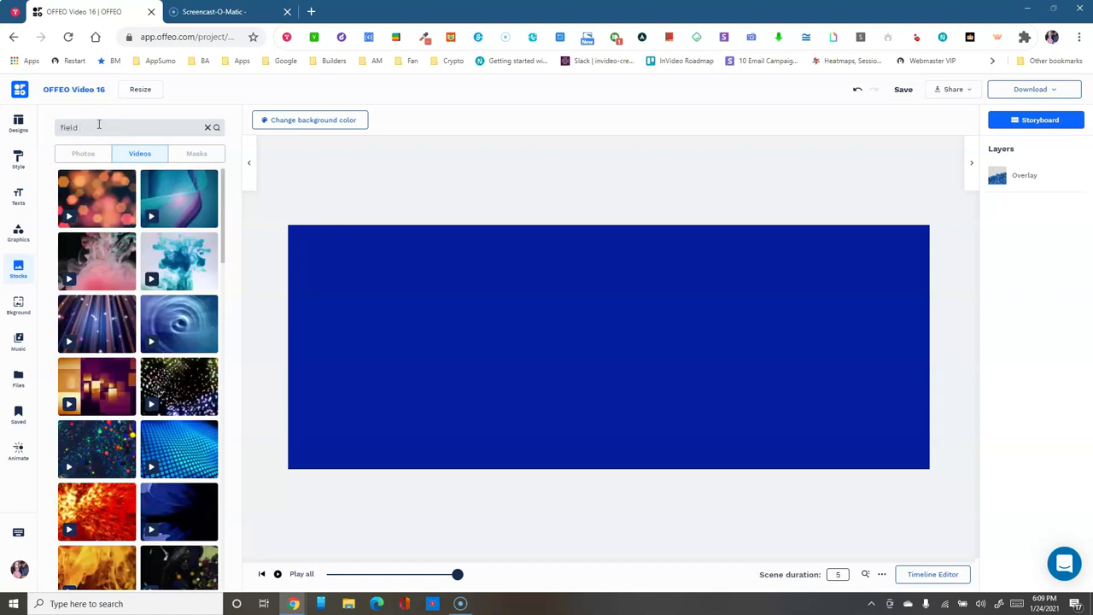
key("Return")
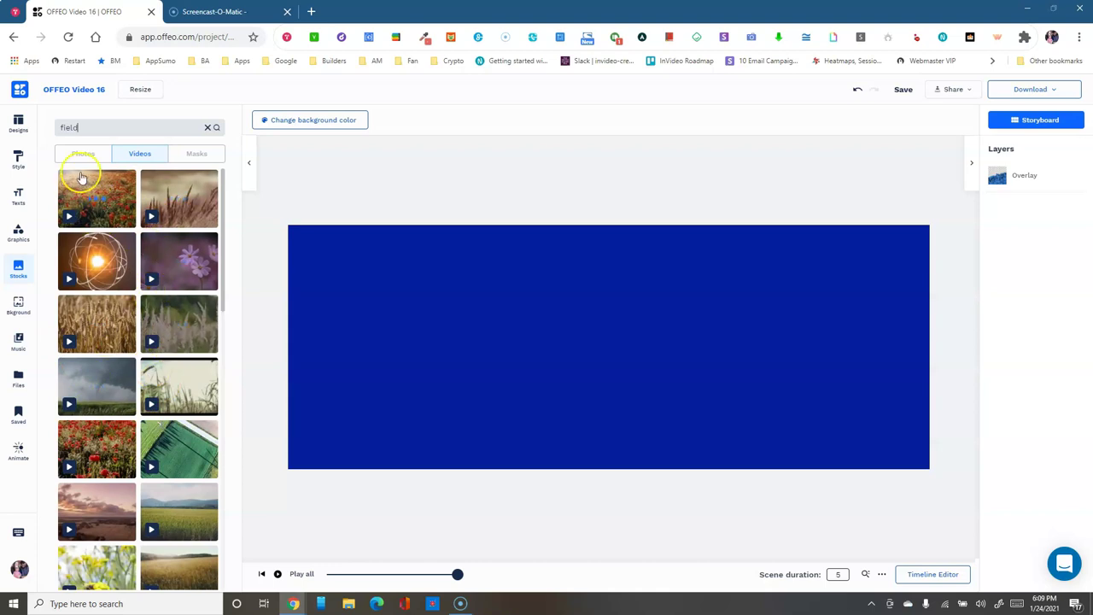
left_click_drag(93, 188, 603, 317)
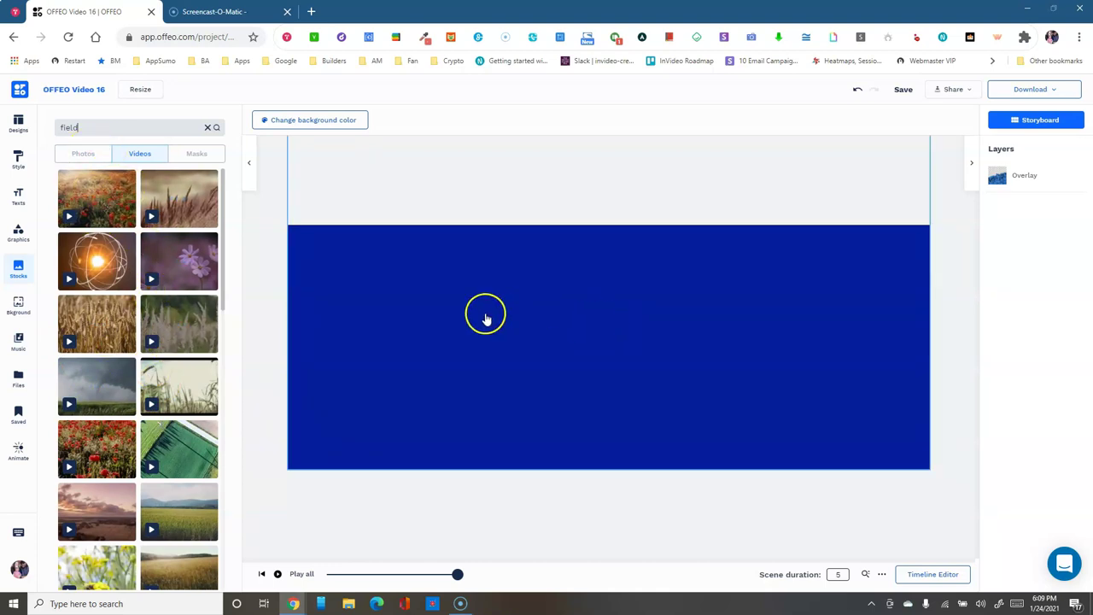
left_click(184, 153)
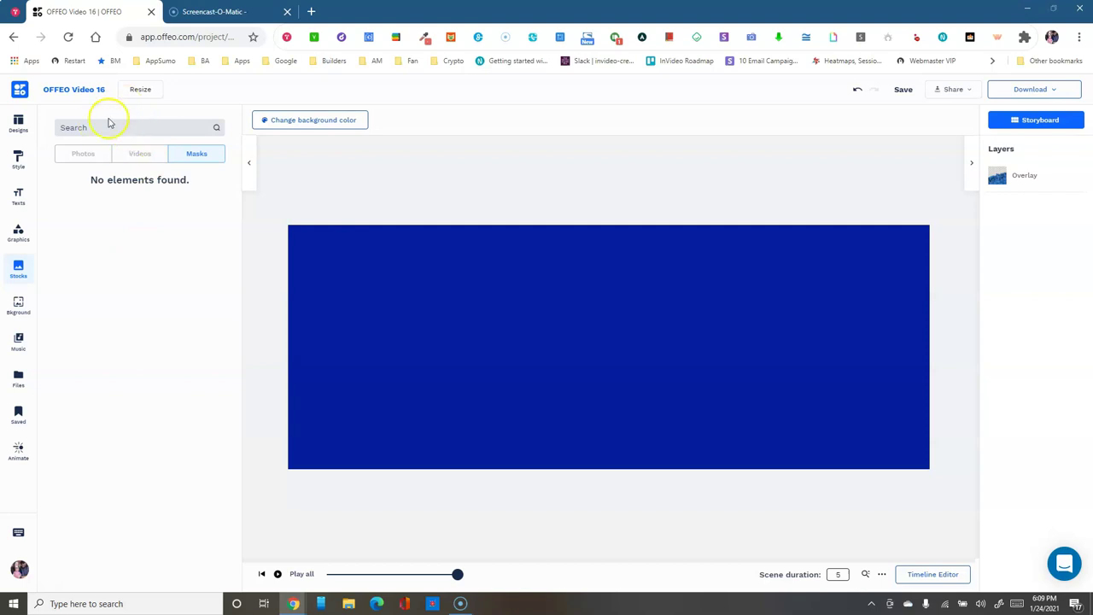
left_click(87, 156)
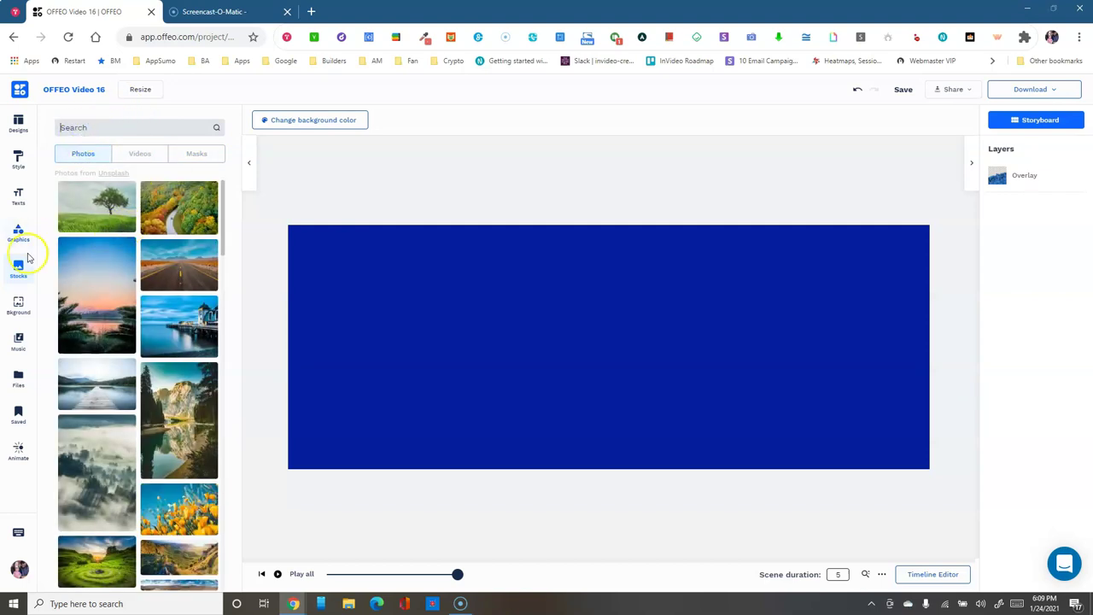
Browse the background image categories, from shapes and illustrated designs to abstract and food
left_click(19, 307)
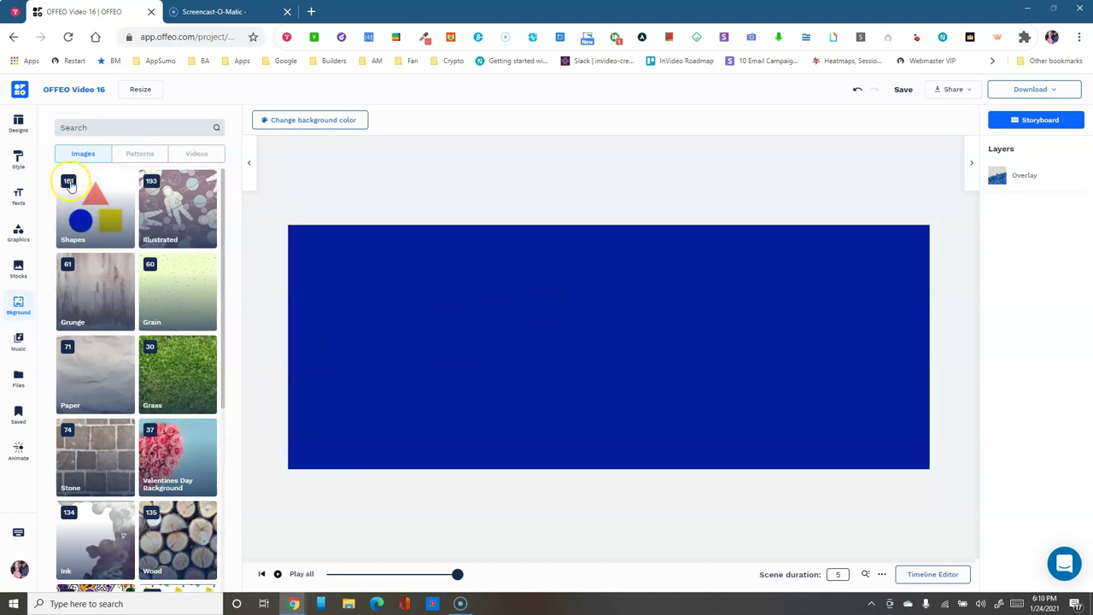
scroll(114, 309, "down", 5)
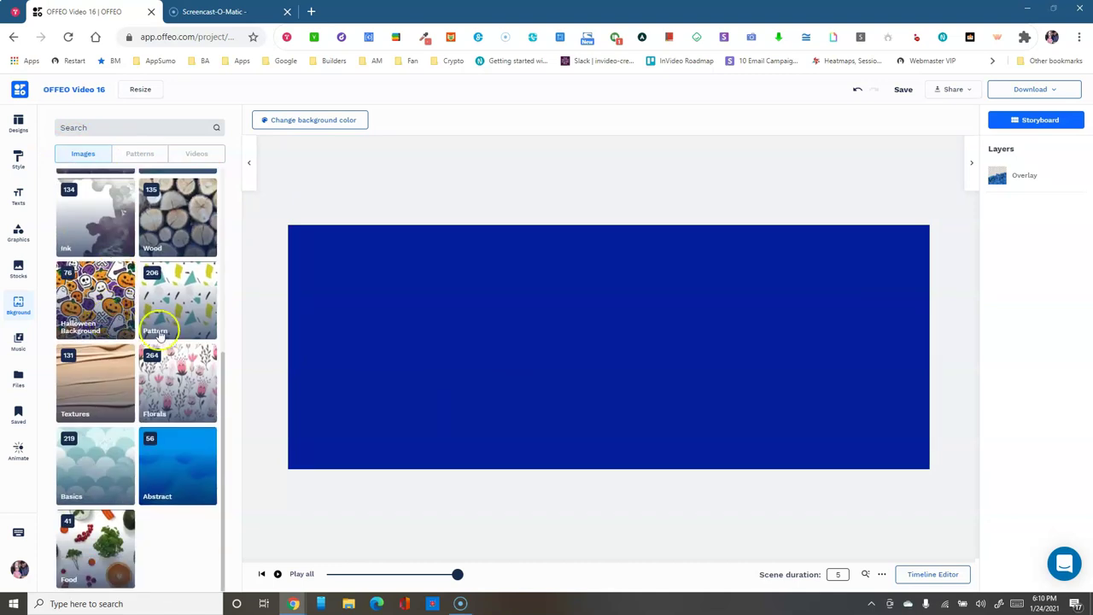
scroll(167, 379, "up", 5)
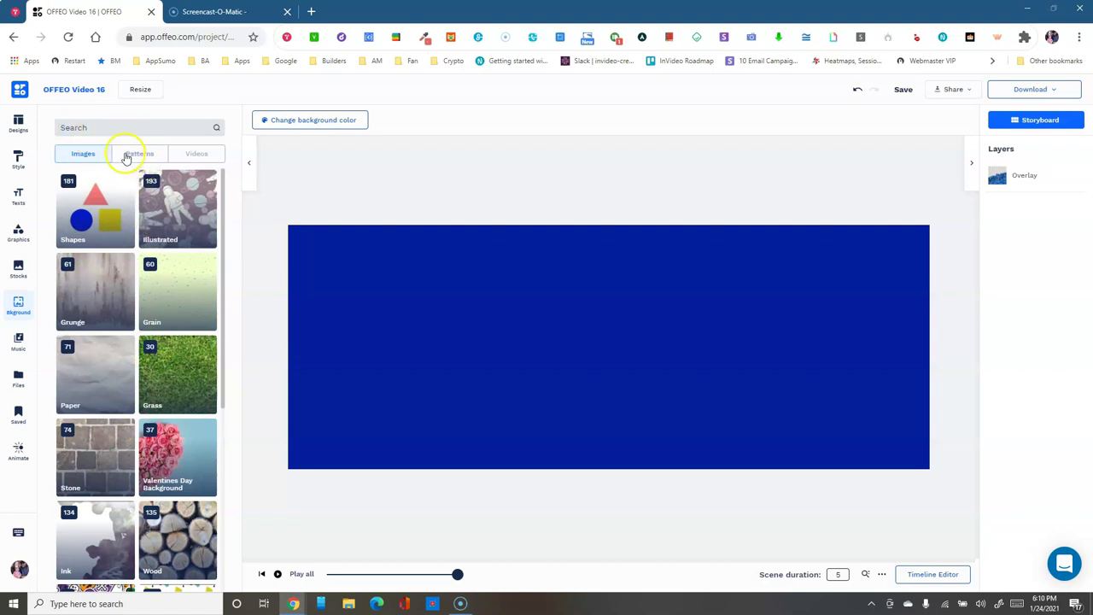
Add the yellow light-burst background video to the scene beneath the crumbling wall overlay
left_click(196, 153)
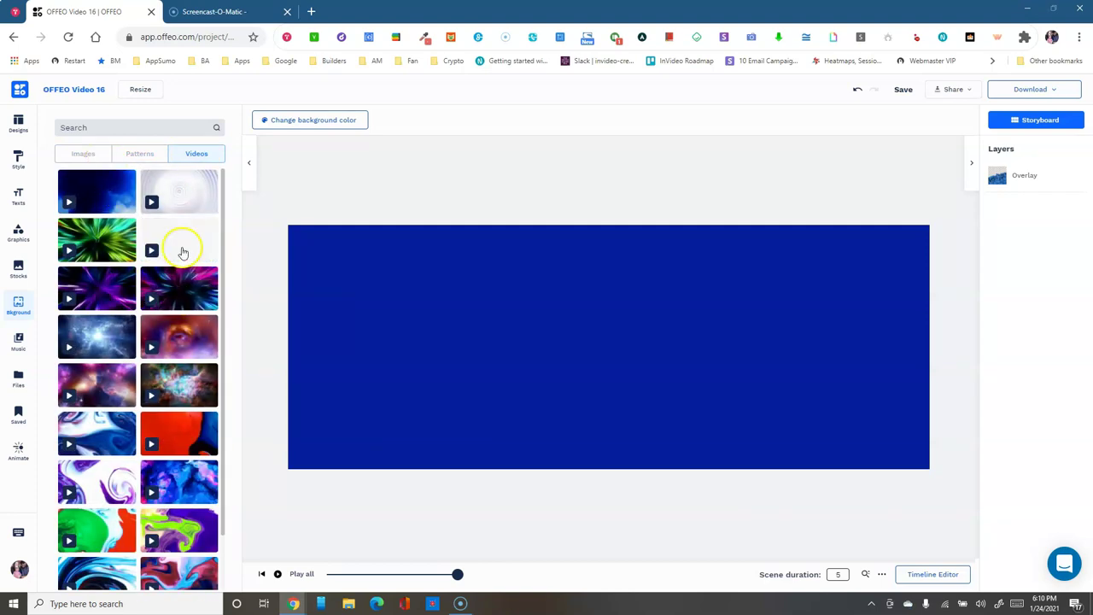
left_click(175, 250)
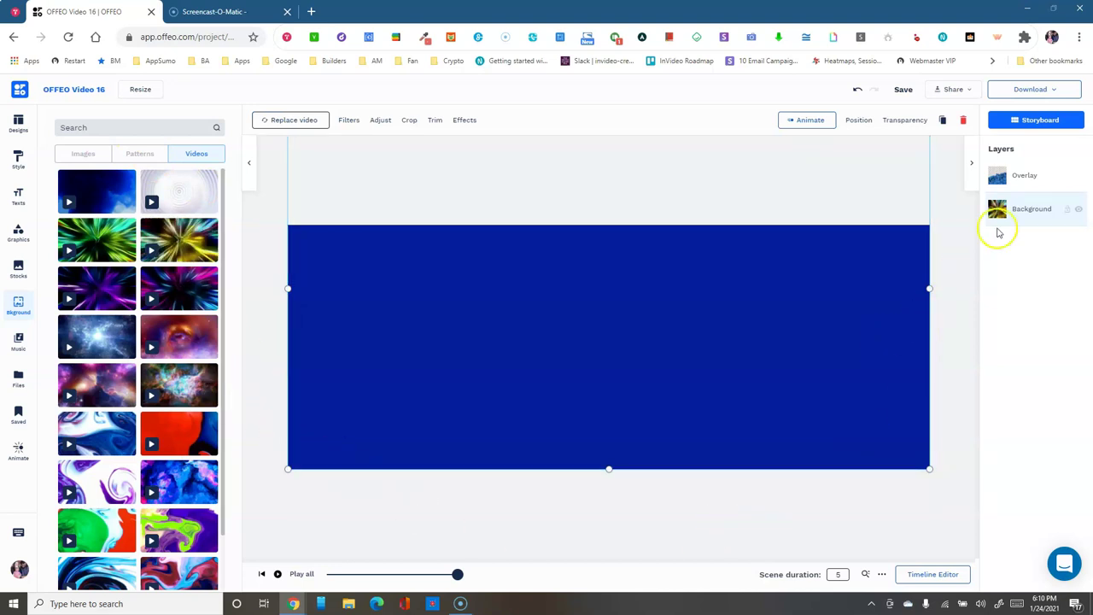
left_click(1030, 209)
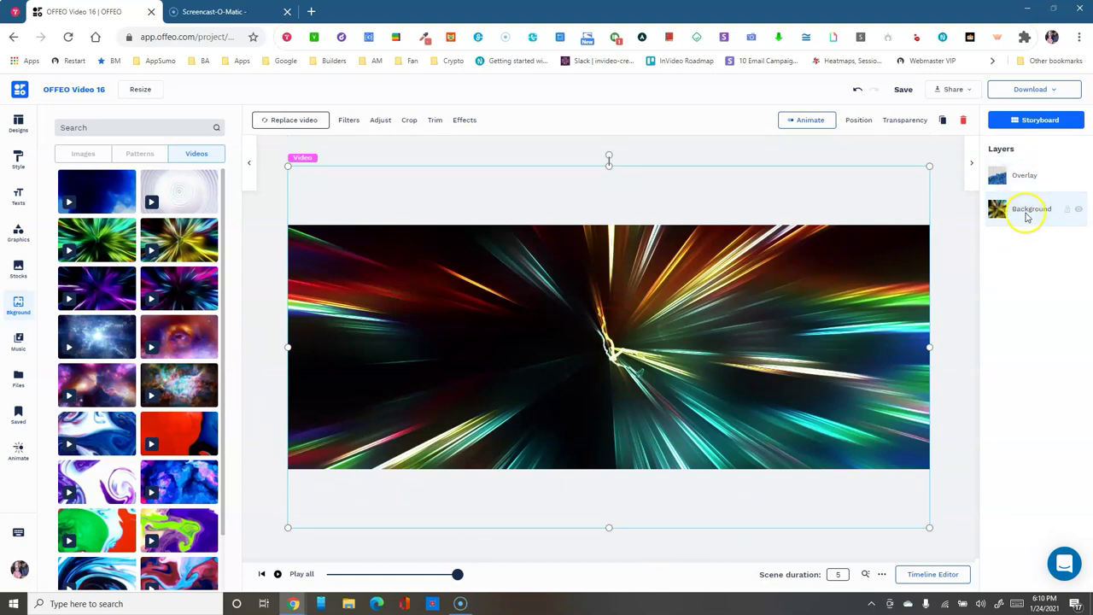
left_click(1019, 181)
left_click(1026, 219)
Scrub through the scene with the wall overlay crumbling over the video background, and play it from the start
left_click_drag(458, 575, 325, 583)
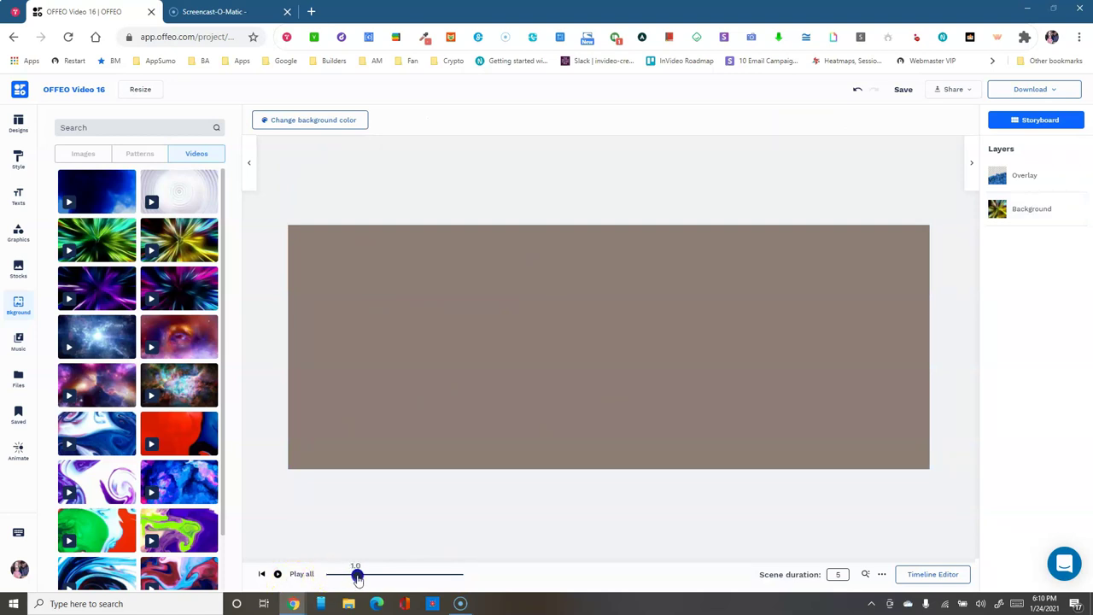
left_click_drag(358, 576, 366, 579)
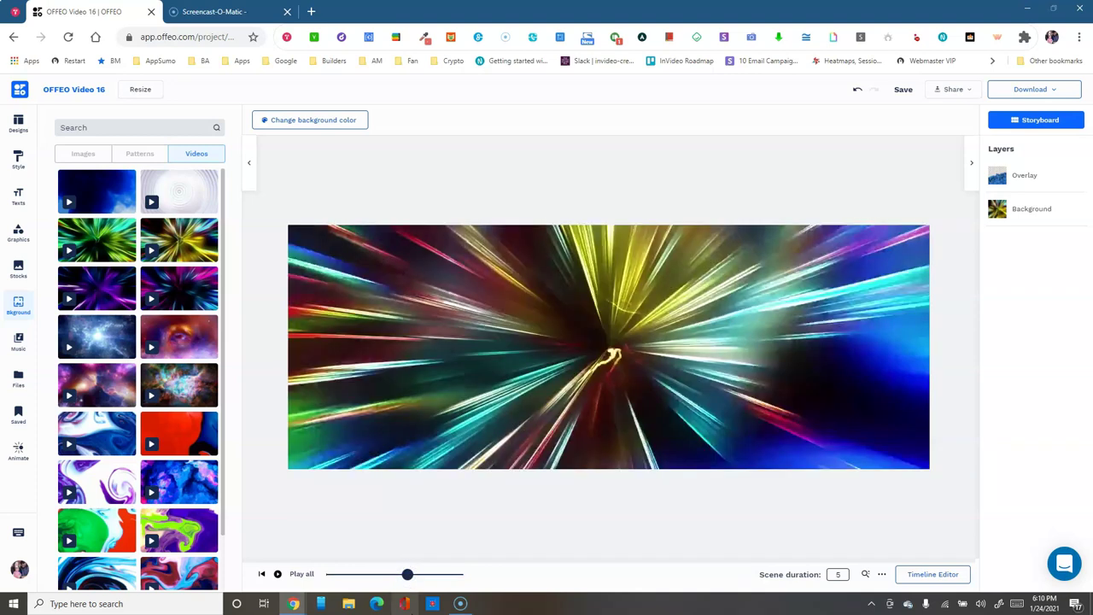
left_click_drag(410, 574, 309, 588)
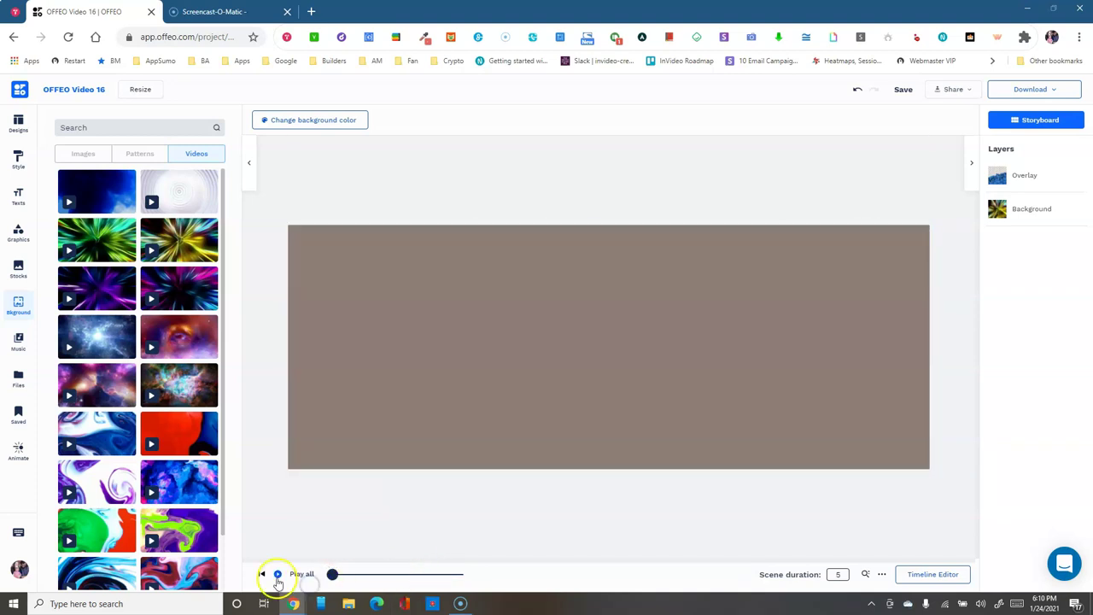
left_click(277, 575)
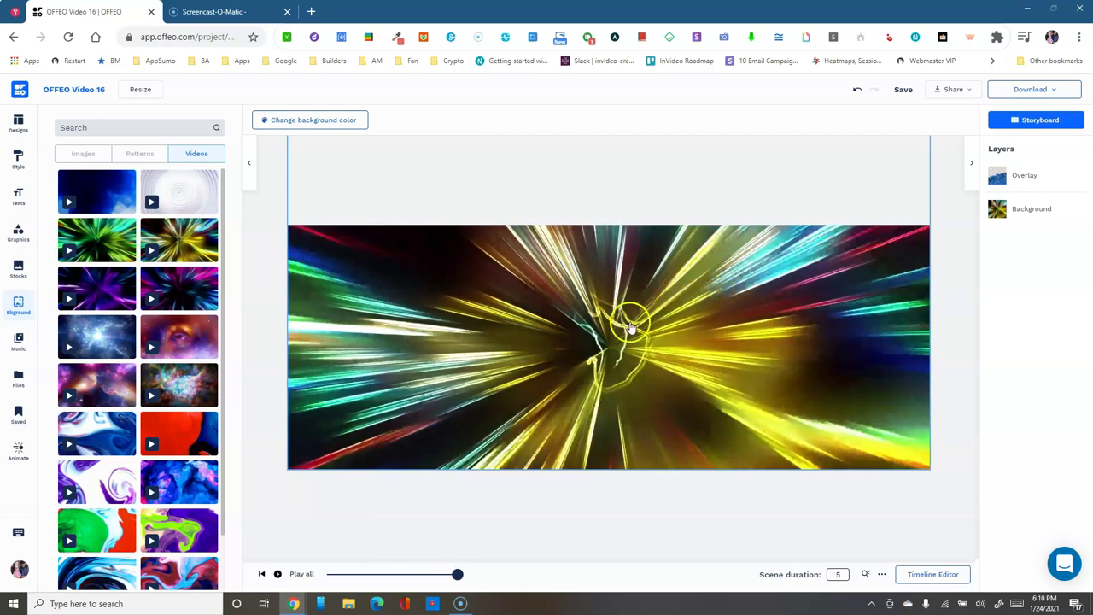
Select the Overlay and Background layers in turn to compare the wall overlay's and background video's frames on the canvas
left_click(1015, 209)
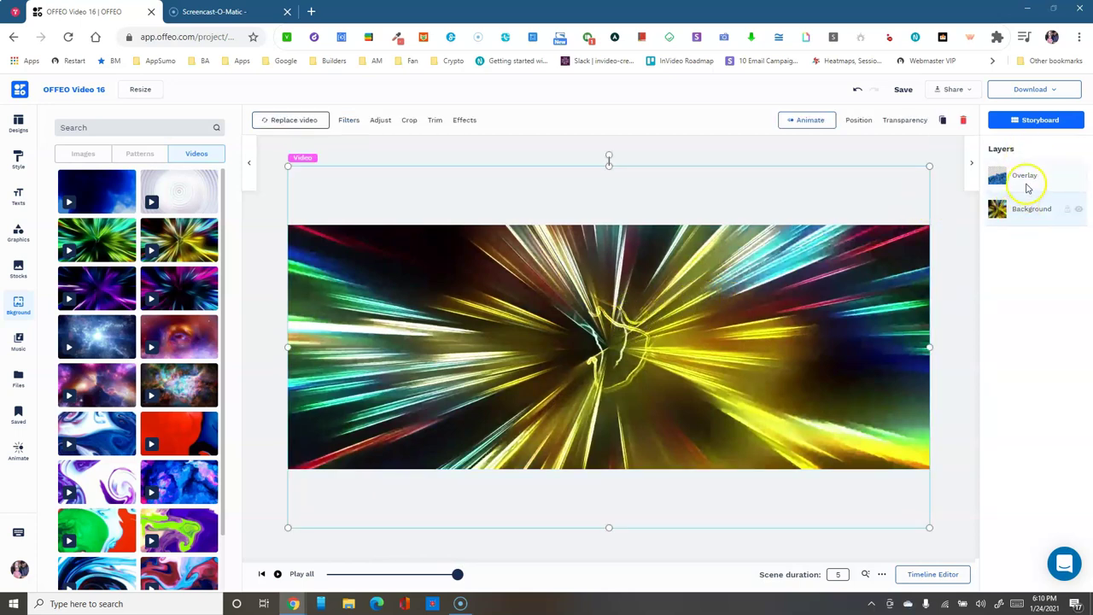
left_click(1025, 181)
left_click(1028, 212)
left_click(1033, 180)
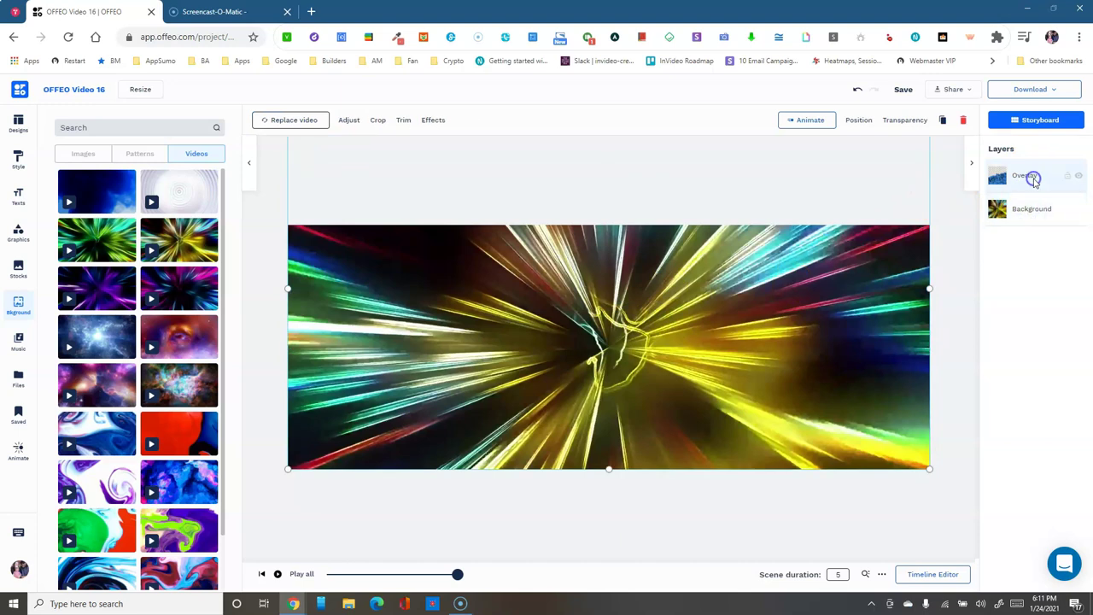
left_click_drag(610, 341, 609, 398)
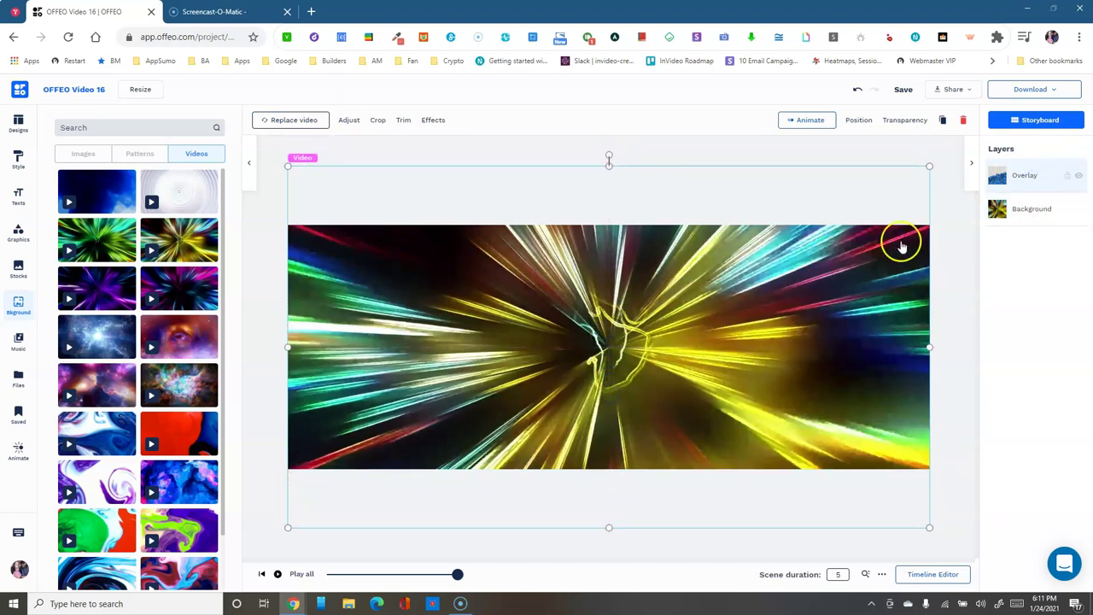
left_click(1018, 213)
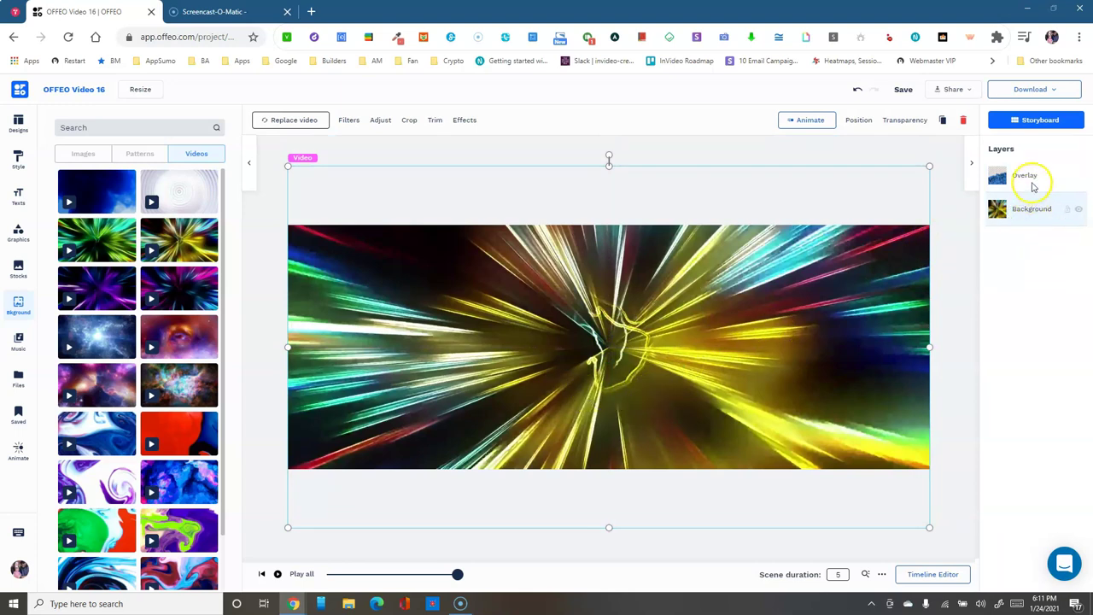
mouse_move(636, 515)
left_mouse_down()
mouse_move(634, 486)
mouse_move(638, 512)
mouse_move(539, 537)
mouse_move(636, 512)
left_mouse_up()
Deselect the layers, play the scene and scrub back through the wall crumbling over the video background
left_click(983, 135)
left_click_drag(730, 315, 710, 325)
left_click(279, 574)
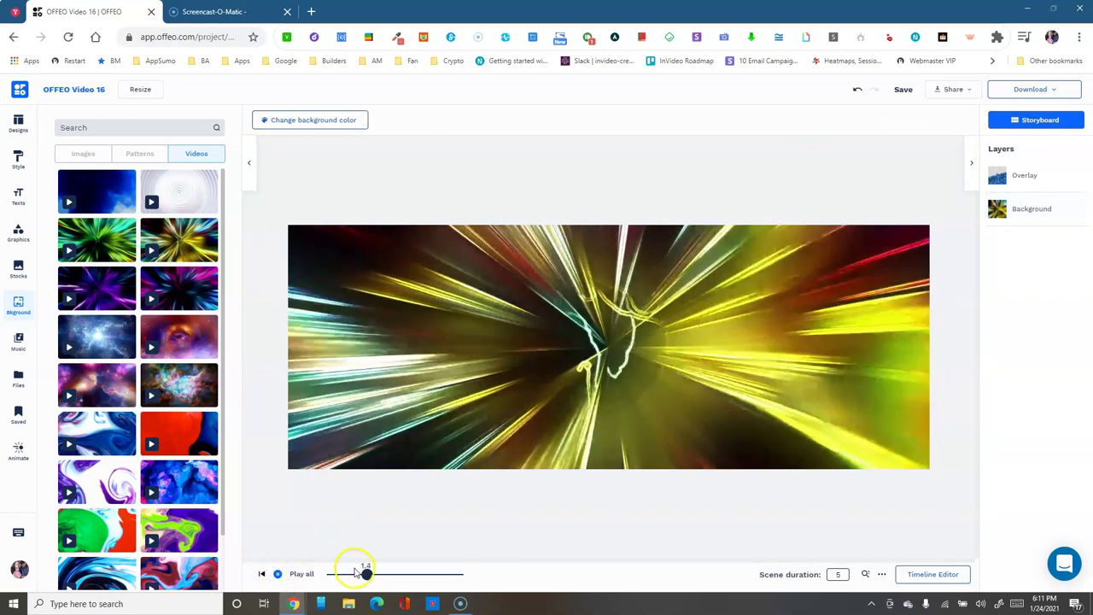
mouse_move(373, 574)
left_mouse_down()
mouse_move(343, 575)
mouse_move(354, 577)
left_mouse_up()
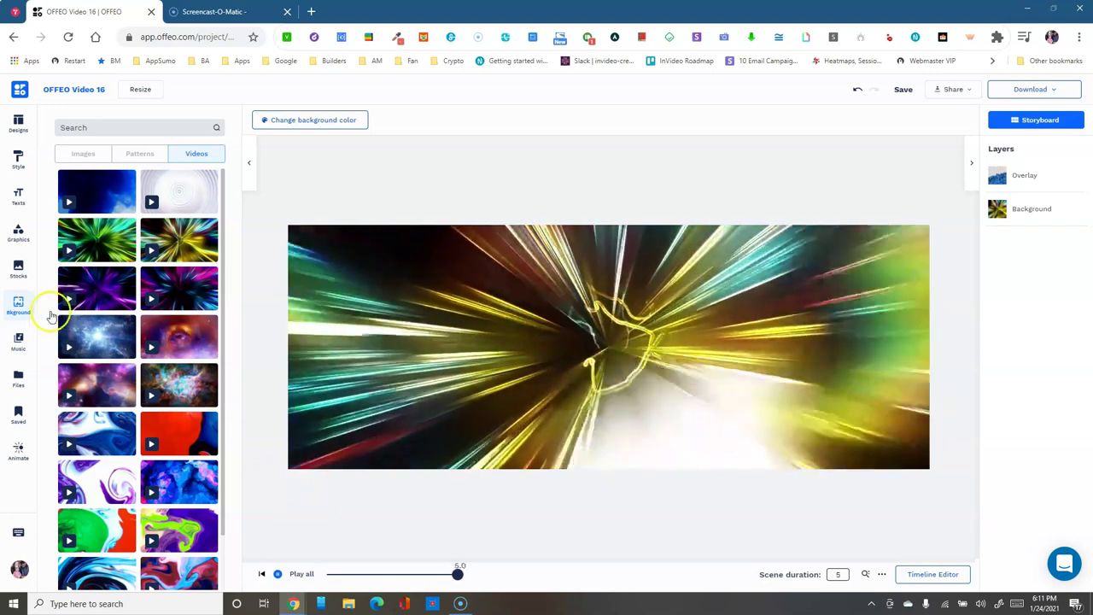
Browse the tracks in the music library
left_click(18, 344)
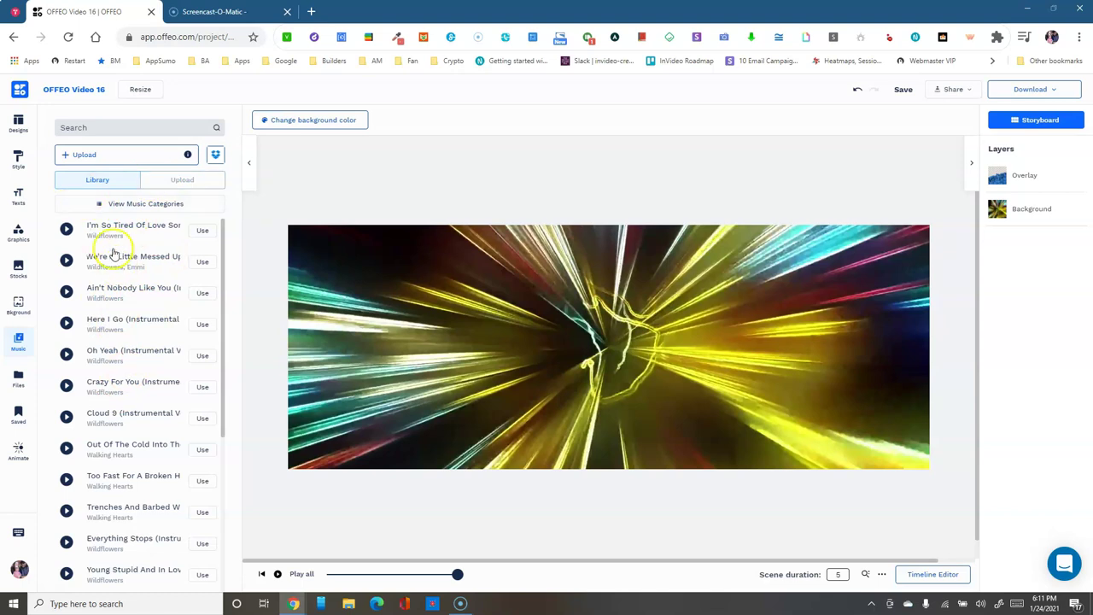
scroll(141, 385, "down", 3)
scroll(141, 384, "up", 3)
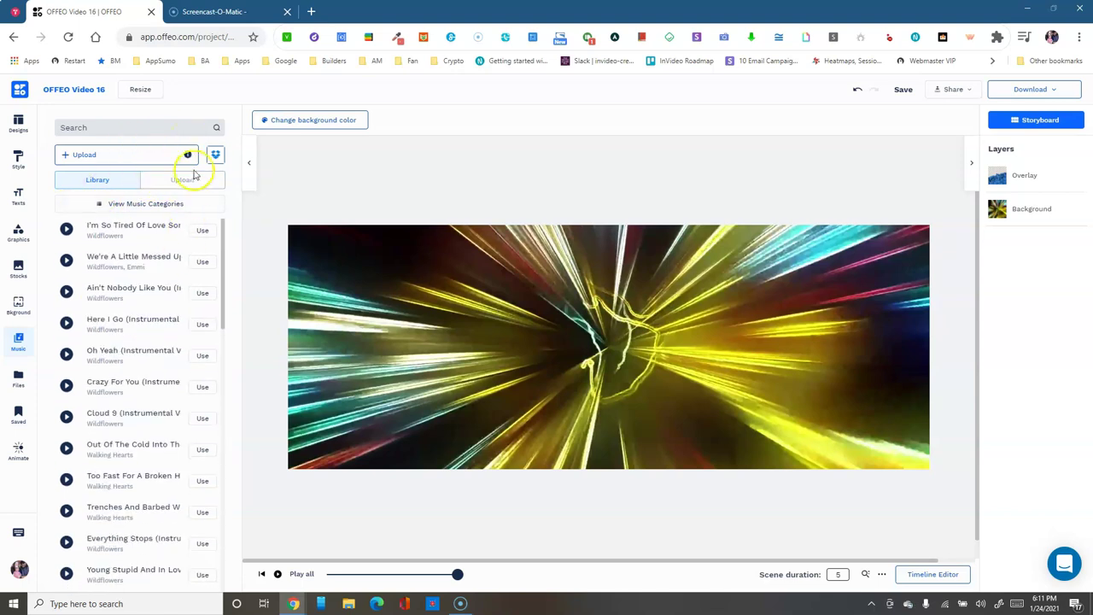
Look through the uploaded files, covering images, videos and logos
left_click(19, 378)
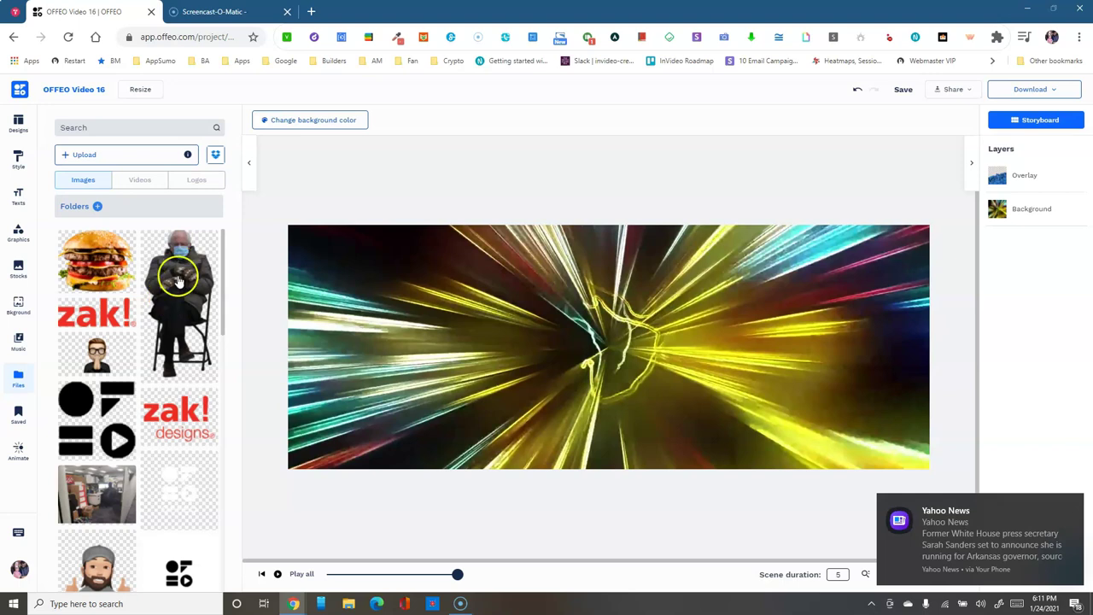
scroll(162, 392, "down", 4)
scroll(154, 395, "up", 4)
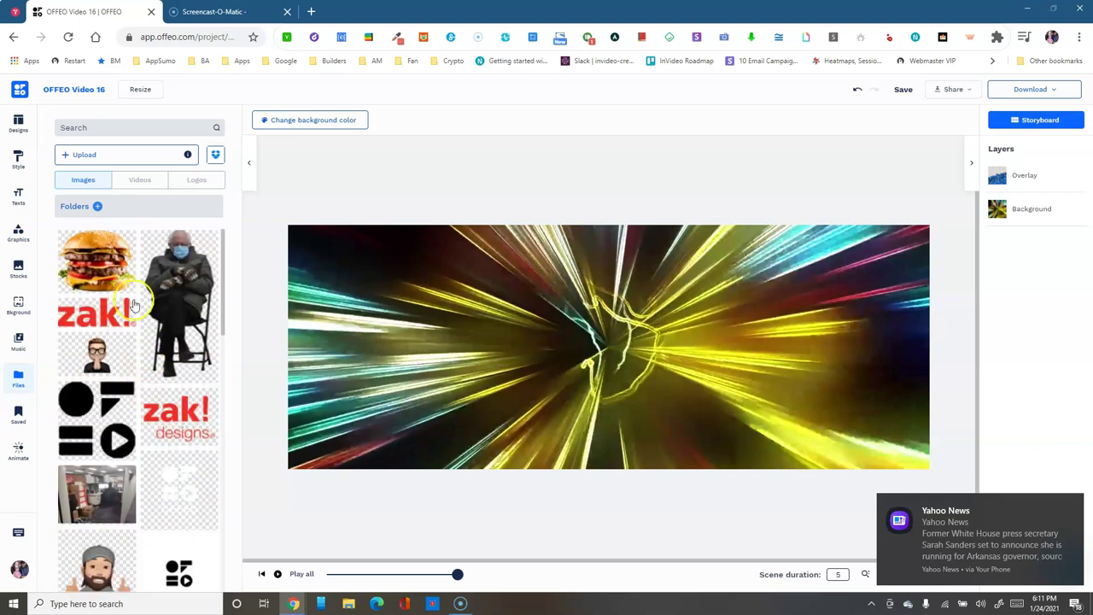
left_click(133, 179)
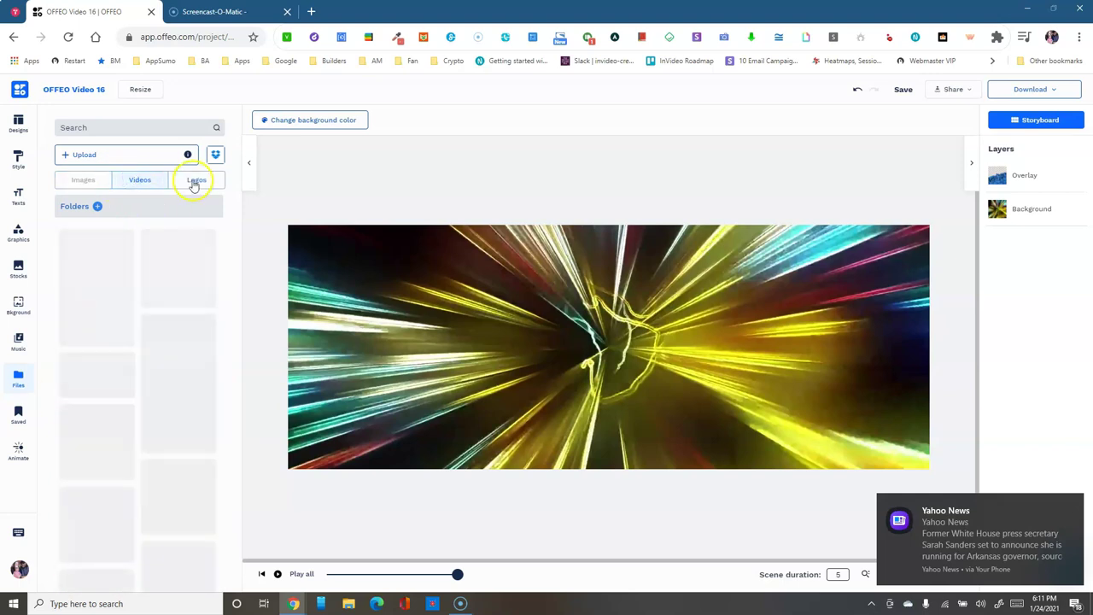
left_click(195, 181)
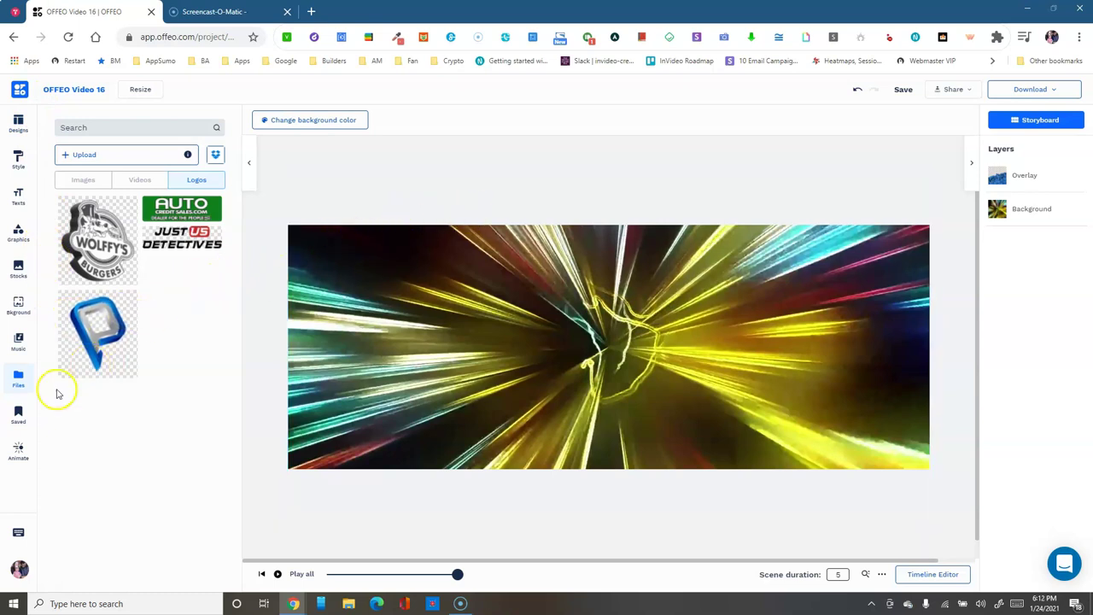
Open the saved elements and check which element types they can be filtered by
left_click(19, 419)
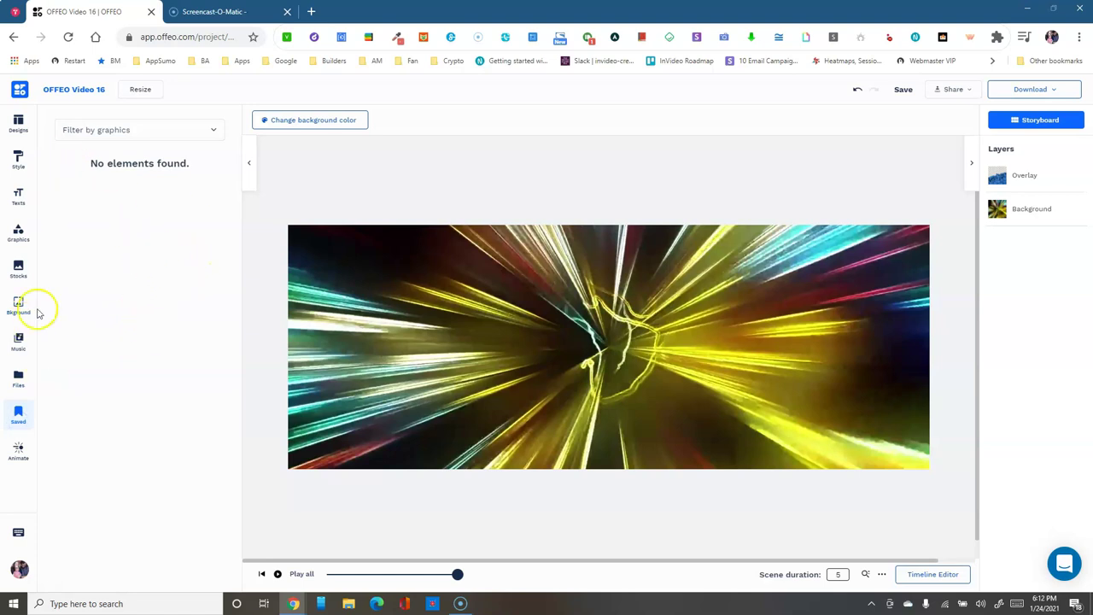
left_click(99, 133)
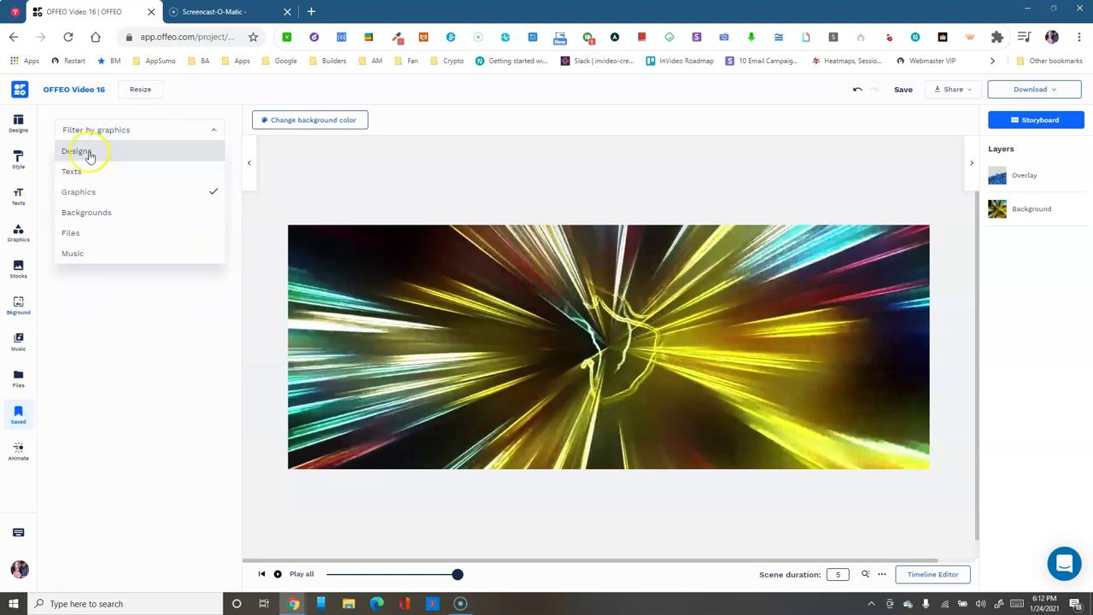
left_click(93, 130)
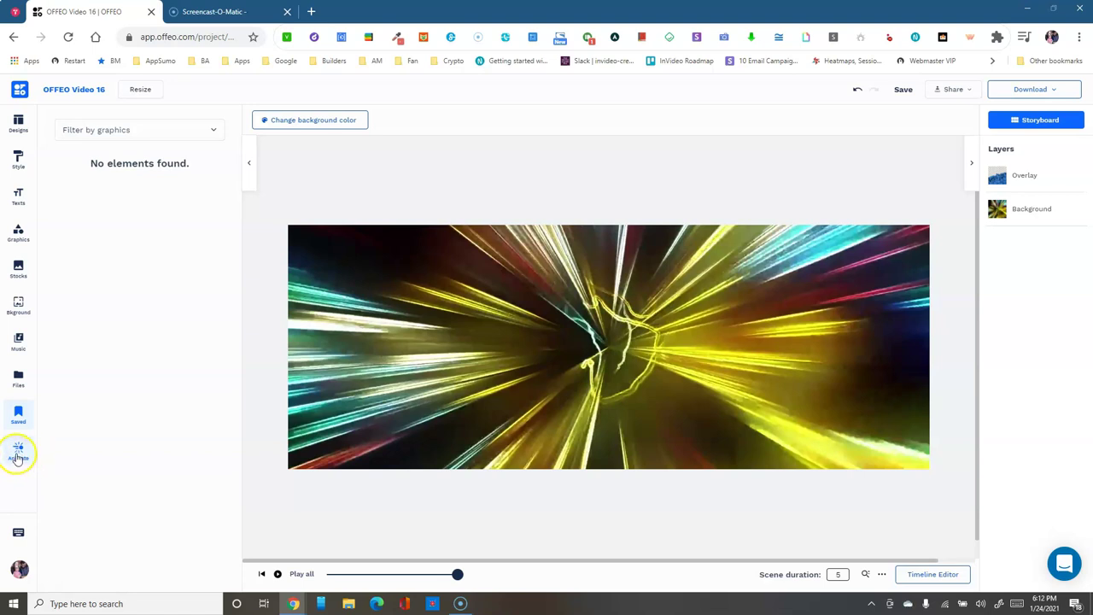
Select the Overlay layer, view the presets for animating everything at once, and close them without applying any
left_click(1024, 176)
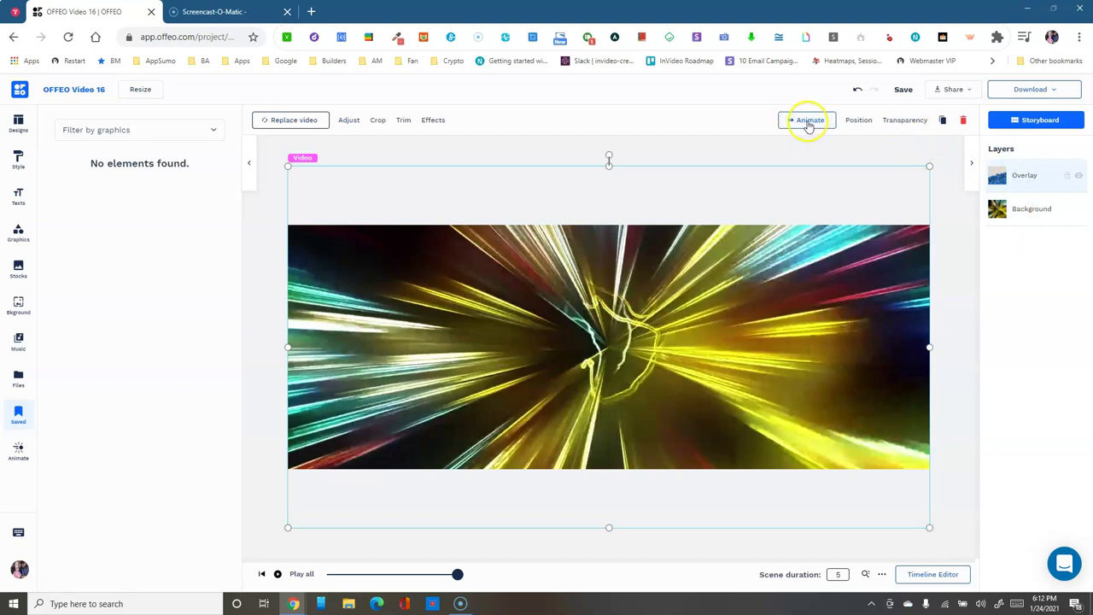
left_click(20, 457)
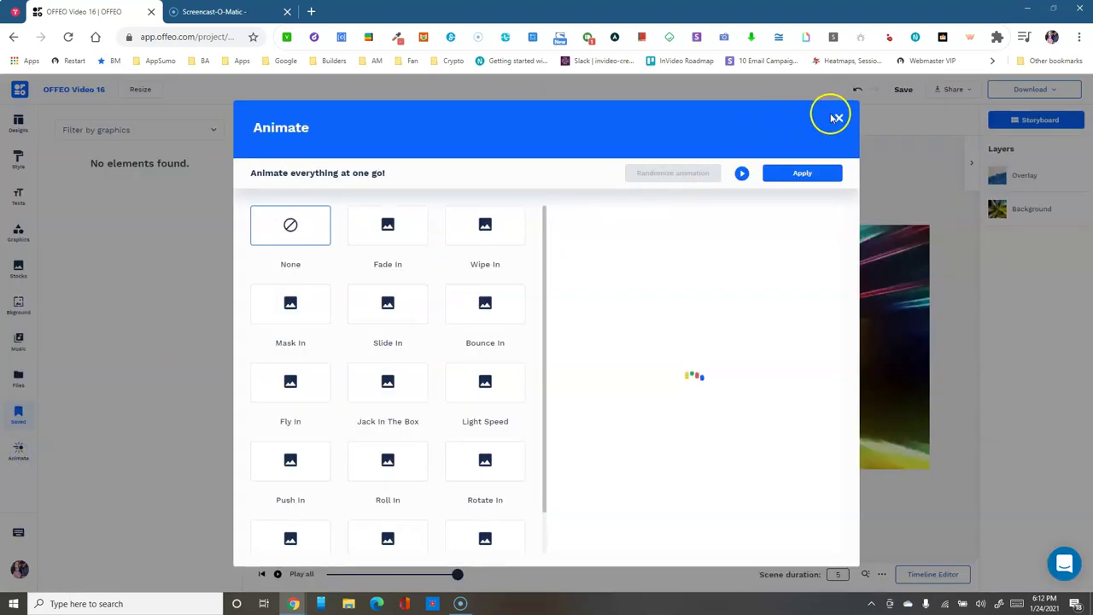
left_click(837, 118)
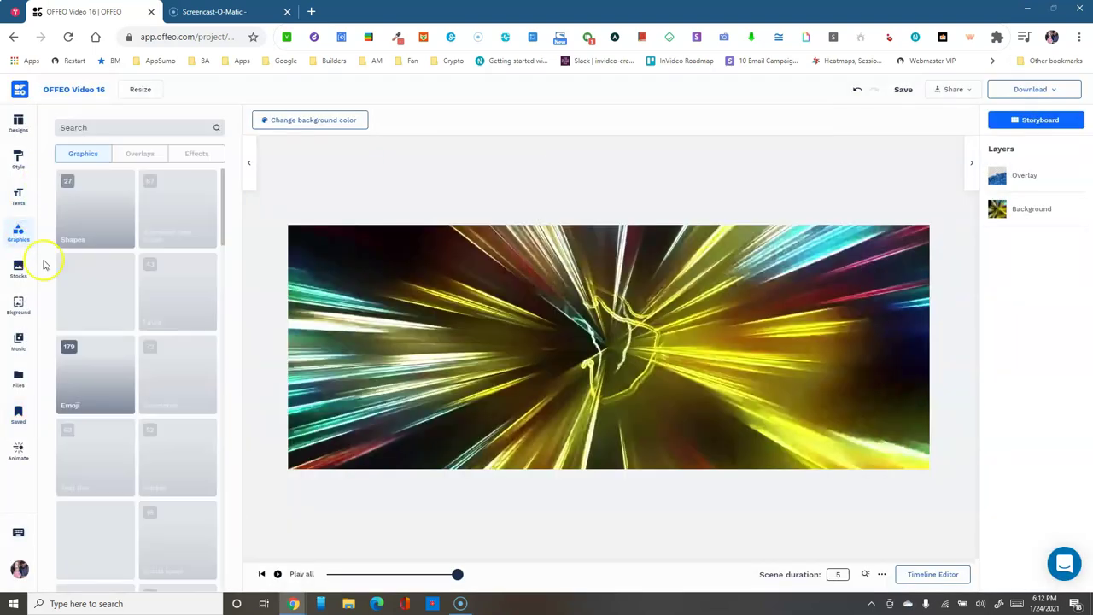
Add a solid heart, kite, hexagon and diamond from the Shapes graphics category to the scene
left_click(18, 270)
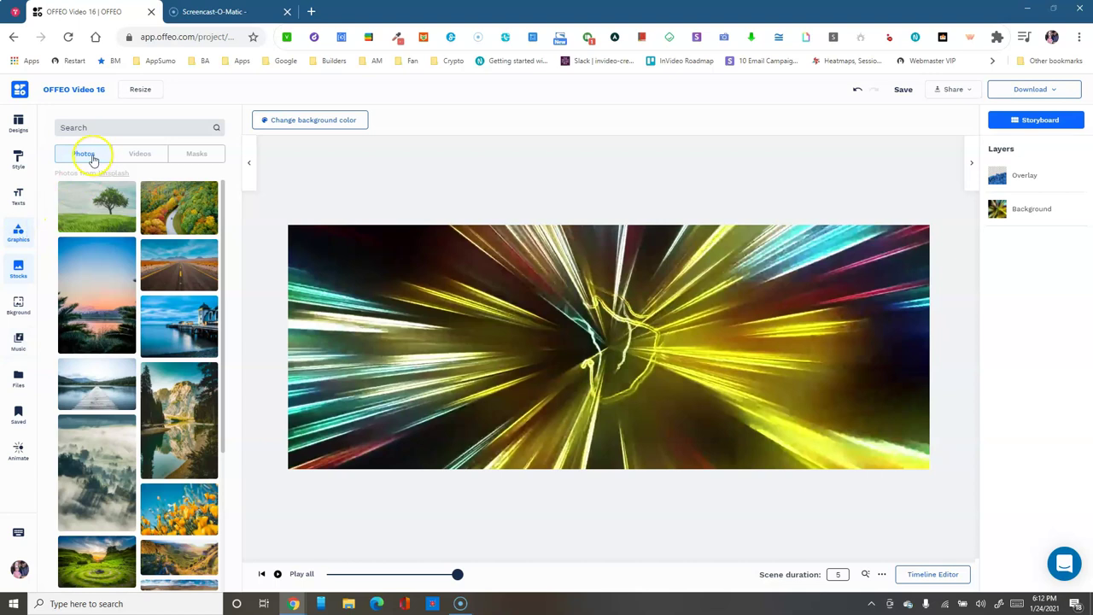
left_click(89, 220)
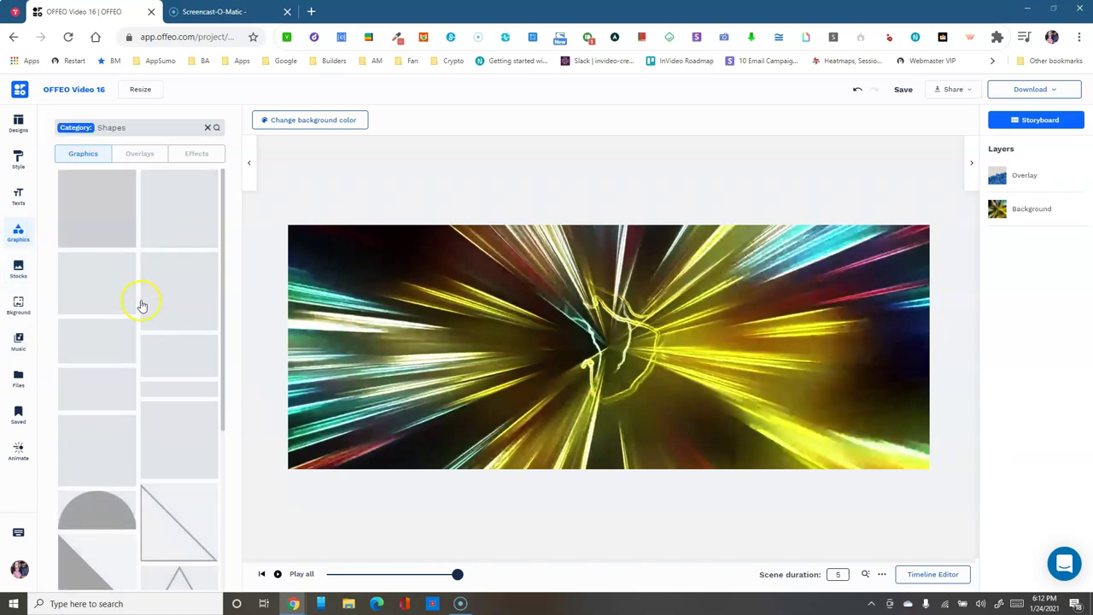
scroll(150, 392, "down", 10)
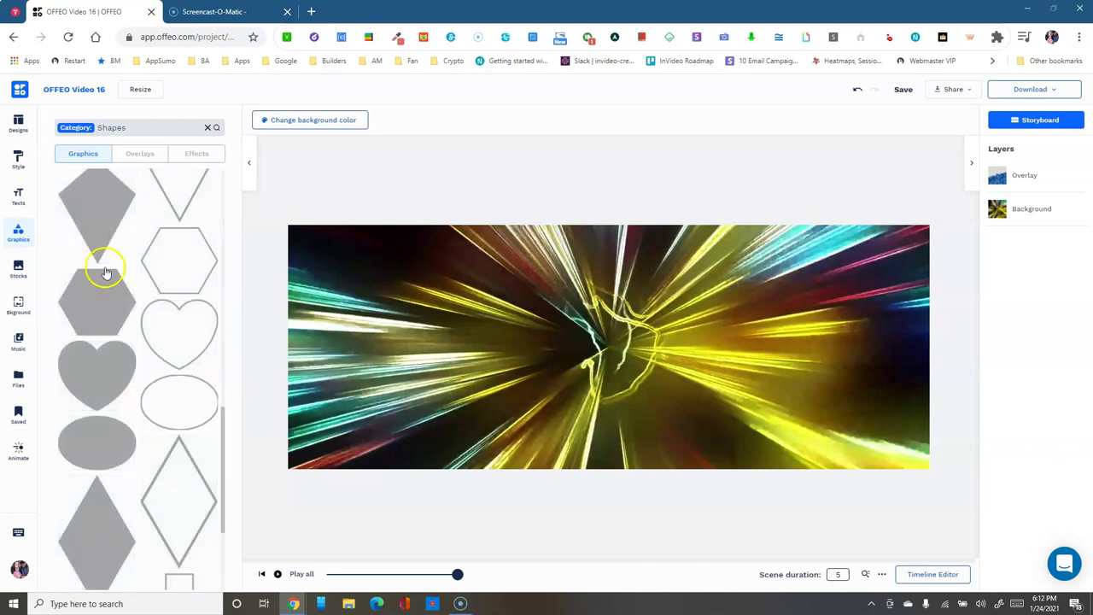
left_click(98, 374)
left_click(93, 298)
left_click(92, 295)
left_click(92, 538)
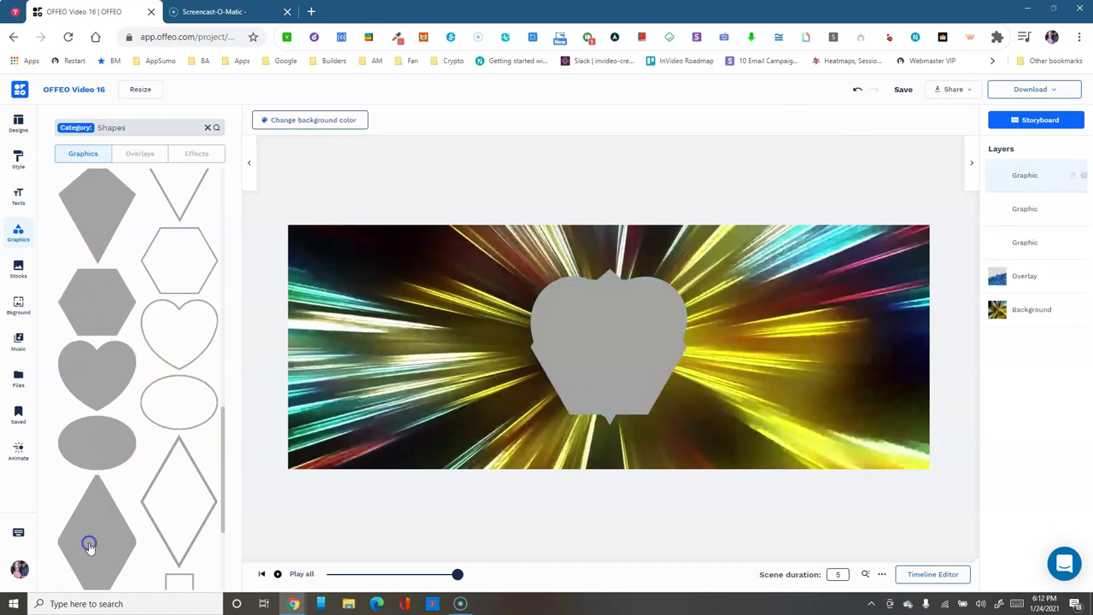
Spread the stacked shapes across the canvas so the heart, kite and hexagon no longer overlap
left_click_drag(615, 341, 818, 288)
left_click_drag(647, 334, 733, 384)
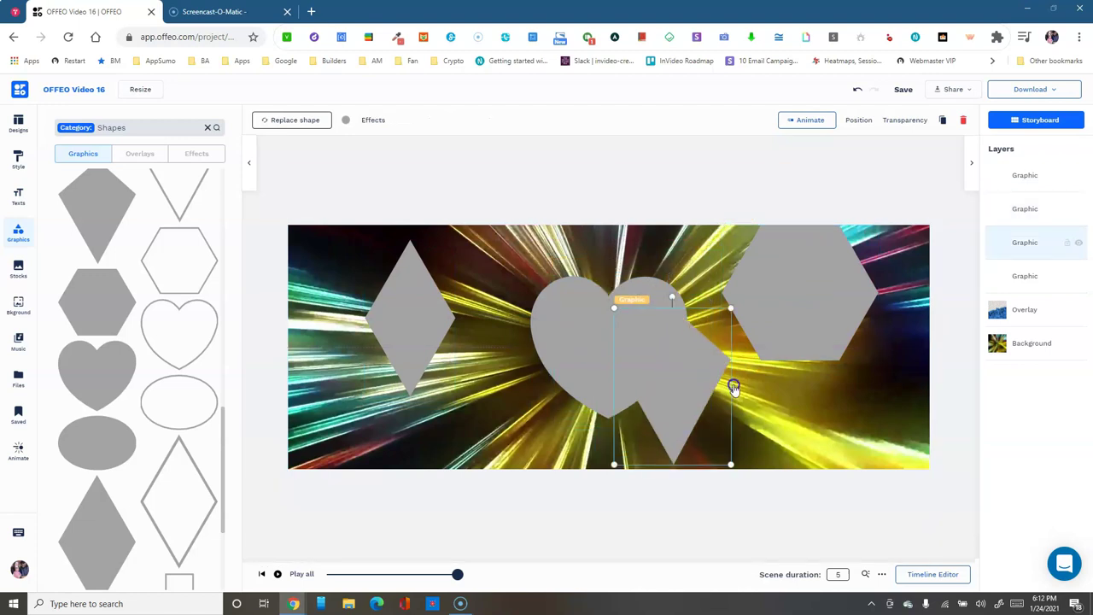
left_click(563, 346)
left_click_drag(562, 346, 539, 409)
left_click_drag(684, 361, 666, 276)
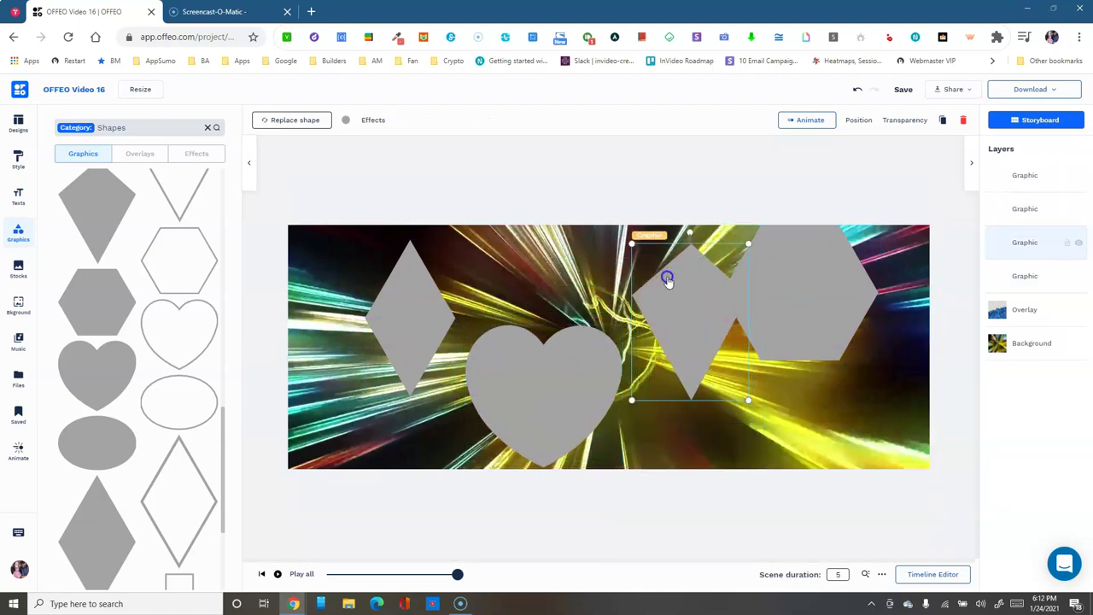
left_click_drag(812, 317, 834, 381)
Fine-tune the positions of the diamond, heart and kite to even out the spacing between the shapes
left_click(688, 298)
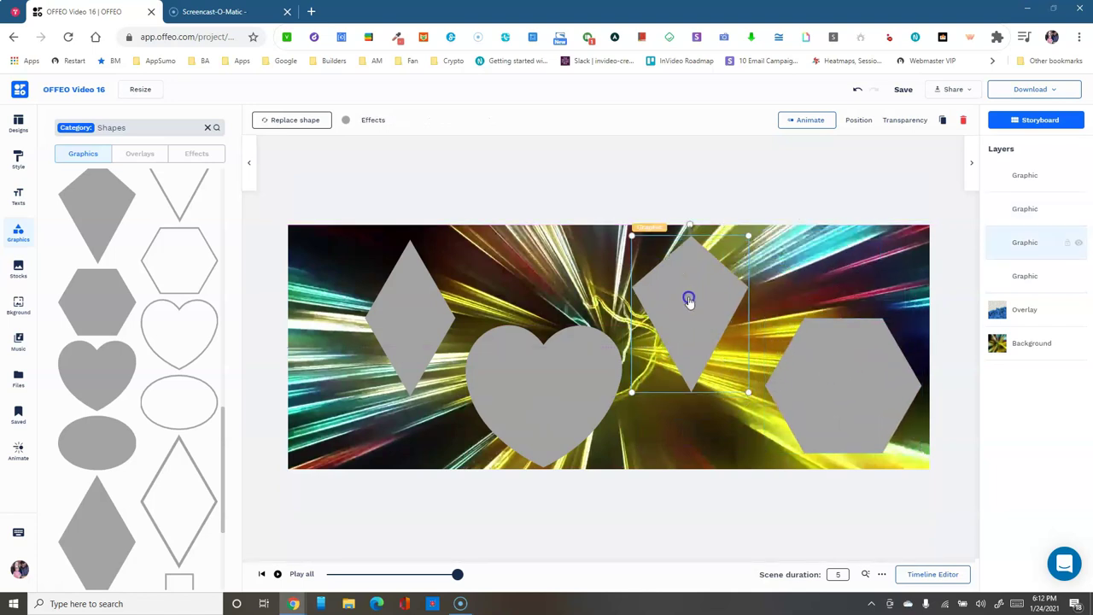
left_click(397, 320)
left_click_drag(397, 320, 391, 313)
left_click_drag(505, 367, 513, 379)
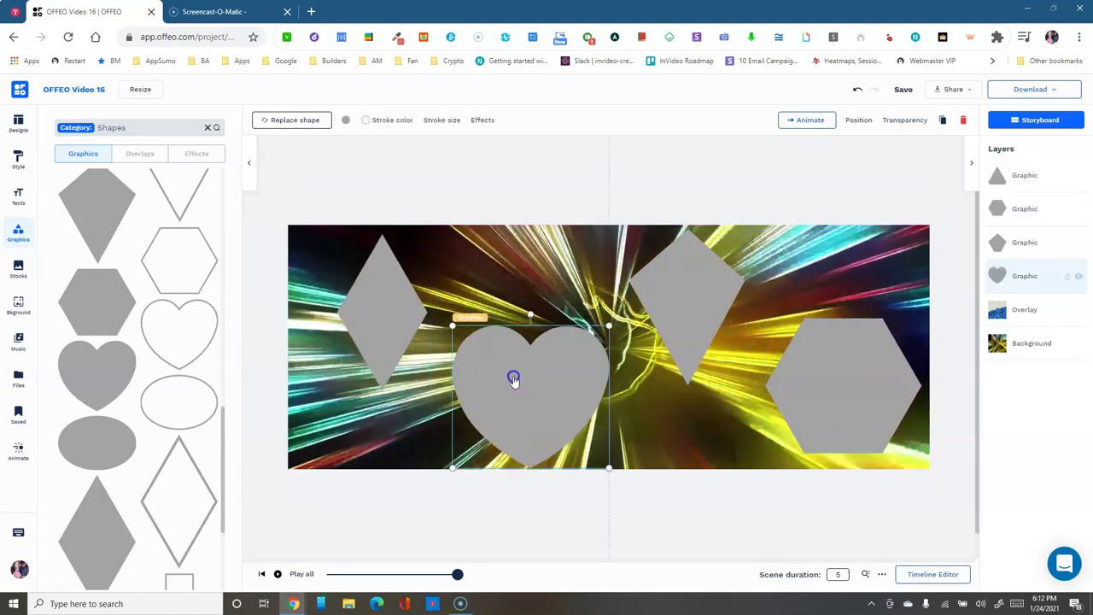
left_click(675, 312)
left_click_drag(675, 313, 679, 317)
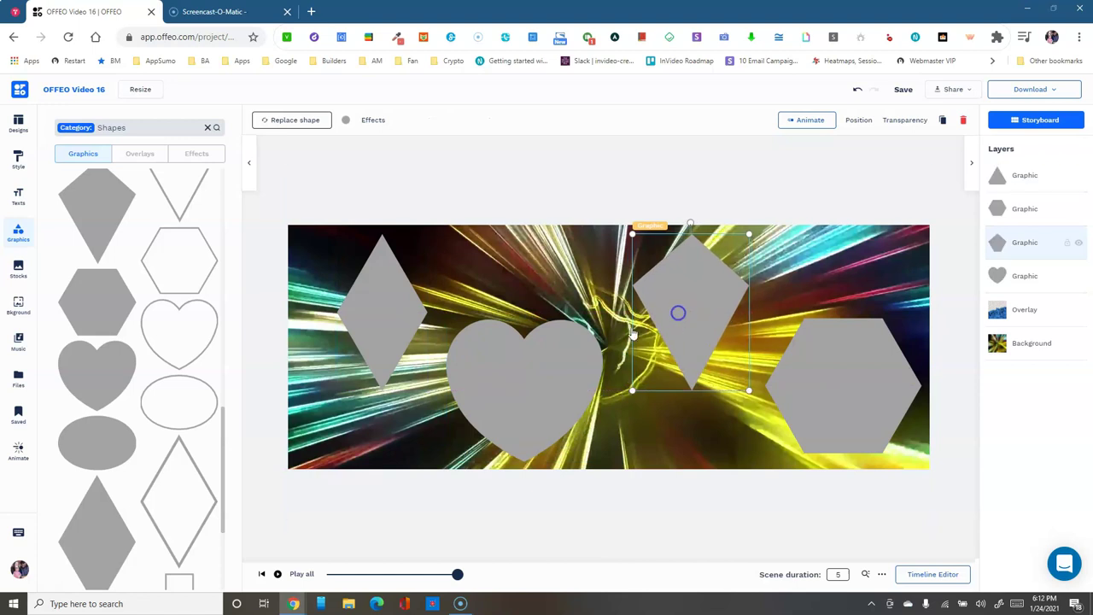
Search the stock photos for "people" and browse the images
left_click(100, 265)
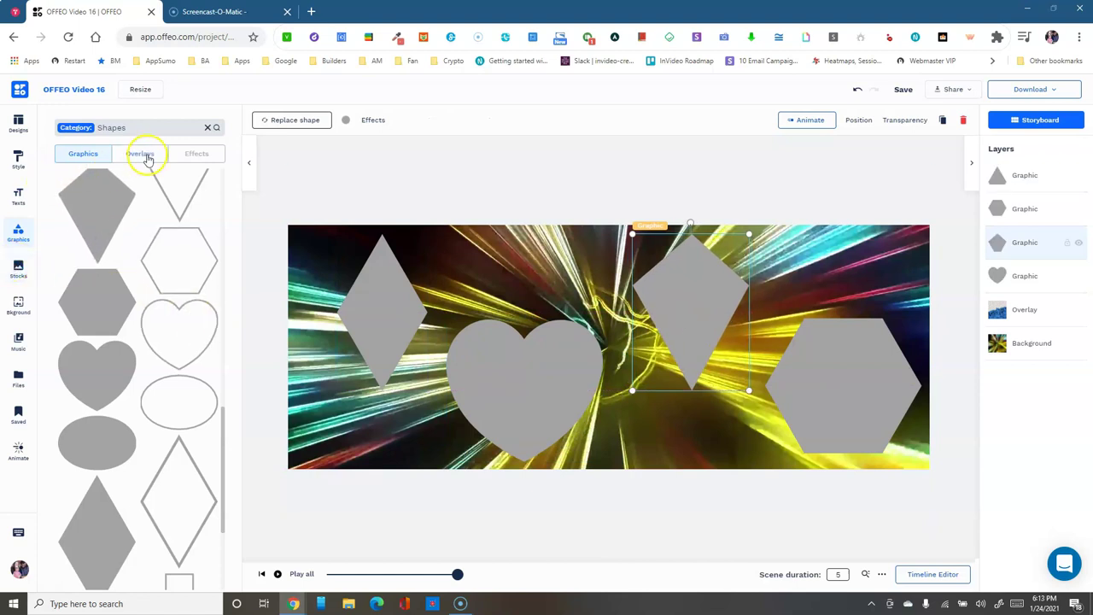
left_click(17, 271)
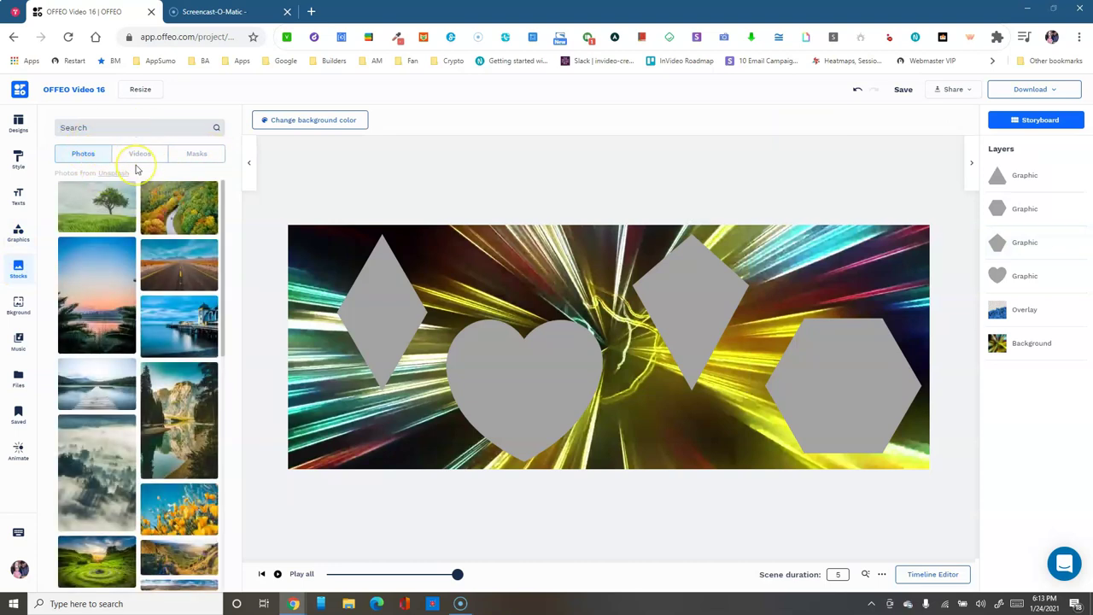
key("Return")
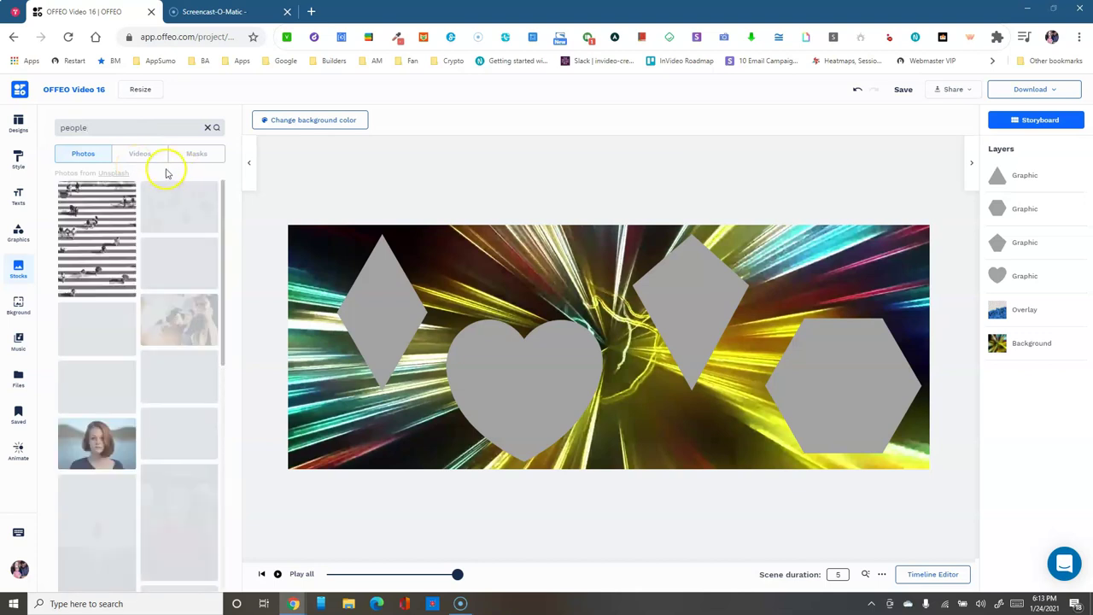
scroll(150, 393, "down", 8)
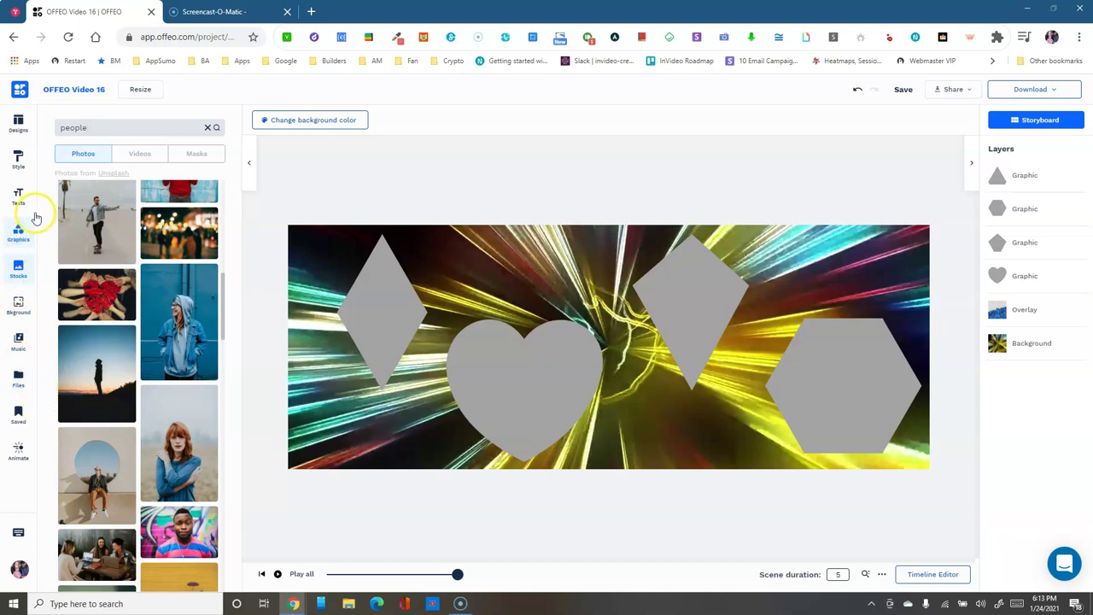
Browse the graphics library's categories and open the Expression Photos Transparent collection
left_click(18, 232)
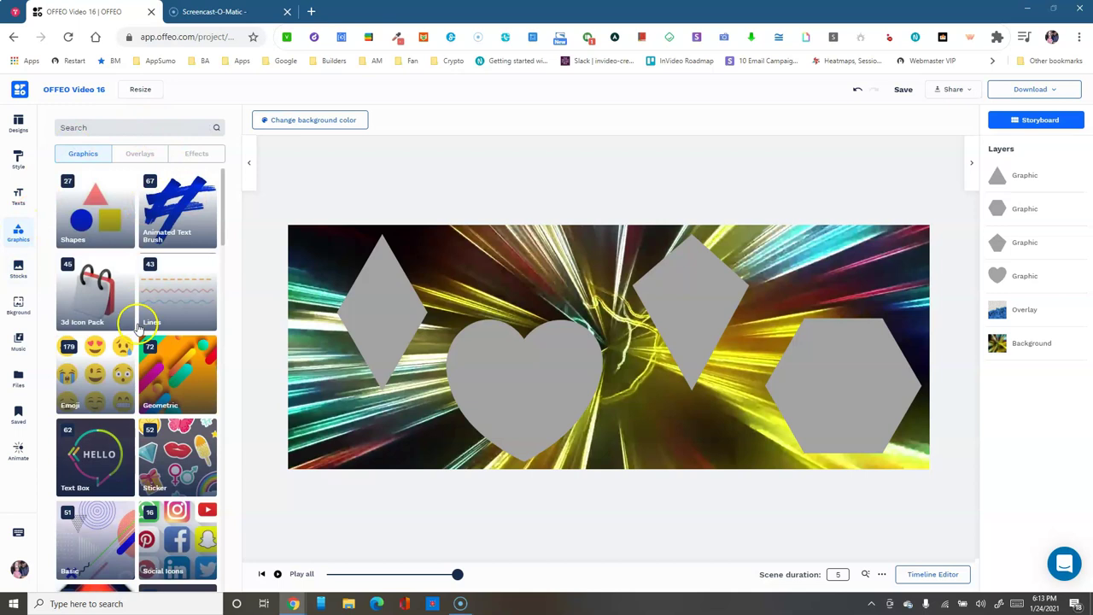
scroll(146, 325, "down", 10)
scroll(147, 357, "down", 5)
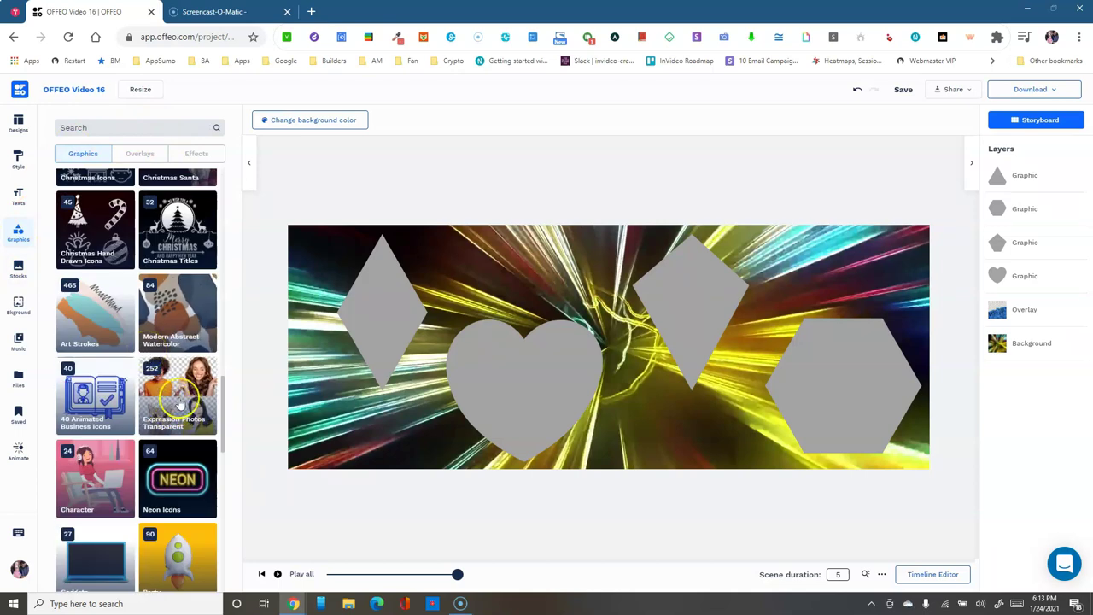
scroll(162, 427, "down", 8)
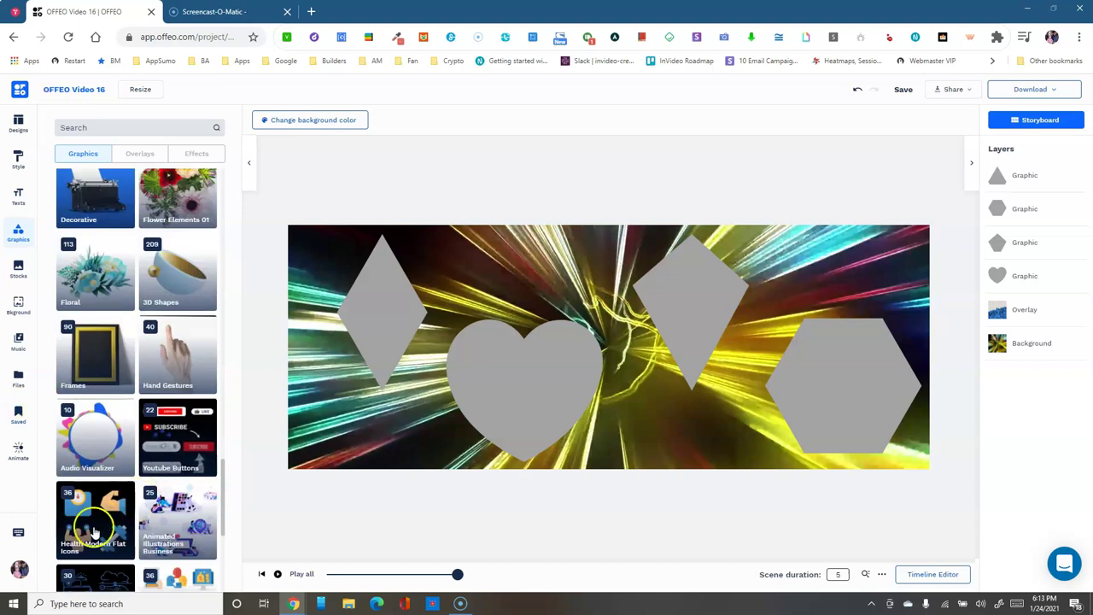
scroll(150, 431, "up", 5)
scroll(184, 360, "up", 3)
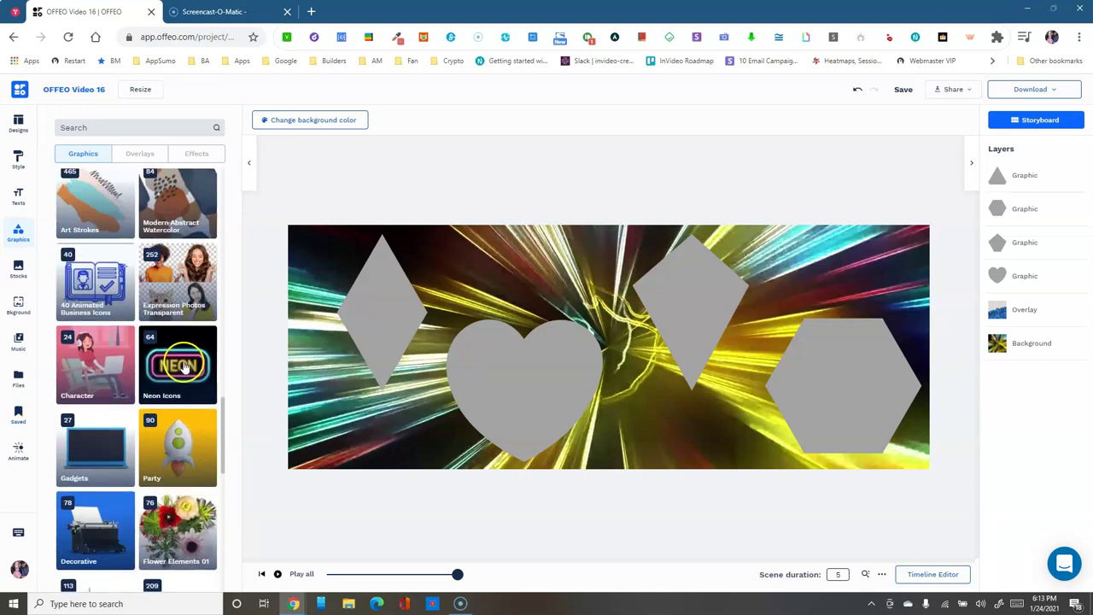
left_click(177, 348)
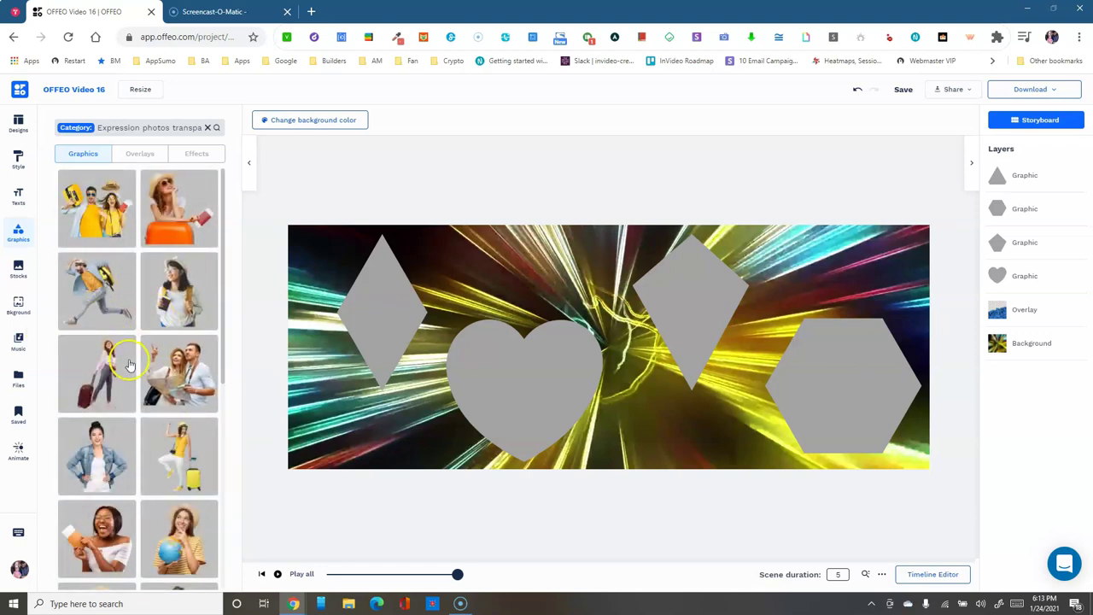
Add the transparent photo of the jumping man holding red books to the scene
scroll(126, 401, "down", 4)
scroll(120, 418, "down", 5)
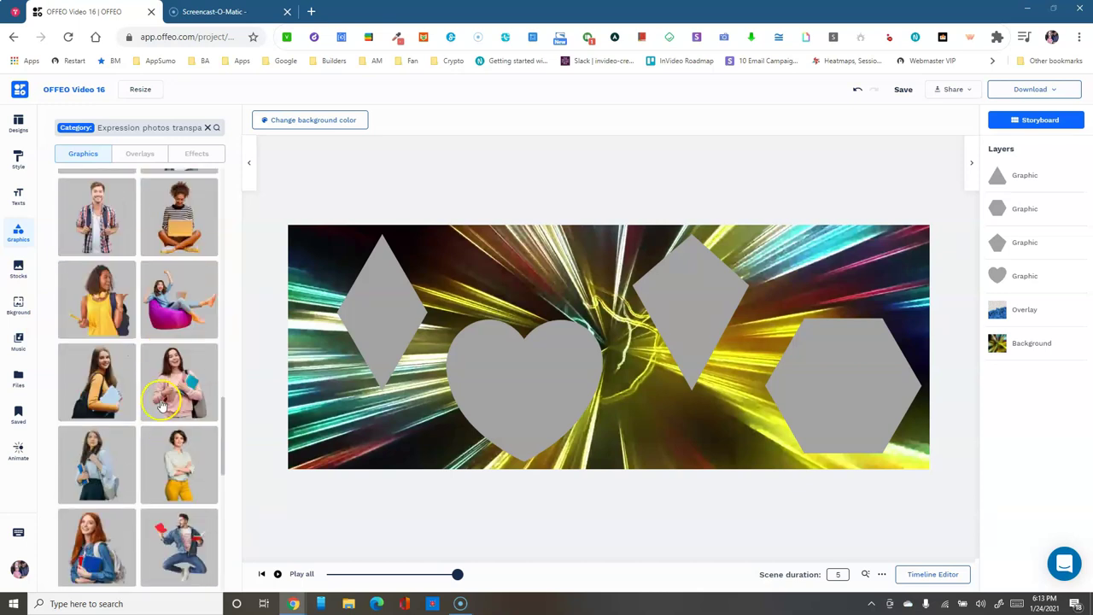
scroll(161, 406, "down", 3)
scroll(157, 406, "down", 3)
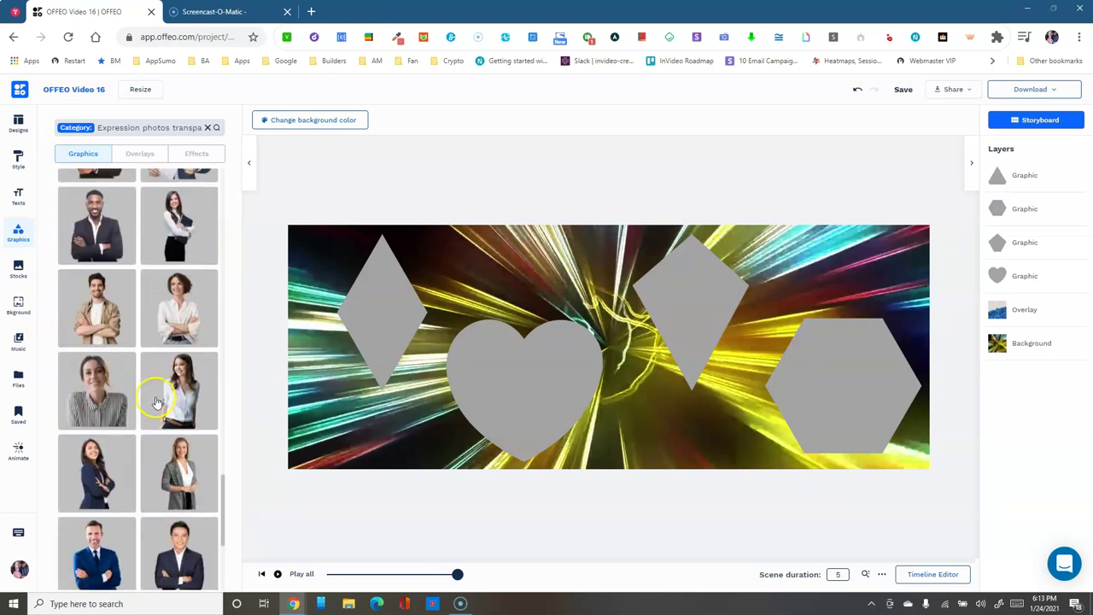
scroll(157, 402, "up", 3)
left_click(169, 400)
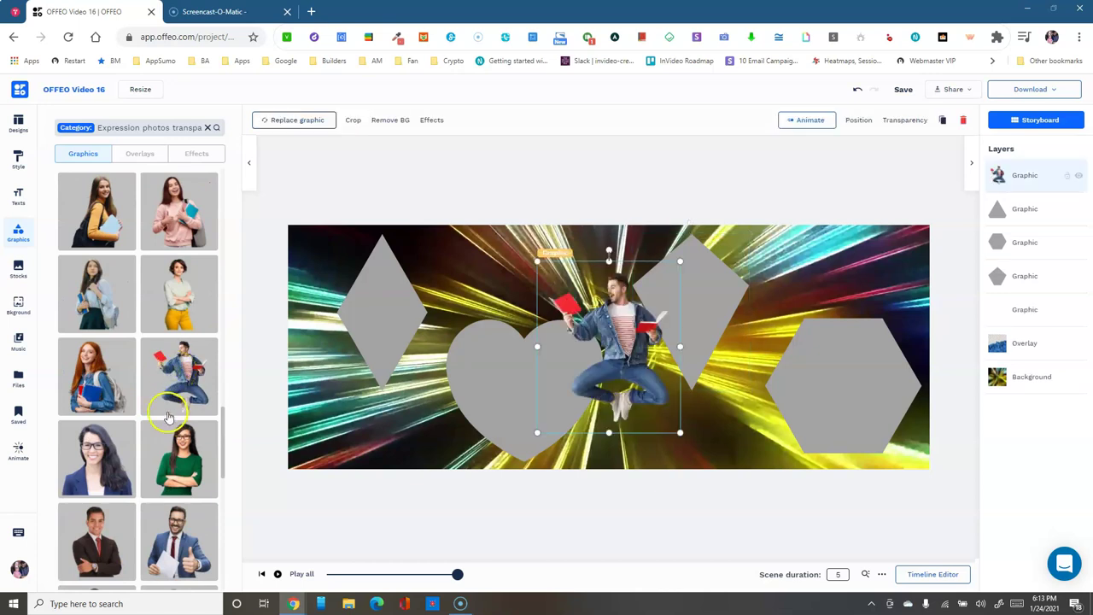
Reorder the jumping man's layer so it sits beneath the four shapes, directly above the Overlay layer
mouse_move(598, 341)
left_mouse_down()
mouse_move(405, 342)
mouse_move(627, 342)
mouse_move(592, 341)
left_mouse_up()
left_click_drag(1029, 213, 1028, 312)
left_click_drag(575, 304, 600, 309)
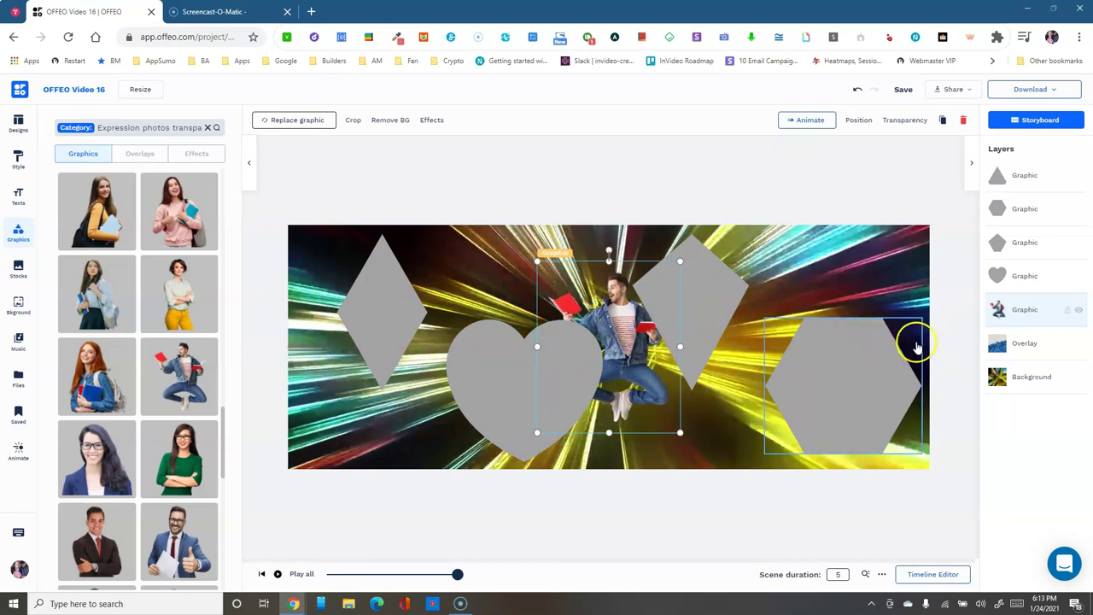
left_click(1025, 311)
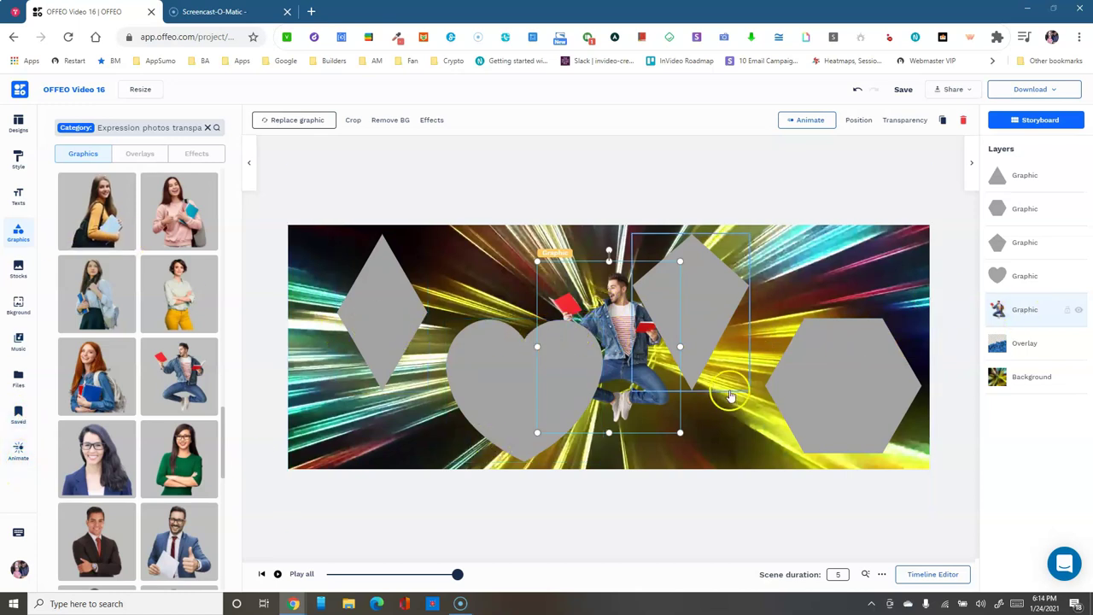
Preview the Fade In, Wipe In and Rotate In animations on all scene elements at once, randomizing the last one
left_click(18, 453)
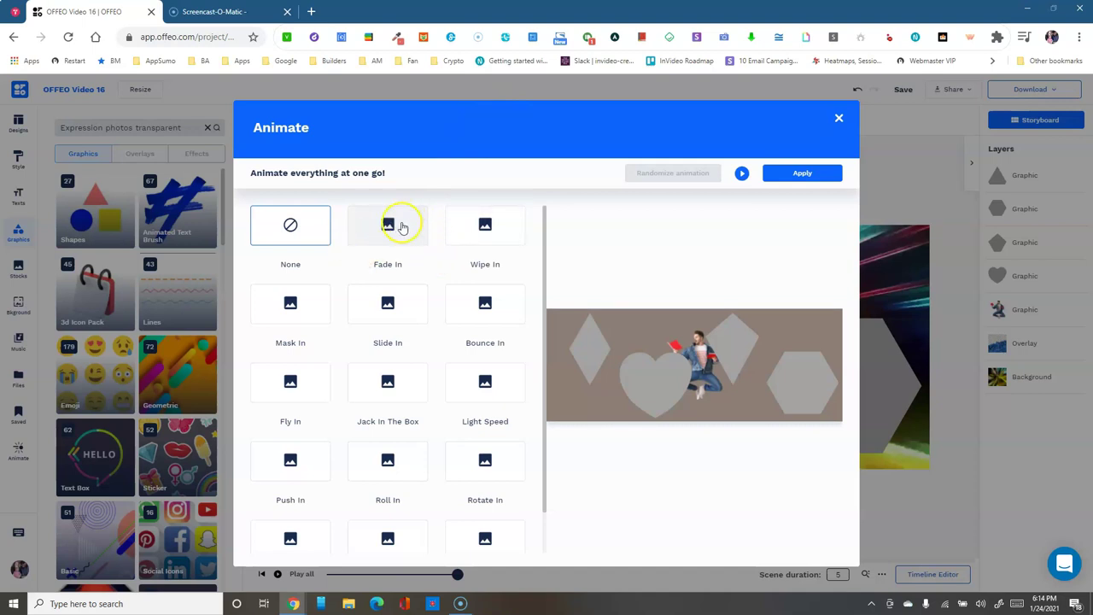
scroll(444, 378, "down", 1)
scroll(436, 359, "up", 1)
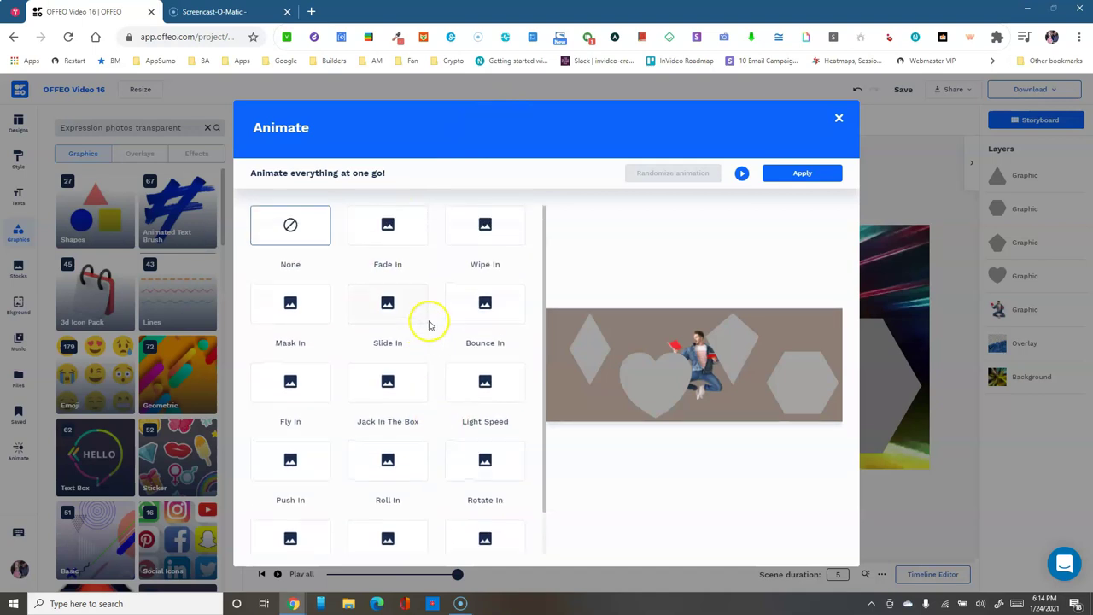
left_click(392, 231)
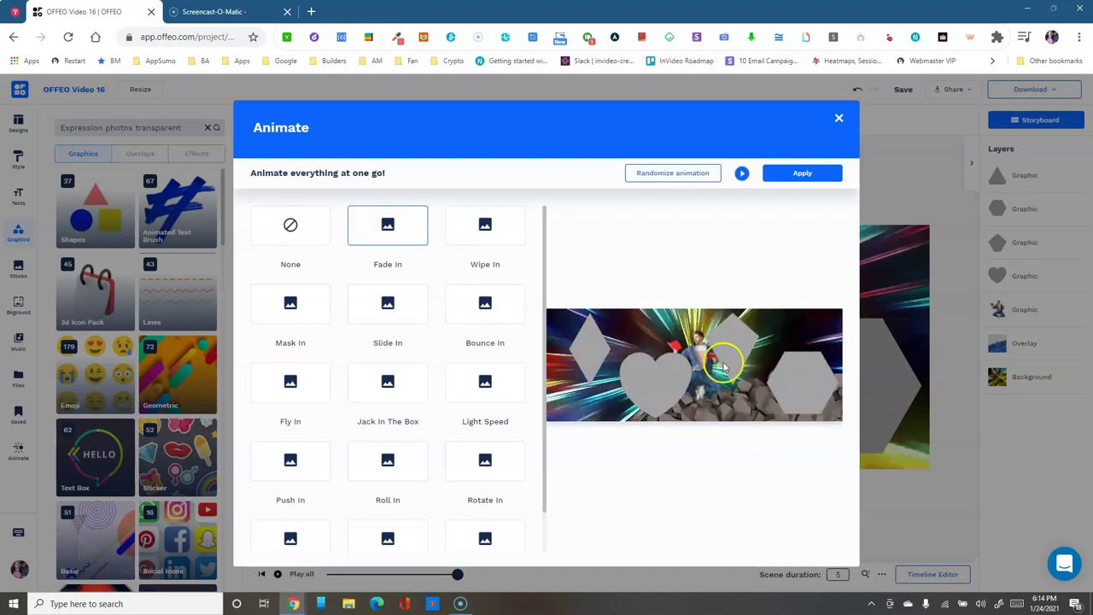
left_click(473, 256)
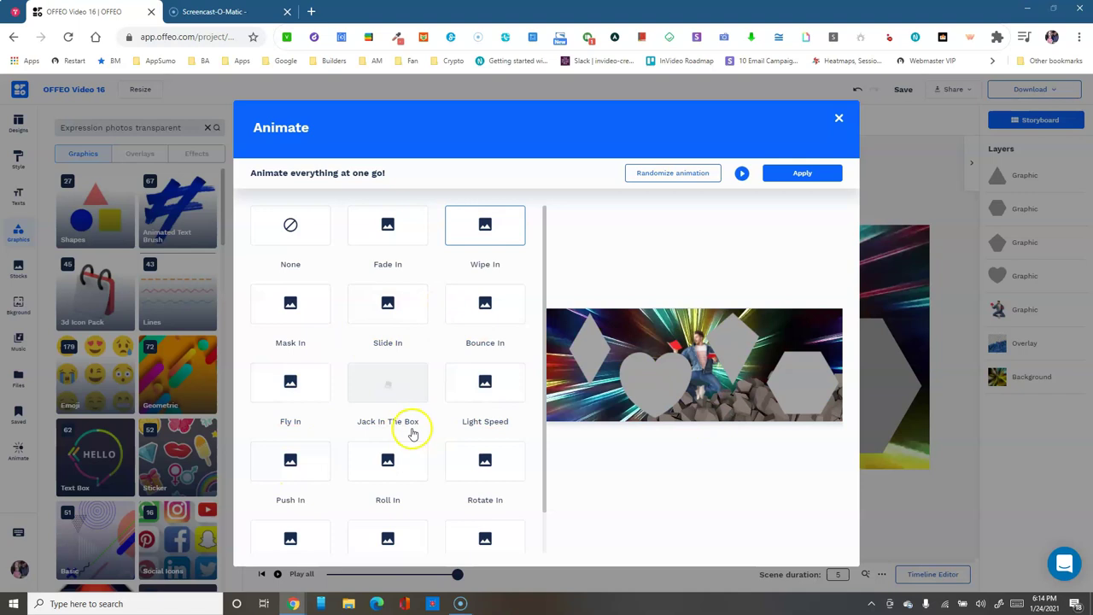
scroll(413, 433, "down", 1)
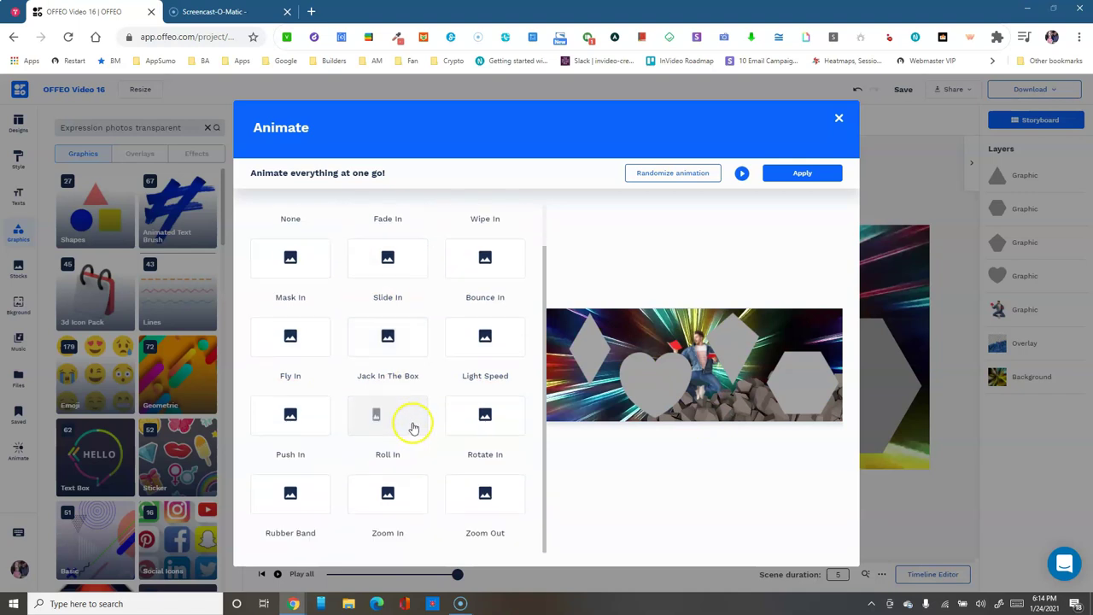
left_click(486, 417)
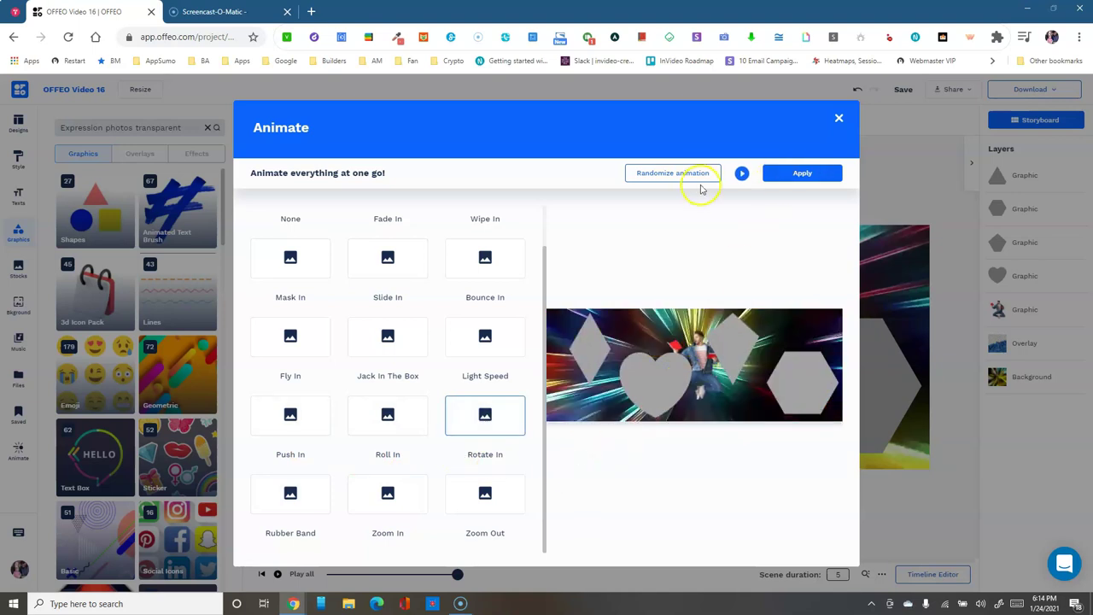
left_click(659, 174)
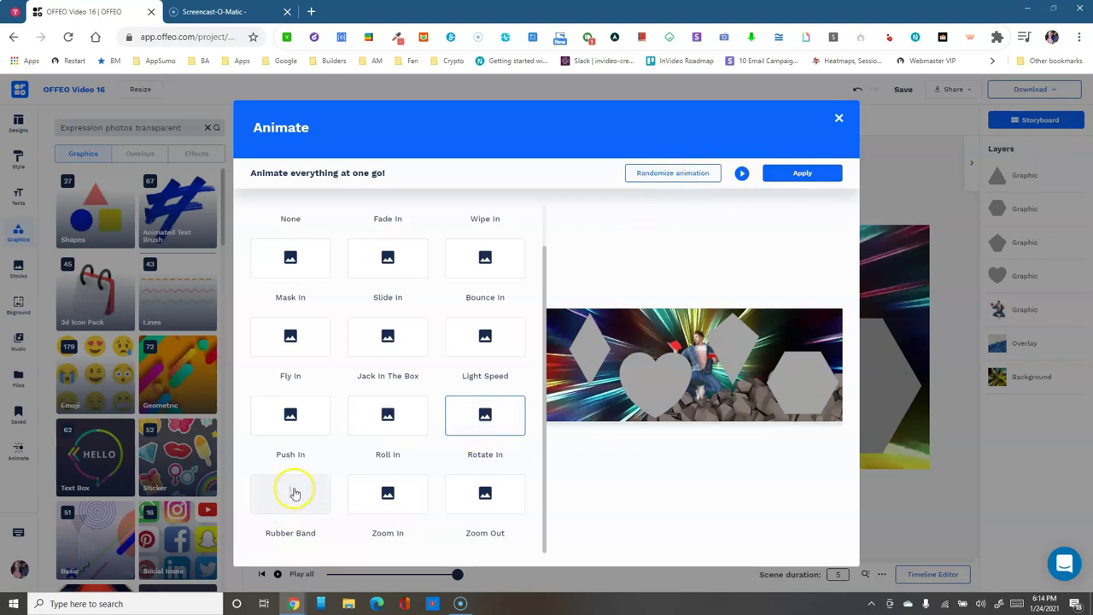
Apply the Rubber Band animation to every element in the scene
left_click(317, 499)
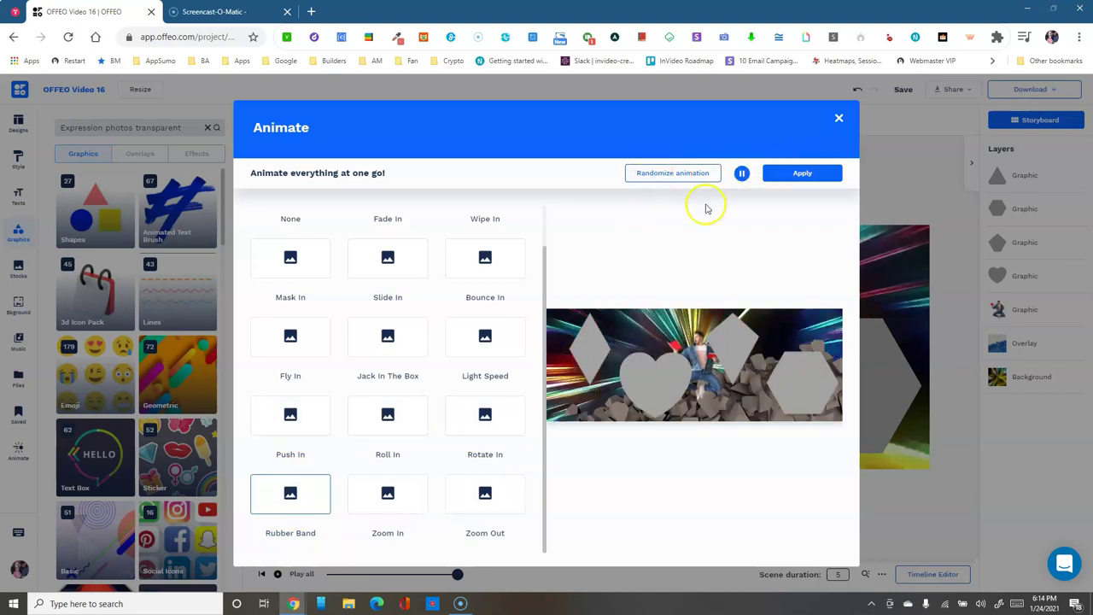
left_click(794, 173)
left_click(488, 345)
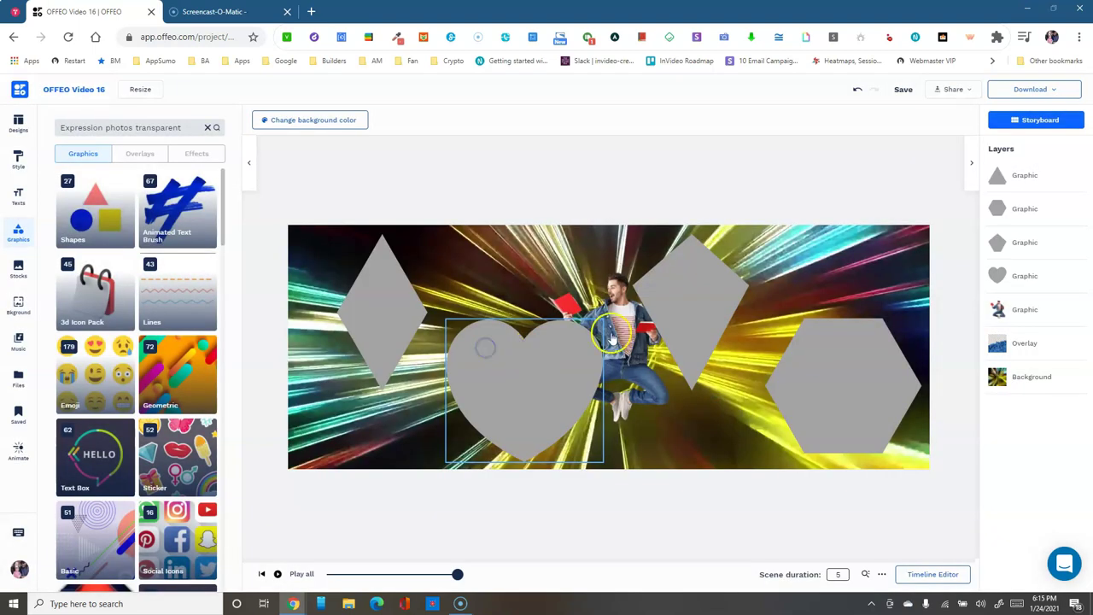
Set the entrance animation of both the Background and Overlay layers to None
left_click(1021, 381)
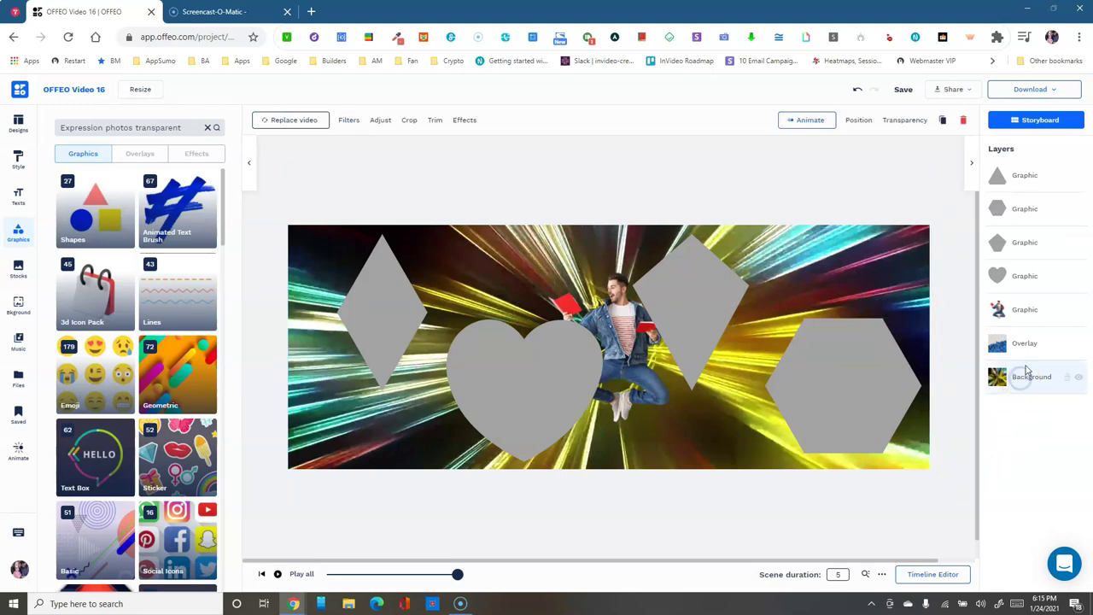
left_click(805, 120)
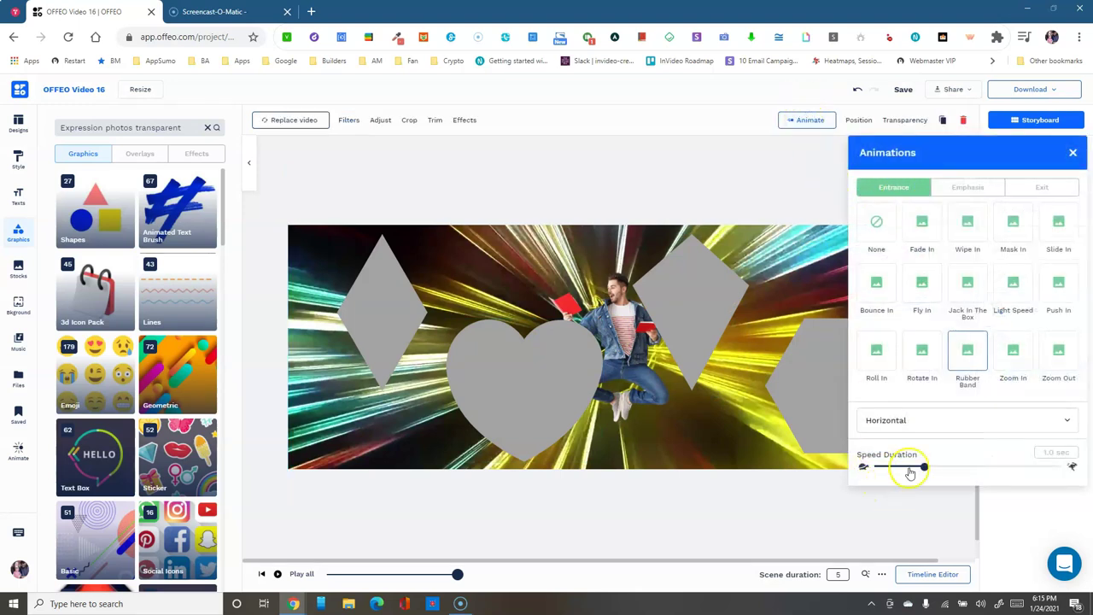
left_click(871, 238)
left_click(794, 195)
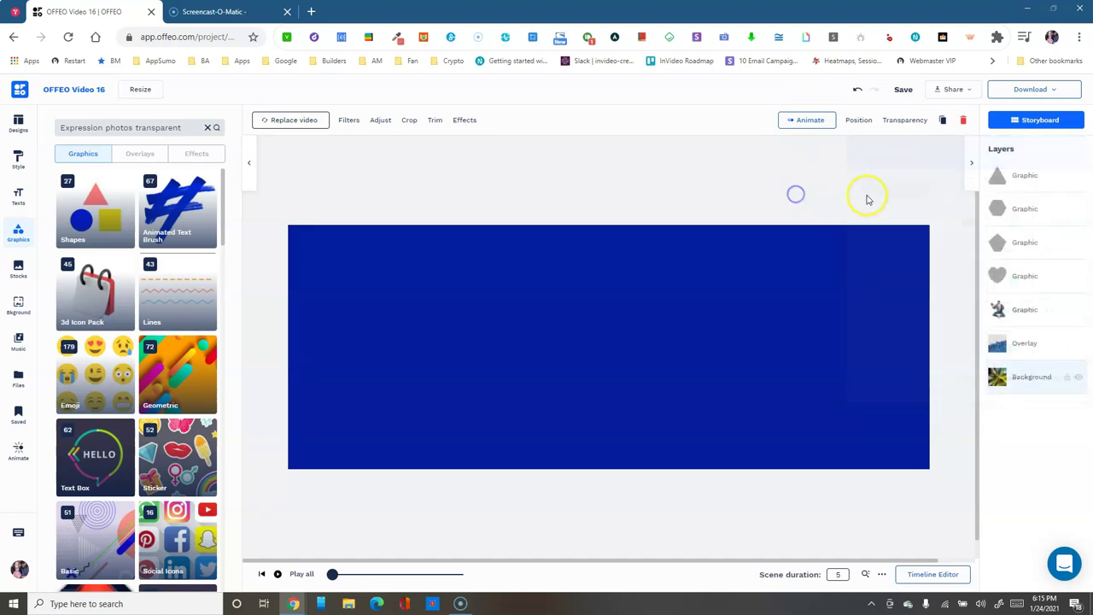
left_click(1026, 350)
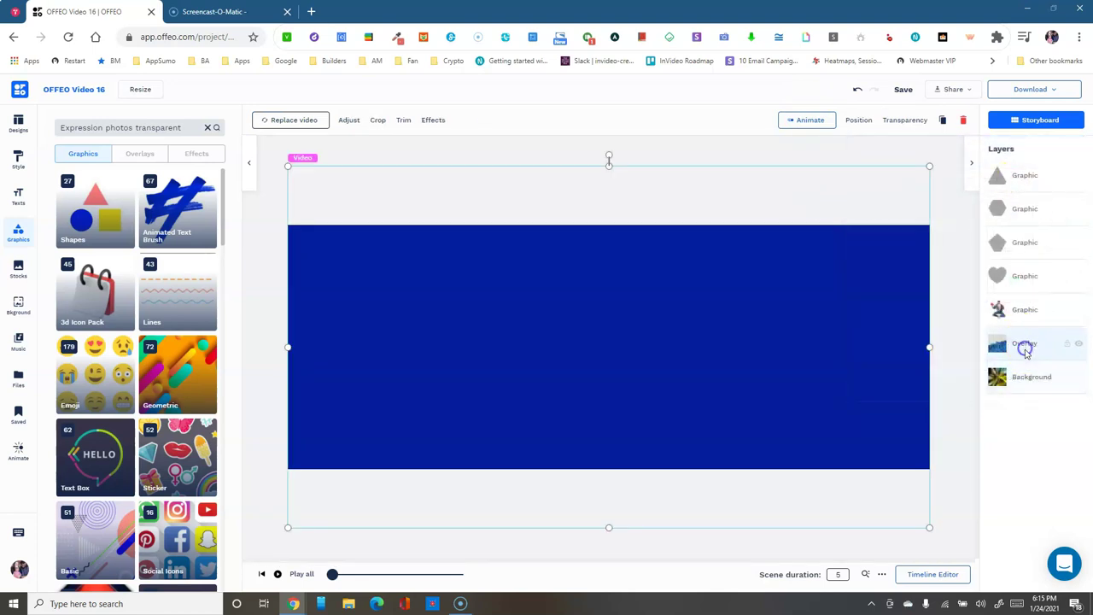
left_click(822, 119)
left_click(881, 222)
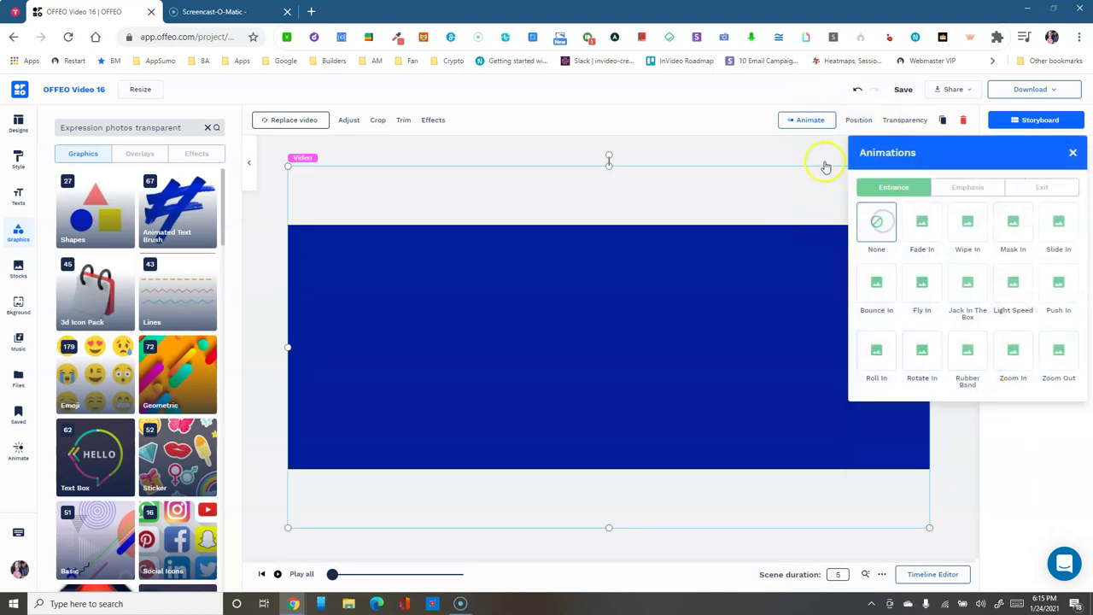
left_click(1072, 153)
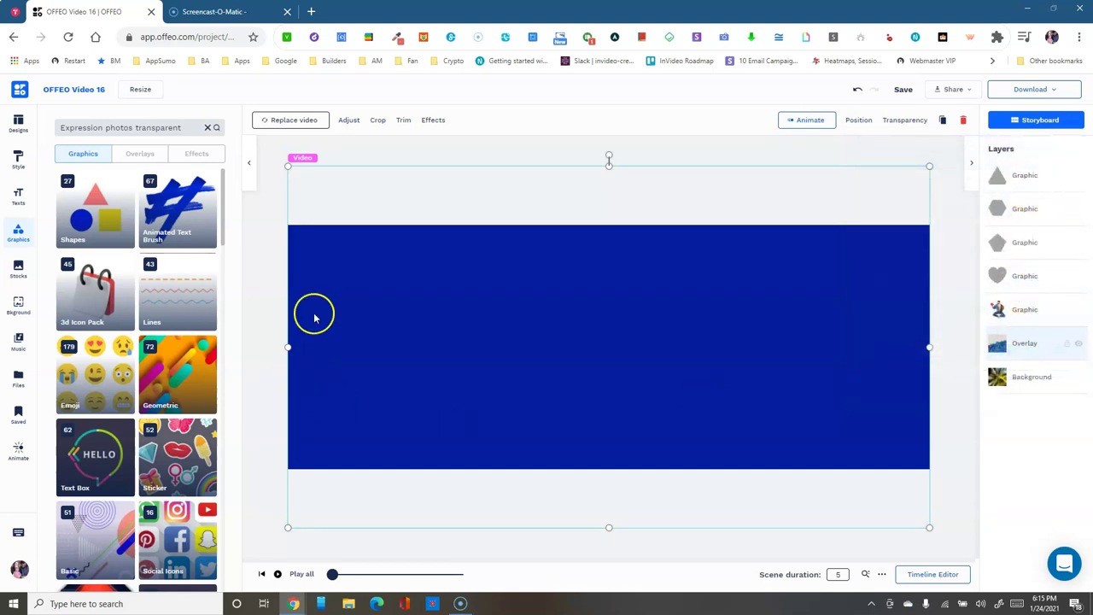
Play the full project preview, replay it from the start to check the animations, and close it
left_click(290, 574)
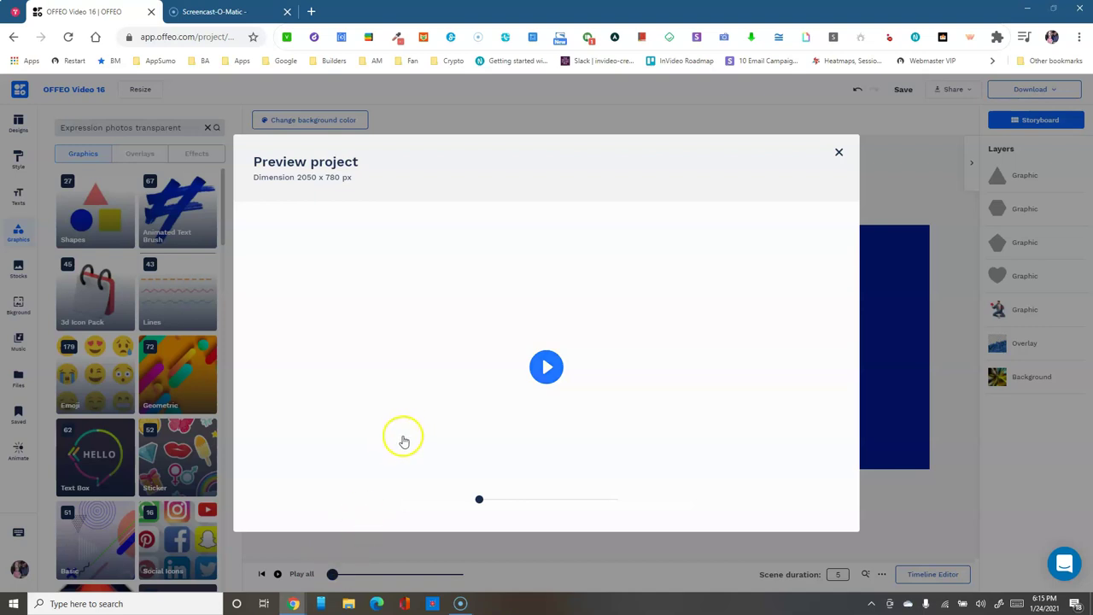
left_click(547, 369)
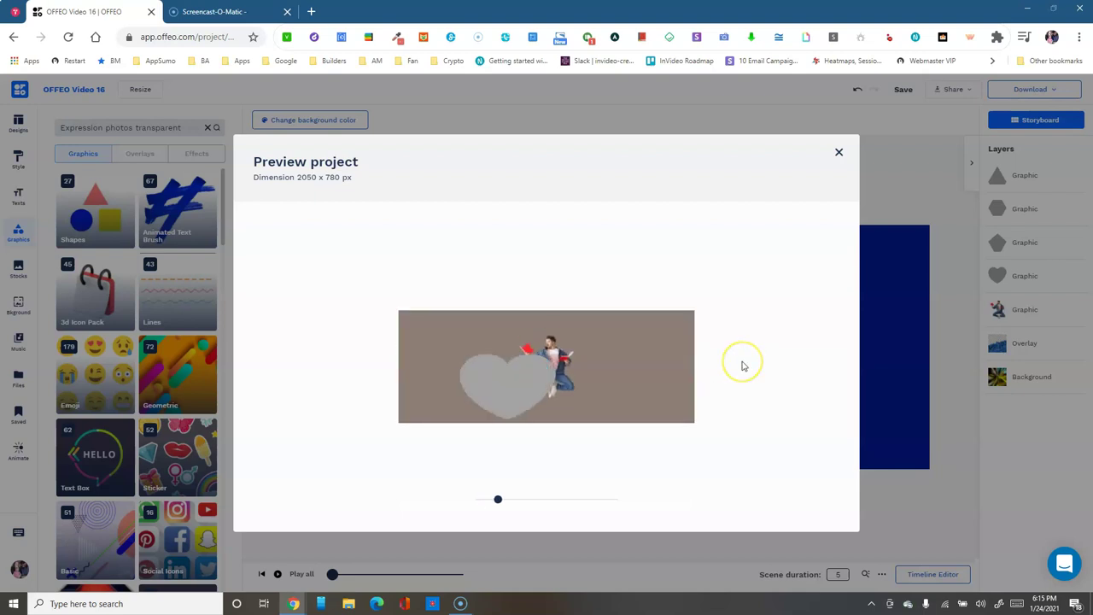
left_click_drag(575, 500, 460, 506)
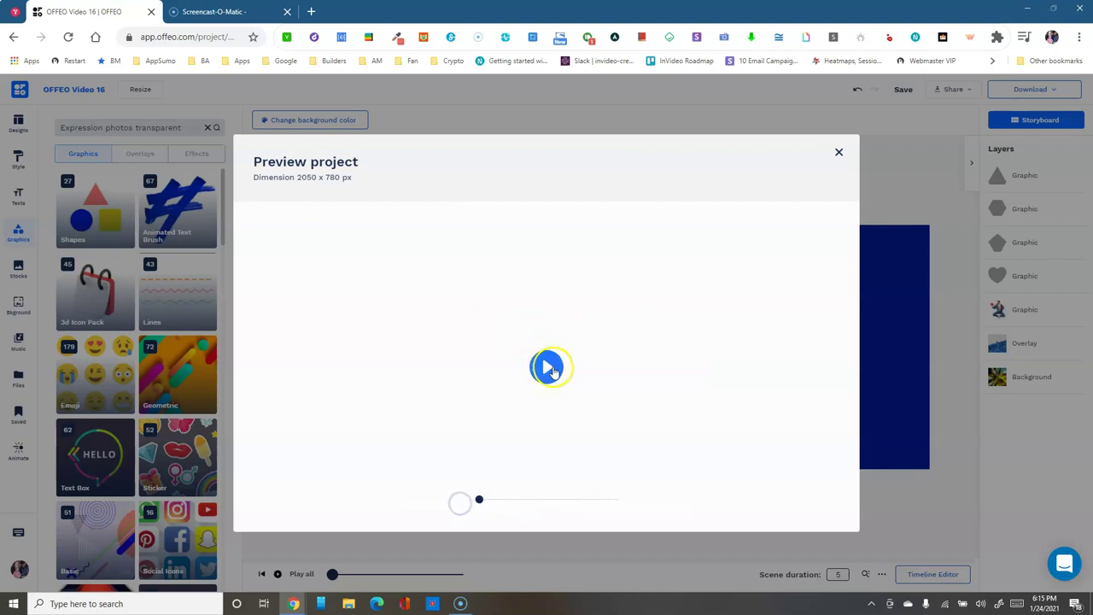
left_click(549, 368)
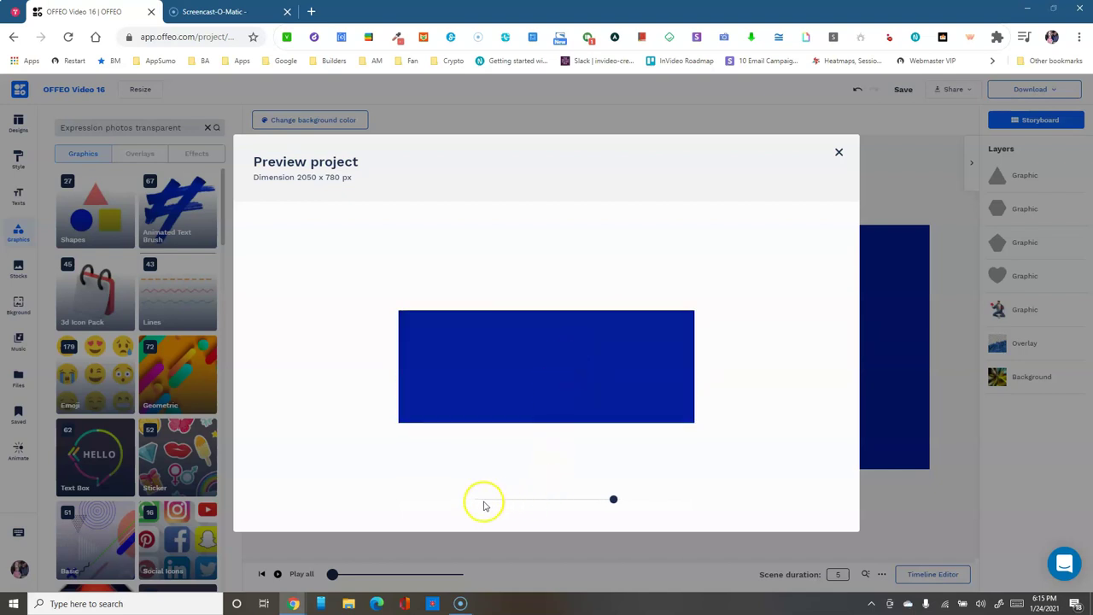
left_click(552, 369)
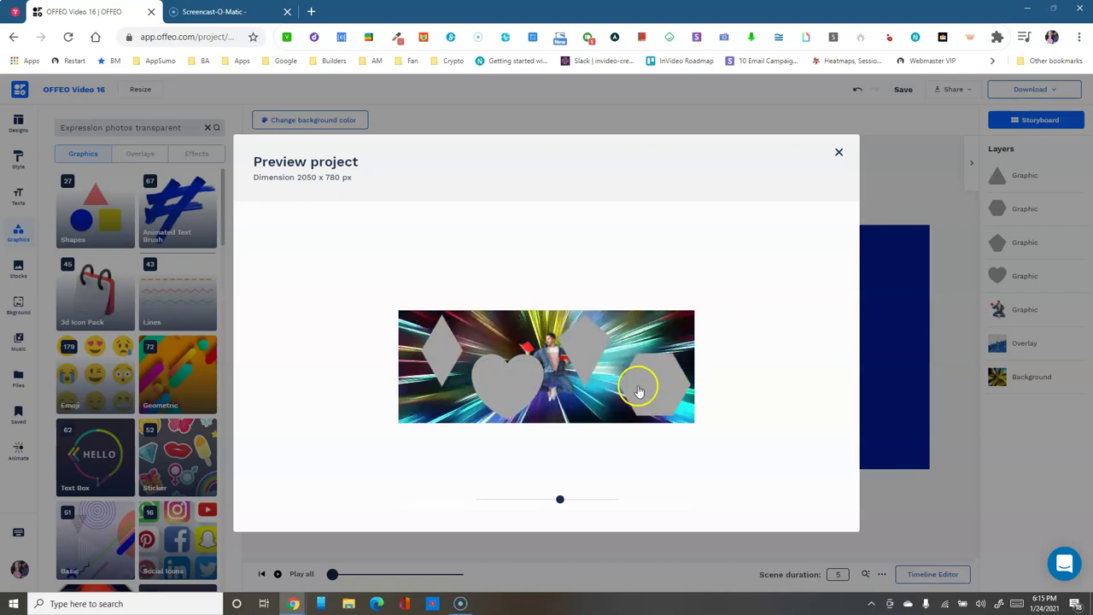
left_click(839, 152)
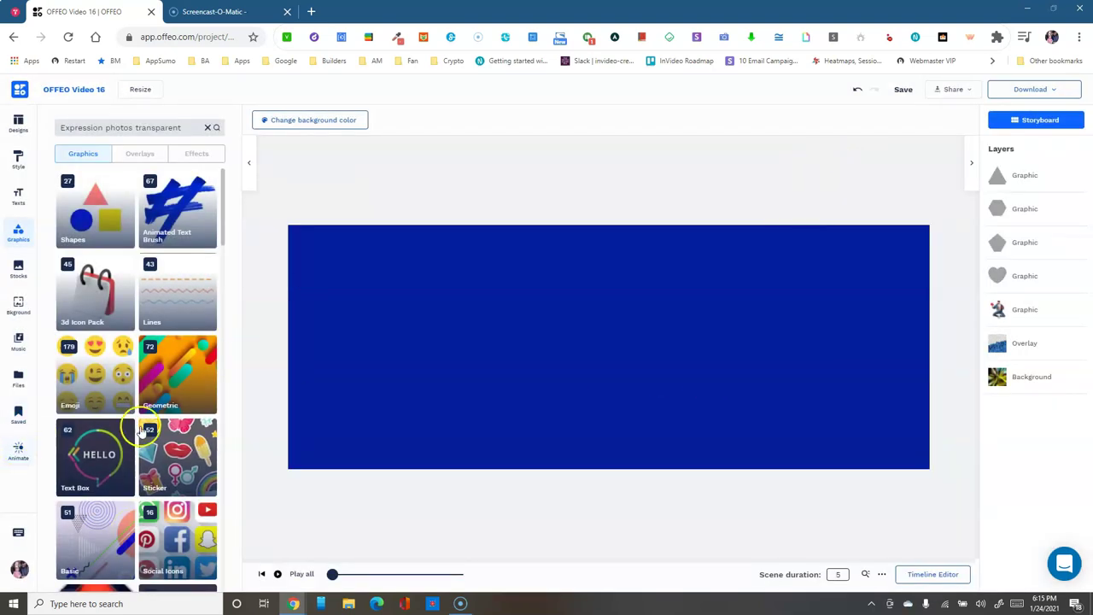
Set the animation of all scene elements to None in one go and play the project preview again
left_click(18, 455)
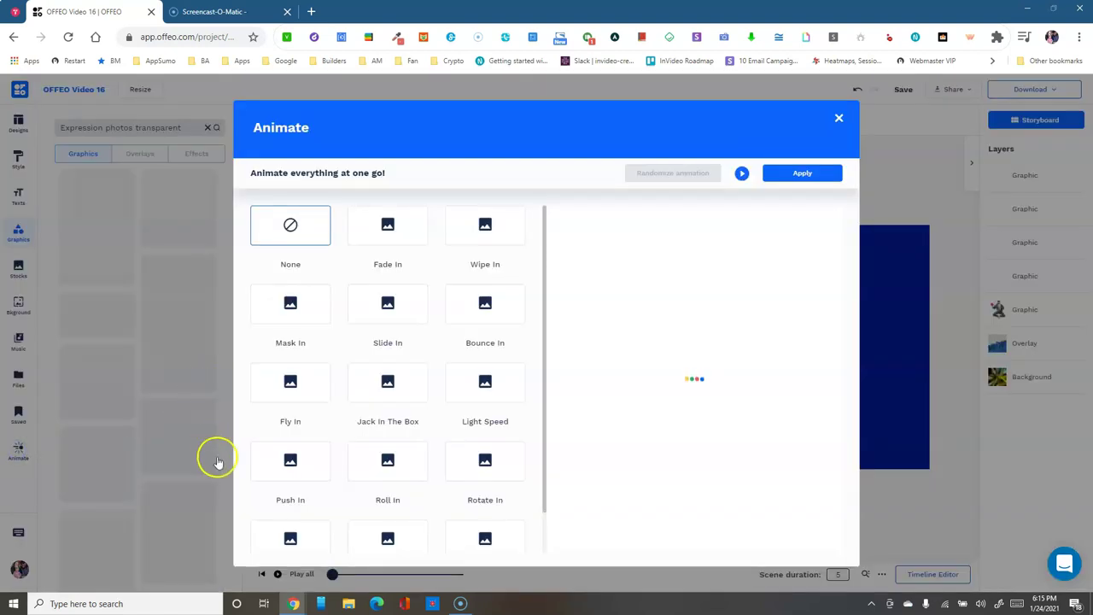
left_click(290, 224)
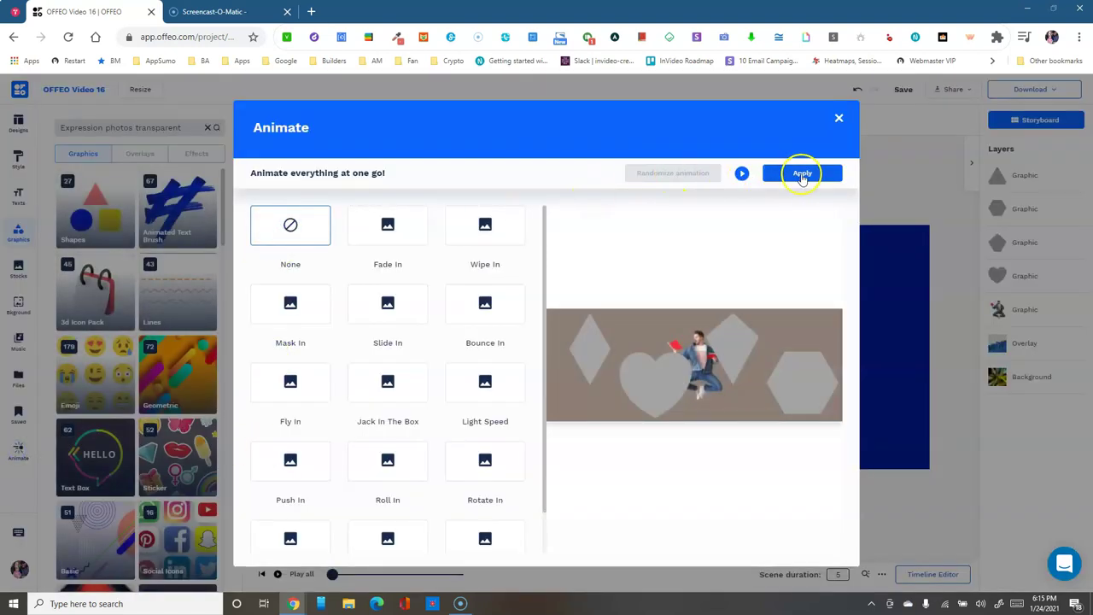
left_click(803, 175)
left_click(505, 346)
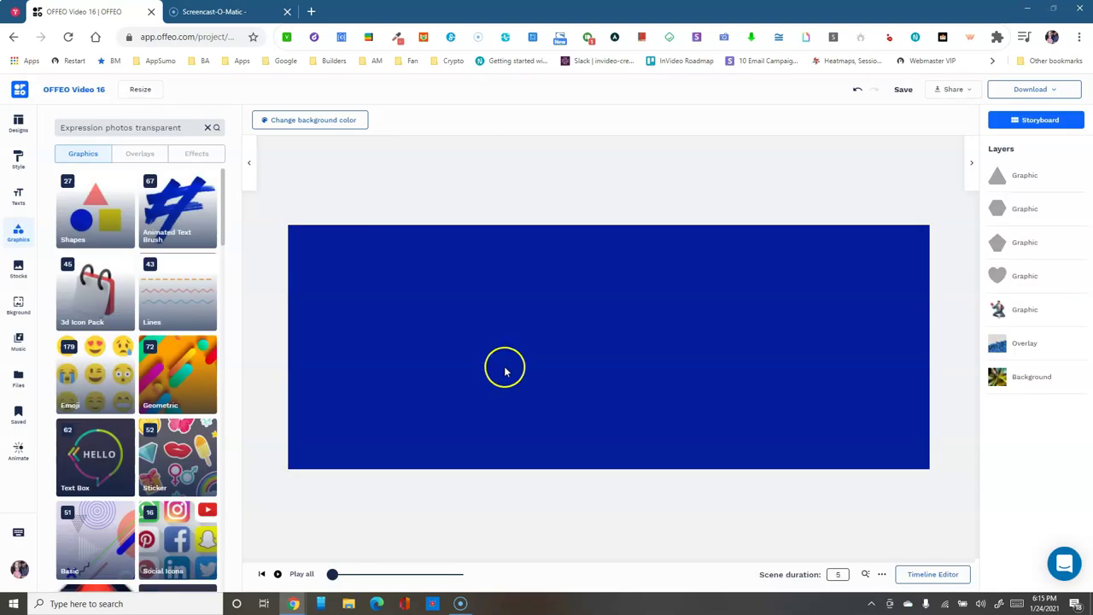
left_click(298, 575)
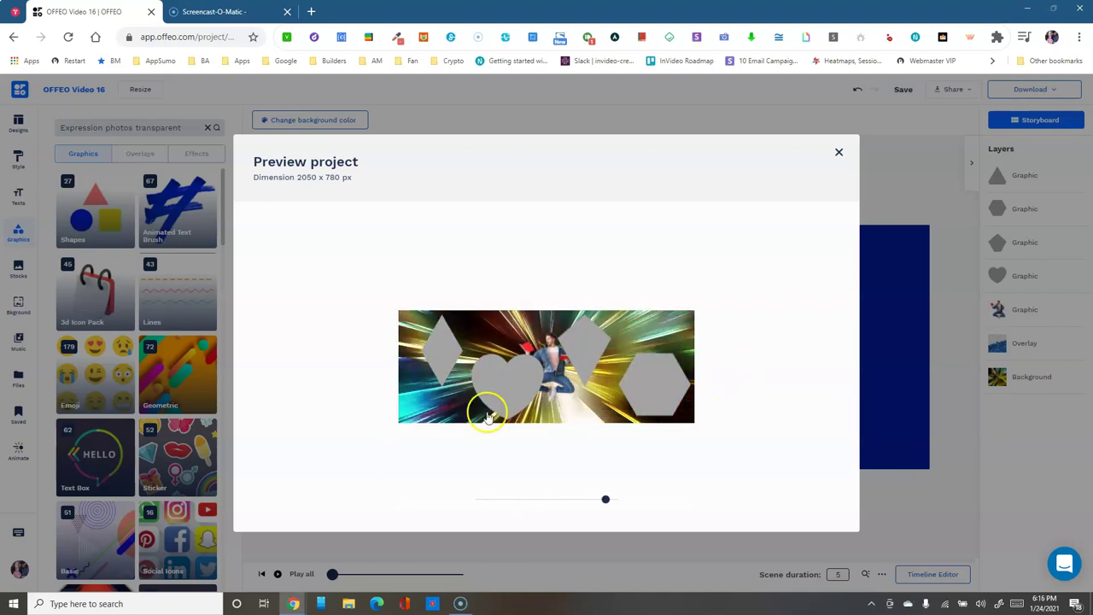
Close the project preview and open the timeline editor for the scene
left_click(840, 152)
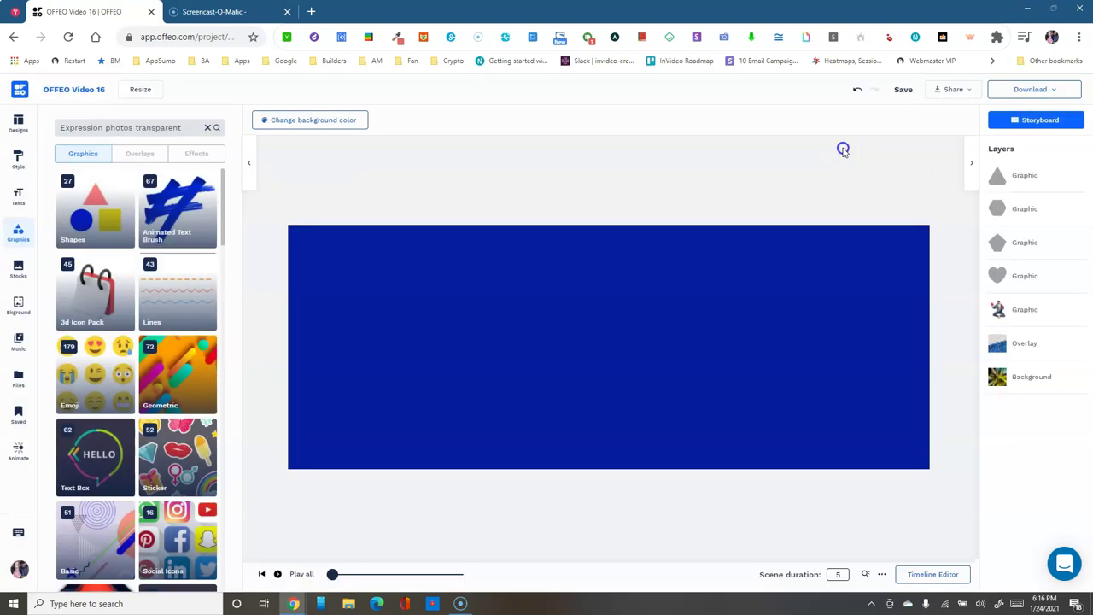
left_click(1022, 175)
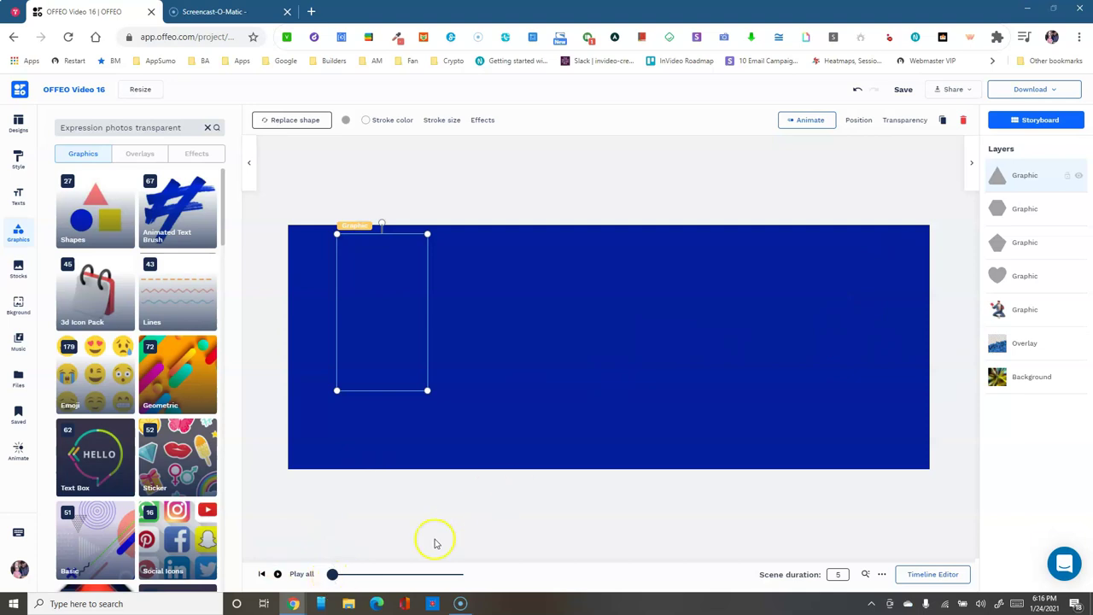
mouse_move(332, 574)
left_mouse_down()
mouse_move(410, 579)
mouse_move(312, 581)
left_mouse_up()
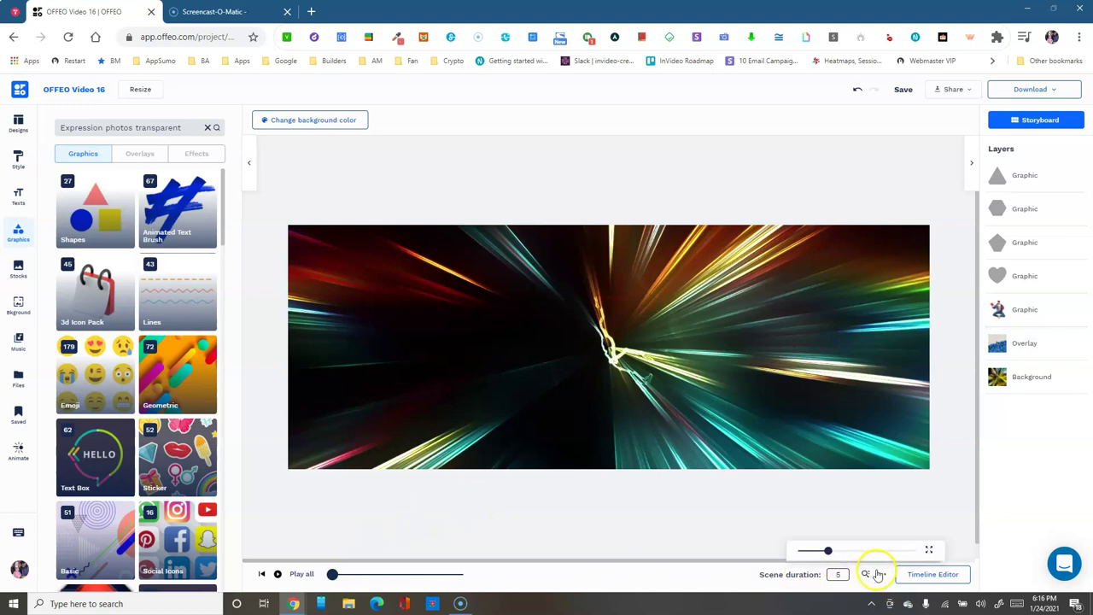
left_click(928, 576)
left_click(778, 578)
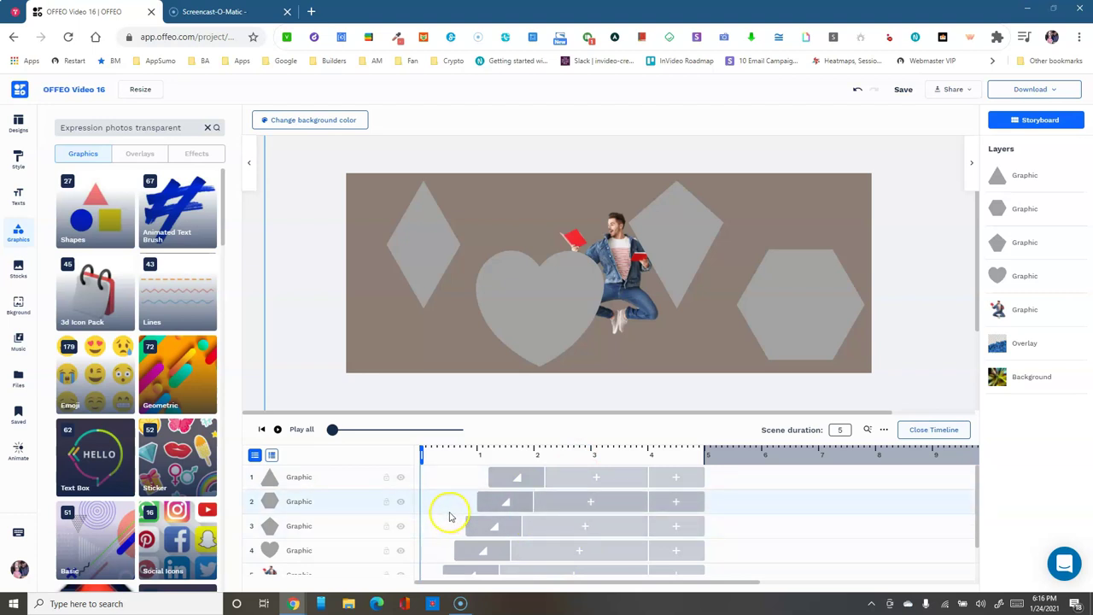
Select the diamond and hexagon layers in turn from the timeline and nudge the diamond slightly up and left on the canvas
left_click(312, 478)
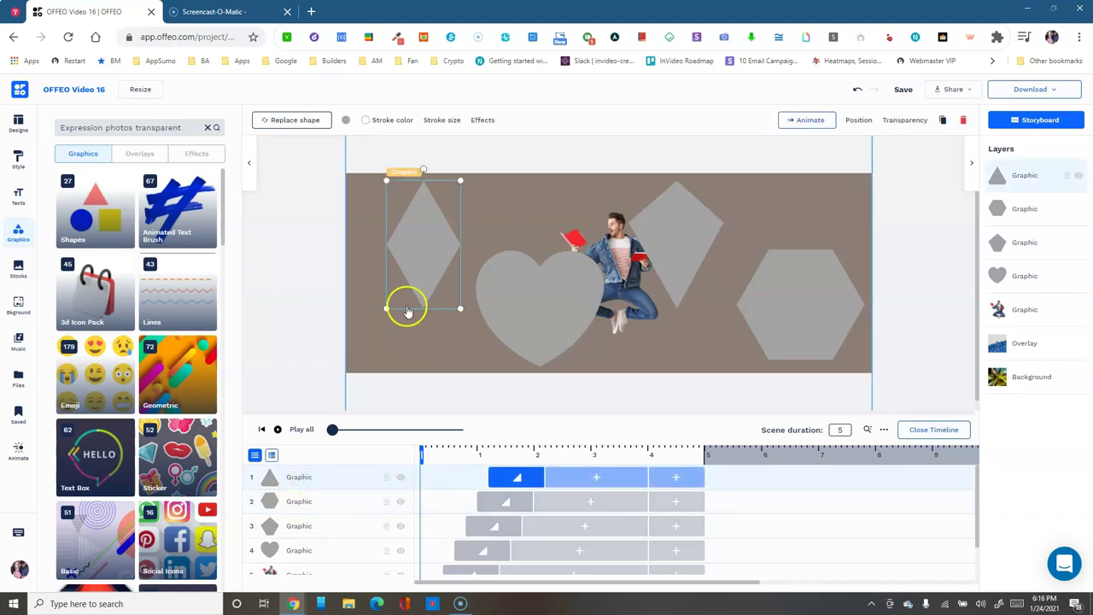
left_click(318, 501)
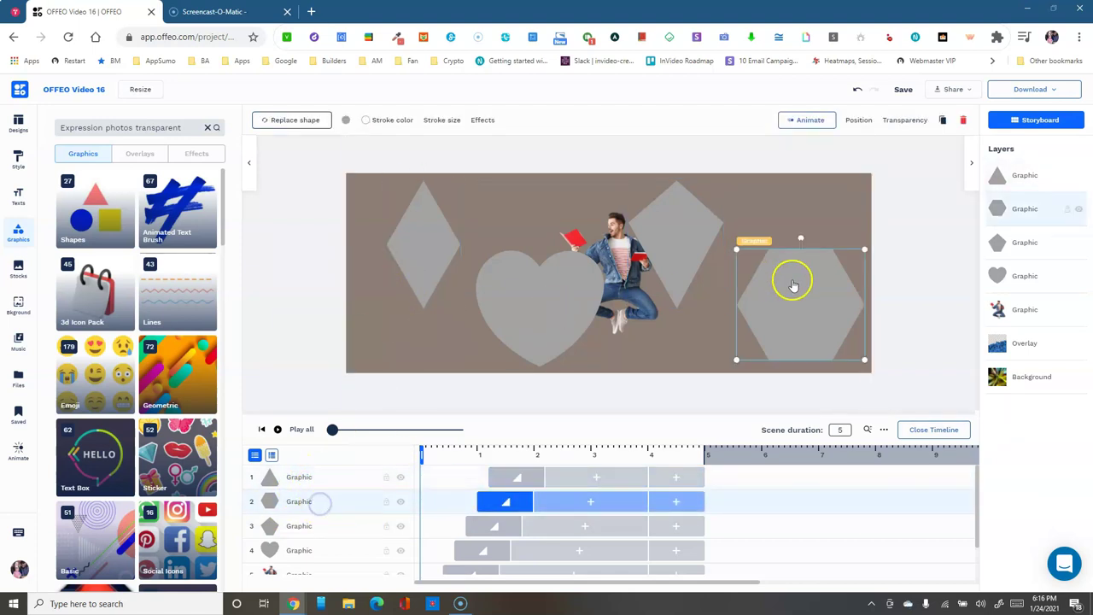
left_click(286, 480)
mouse_move(422, 256)
left_mouse_down()
mouse_move(469, 237)
mouse_move(418, 254)
left_mouse_up()
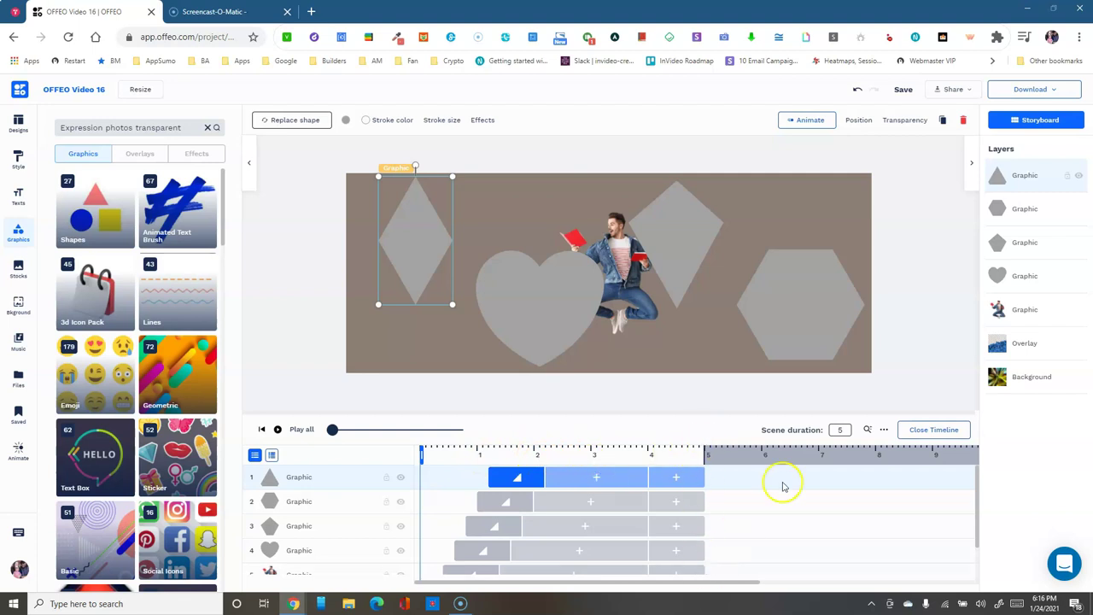
left_click(844, 429)
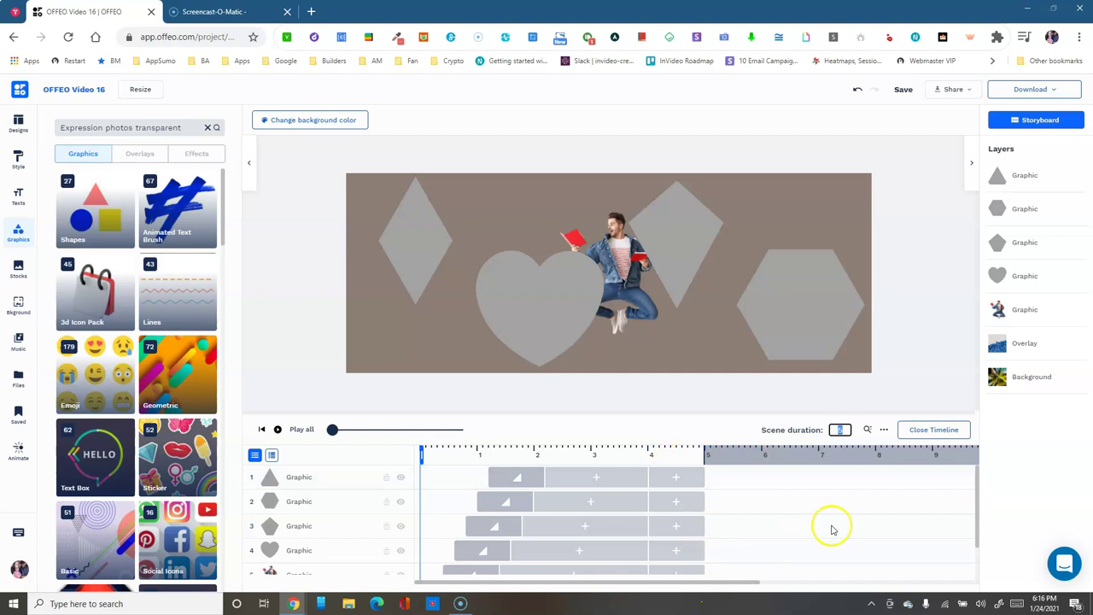
Shift the Overlay clip to start at 0 seconds on the timeline and view its Emphasis animation options without applying one
scroll(700, 538, "down", 2)
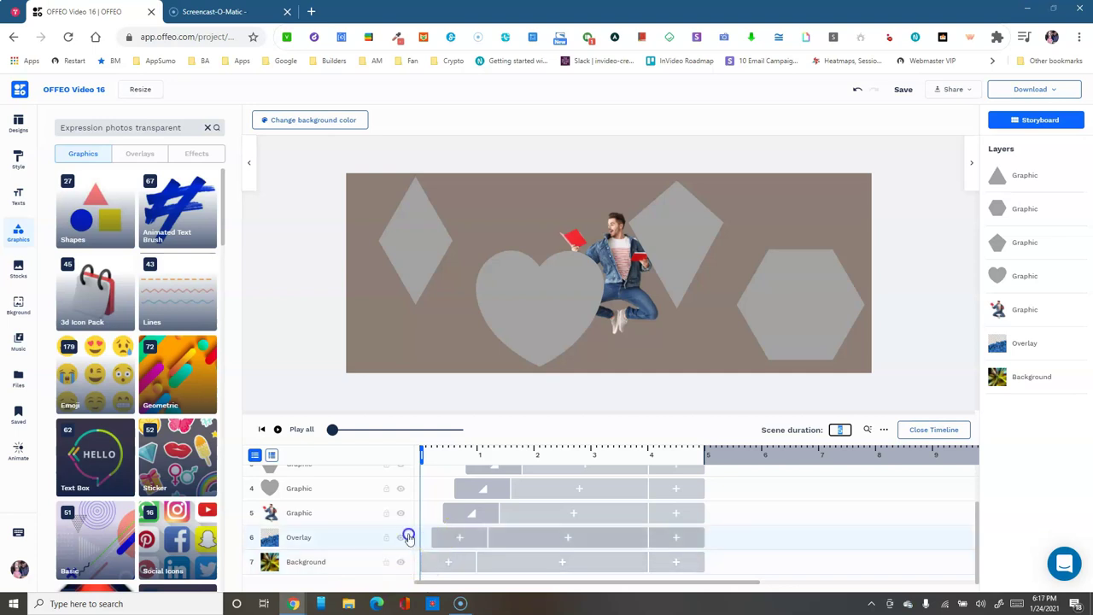
left_click_drag(519, 537, 487, 537)
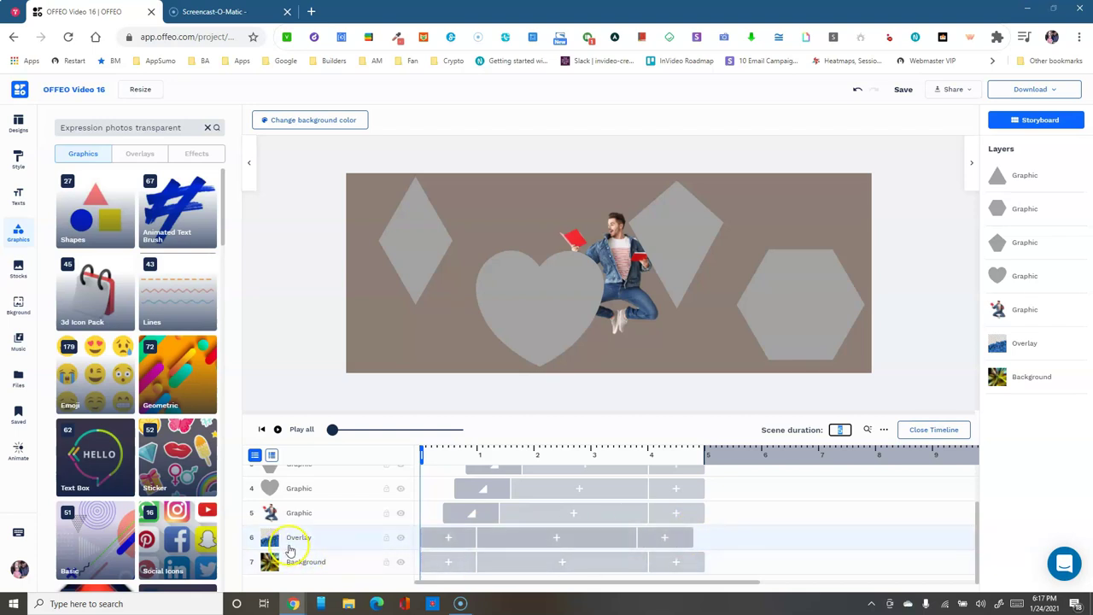
left_click_drag(529, 537, 491, 545)
left_click(481, 546)
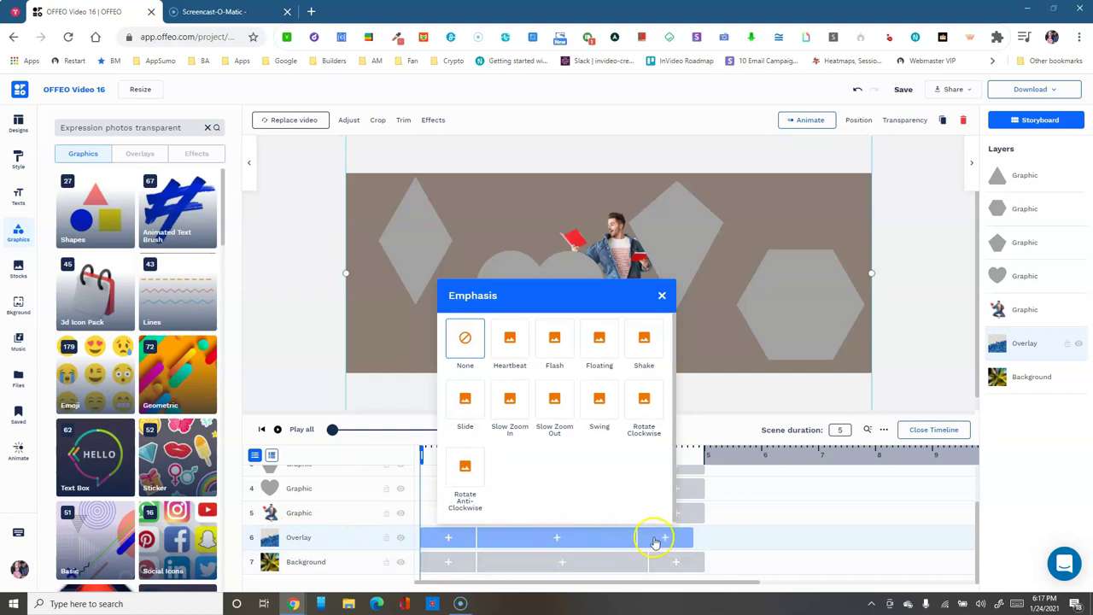
left_click(662, 295)
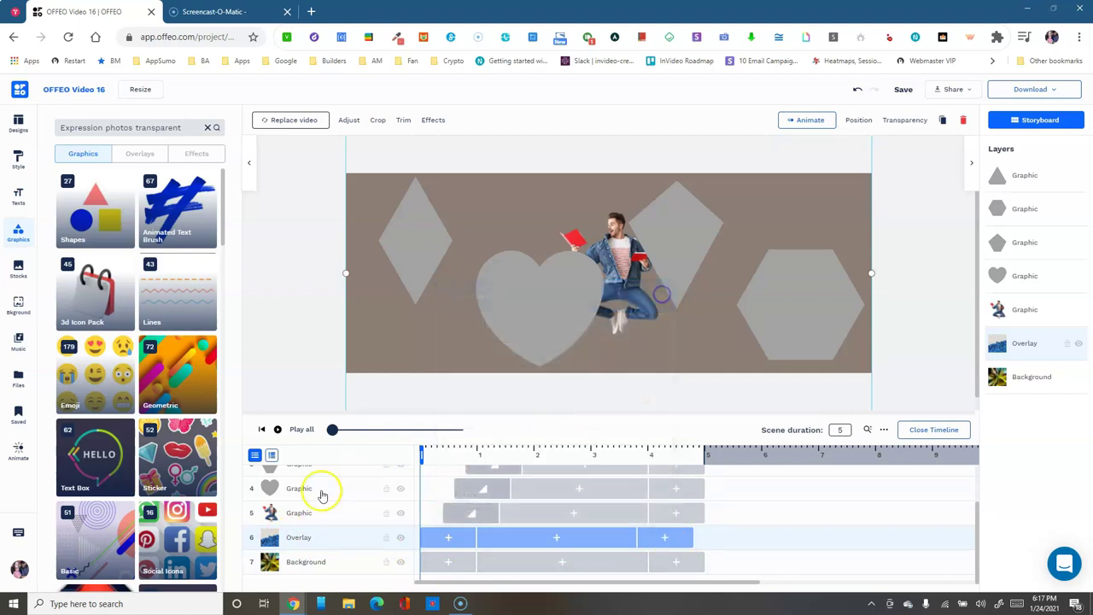
Move the cut-out photo's clip to start at 0 seconds and extend its end to 5 seconds
scroll(352, 547, "up", 2)
scroll(354, 532, "down", 2)
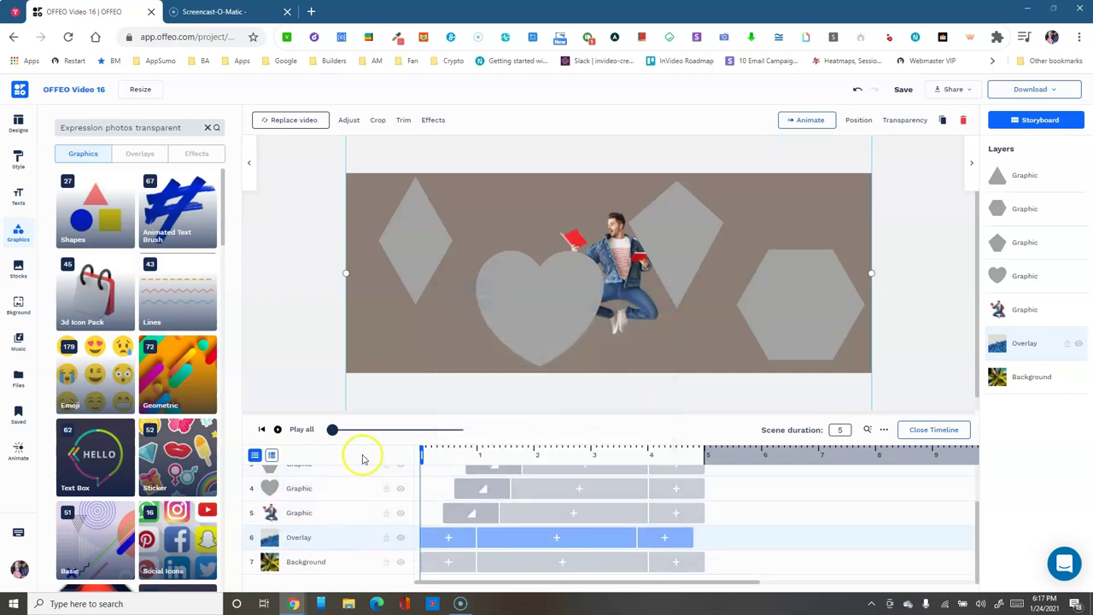
scroll(410, 545, "up", 2)
scroll(442, 507, "down", 2)
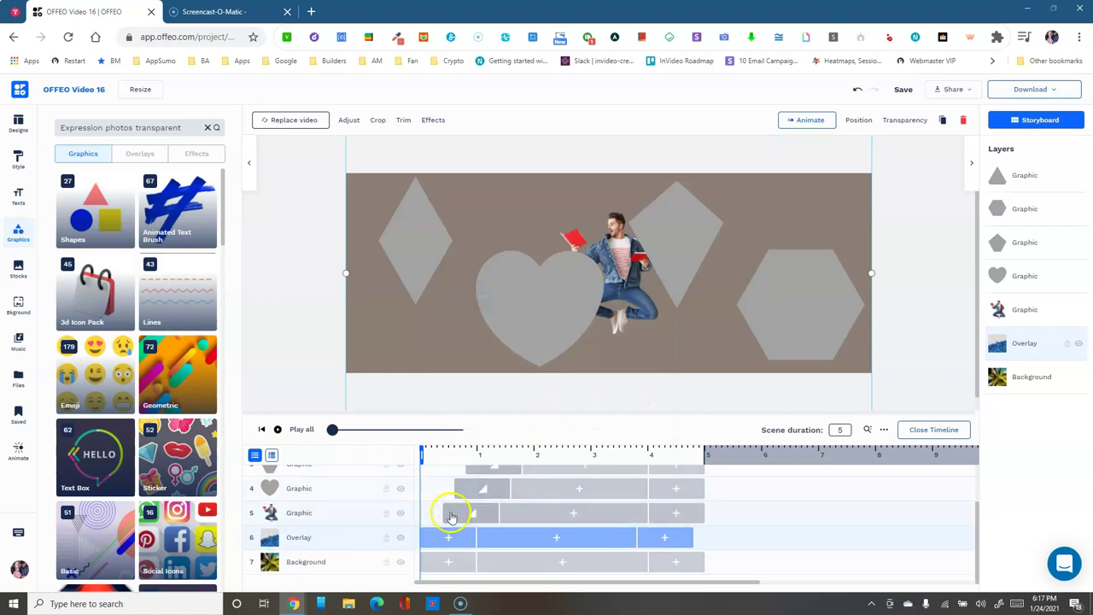
mouse_move(445, 512)
left_mouse_down()
mouse_move(410, 513)
mouse_move(556, 512)
mouse_move(436, 515)
left_mouse_up()
mouse_move(703, 510)
left_mouse_down()
mouse_move(653, 513)
mouse_move(714, 510)
left_mouse_up()
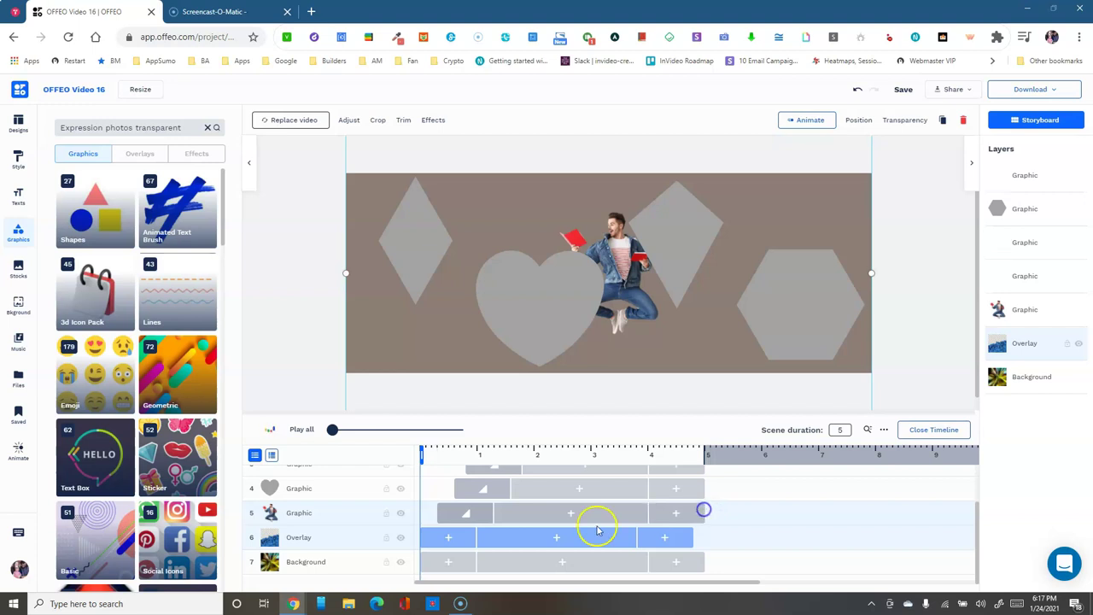
left_click_drag(518, 512, 492, 518)
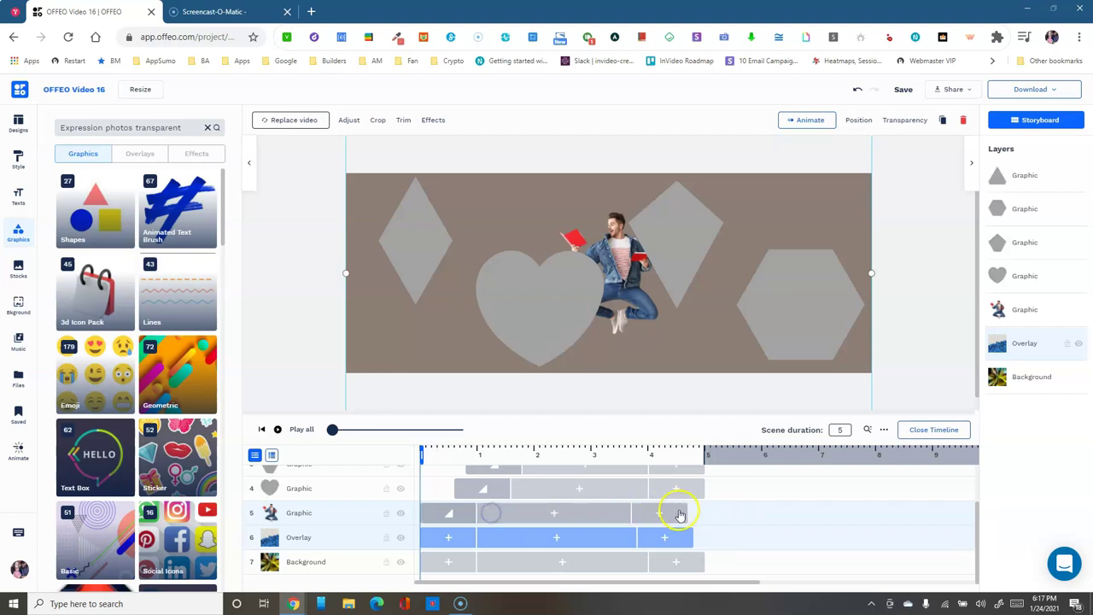
left_click_drag(700, 513, 709, 517)
Extend the heart, kite, hexagon and diamond clips on the timeline so that each starts at 0 seconds
left_click_drag(504, 504, 451, 485)
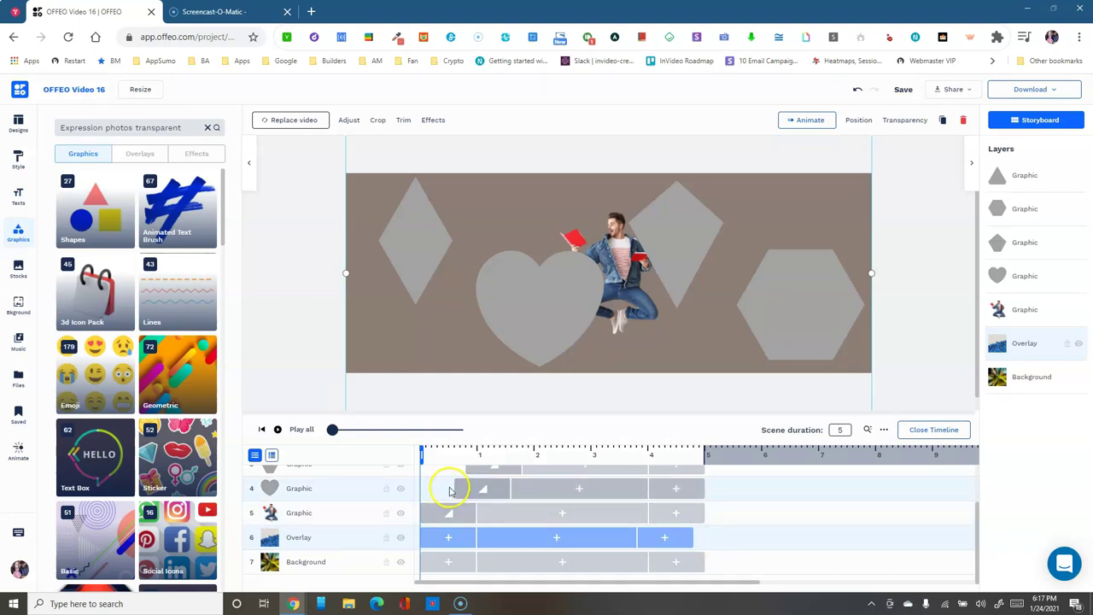
scroll(442, 522, "up", 2)
left_click_drag(461, 525, 390, 524)
left_click(476, 501)
left_click_drag(477, 501, 395, 502)
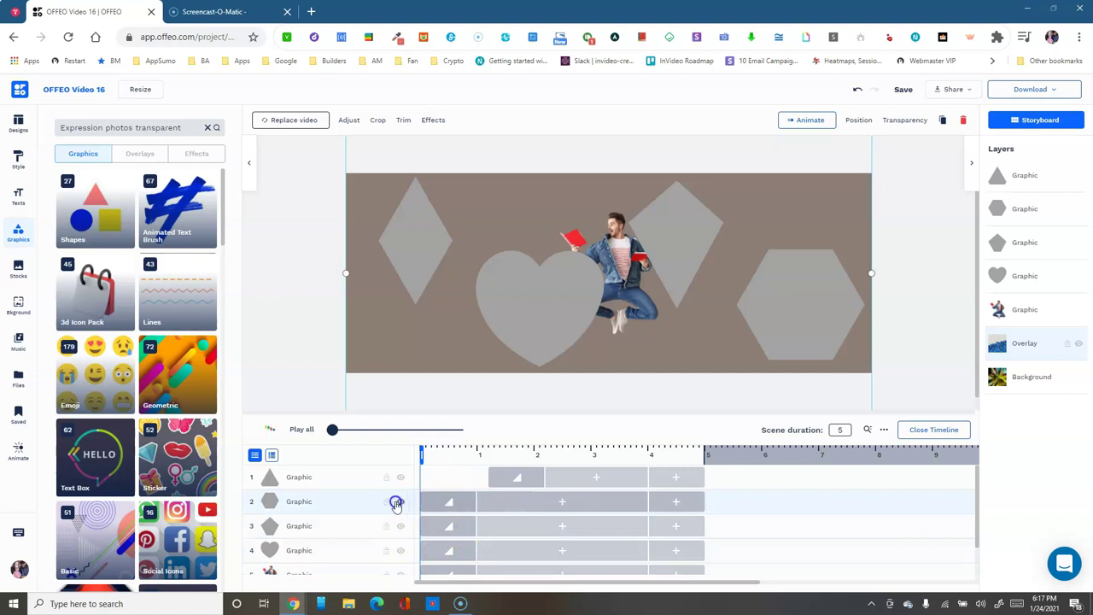
left_click_drag(488, 477, 415, 475)
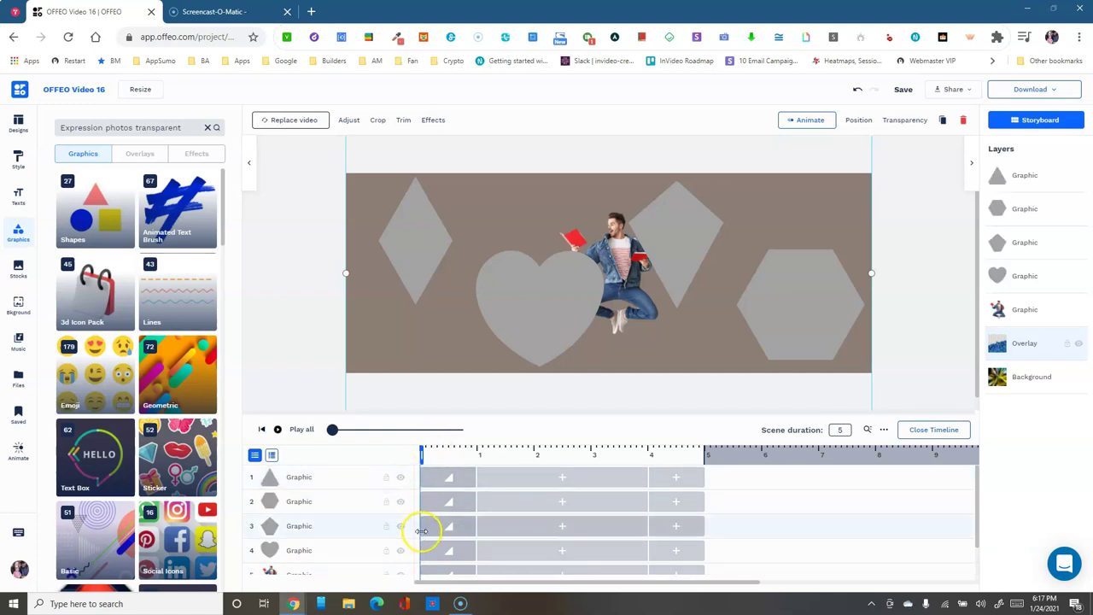
scroll(427, 534, "down", 2)
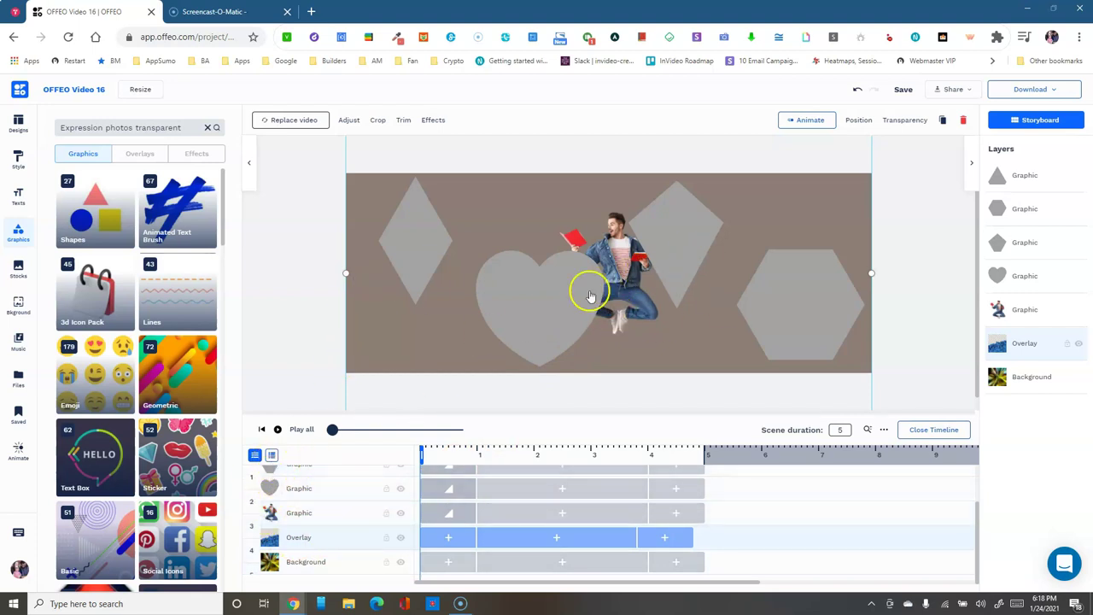
scroll(366, 525, "up", 2)
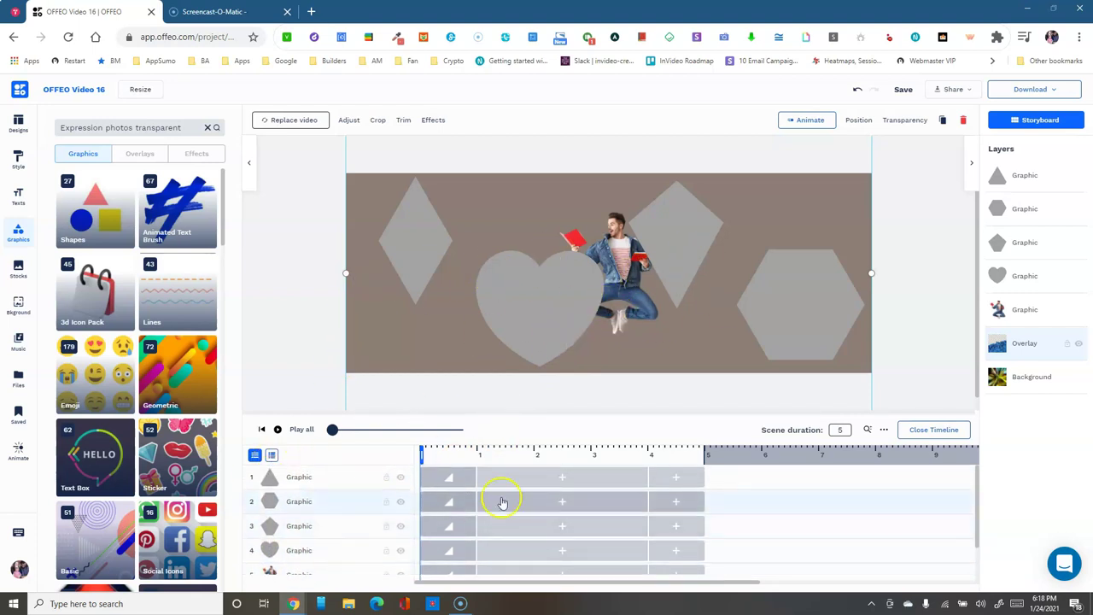
Lock the diamond and hexagon layers, try to move the diamond on the canvas, and undo the resulting move
left_click(385, 478)
left_click(384, 502)
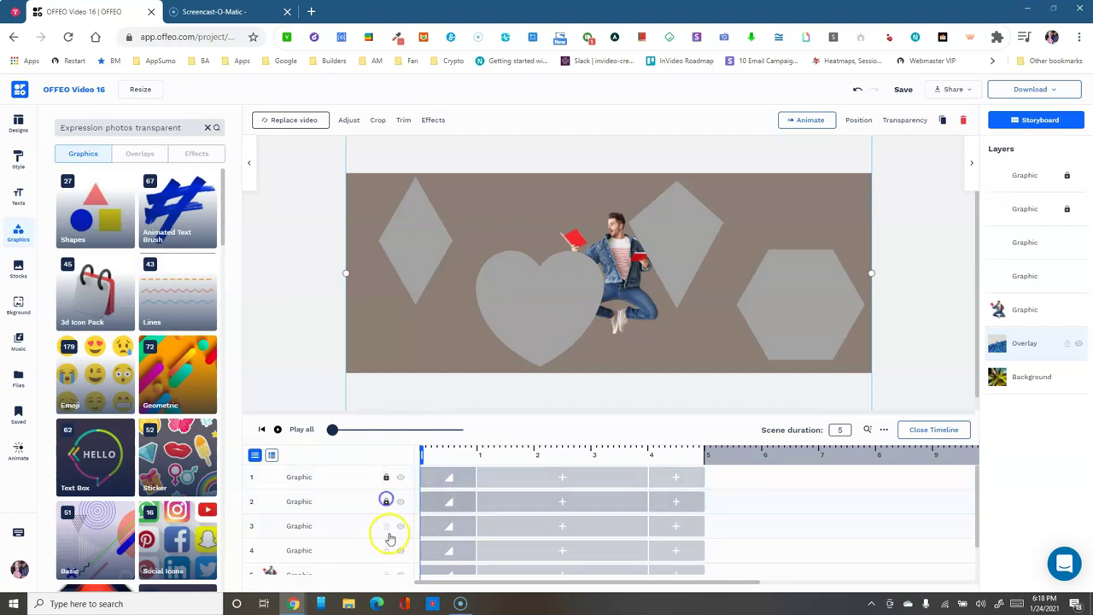
left_click(305, 480)
mouse_move(399, 258)
left_mouse_down()
mouse_move(418, 254)
mouse_move(405, 245)
left_mouse_up()
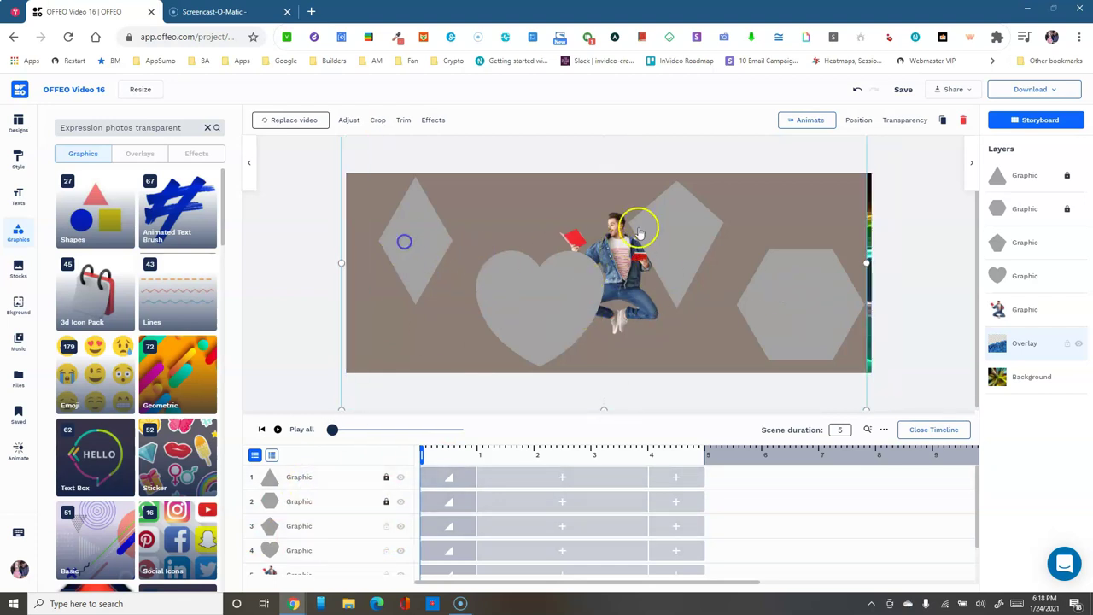
left_click(859, 90)
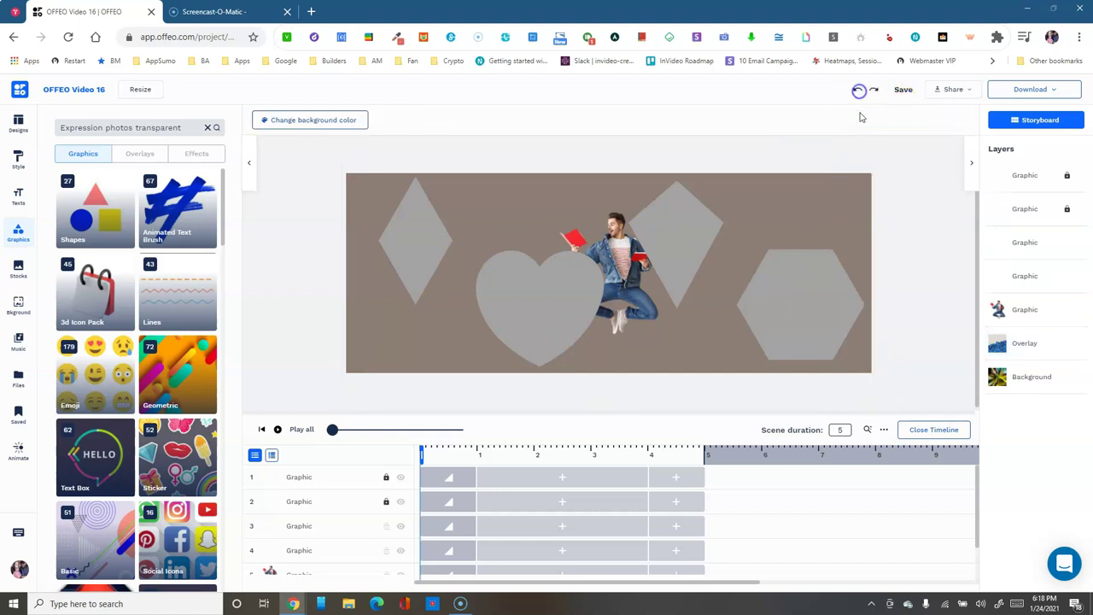
Unlock the diamond and hexagon layers, and test locking the diamond once more before unlocking it
left_click(388, 477)
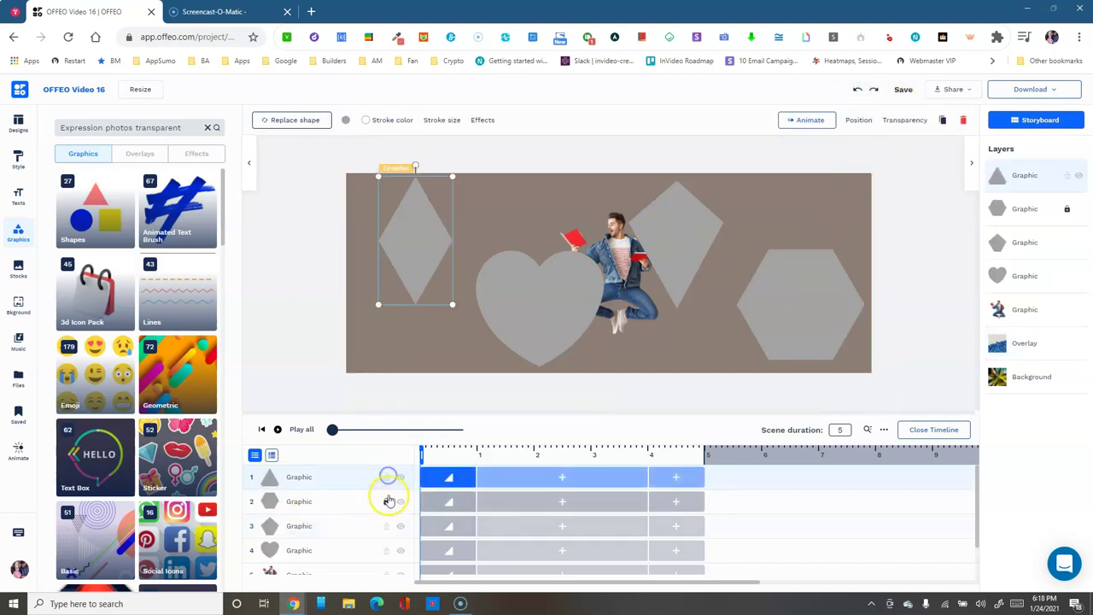
left_click(385, 501)
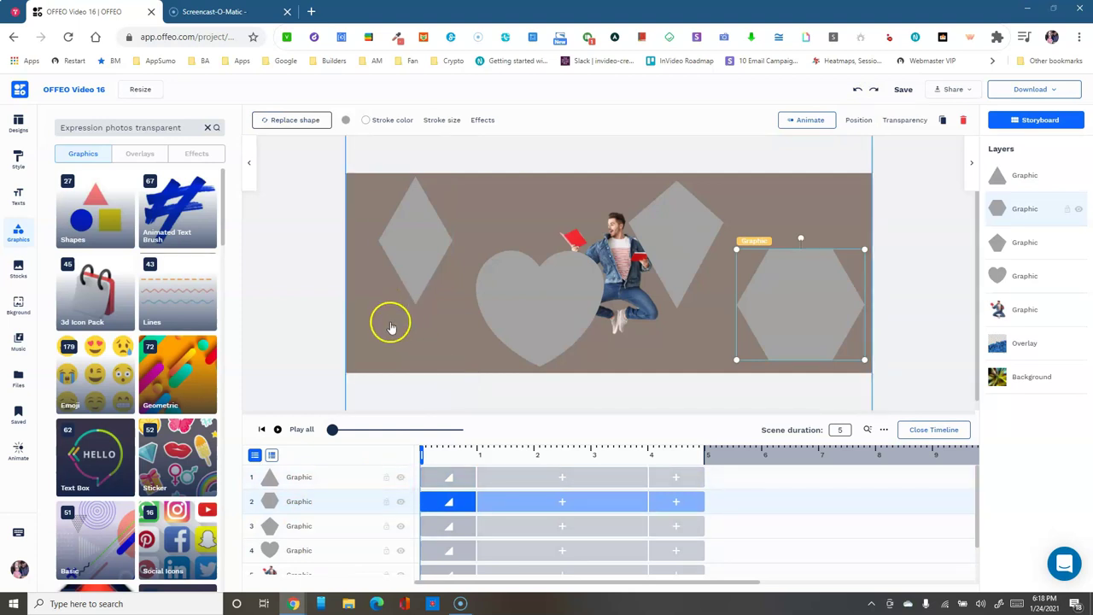
left_click(386, 477)
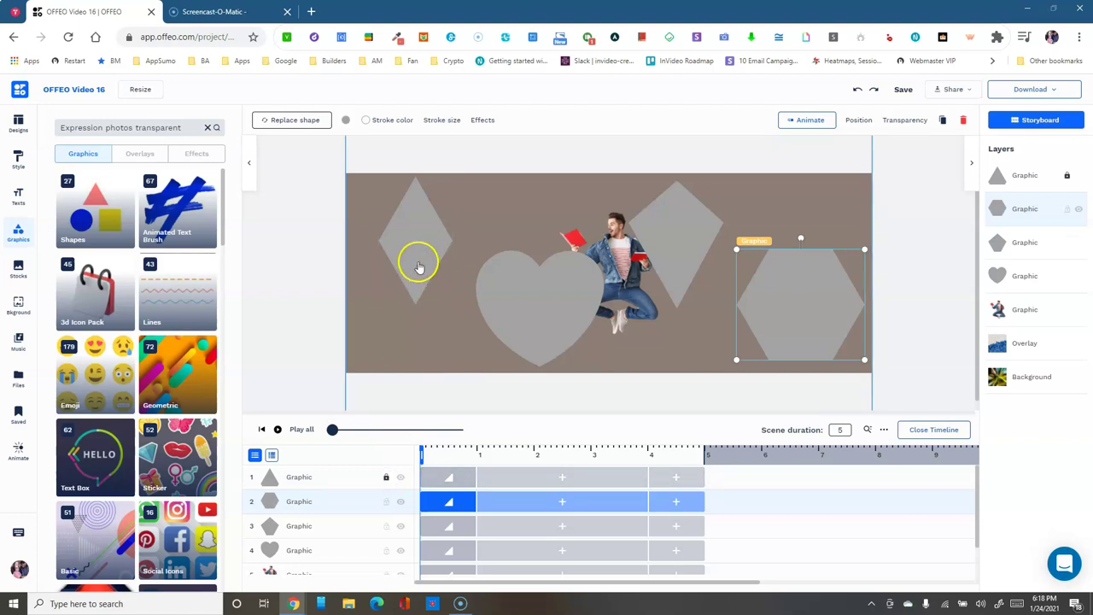
left_click(414, 249)
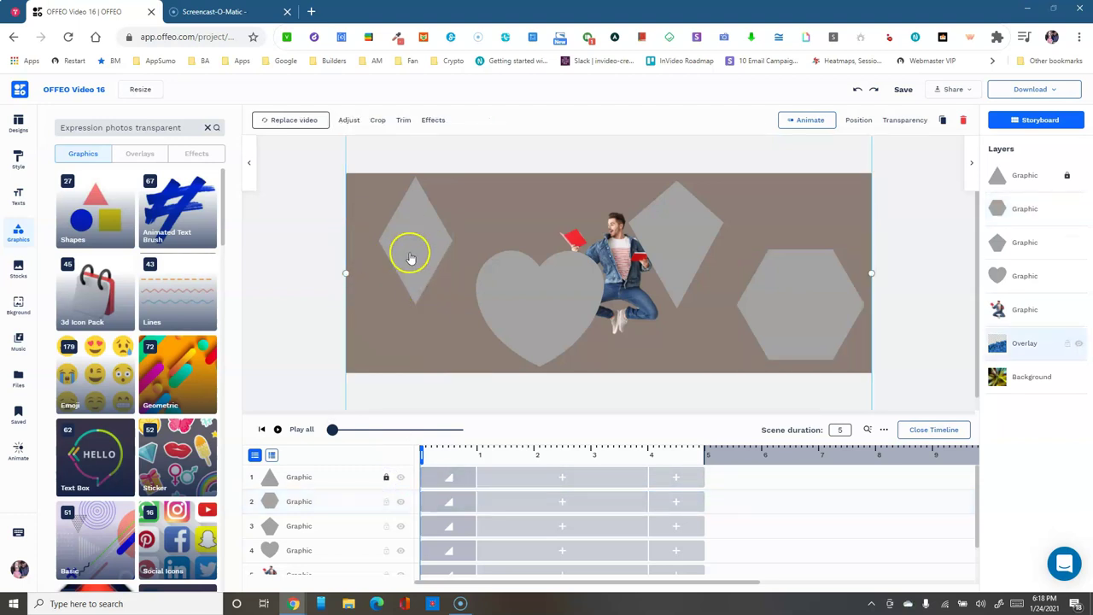
left_click(386, 478)
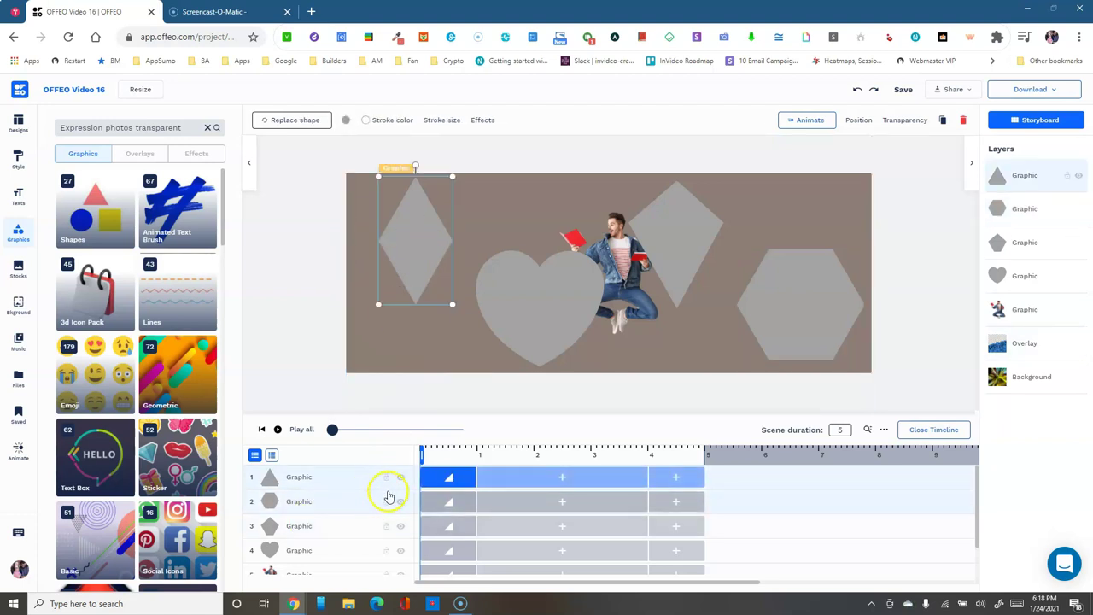
Hide and show the diamond layer twice to test its visibility setting
left_click(401, 479)
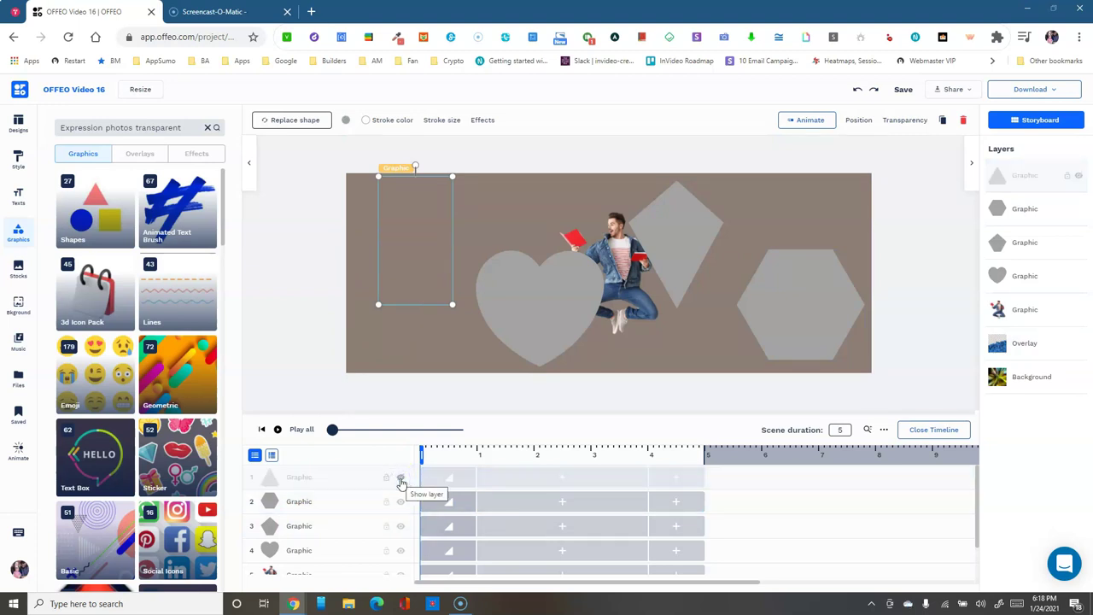
left_click(401, 479)
left_click(400, 479)
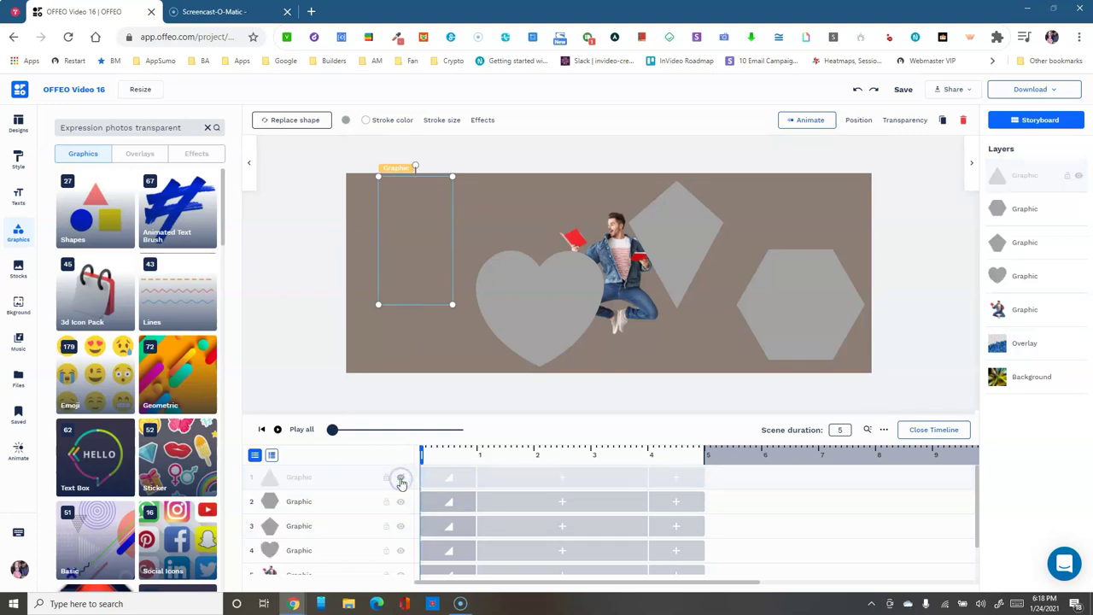
left_click(401, 479)
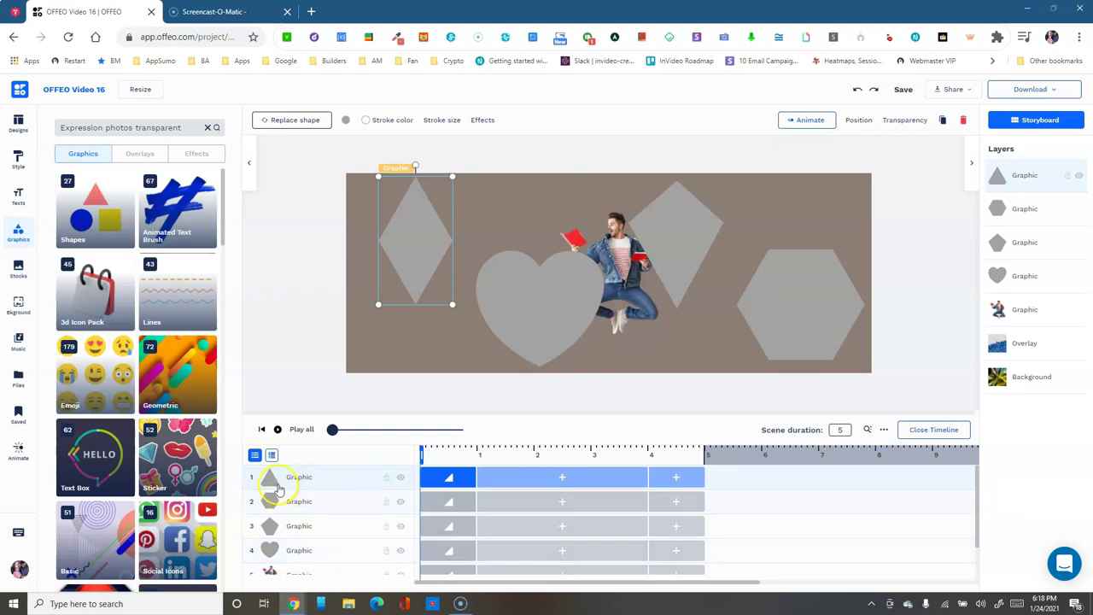
Overlap the diamond with the cut-out photo, swap their layer order so the photo is topmost, and return the diamond to its former area
left_click_drag(428, 252, 597, 254)
left_click_drag(292, 507, 319, 477)
left_click_drag(557, 230, 413, 224)
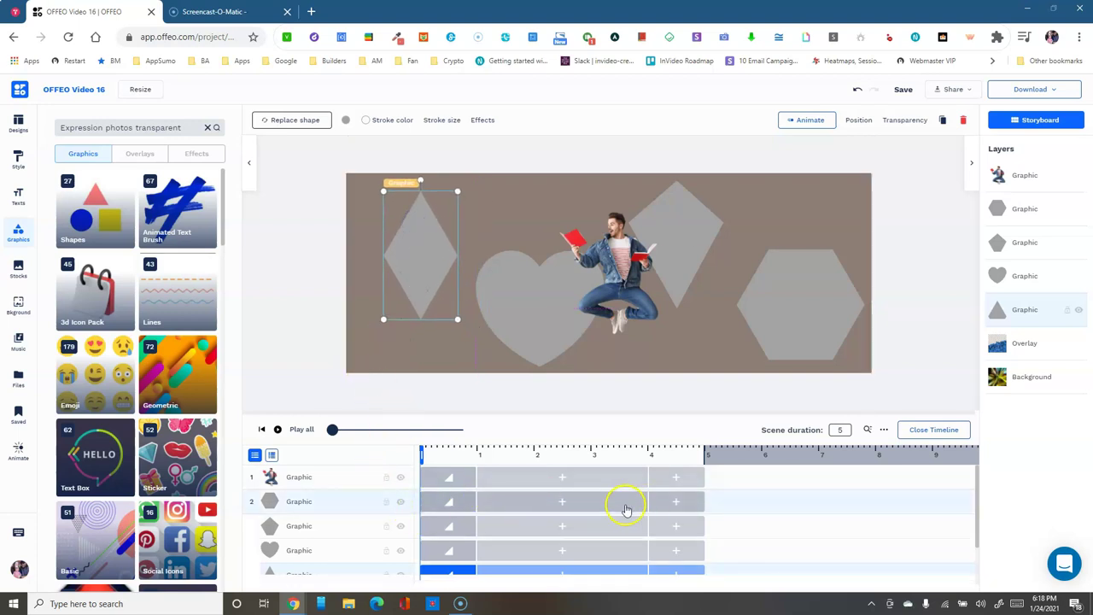
Switch the timeline to its compact row view and play the full project preview
left_click(271, 456)
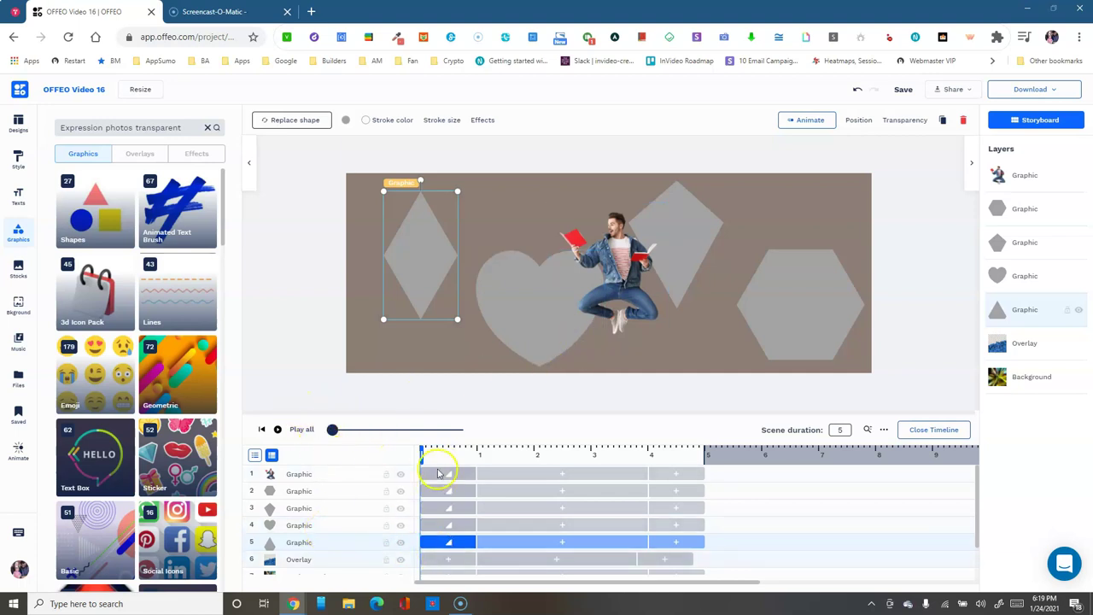
left_click(301, 429)
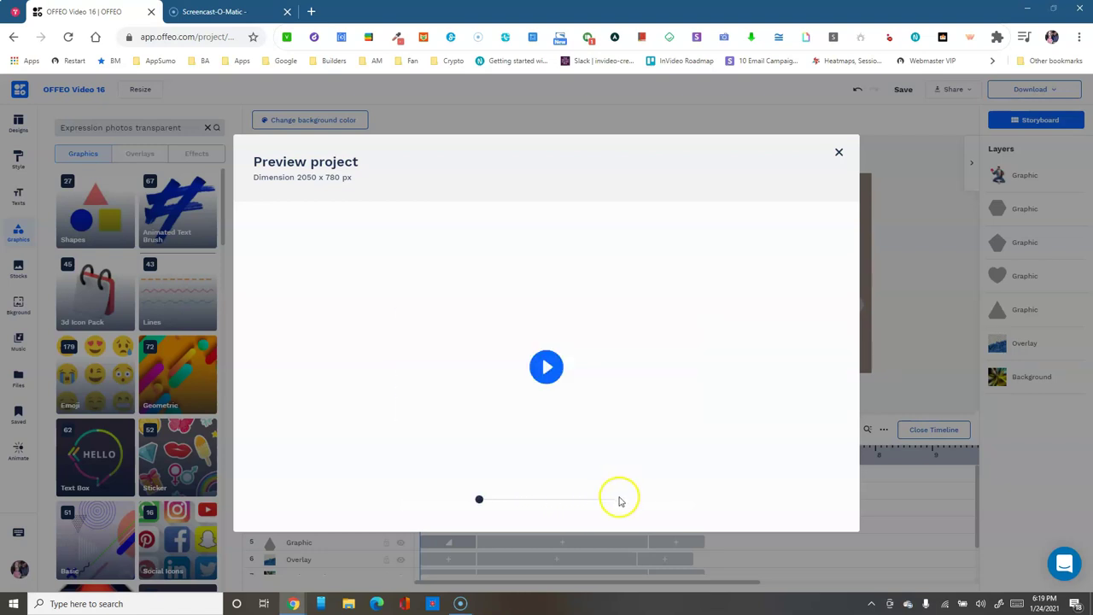
Play the project preview again, then close it to return to the canvas
left_click(549, 367)
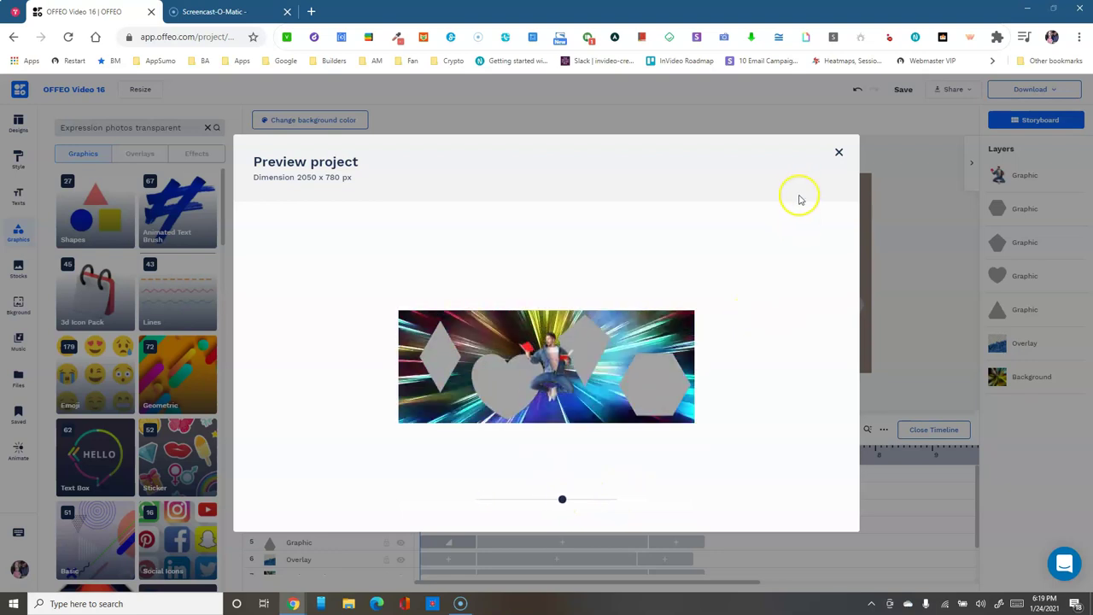
left_click(839, 153)
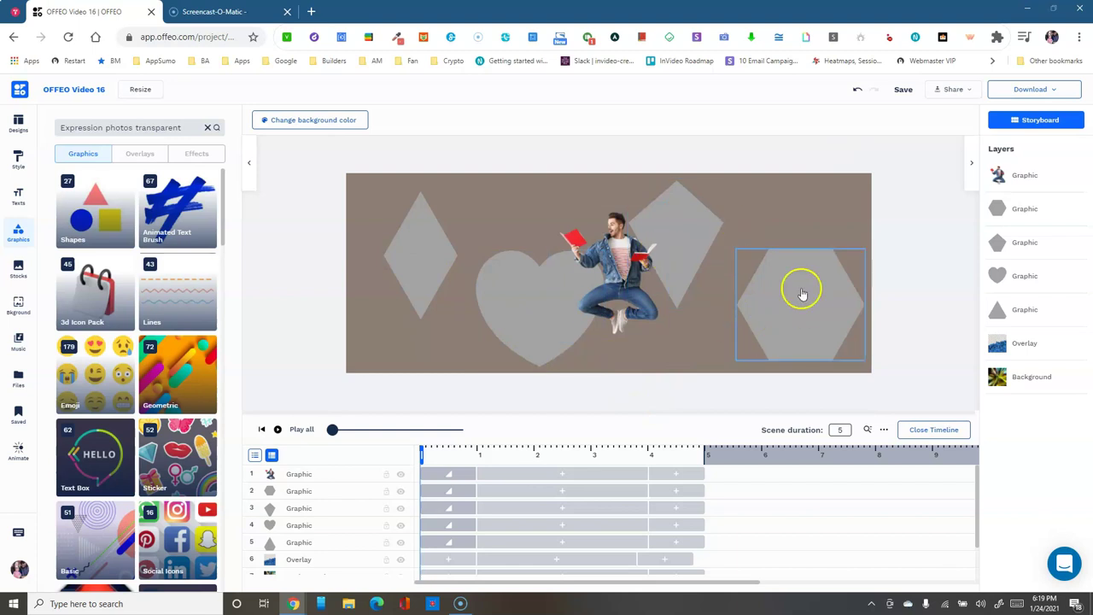
Set the diamond's entrance animation to Fade In with the From Left direction
left_click(407, 260)
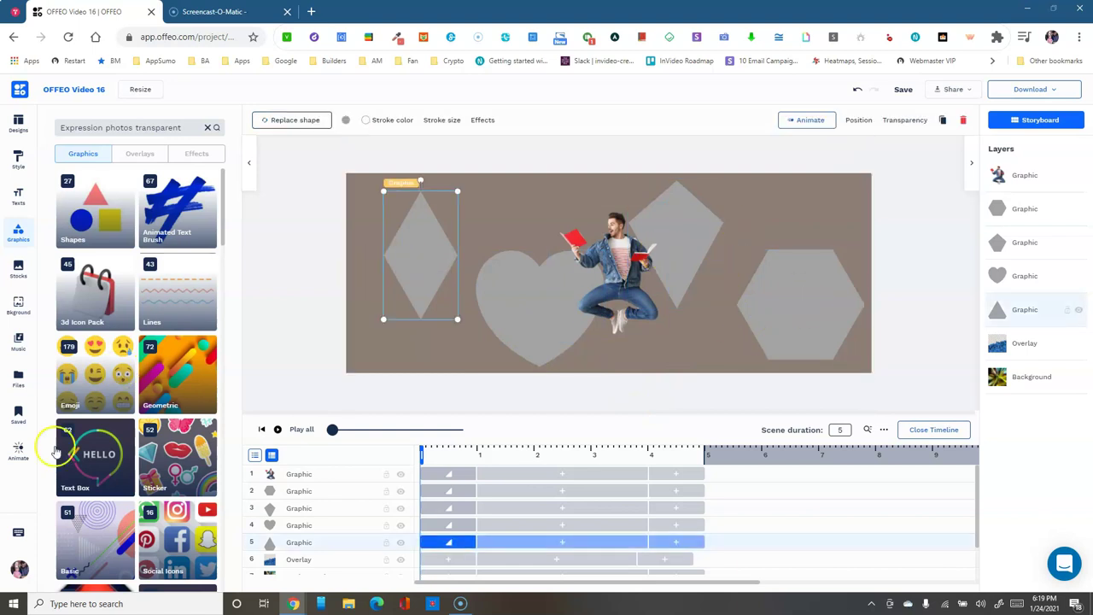
left_click(801, 119)
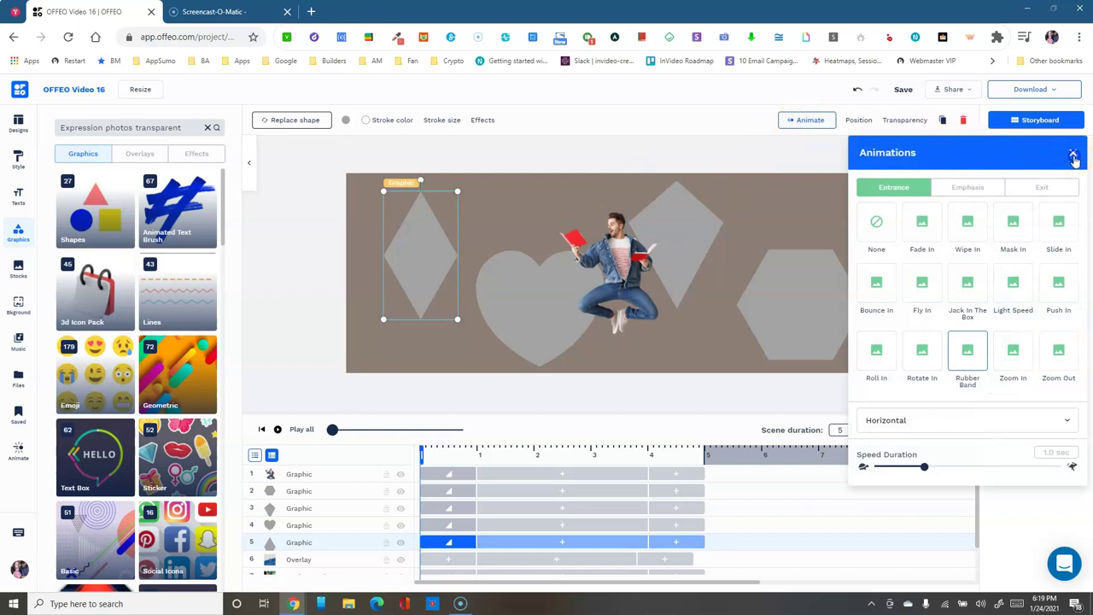
left_click(1074, 156)
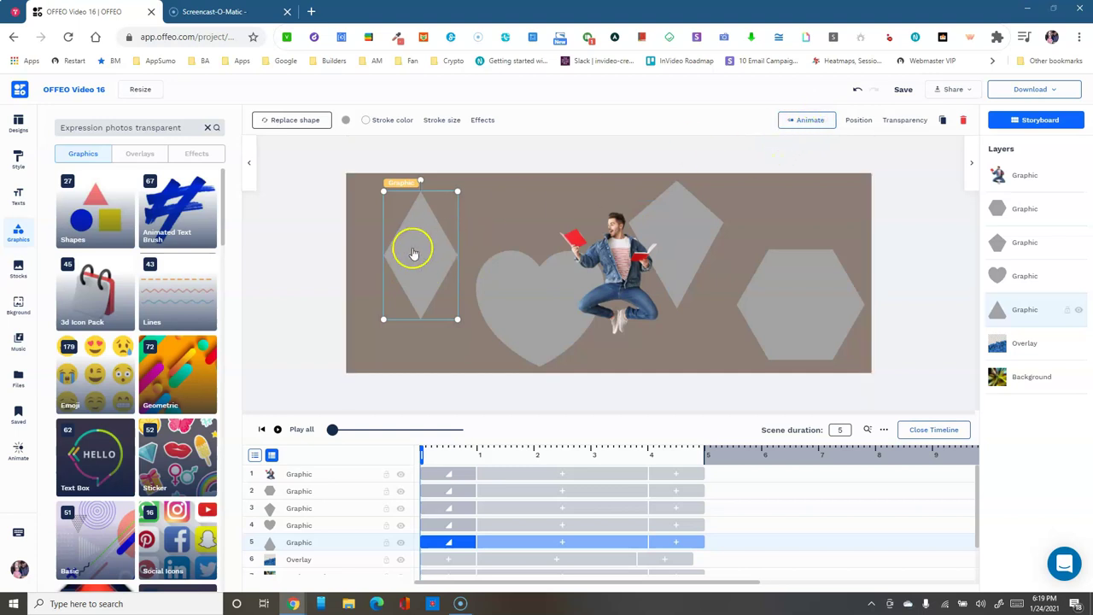
left_click(800, 119)
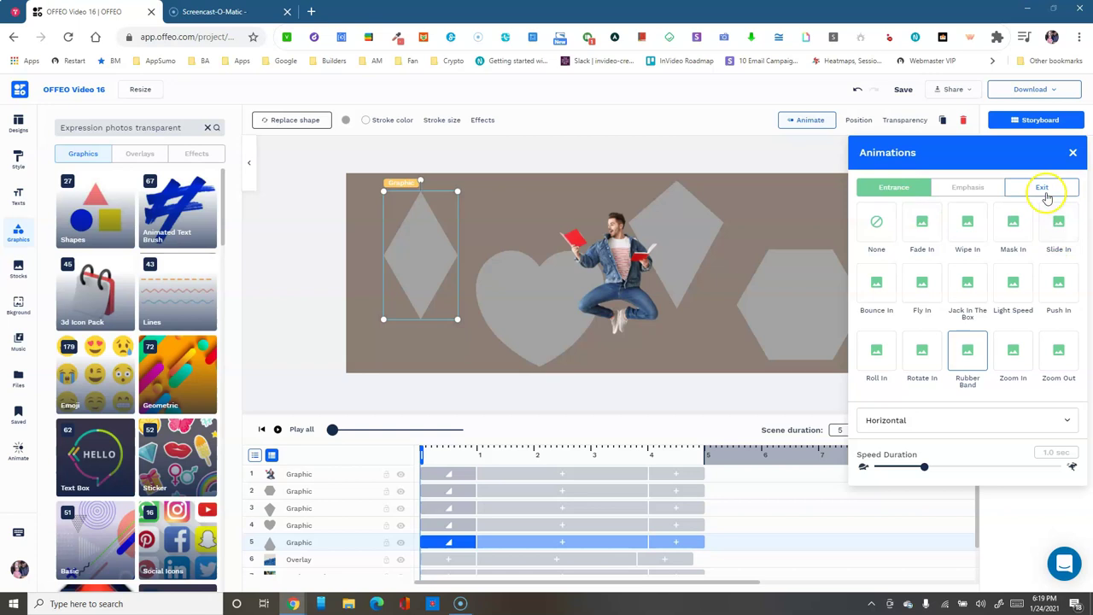
left_click(924, 233)
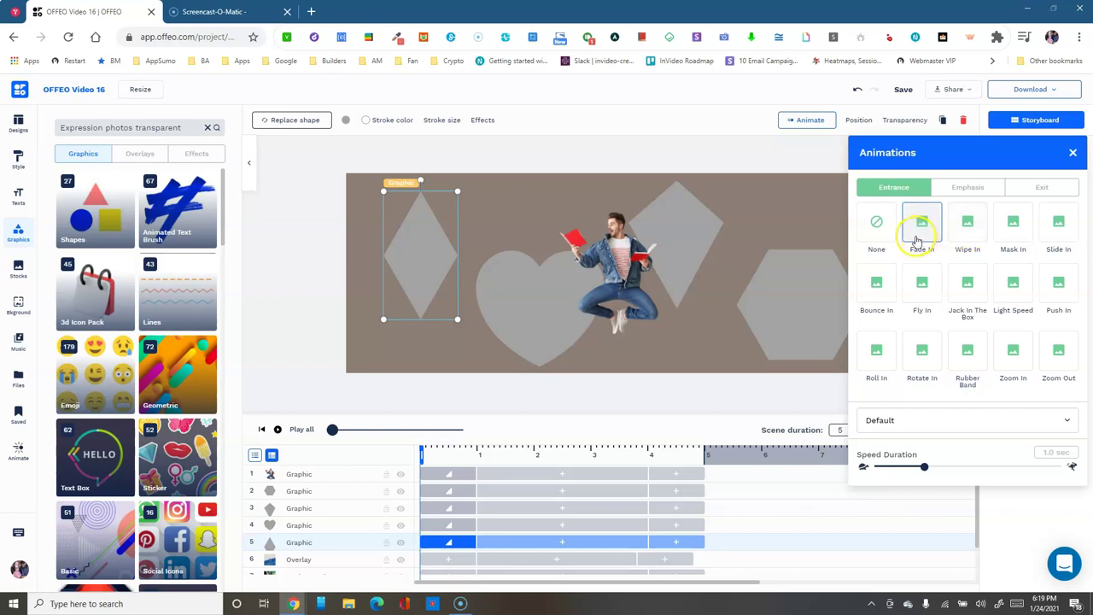
left_click(949, 422)
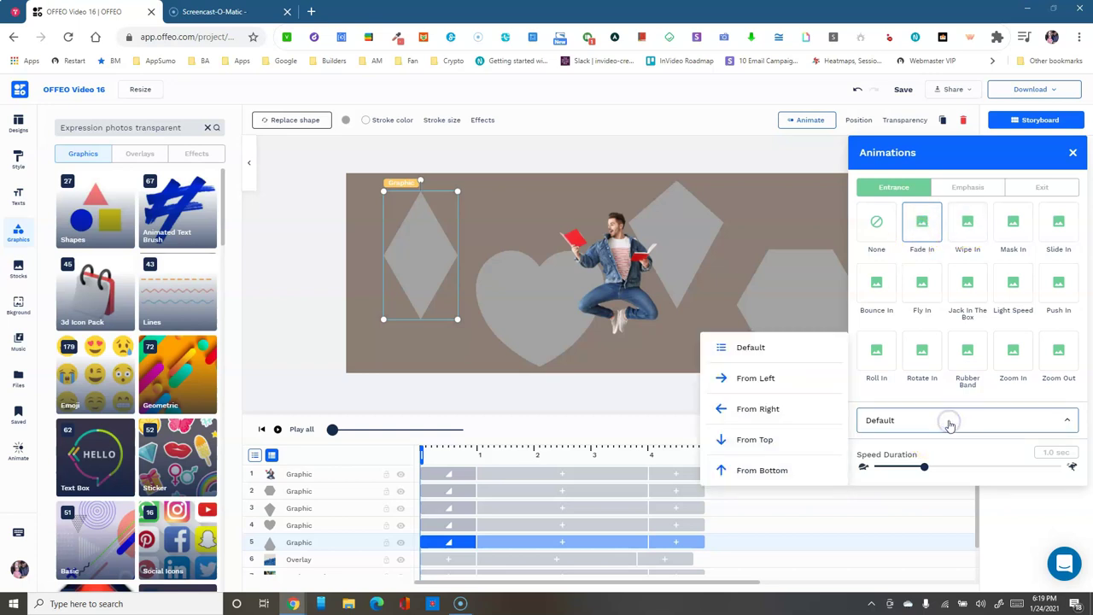
left_click(768, 391)
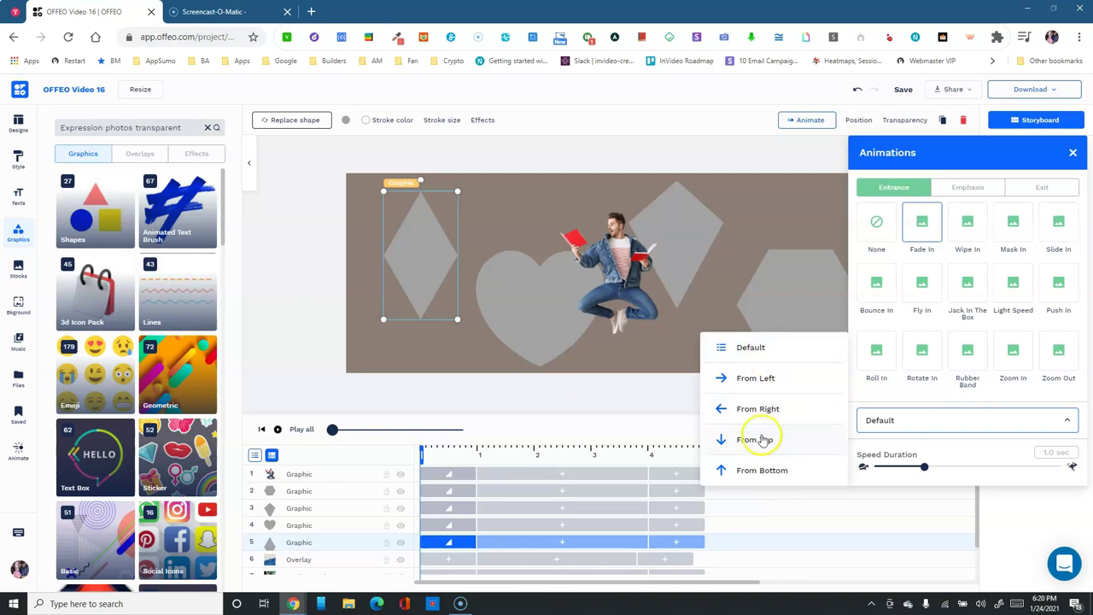
left_click(758, 382)
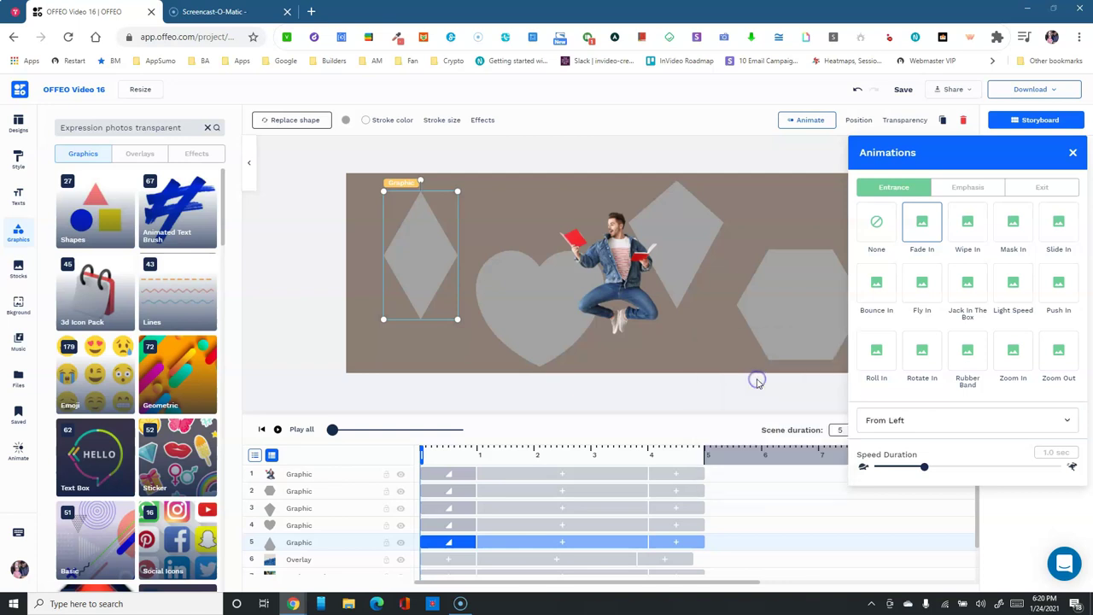
Open the entrance animation options for the heart shape
left_click(523, 307)
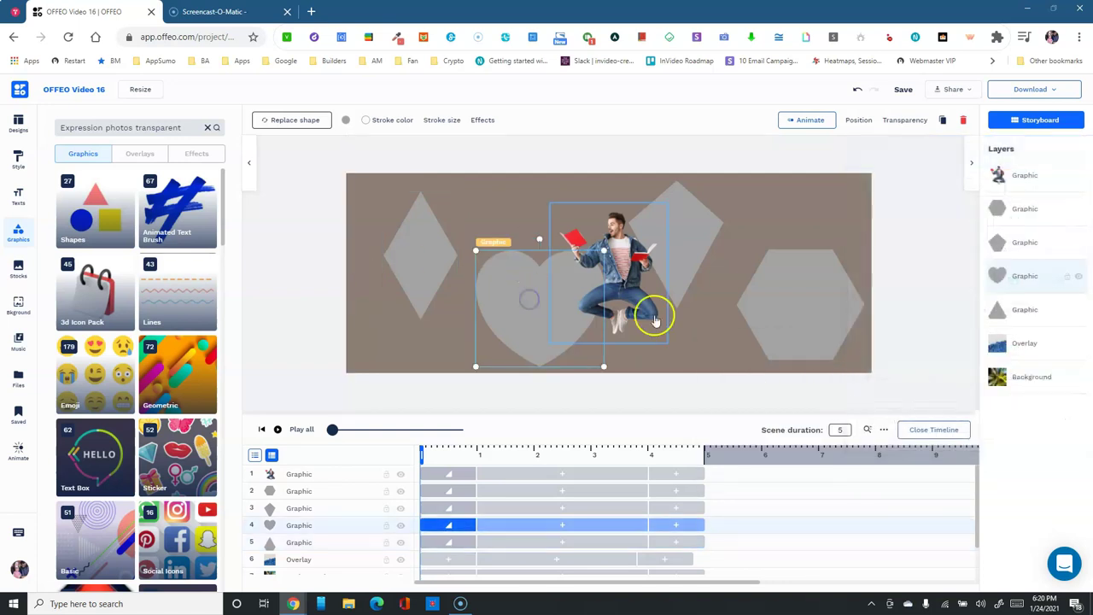
left_click(816, 119)
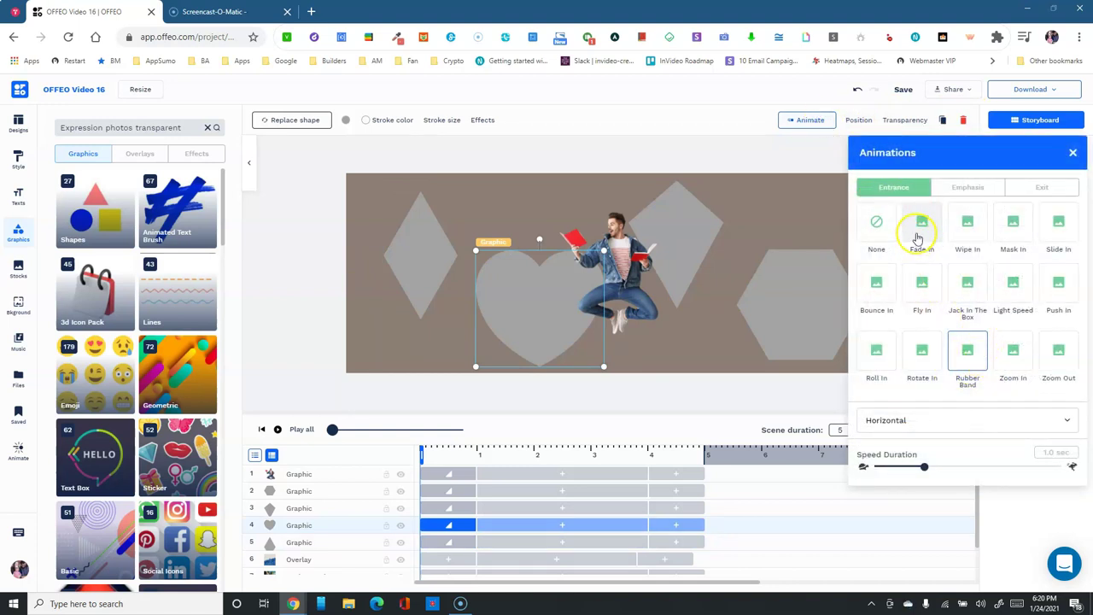
Apply a Bounce In entrance animation from the top to the heart shape
left_click(880, 301)
left_click(902, 420)
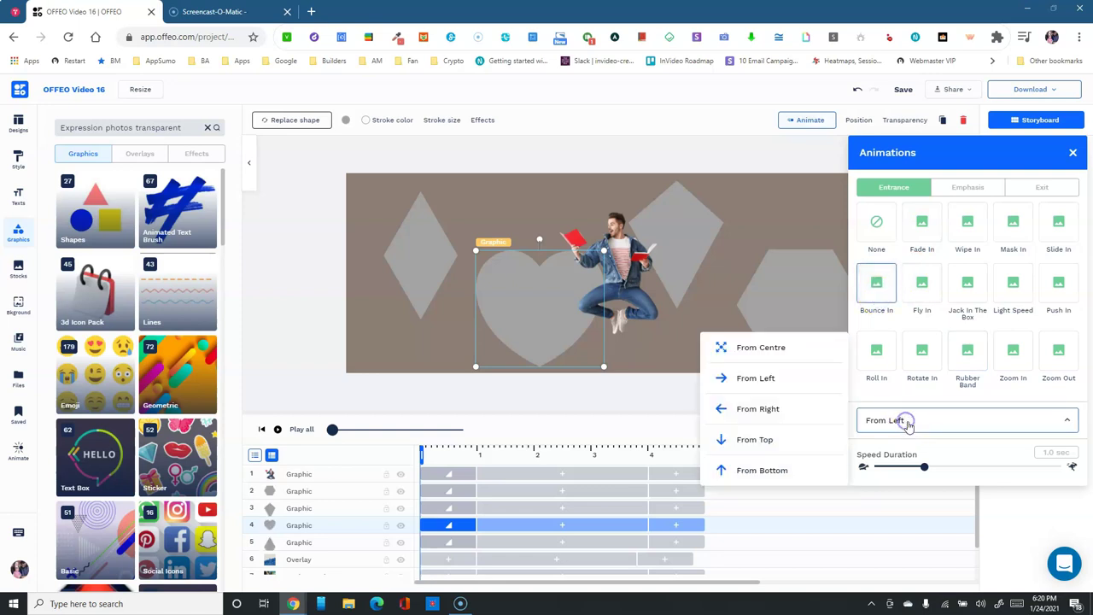
left_click(756, 440)
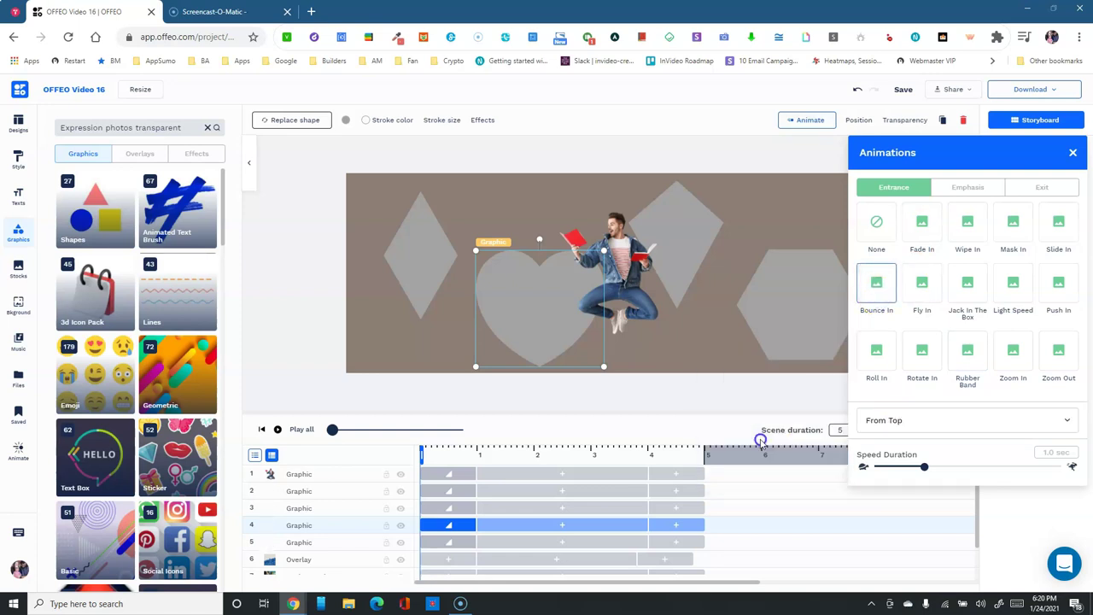
left_click(1072, 153)
Give the kite-shaped graphic behind the jumping man a Zoom In entrance animation from the bottom
left_click(683, 232)
left_click(803, 120)
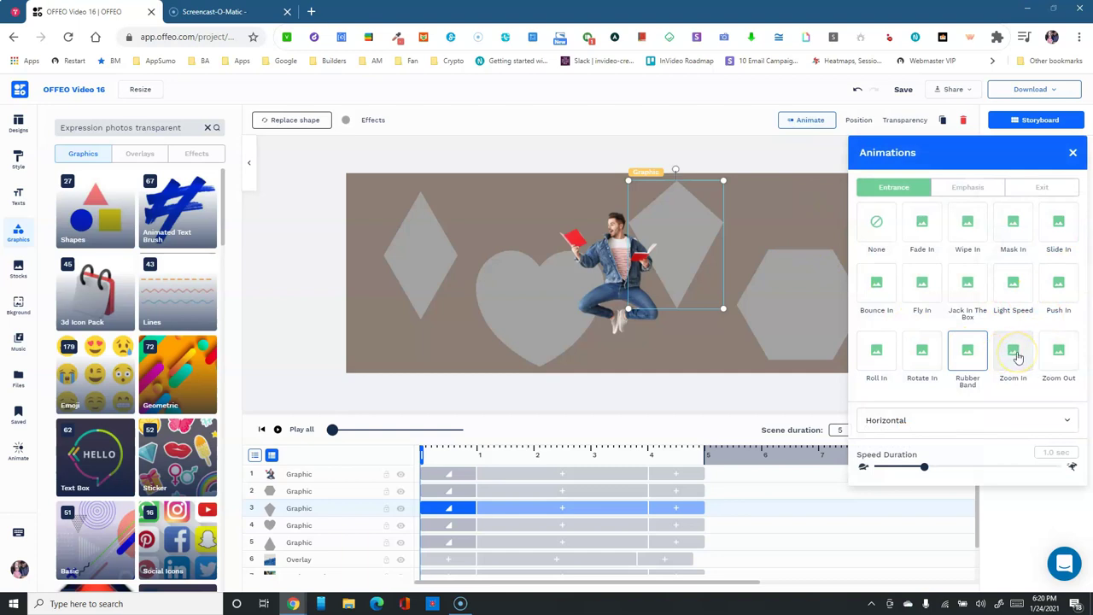
left_click(1017, 355)
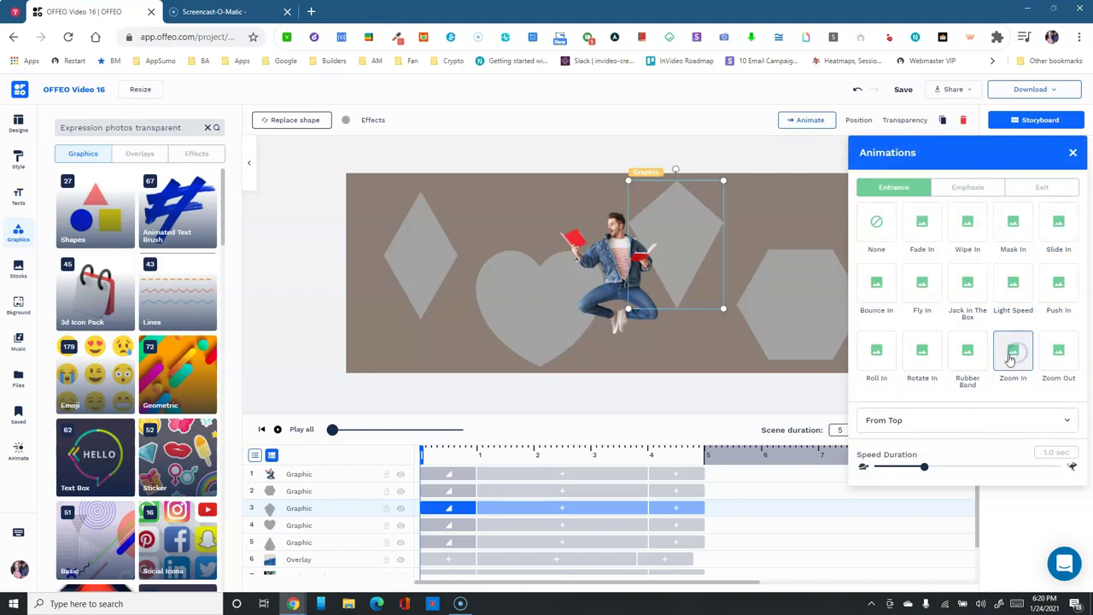
left_click(885, 422)
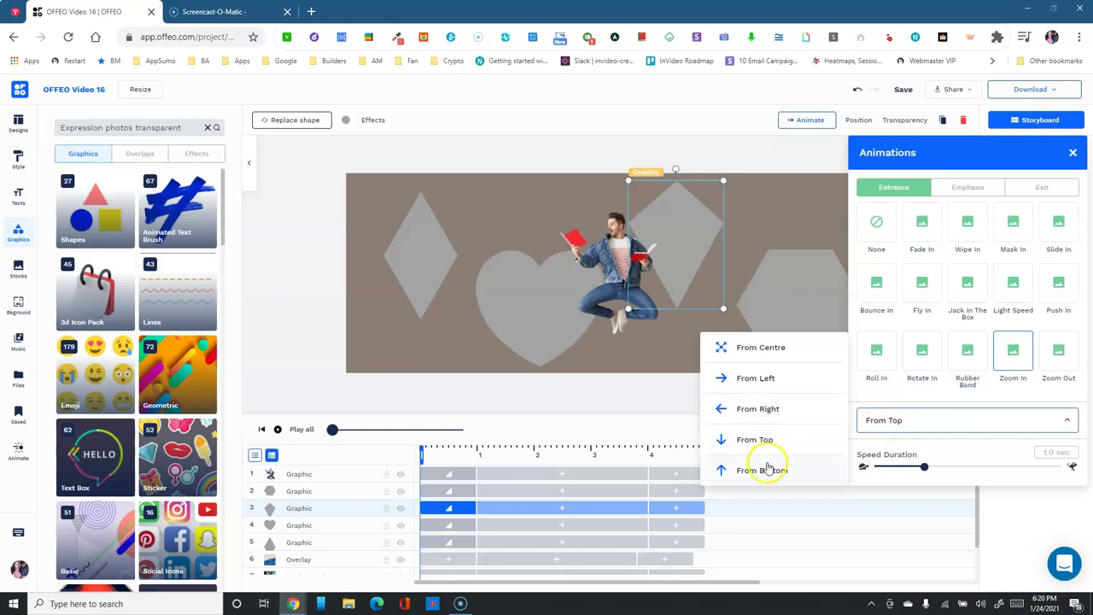
left_click(768, 465)
Give the hexagon a Roll In entrance animation from the right
left_click(797, 340)
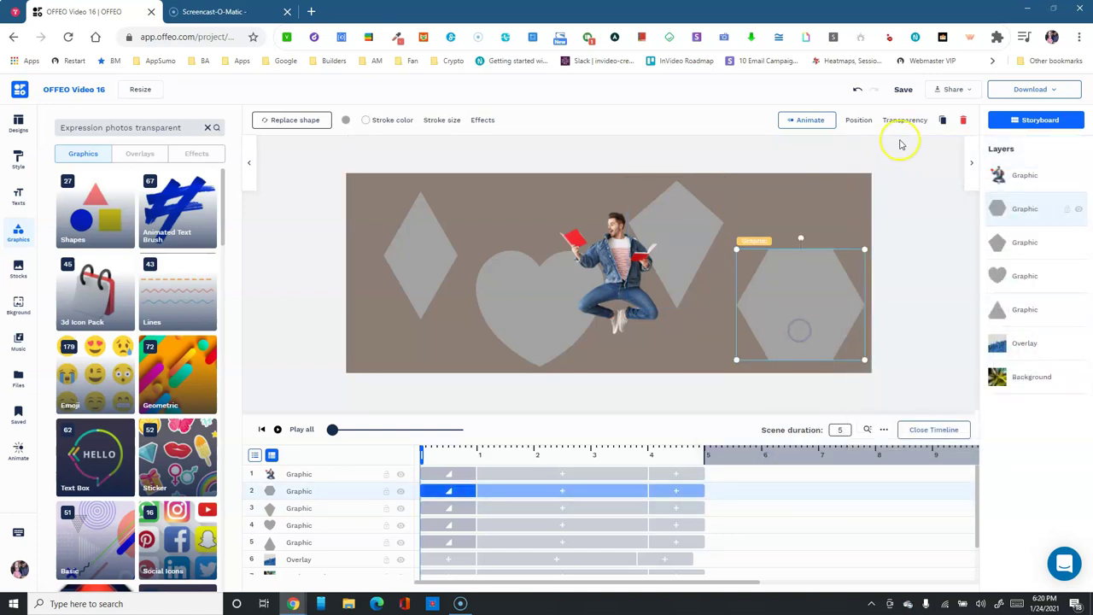
left_click(809, 119)
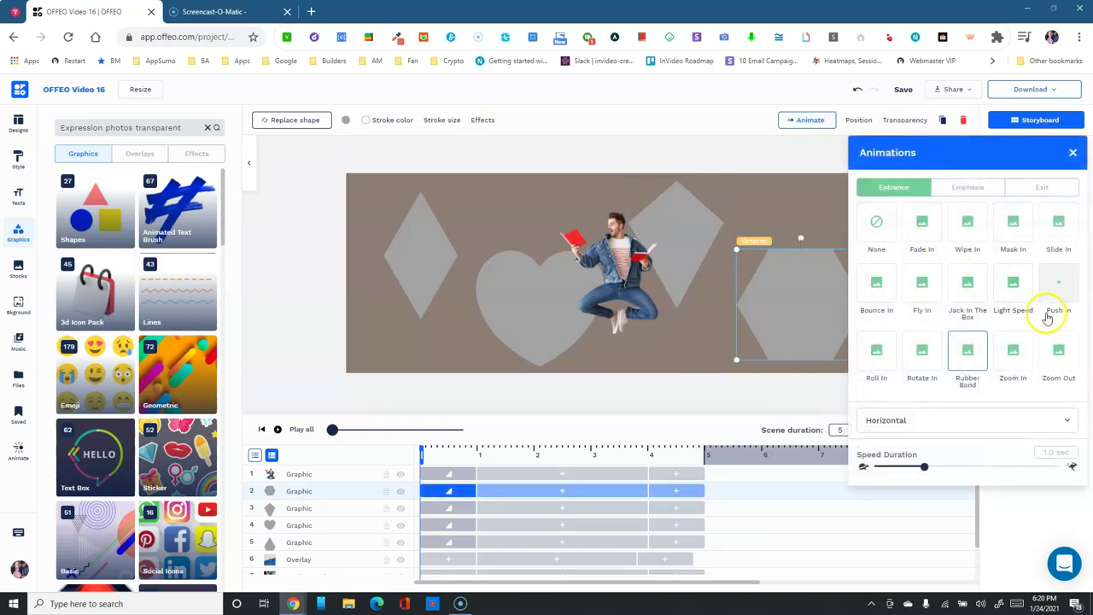
left_click(885, 365)
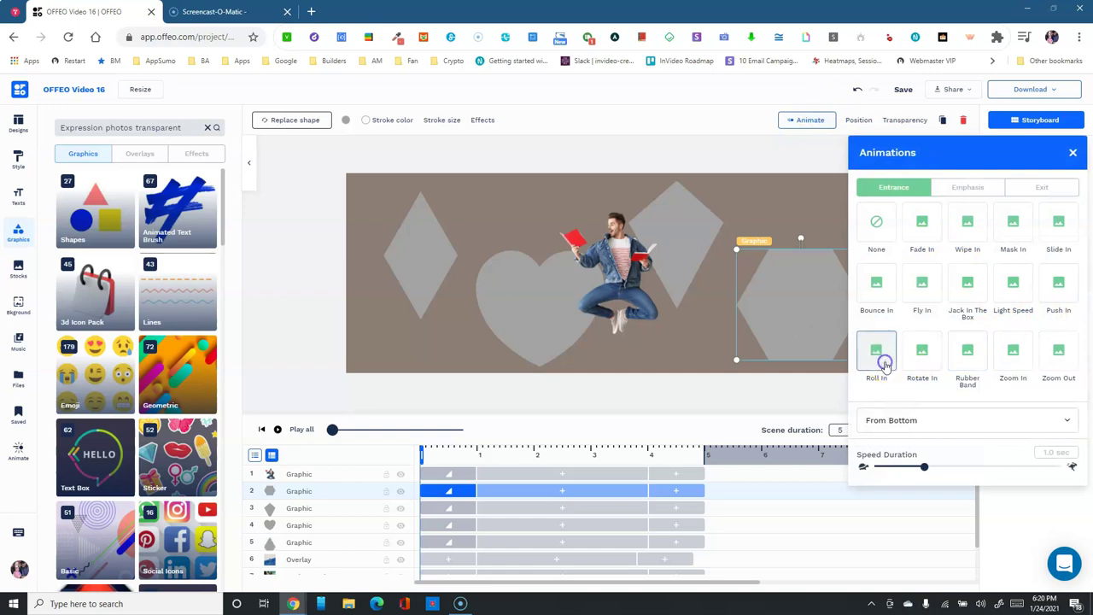
left_click(908, 419)
left_click(786, 413)
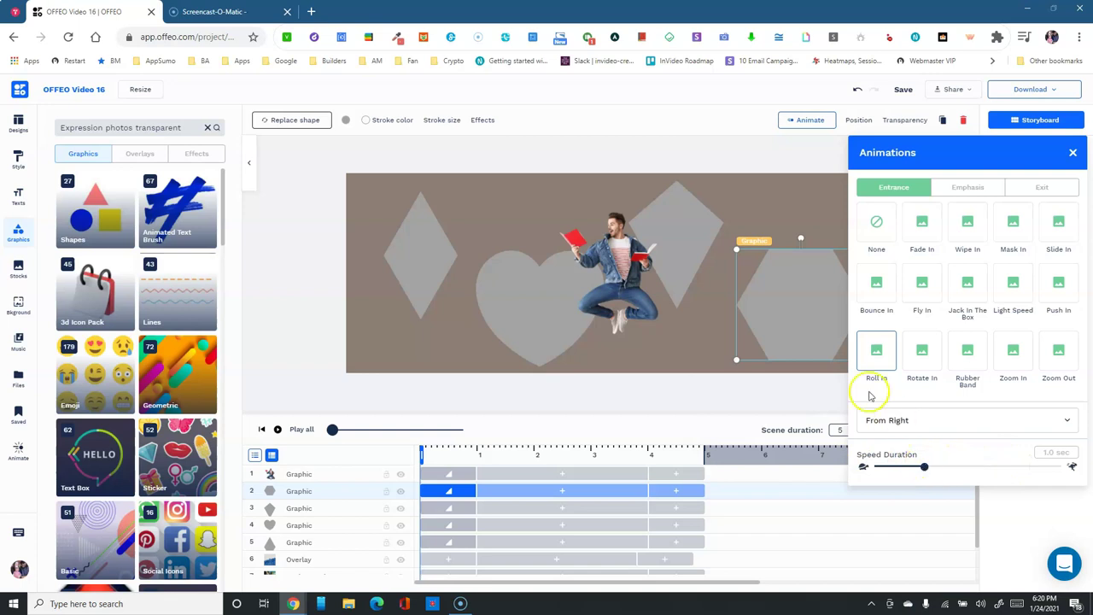
Try shortening the hexagon's entrance to 0.4 seconds and shifting its exit segment, and restore the entrance to 1.0 second
mouse_move(926, 470)
left_mouse_down()
mouse_move(898, 470)
mouse_move(917, 471)
left_mouse_up()
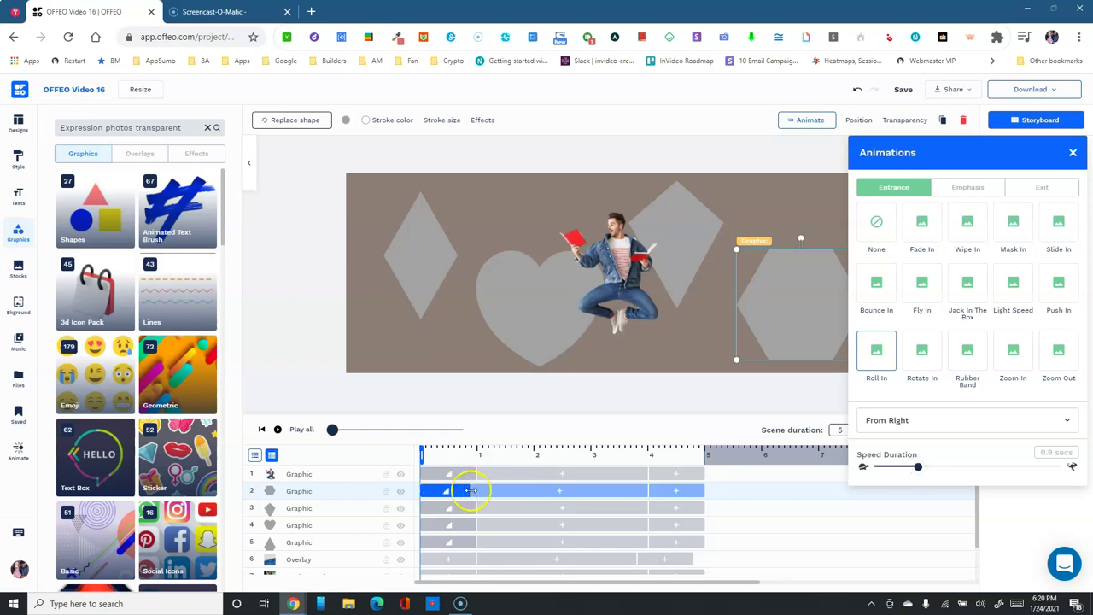
left_click_drag(918, 470, 884, 468)
left_click(434, 493)
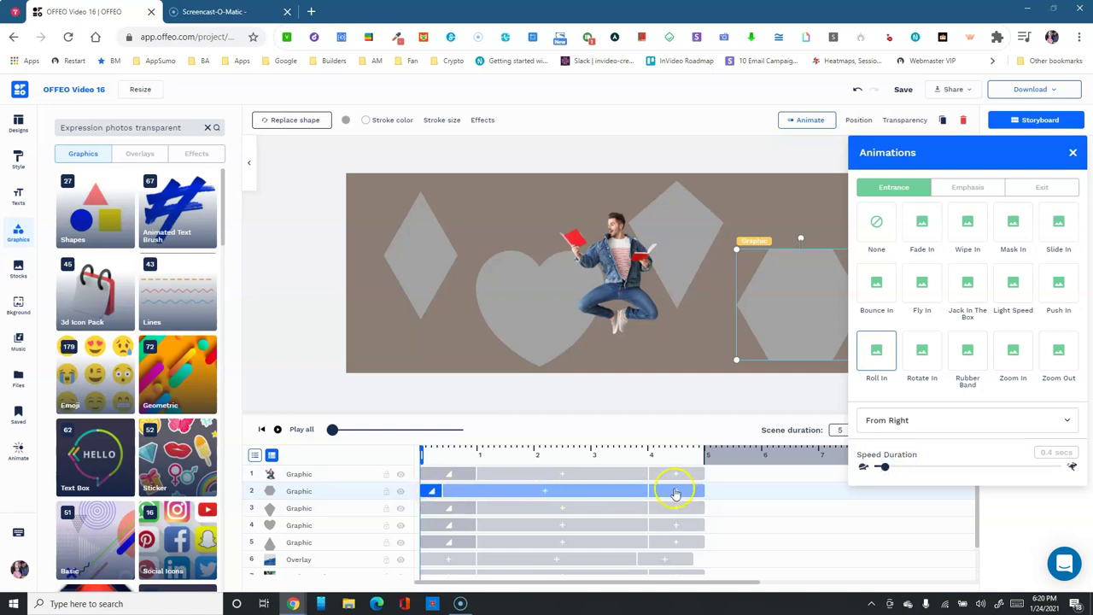
left_click_drag(650, 496, 652, 491)
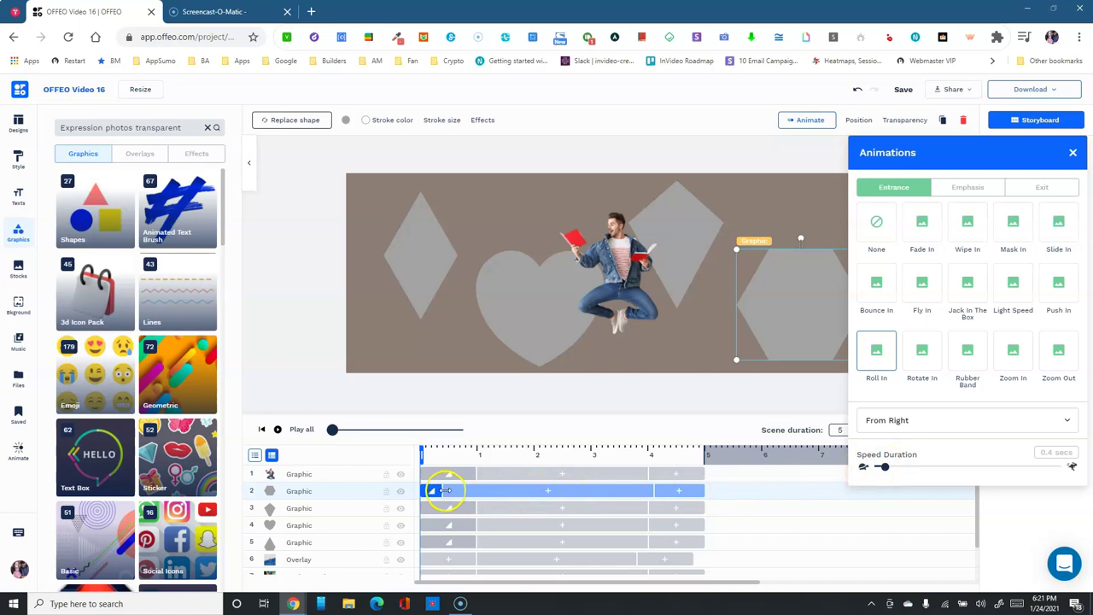
left_click_drag(453, 494, 480, 491)
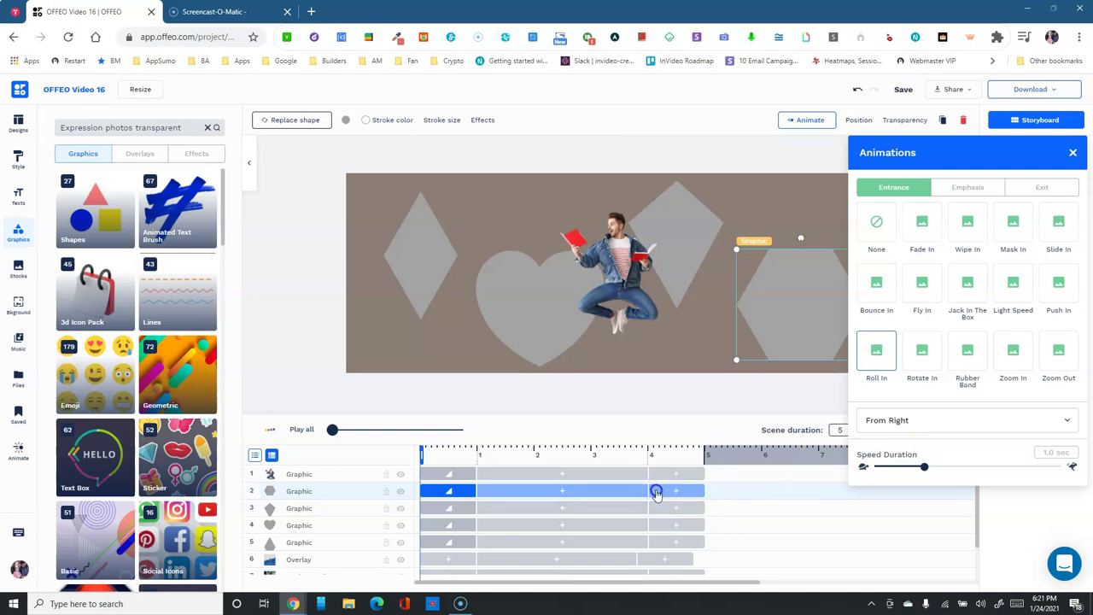
left_click(1073, 152)
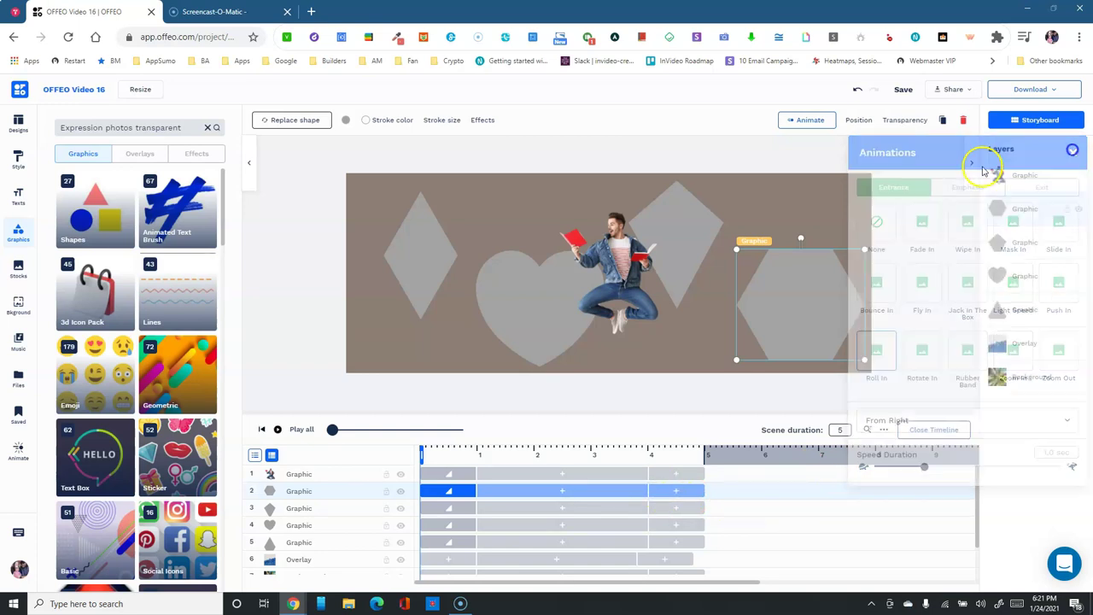
Play the scene on the canvas and preview the whole project to check the entrance animations
left_click(283, 432)
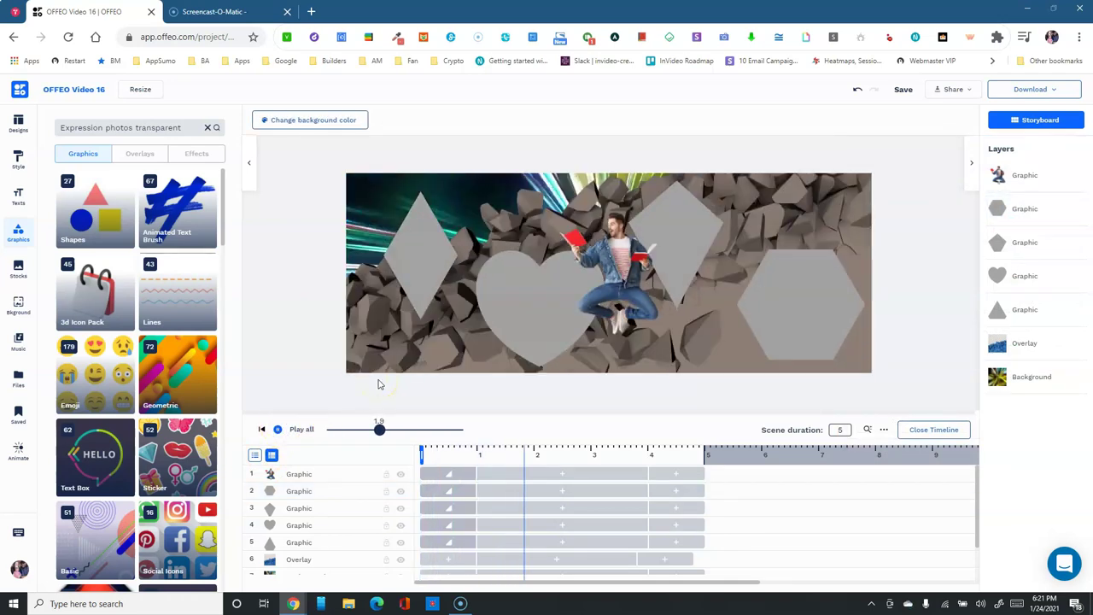
left_click(301, 431)
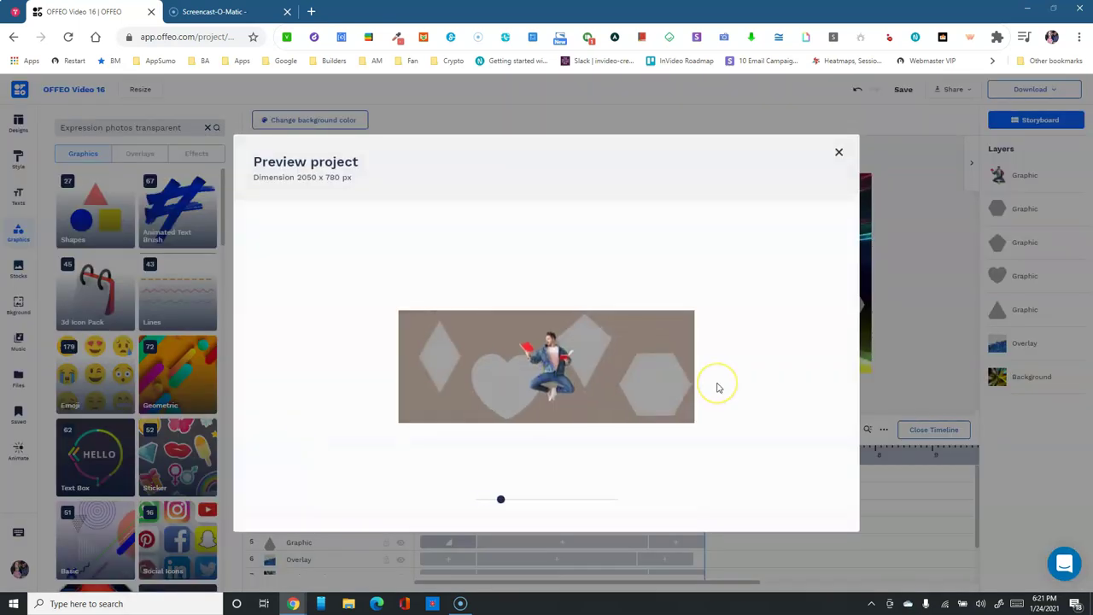
left_click(838, 152)
Lengthen the diamond's entrance animation to 2.0 seconds
left_click(422, 253)
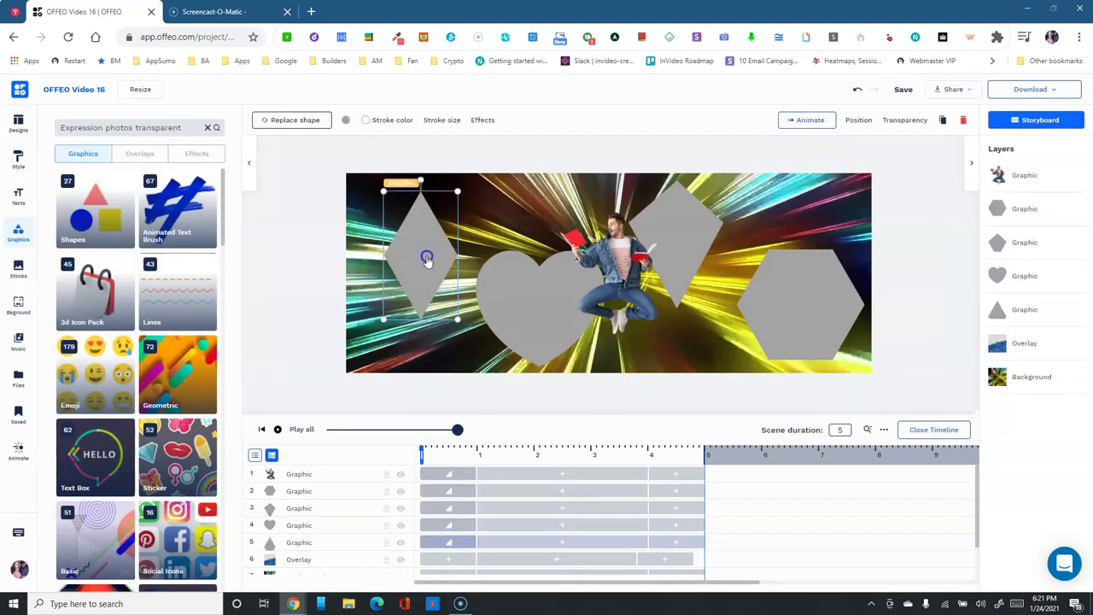
left_click(823, 124)
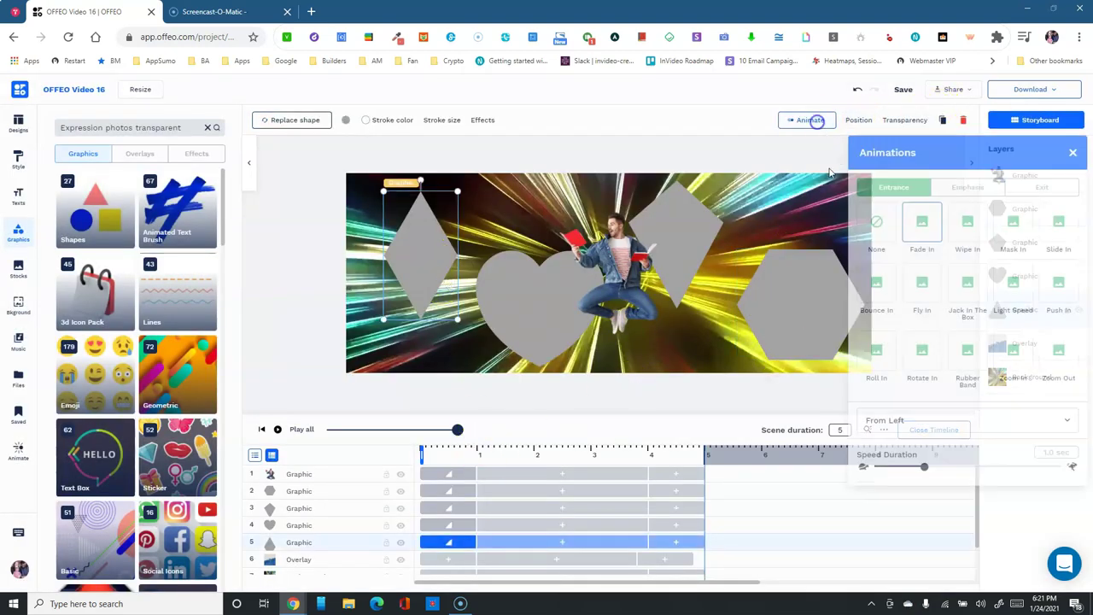
left_click_drag(927, 470, 991, 474)
Set the heart's Bounce In entrance duration to 2.0 seconds
left_click(522, 313)
left_click(790, 122)
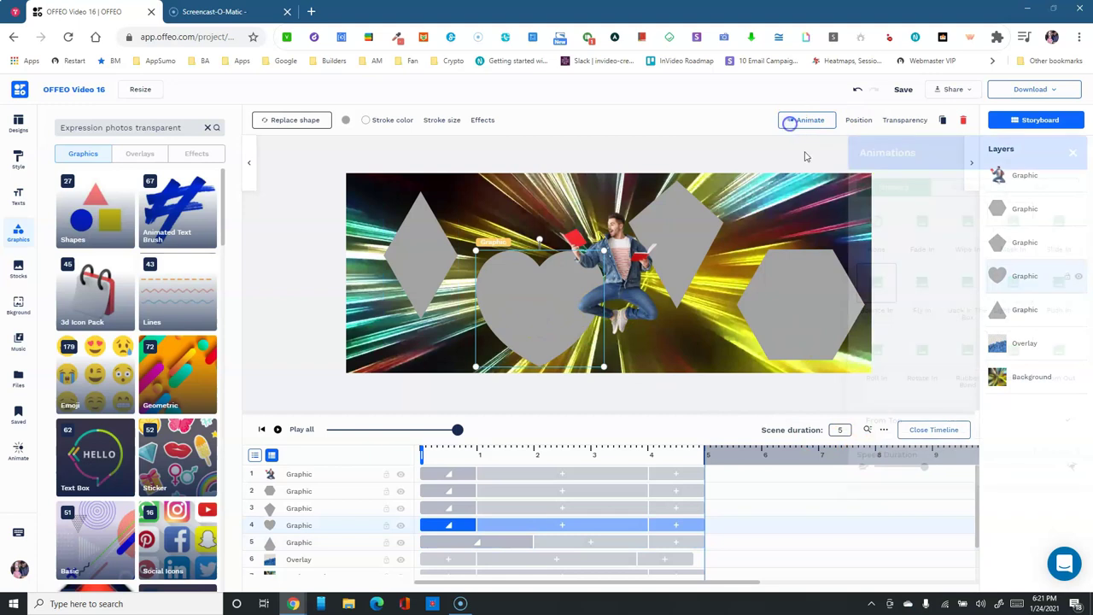
left_click(928, 486)
left_click_drag(927, 475, 978, 472)
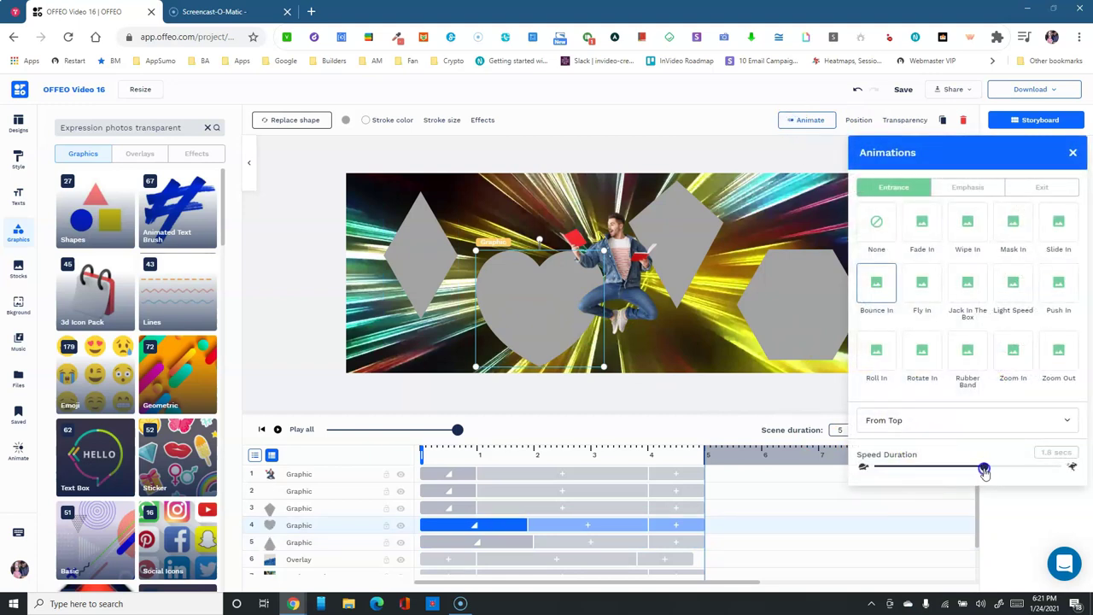
Set the kite shape's Zoom In entrance duration to 2.0 seconds
left_click(708, 239)
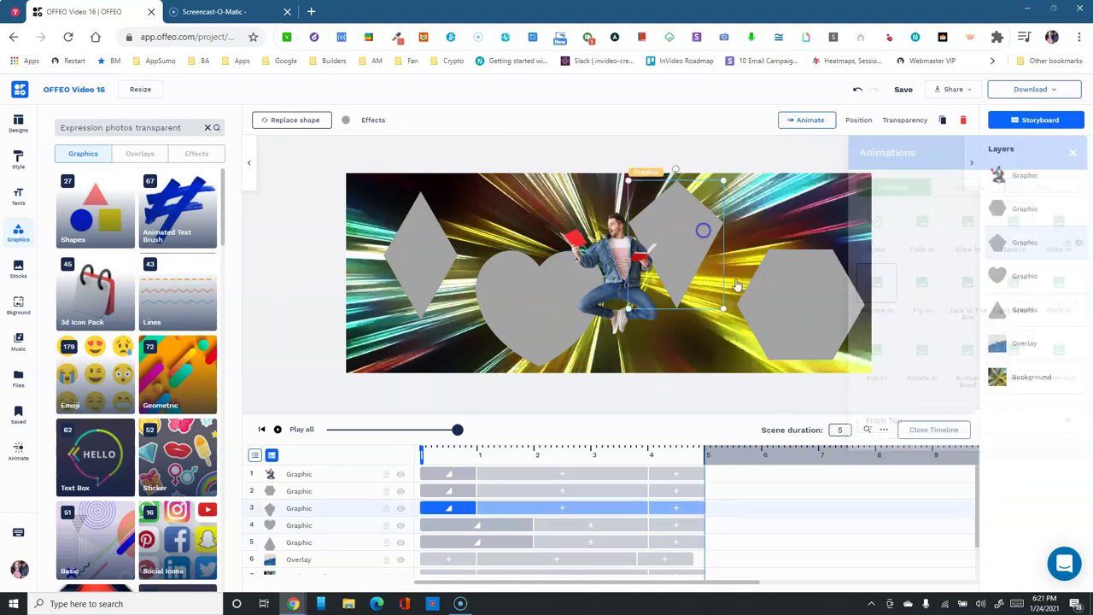
left_click(806, 120)
left_click_drag(897, 467, 938, 468)
left_click_drag(1025, 471, 1009, 473)
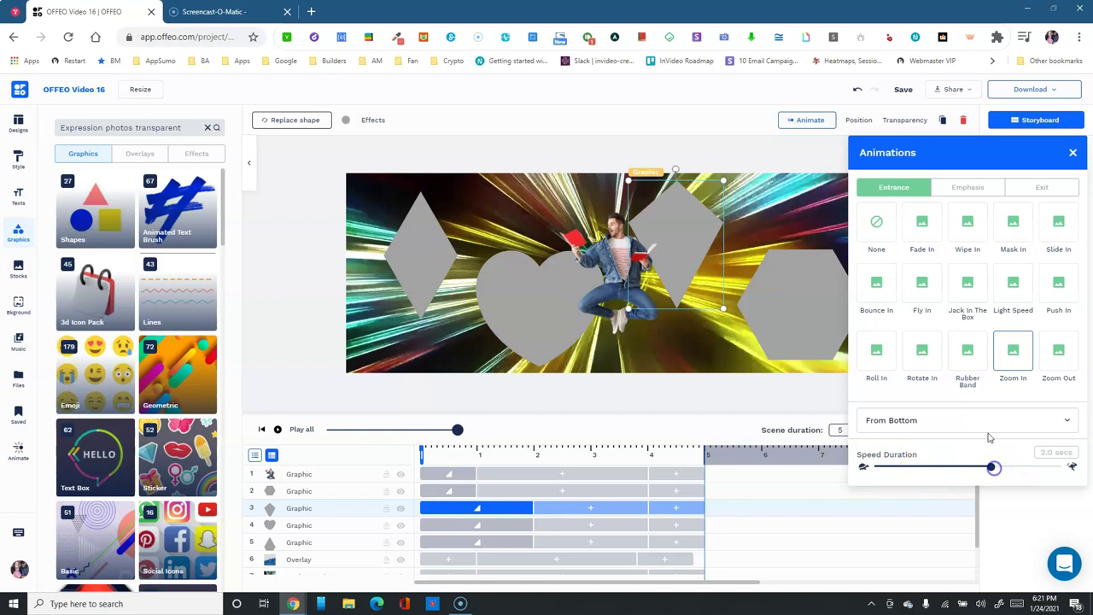
Set the hexagon's Roll In entrance duration to 2.0 seconds
left_click(795, 278)
left_click(809, 119)
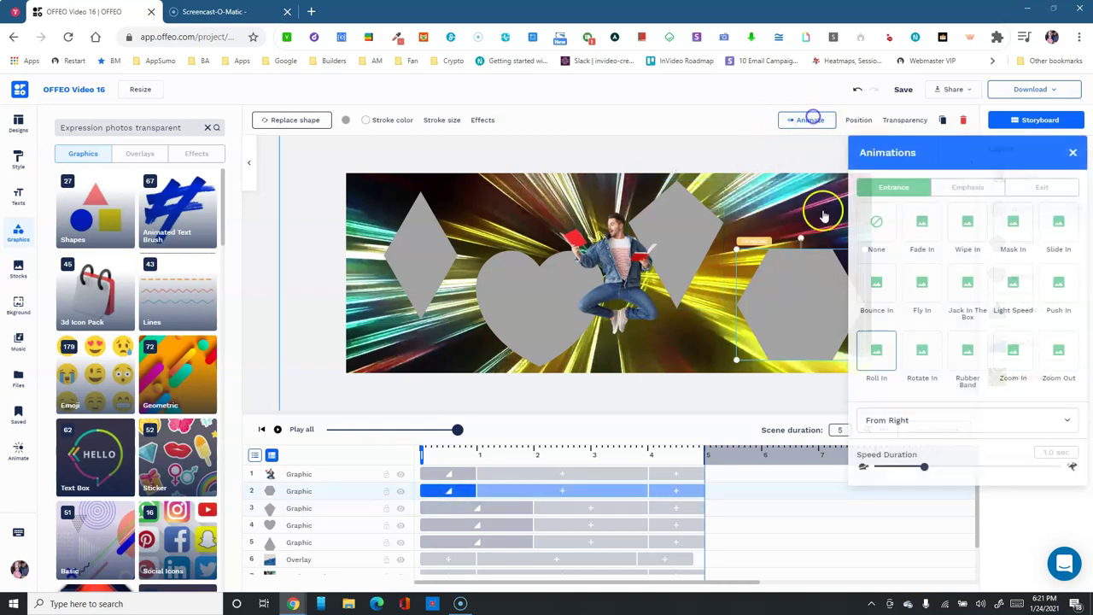
left_click_drag(926, 467, 983, 472)
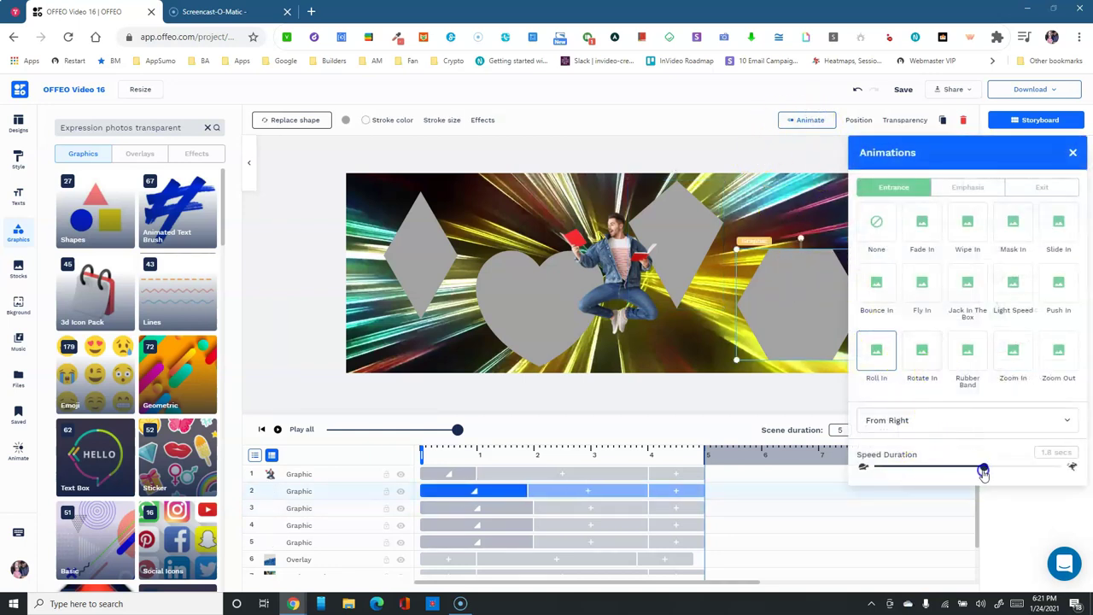
left_click(228, 493)
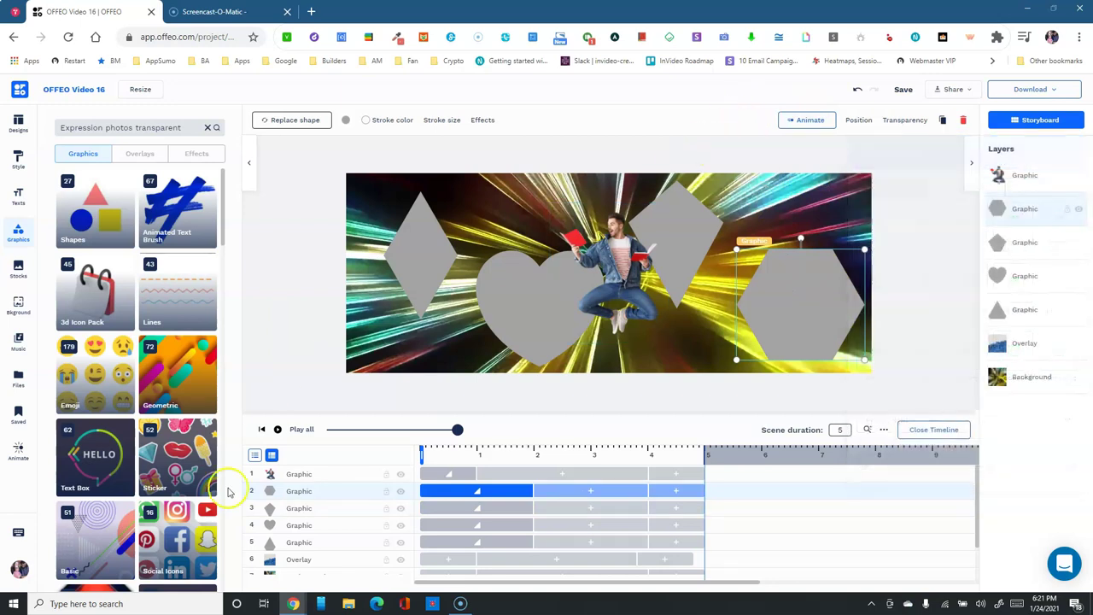
Preview the whole project to check the slower shape entrances
left_click(300, 428)
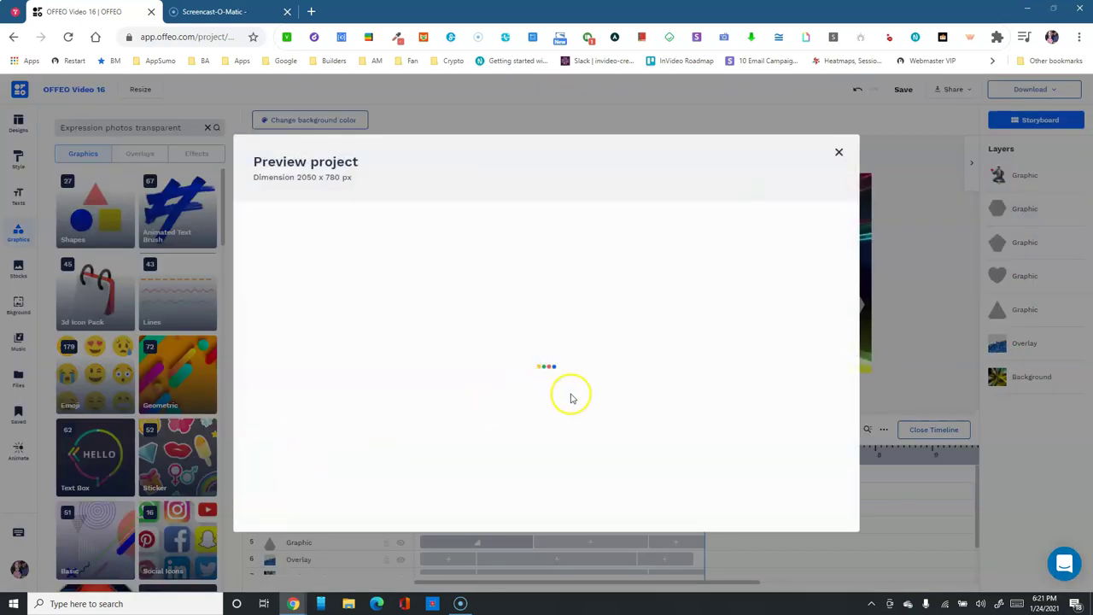
left_click(547, 377)
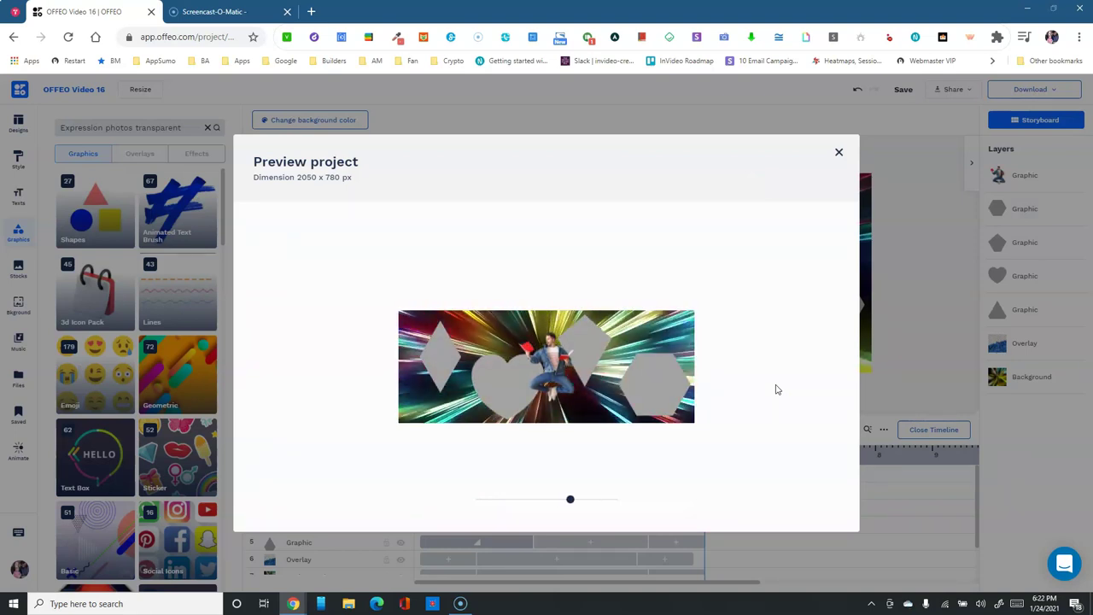
left_click(839, 152)
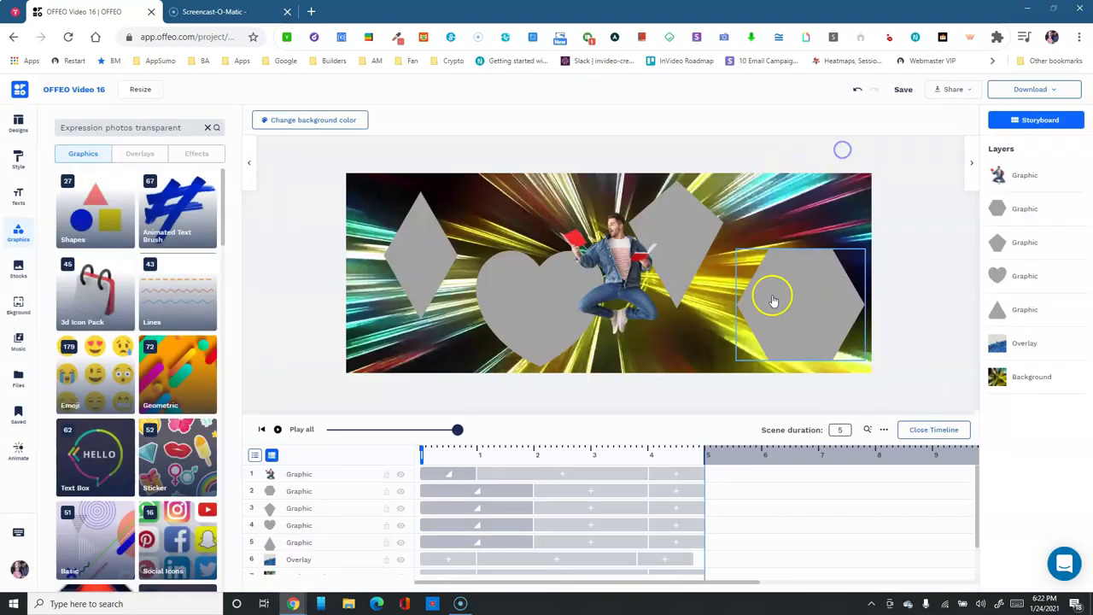
Change the jumping man's entrance animation to Jack In The Box with a duration of 2.0 seconds
left_click(608, 257)
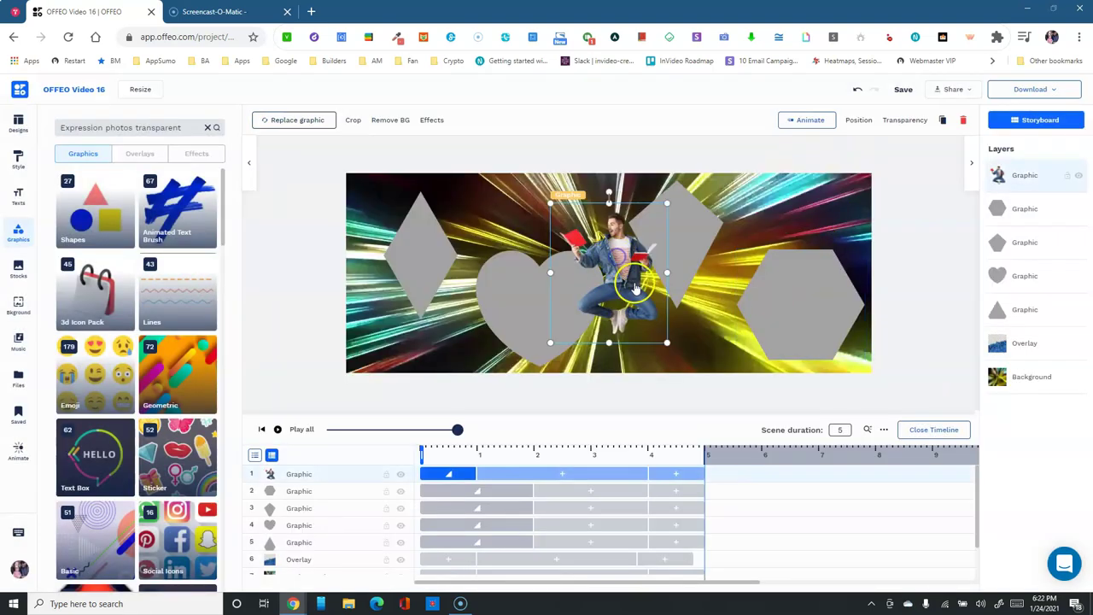
left_click(812, 120)
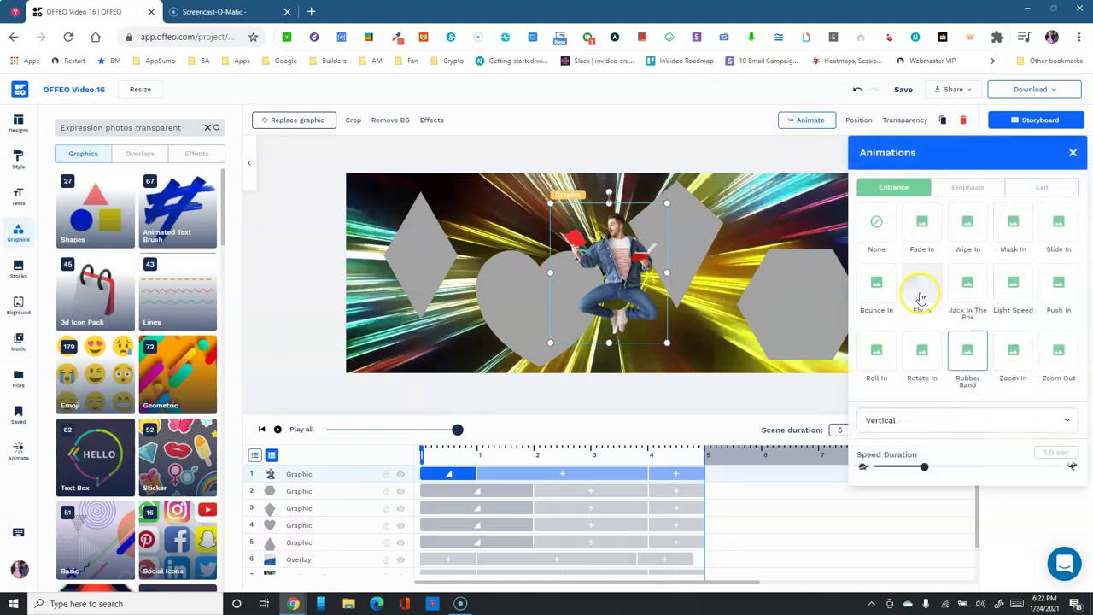
left_click(970, 293)
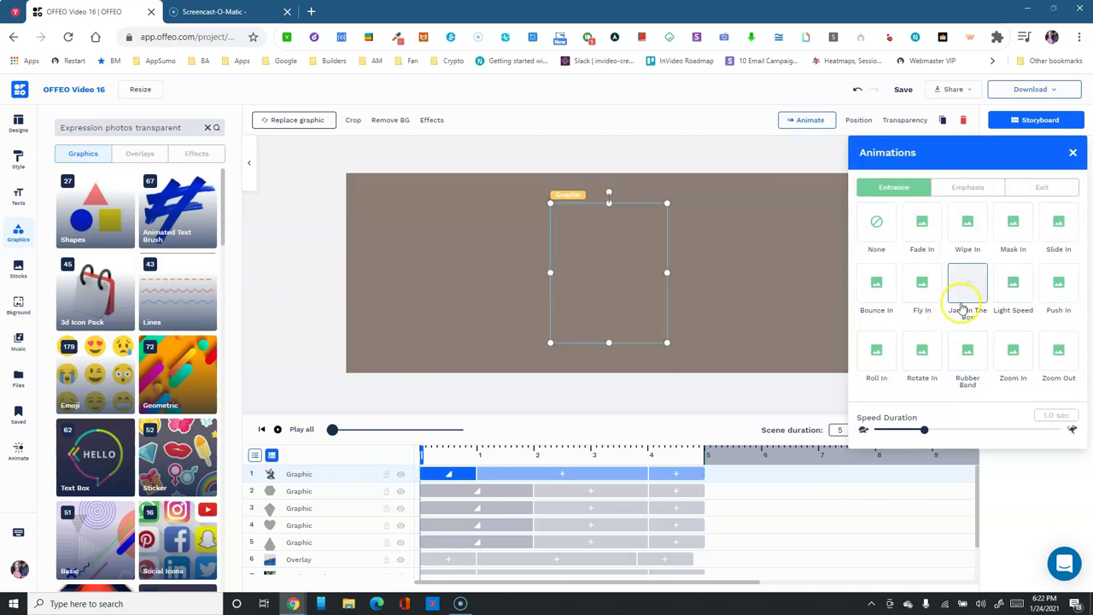
left_click_drag(926, 432, 995, 433)
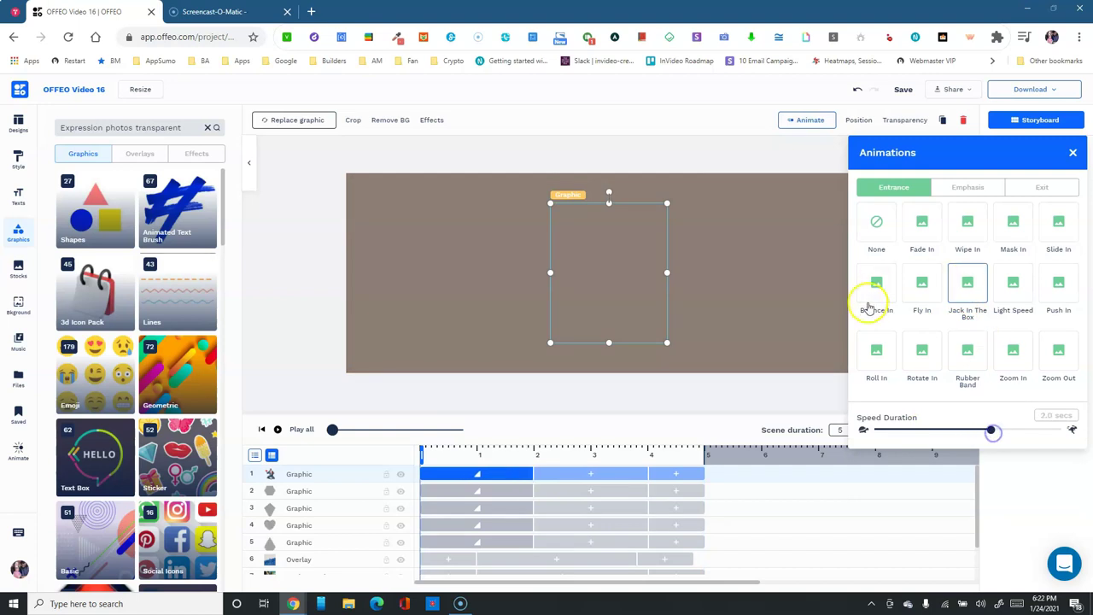
left_click(1073, 155)
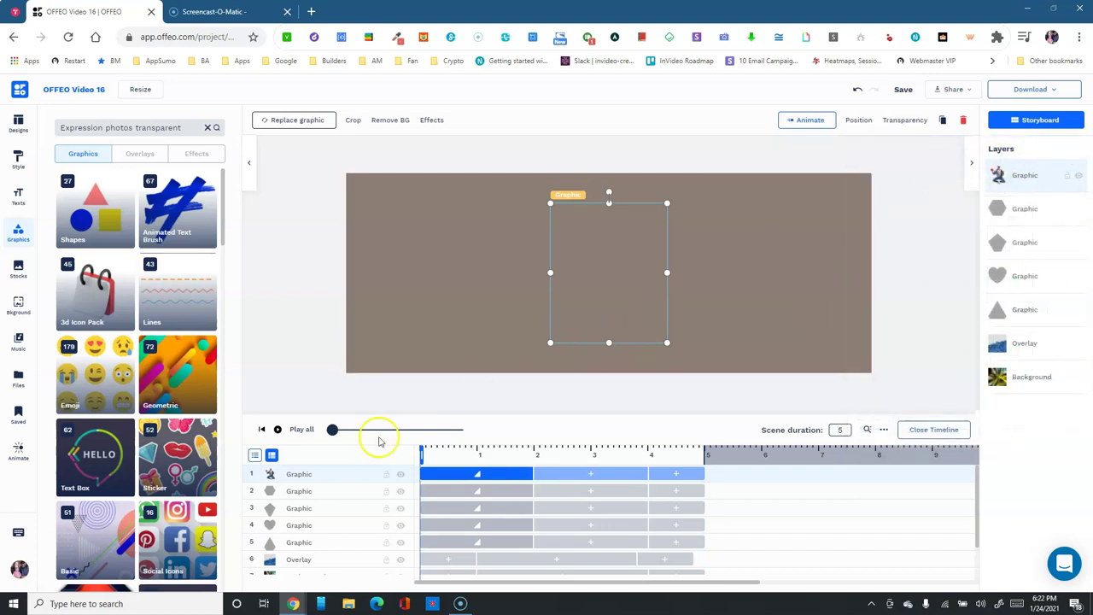
Play the full project preview to check the jumping man's new entrance with the shapes
left_click(302, 431)
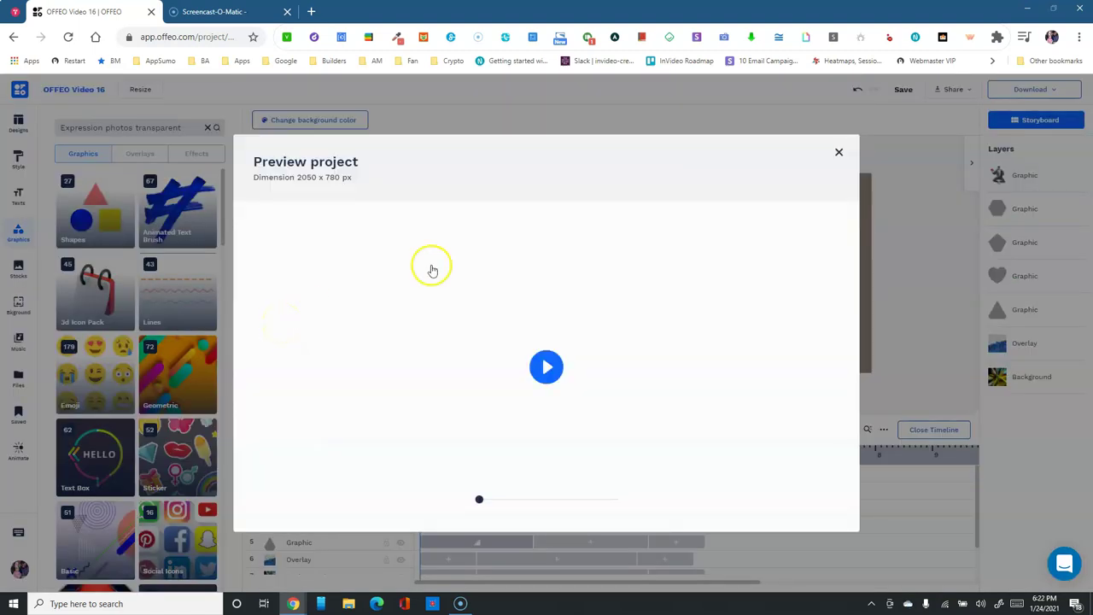
left_click(543, 368)
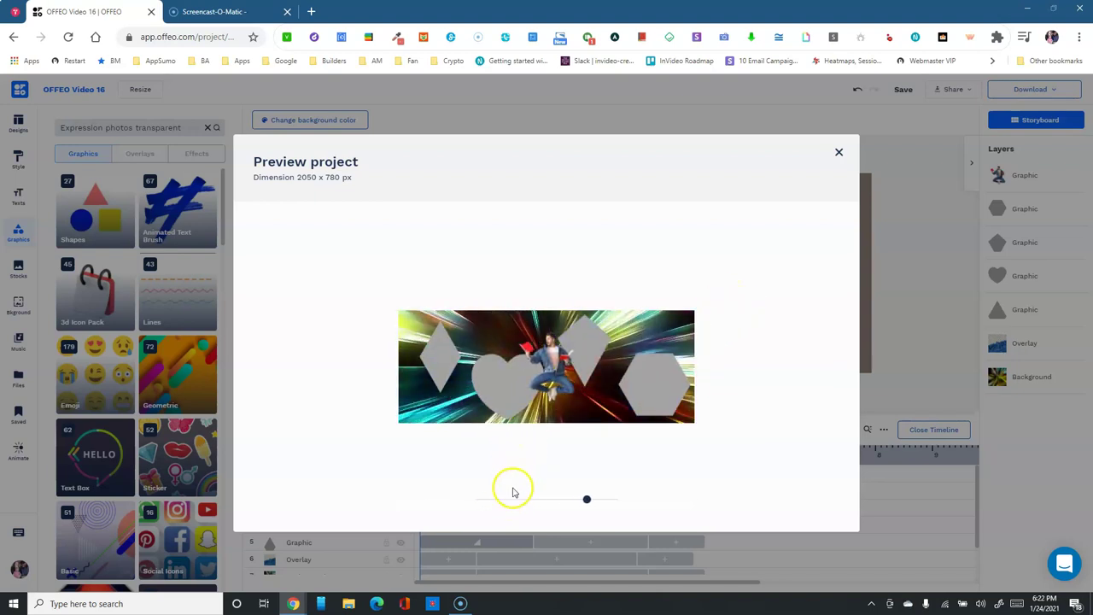
Give the jumping man a Rotate Clockwise emphasis animation with an animation speed of 200%
left_click(835, 153)
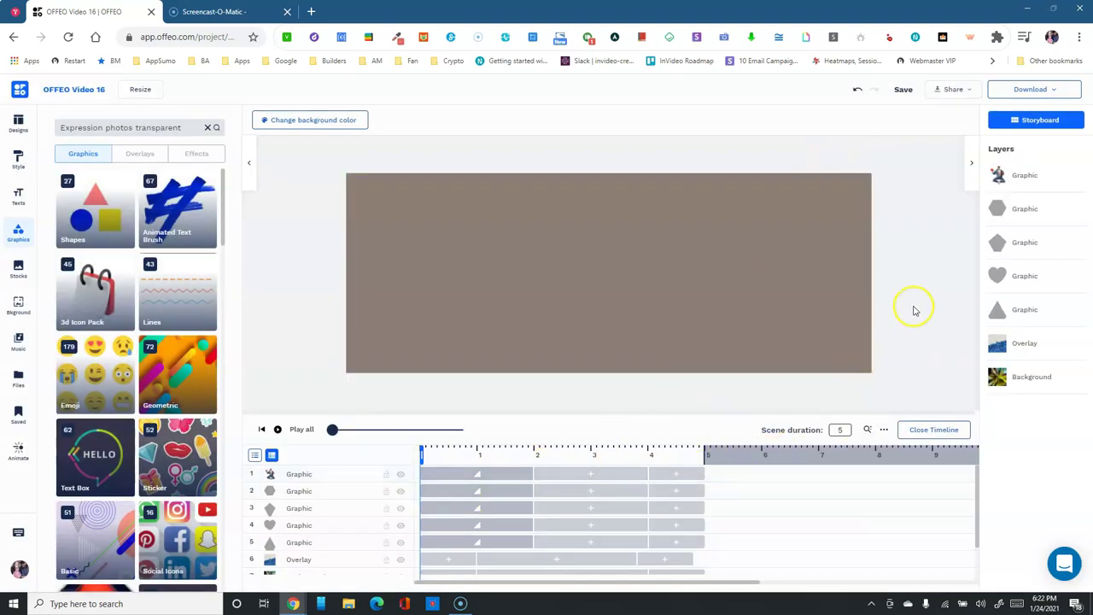
left_click(1030, 175)
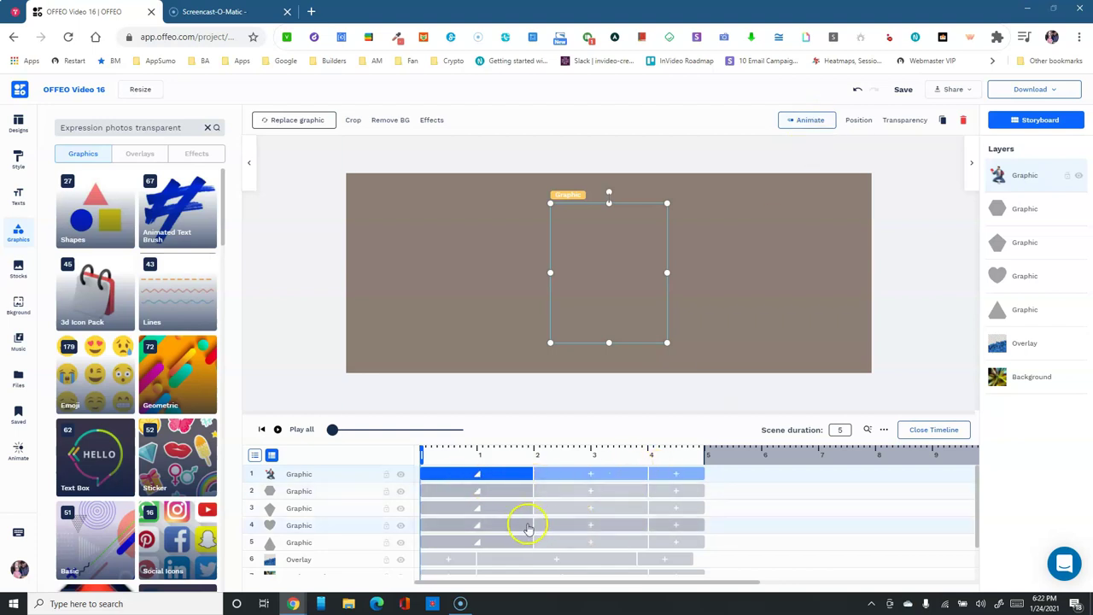
scroll(500, 517, "down", 1)
scroll(461, 531, "up", 1)
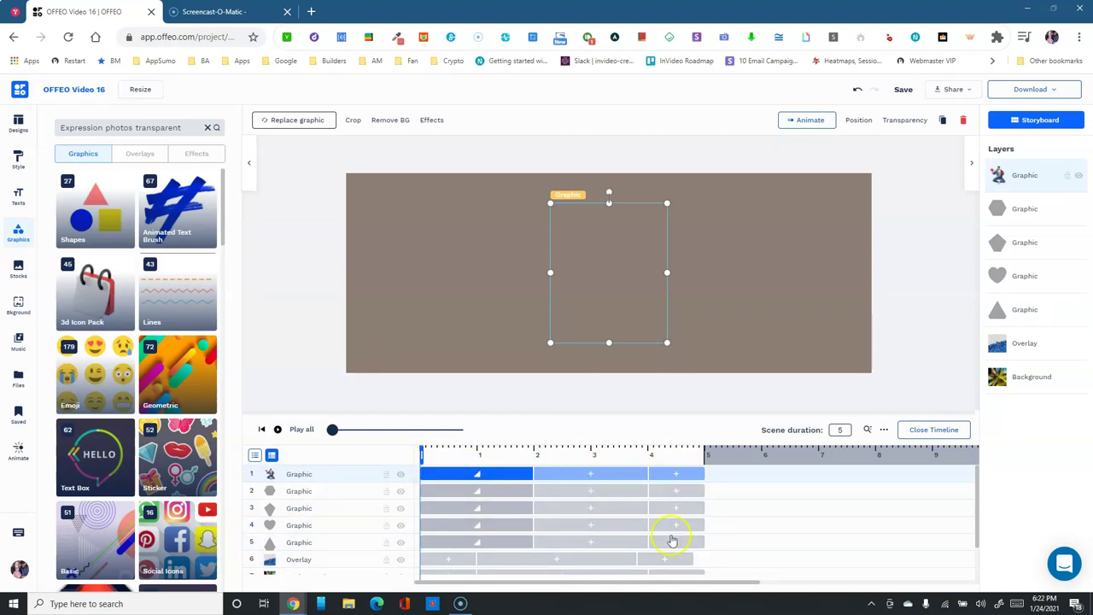
scroll(453, 538, "down", 1)
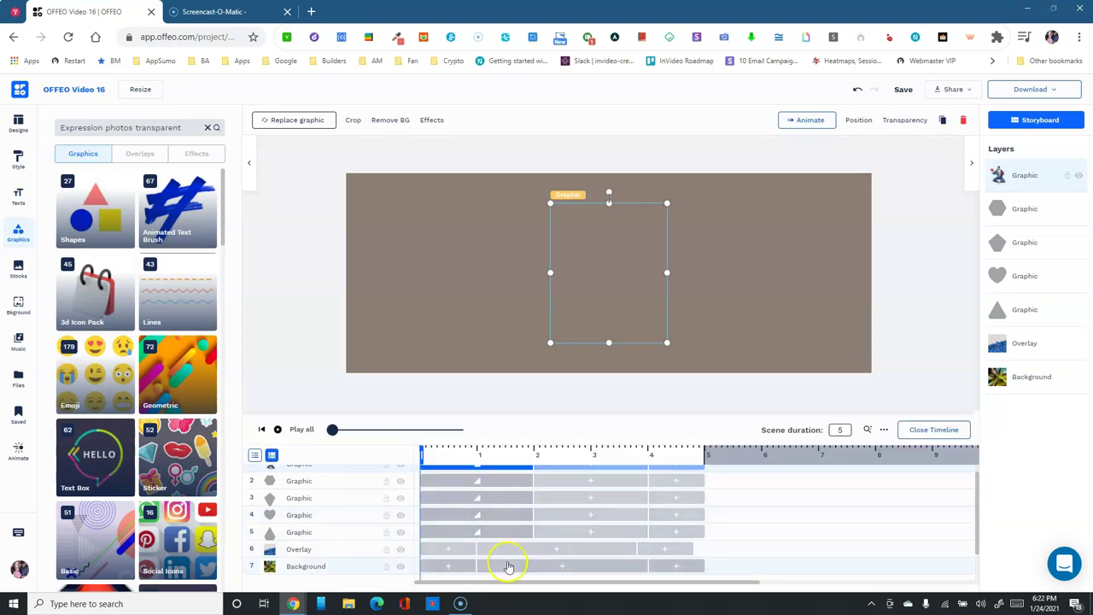
scroll(487, 543, "up", 1)
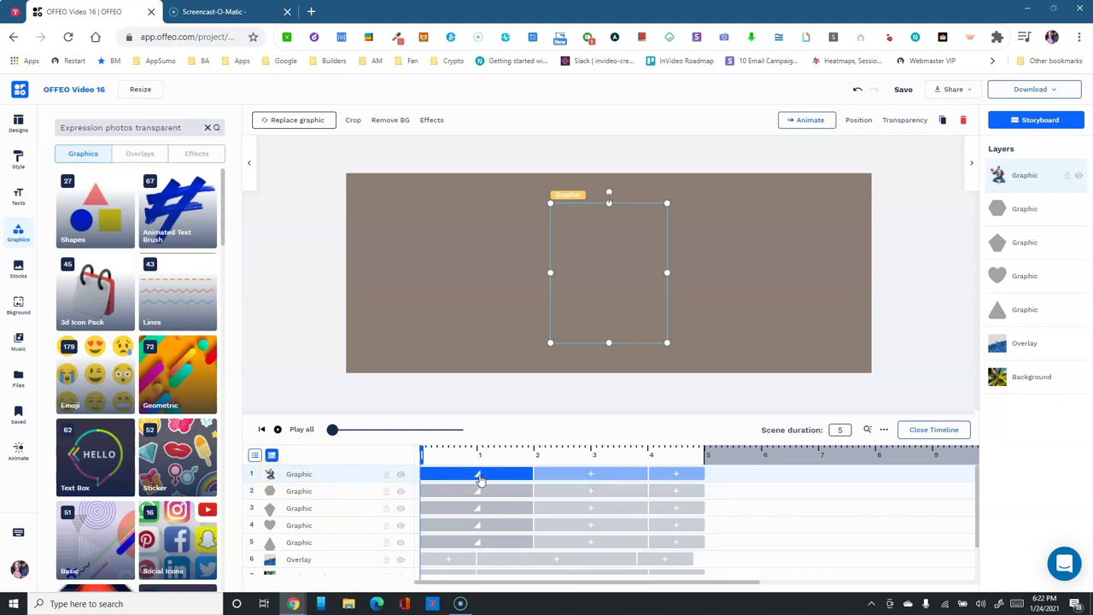
left_click(585, 474)
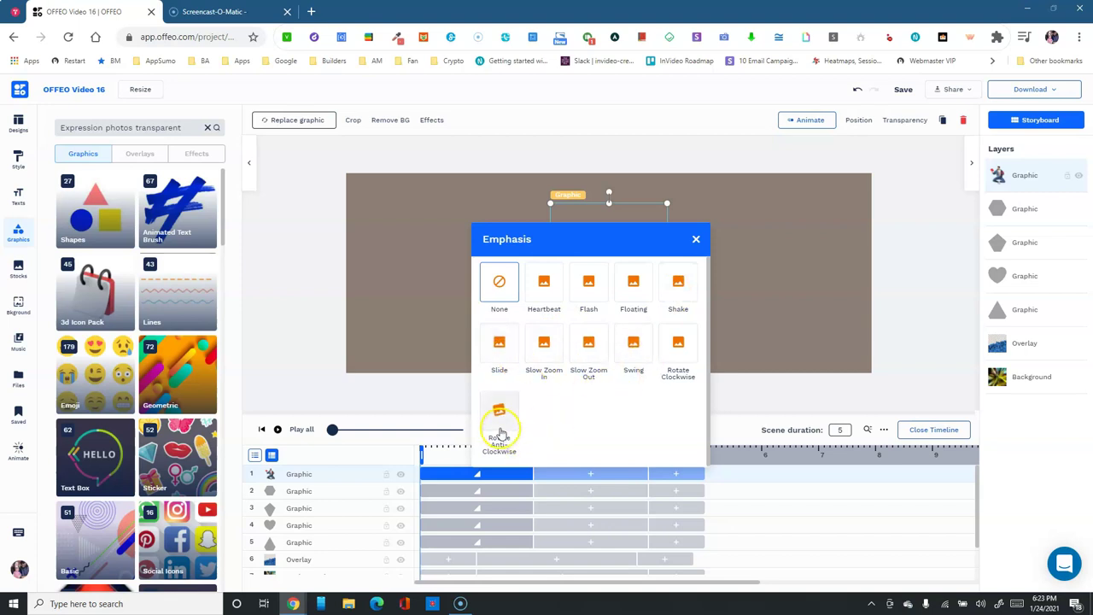
left_click(678, 345)
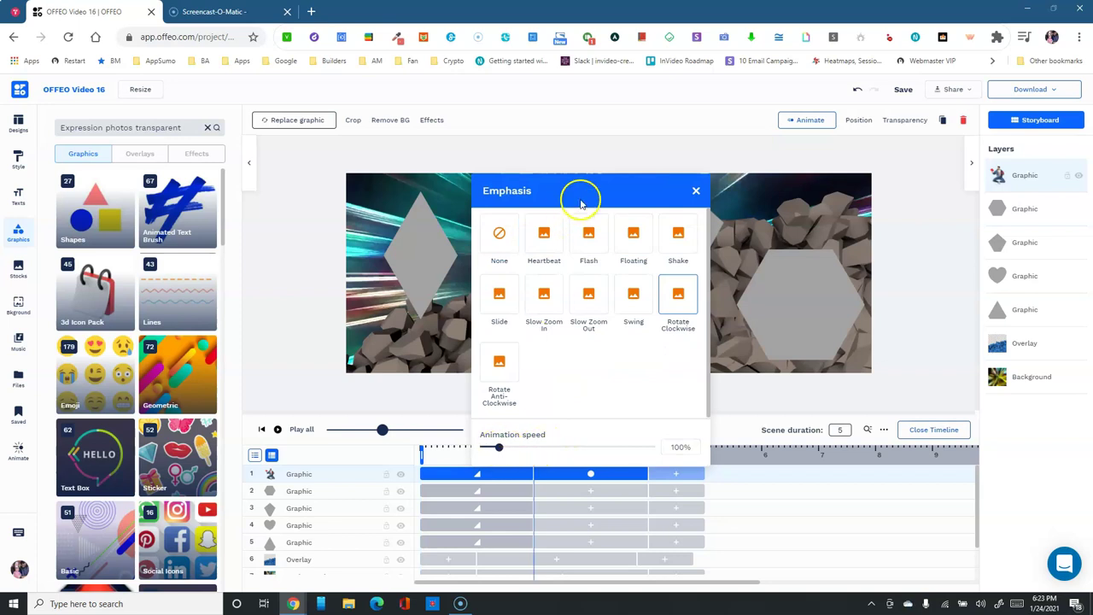
left_click_drag(500, 453, 516, 456)
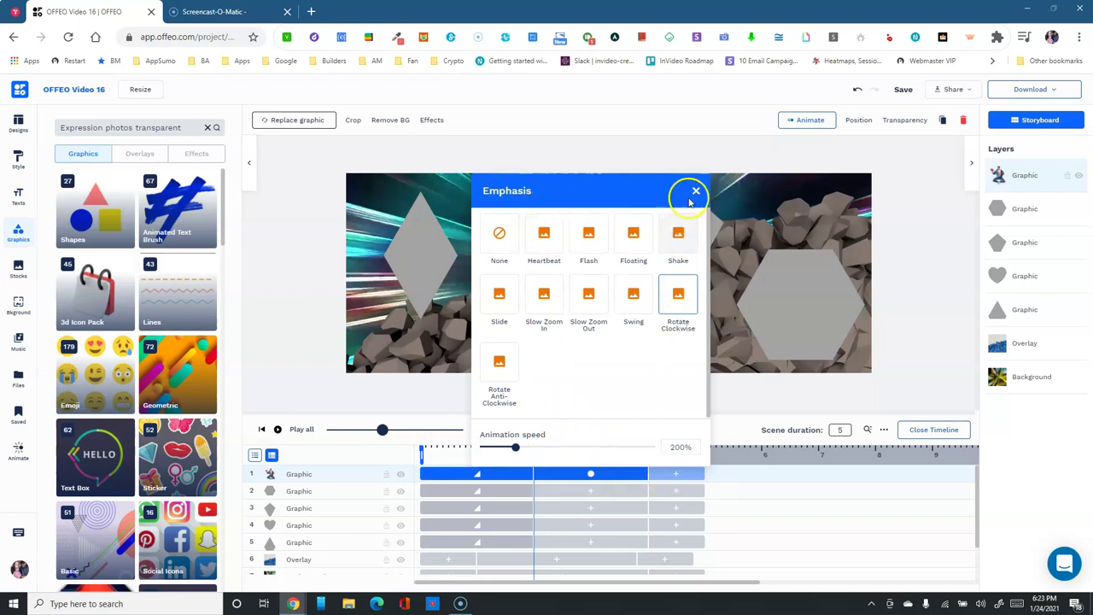
left_click(696, 191)
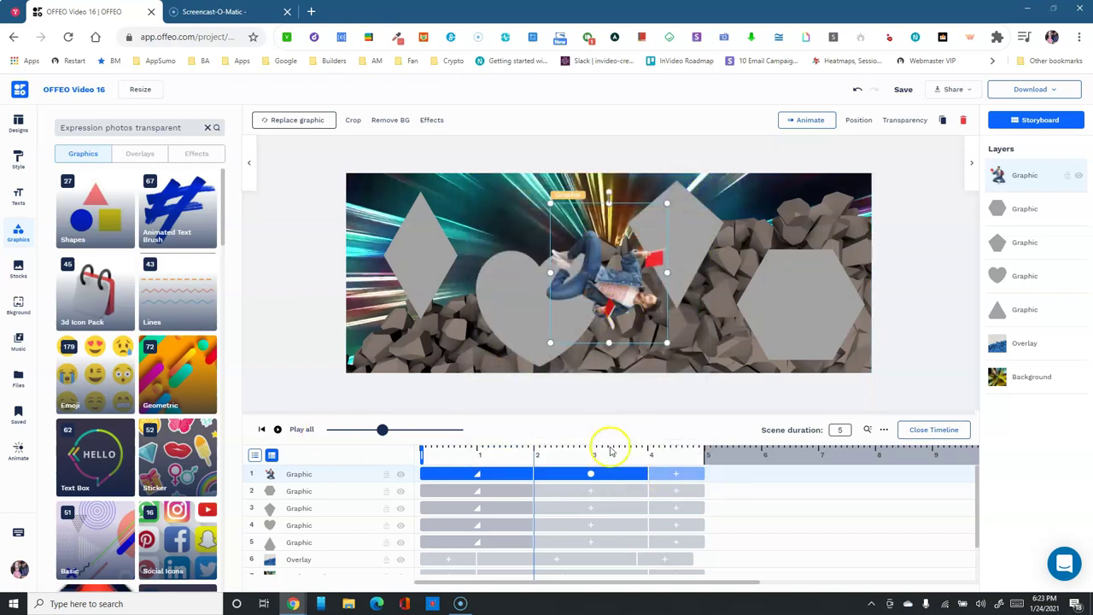
Play the full project preview to check the jumping man's clockwise rotation
left_click_drag(381, 432, 461, 446)
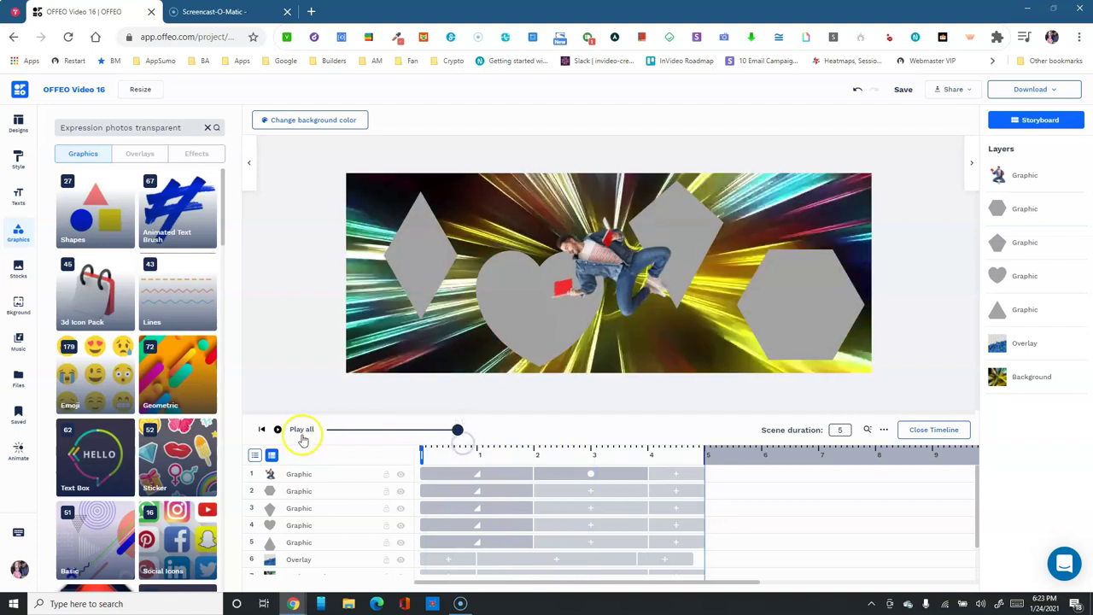
left_click(301, 430)
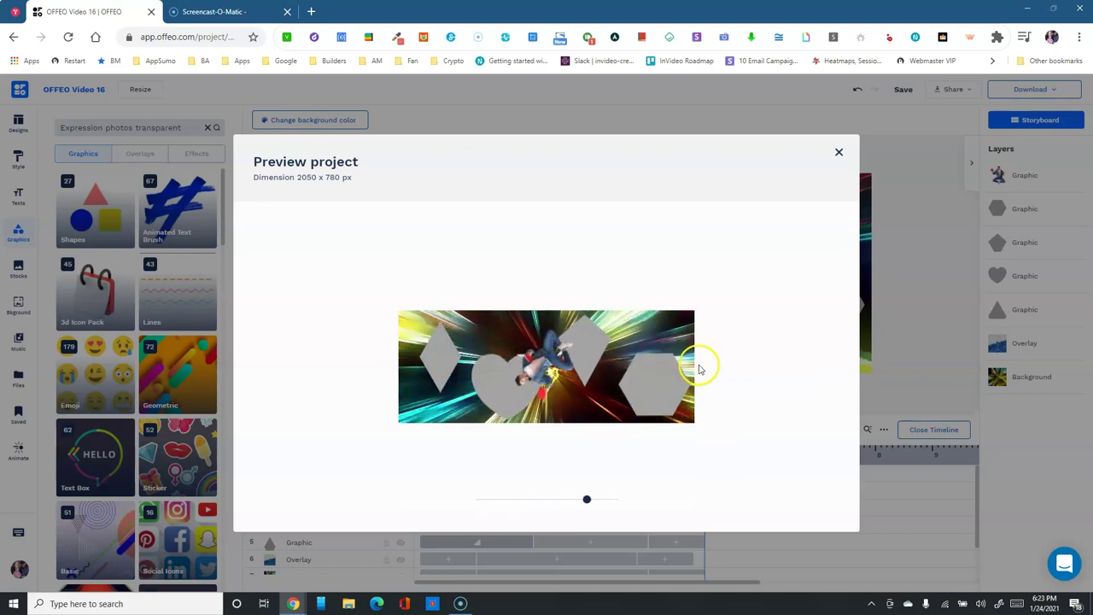
left_click(838, 151)
Set the jumping man's Rotate Clockwise emphasis speed to 260% and preview the whole project
left_click(620, 301)
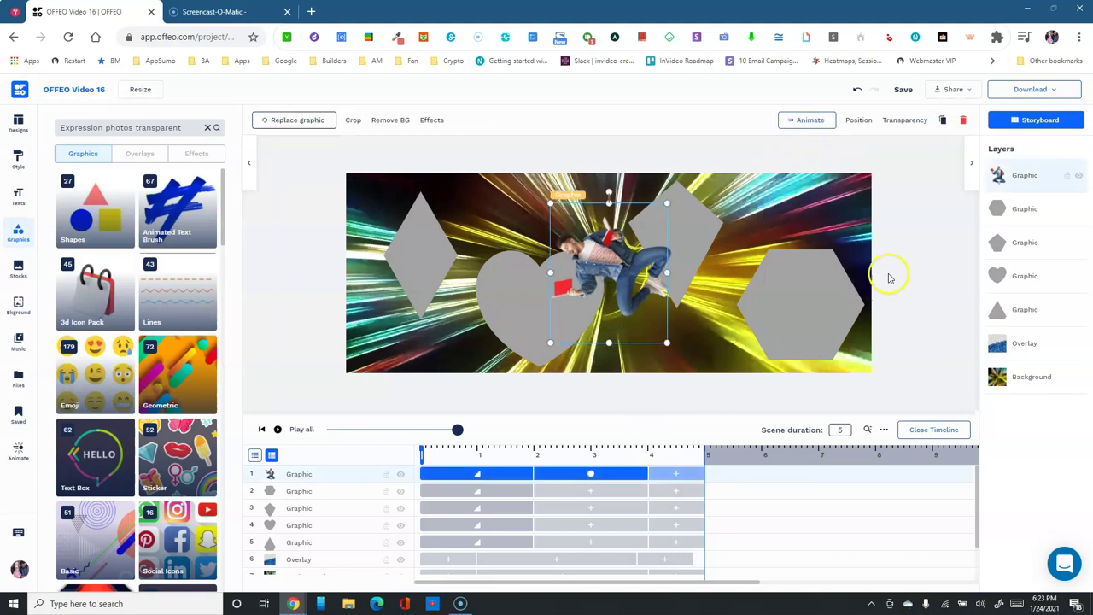
left_click(612, 475)
left_click_drag(552, 451, 561, 452)
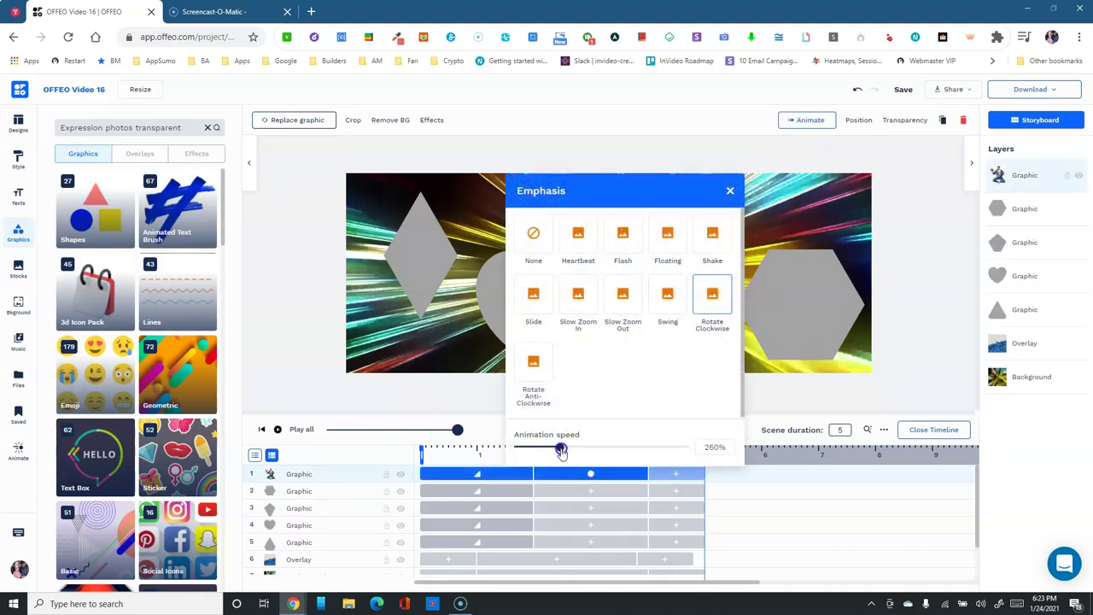
left_click(730, 191)
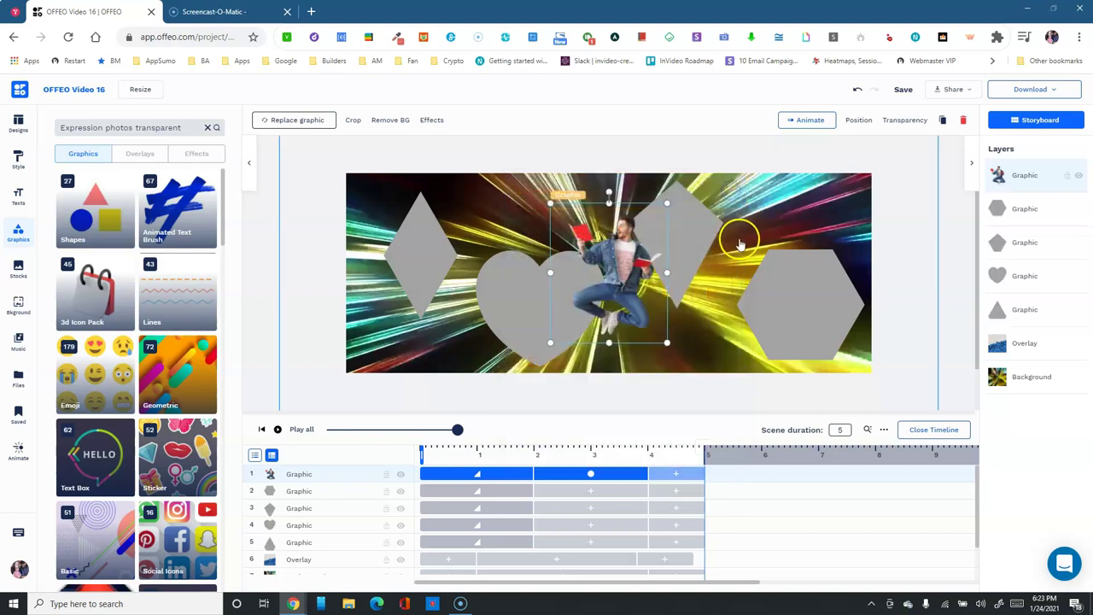
left_click(301, 432)
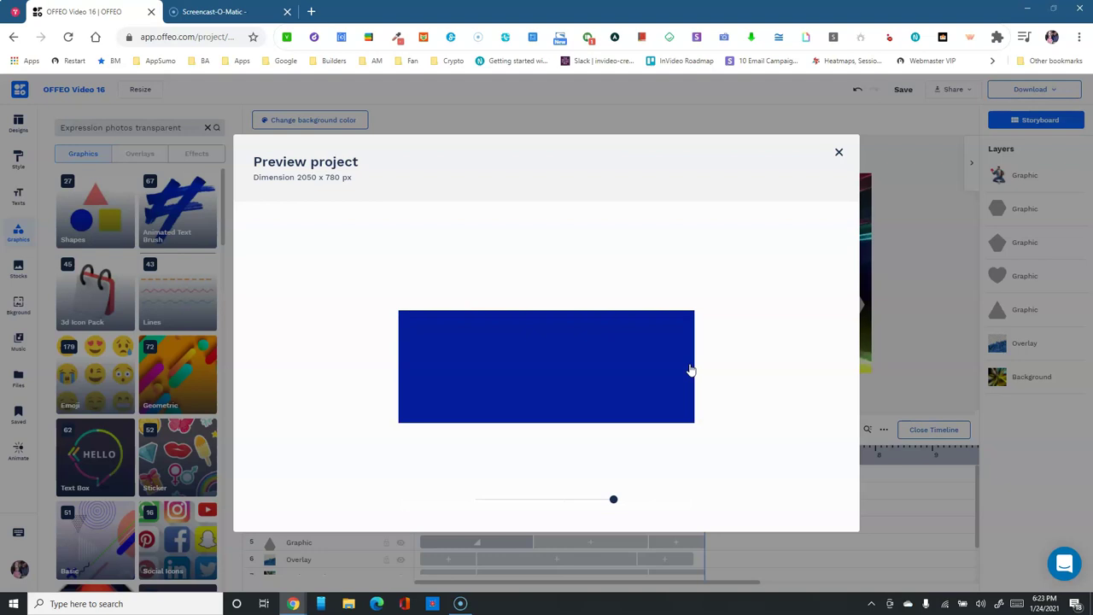
left_click(838, 152)
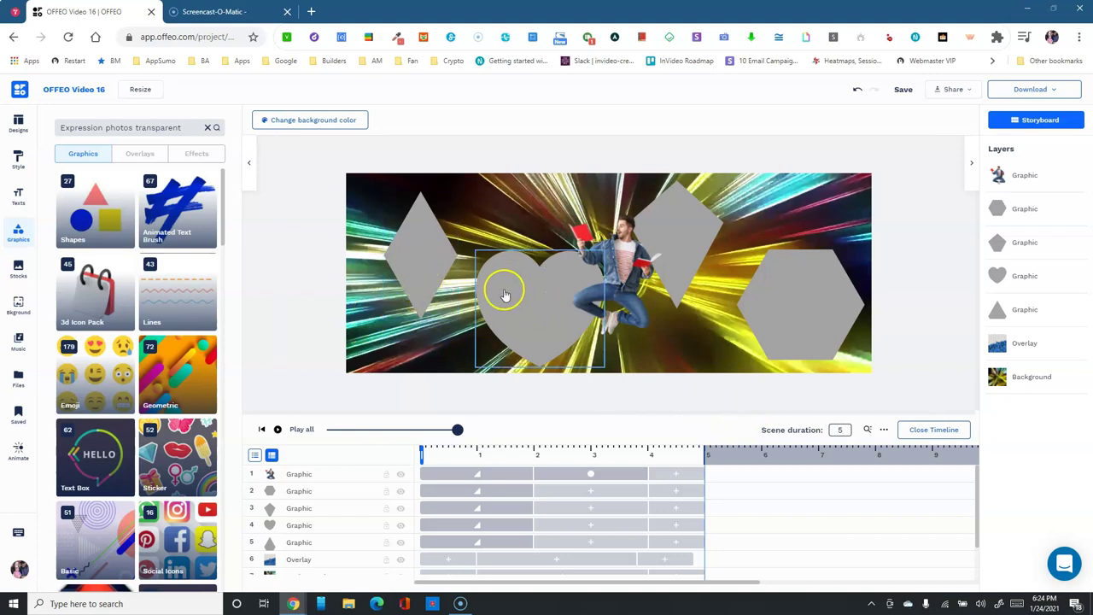
left_click(418, 251)
left_click(538, 299)
left_click(626, 327)
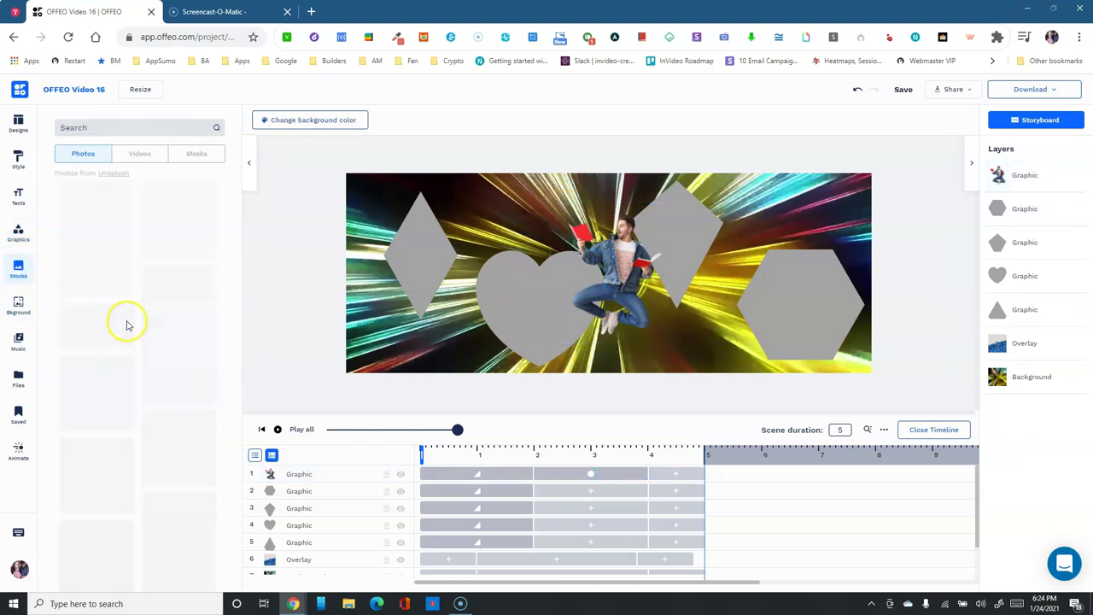
Search the stock photos for "present" and place the dark gift box photo with the gold bow over the middle of the canvas
scroll(122, 322, "down", 10)
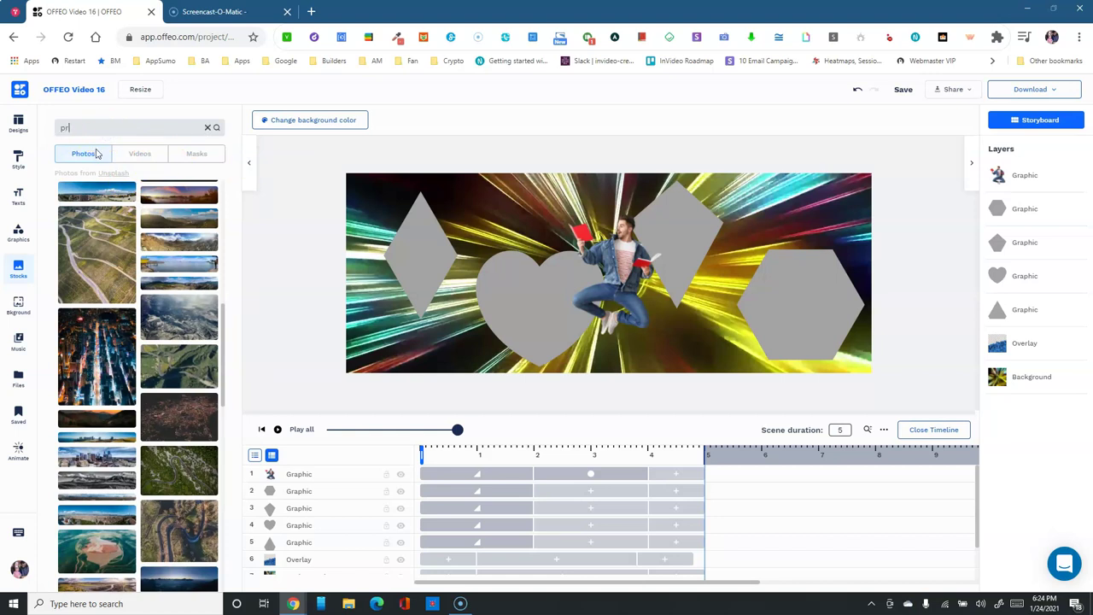
left_click(96, 153)
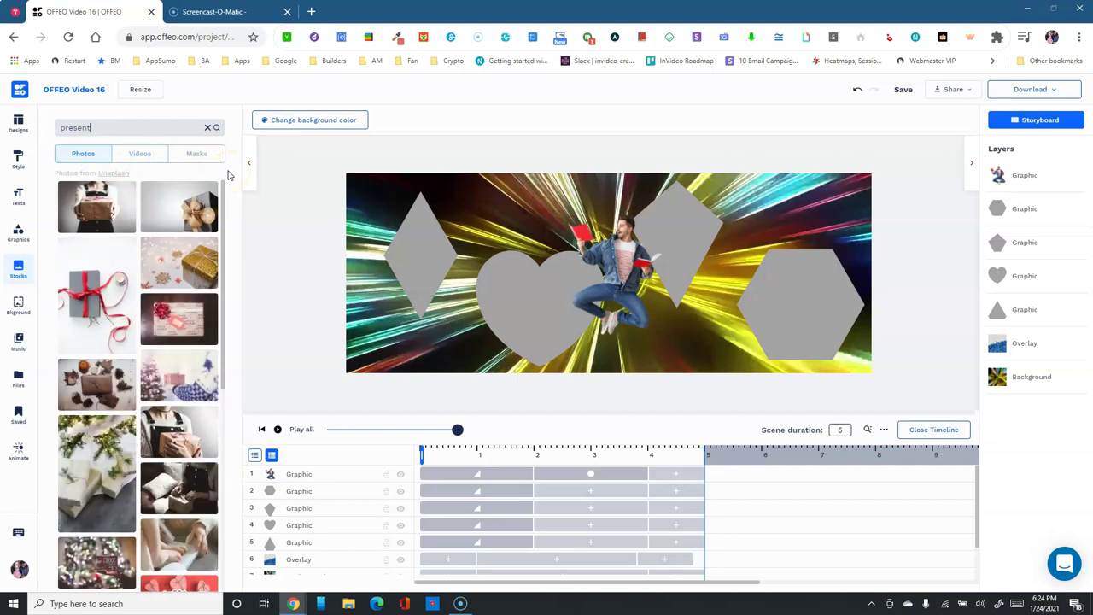
left_click(170, 209)
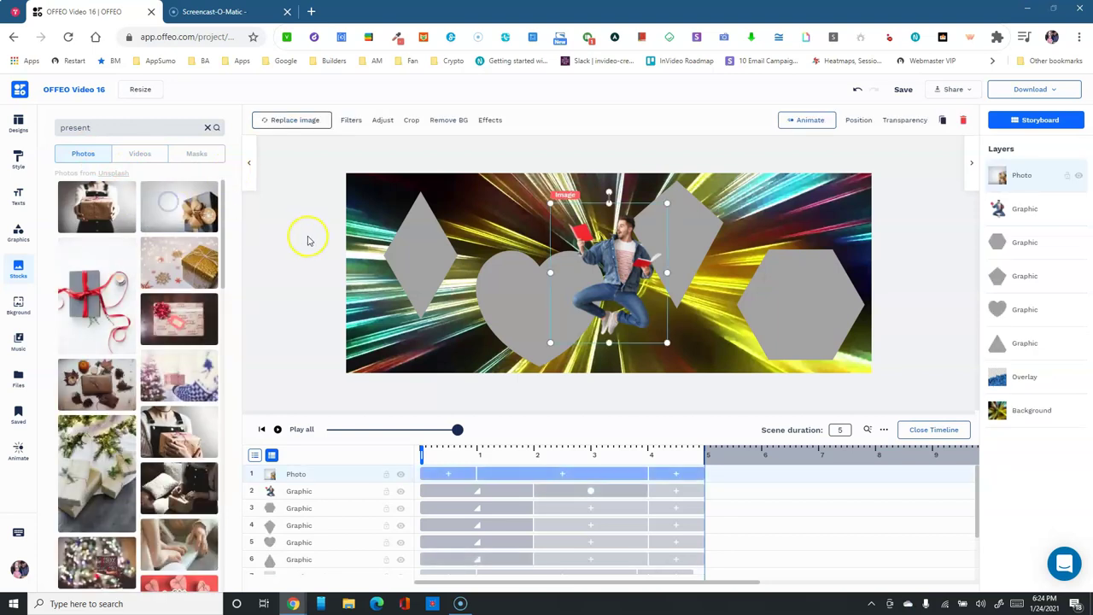
left_click_drag(598, 276, 567, 306)
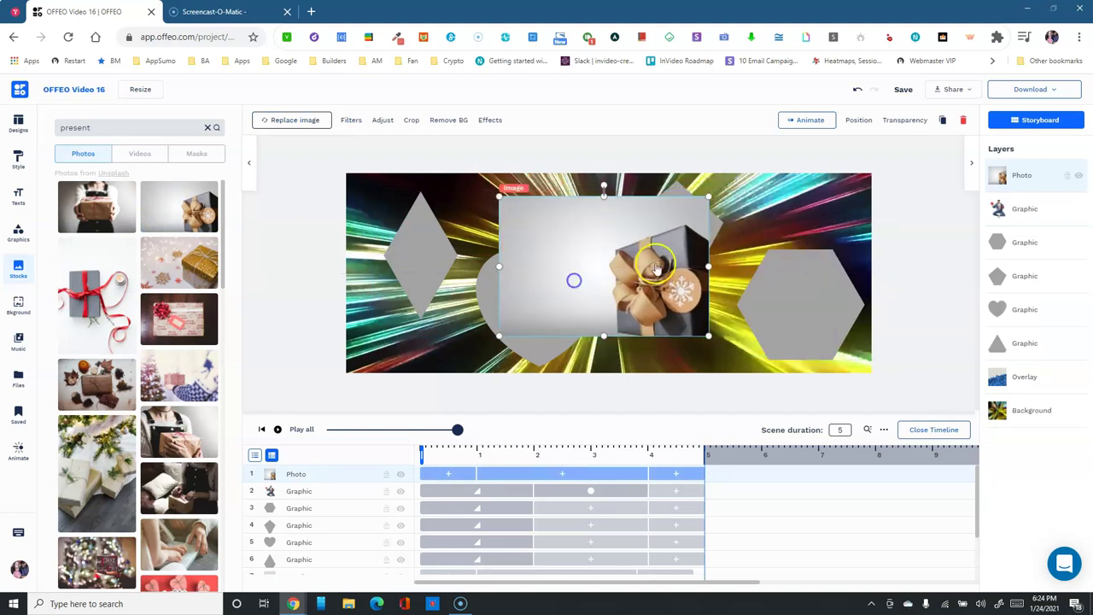
Remove the background from the gift box photo using one credit
left_click(448, 119)
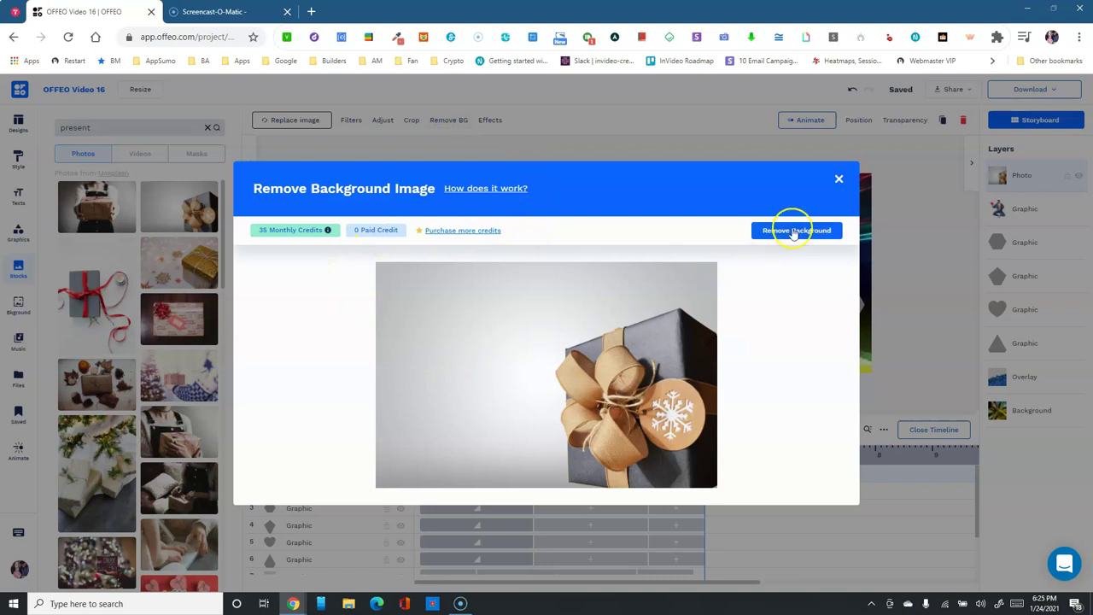
left_click(794, 233)
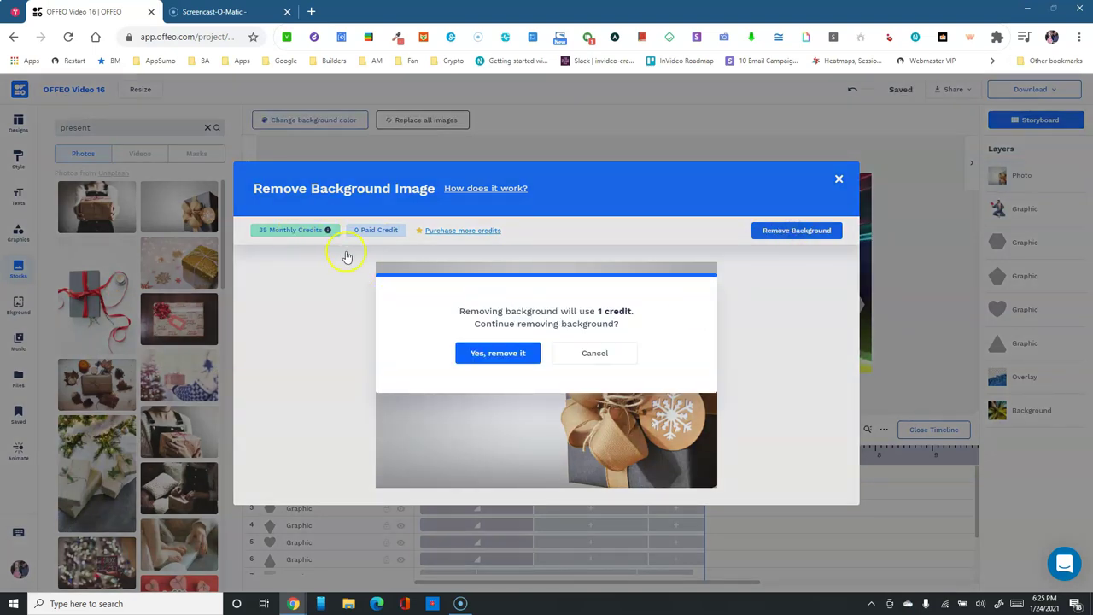
left_click(517, 356)
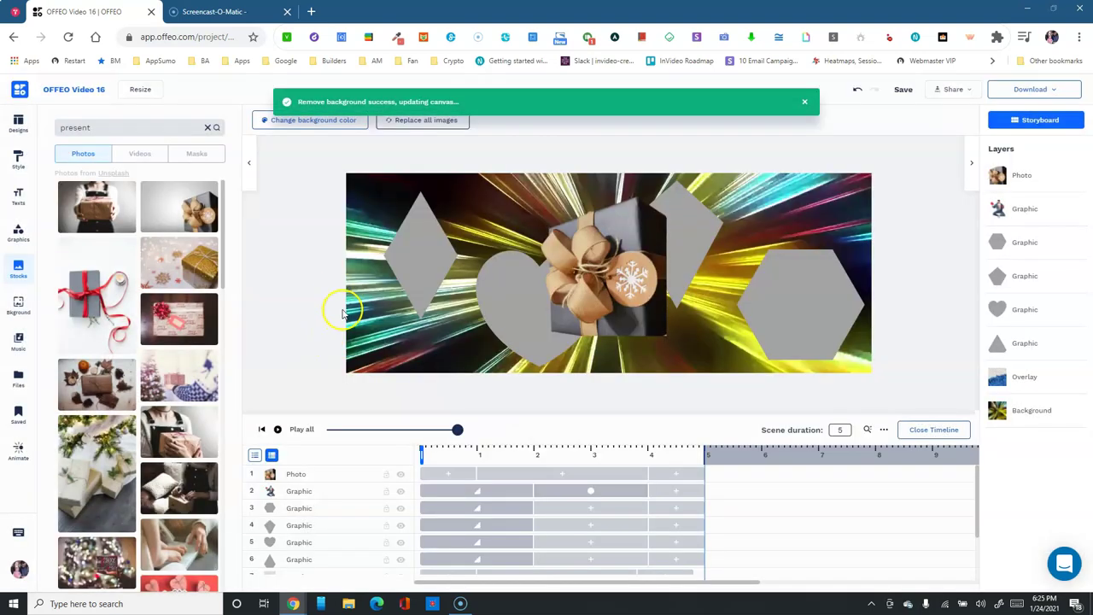
Move the gift box between the jumping man and the hexagon, enlarge it slightly and rotate it about 47°
left_click(616, 269)
left_click_drag(812, 271, 720, 276)
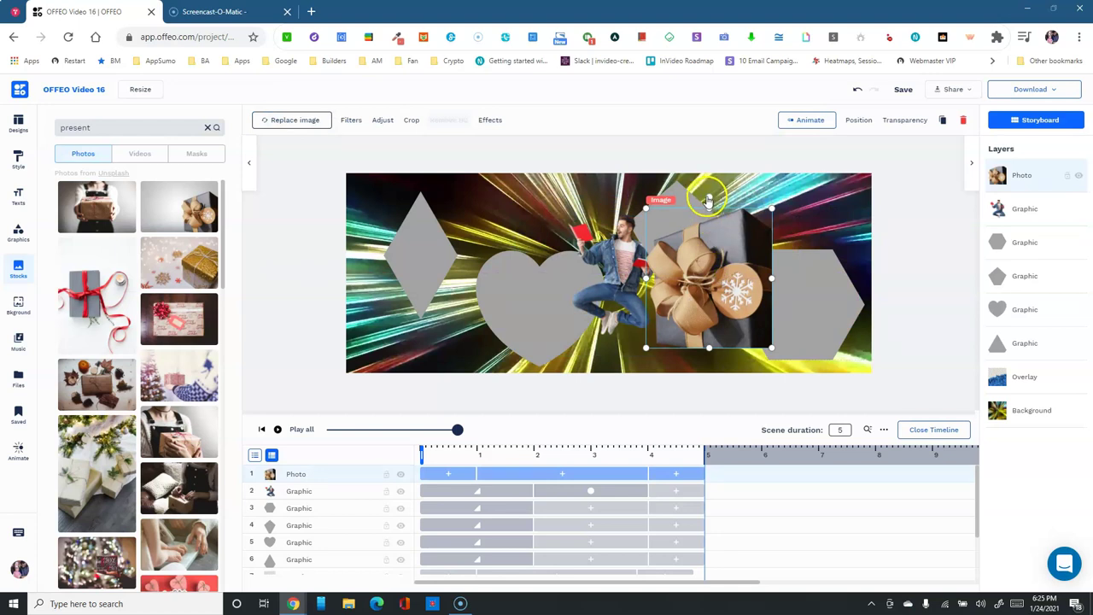
left_click_drag(645, 346, 698, 313)
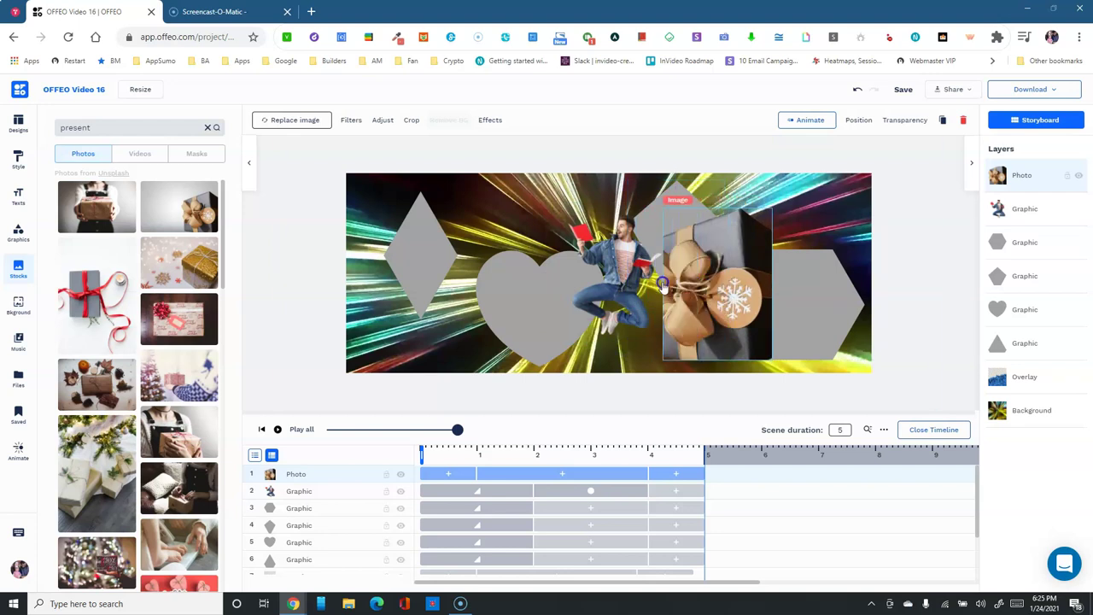
mouse_move(621, 287)
left_mouse_down()
mouse_move(565, 287)
mouse_move(625, 287)
left_mouse_up()
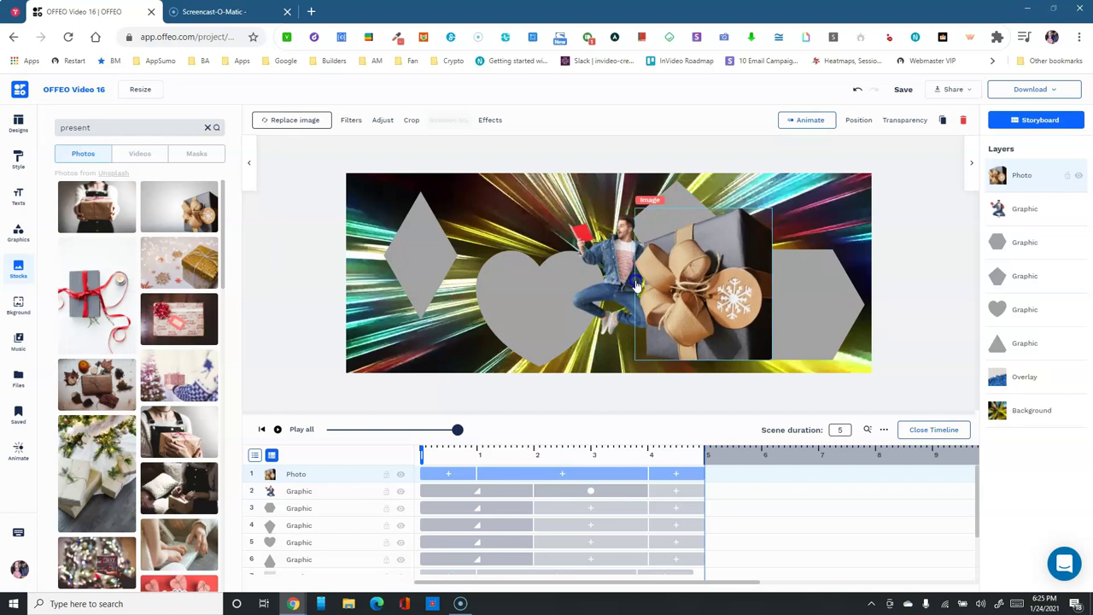
mouse_move(634, 361)
left_mouse_down()
mouse_move(701, 321)
mouse_move(635, 360)
left_mouse_up()
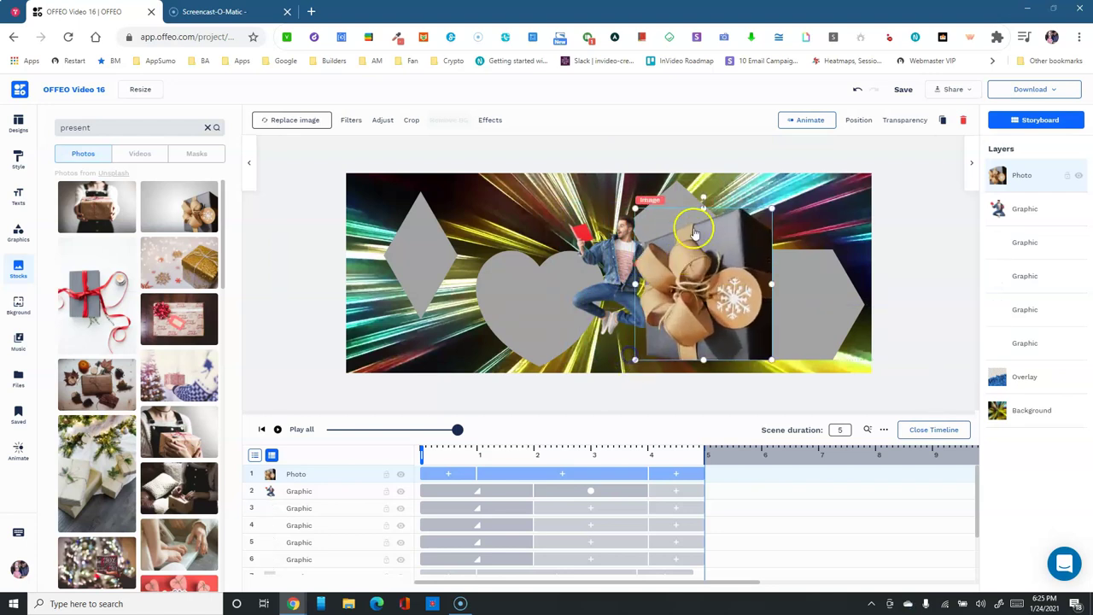
left_click_drag(705, 197, 736, 249)
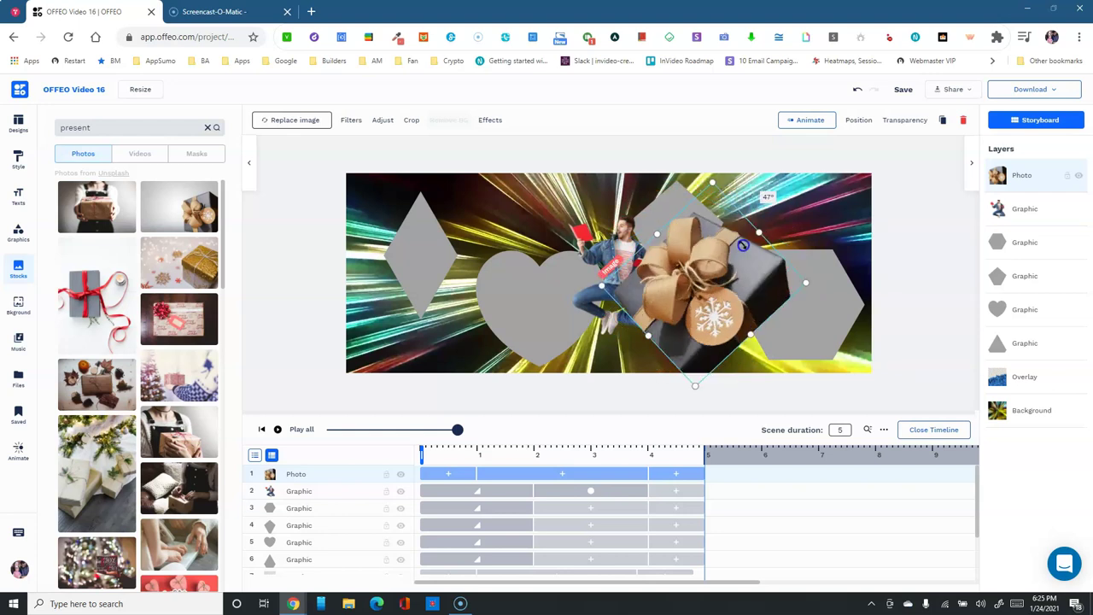
Tilt the jumping man, the narrow diamond and the heart to new rotation angles
left_click(606, 235)
left_click_drag(607, 197, 513, 219)
left_click(413, 238)
left_click_drag(420, 186, 483, 218)
left_click(505, 264)
left_click_drag(527, 248, 616, 282)
Shrink the gift box image and center it inside the hexagon
left_click(688, 277)
left_click_drag(689, 278, 670, 295)
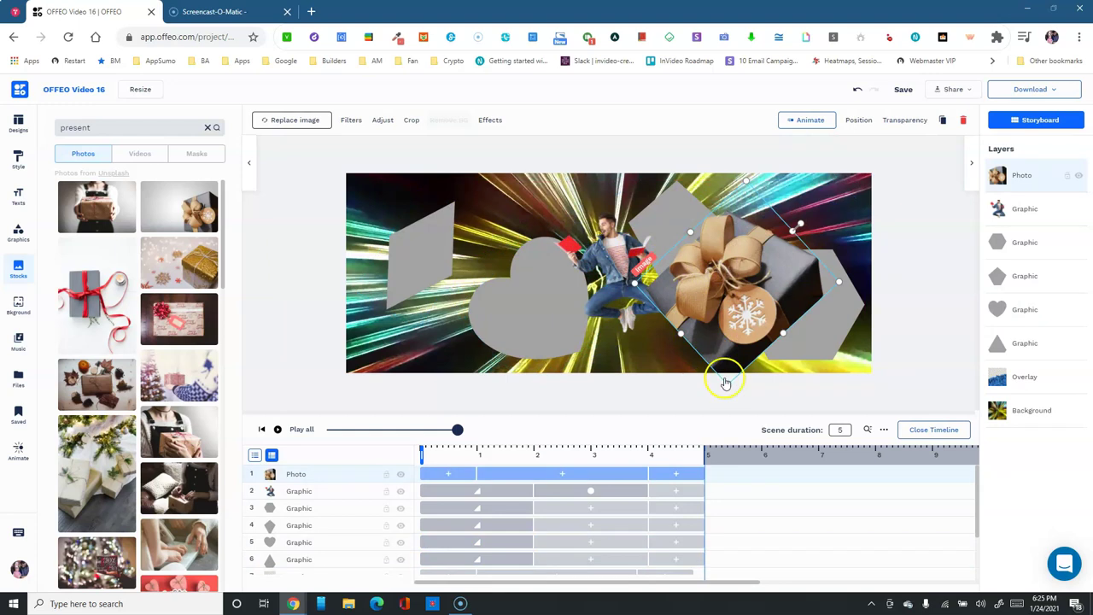
left_click_drag(727, 384, 805, 311)
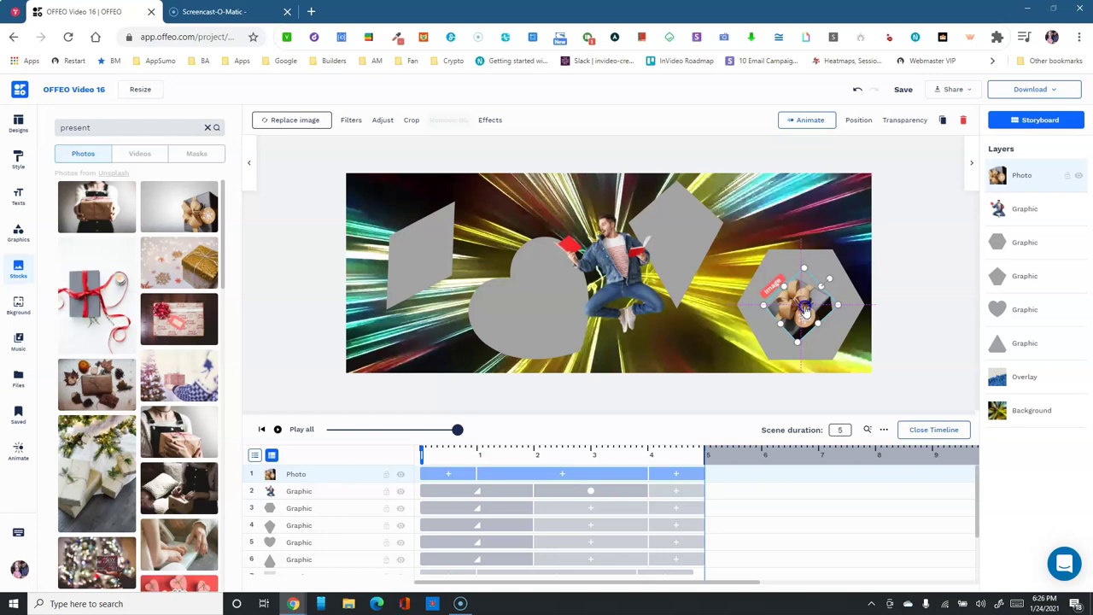
Give the gift box a Wipe In entrance and a Rotate Anti-Clockwise emphasis animation
left_click(805, 124)
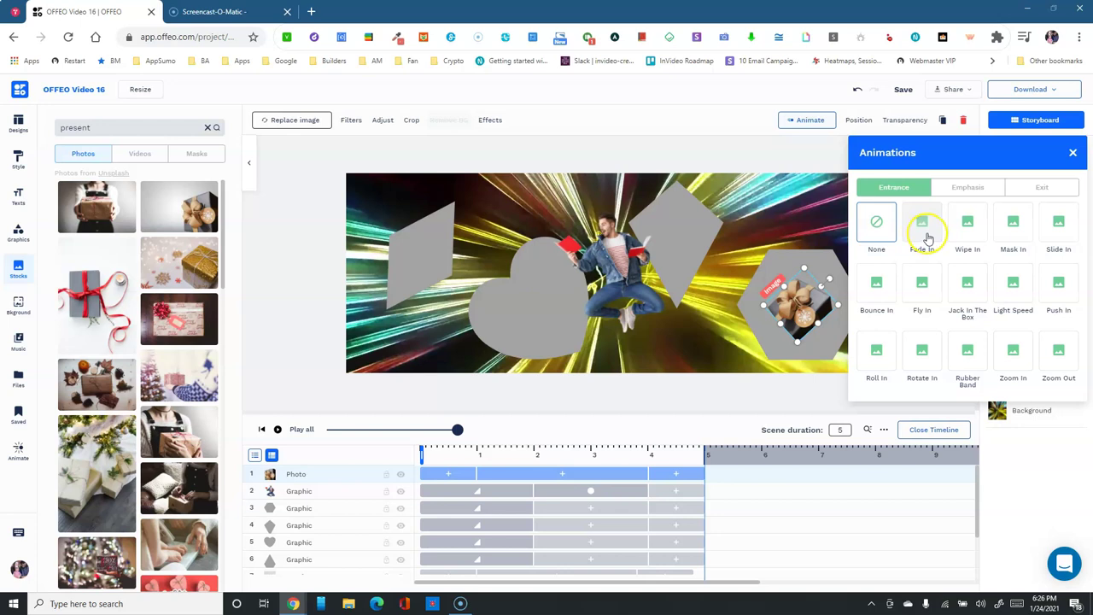
left_click(968, 233)
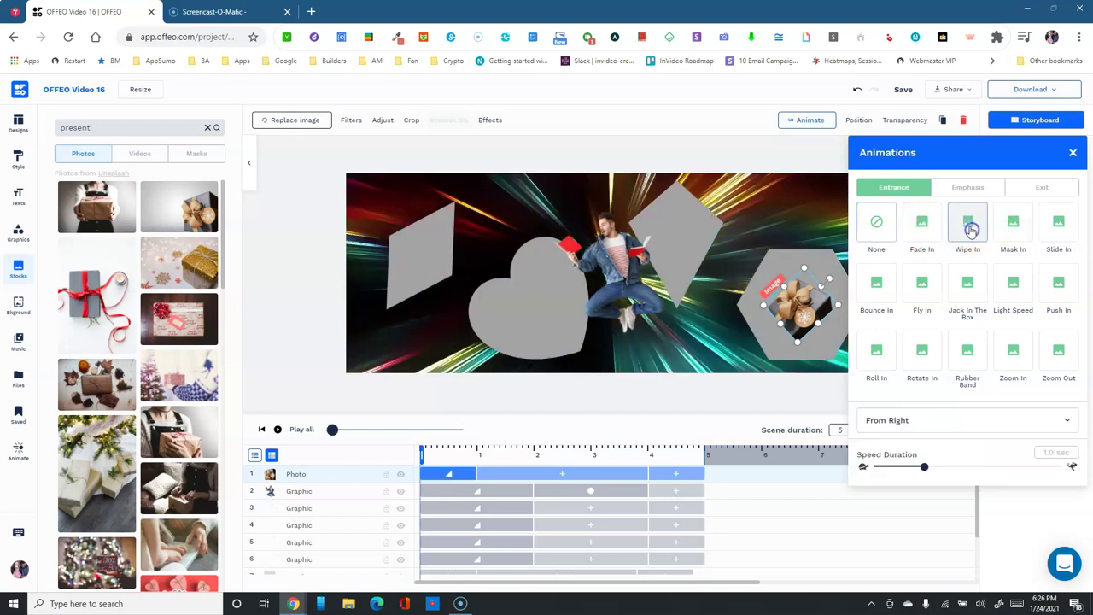
left_click(970, 186)
left_click(1055, 286)
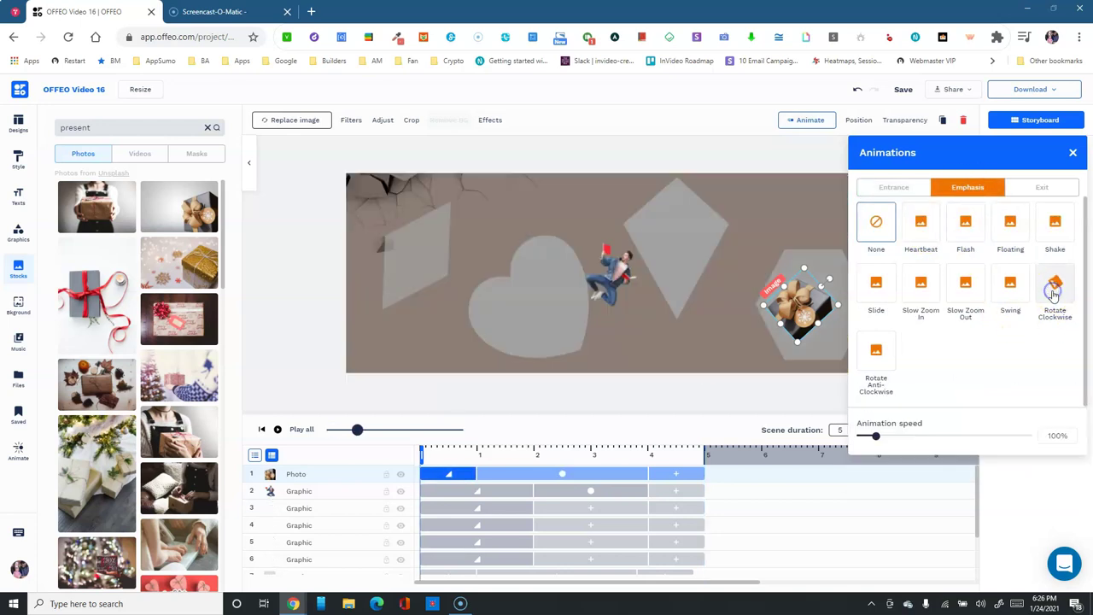
left_click(882, 357)
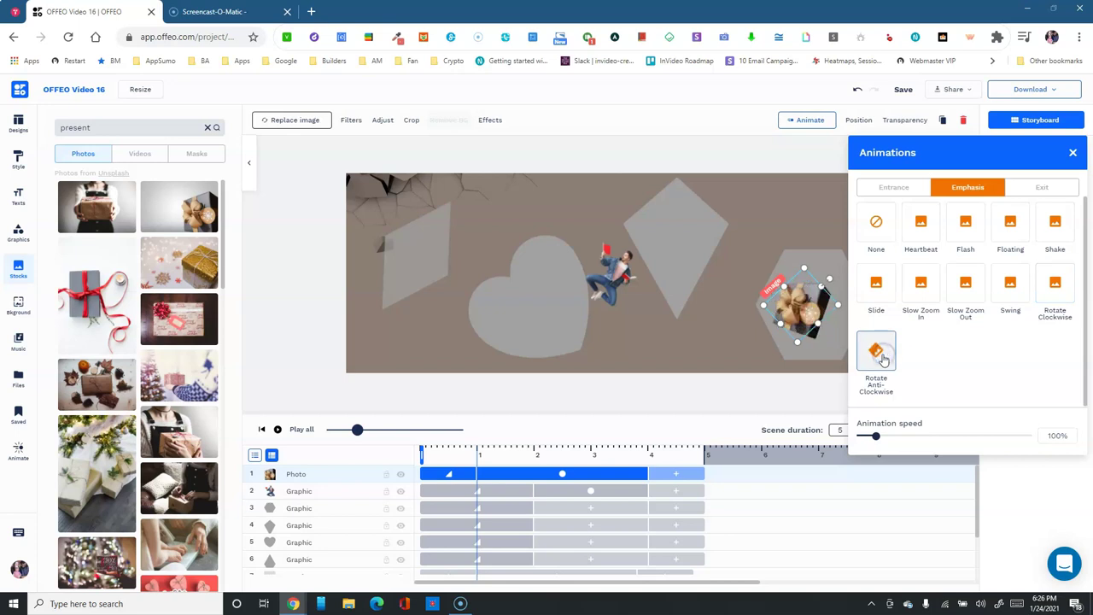
Give the gift box image a Bounce Out exit animation directed To Centre
left_click(1034, 187)
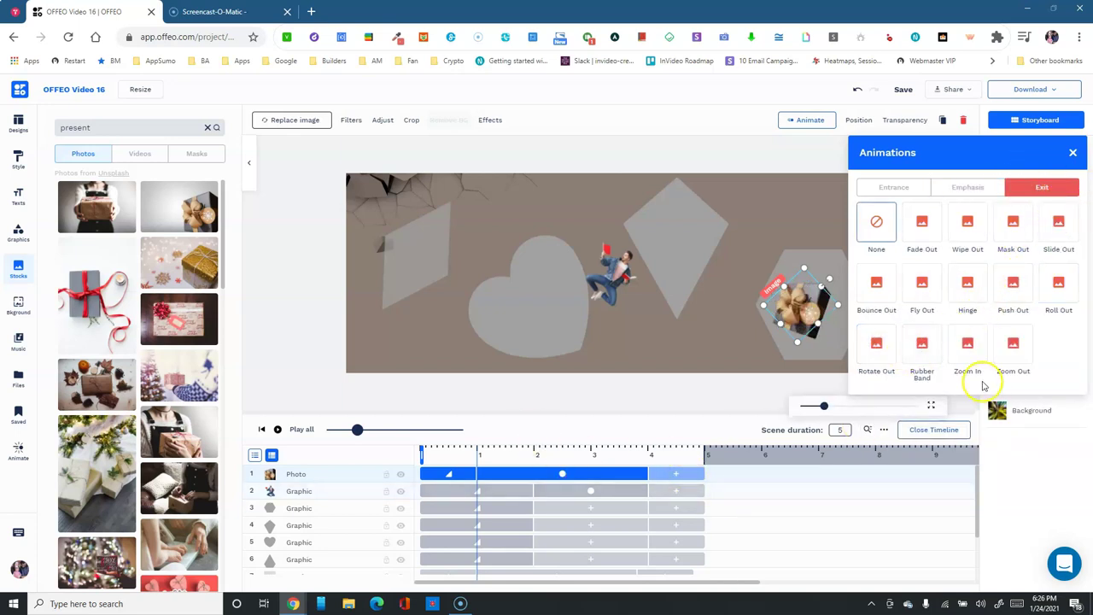
left_click(878, 291)
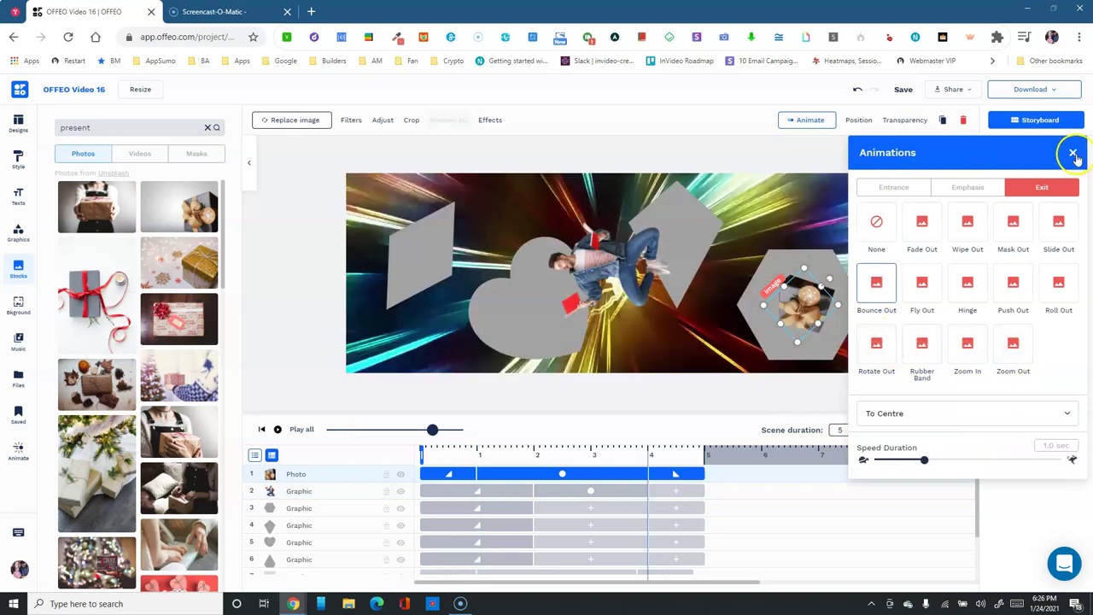
left_click(1073, 152)
Play the full preview of the banner project to review its animations, and close the preview
left_click(301, 429)
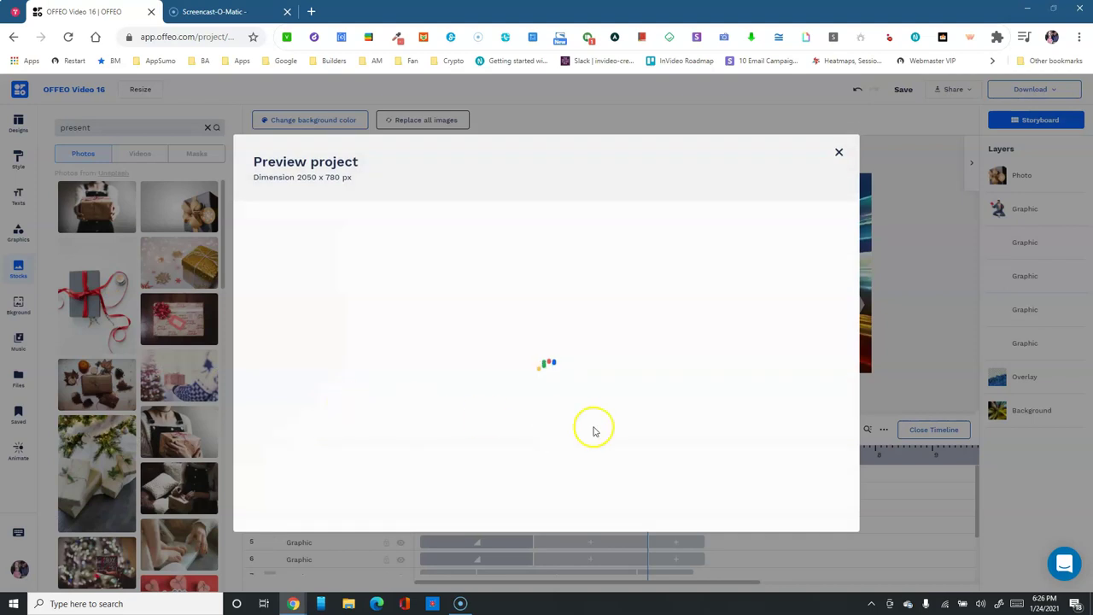
left_click(545, 369)
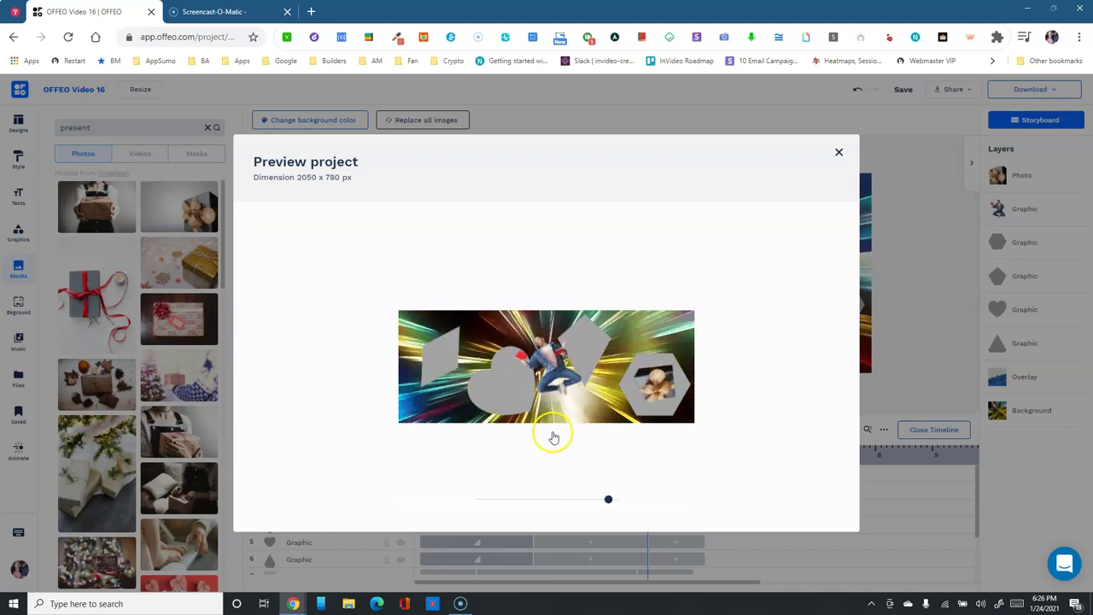
left_click(839, 152)
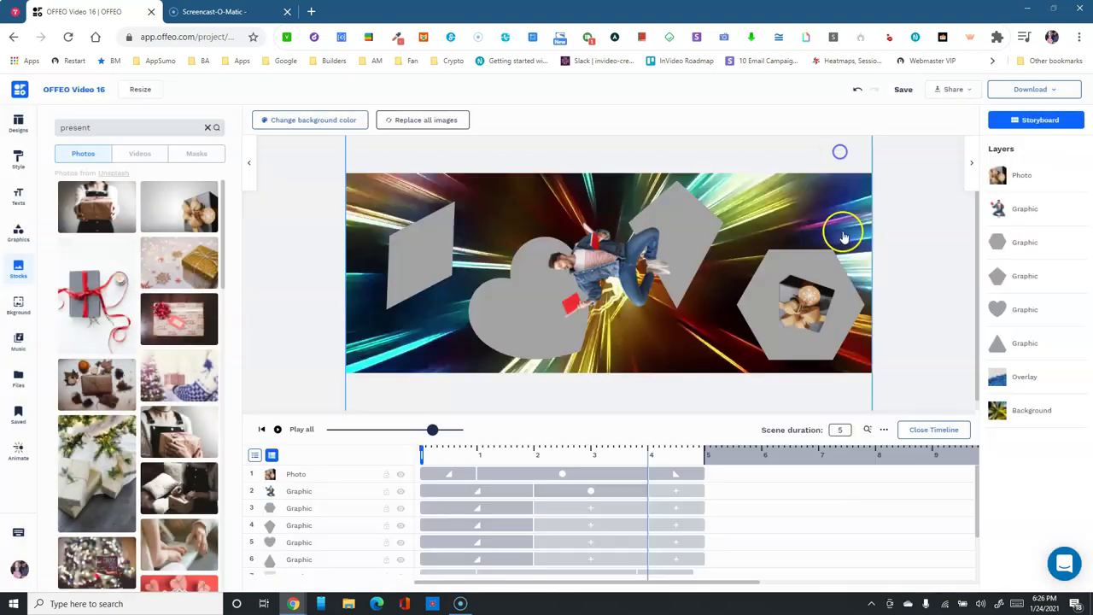
left_click(628, 231)
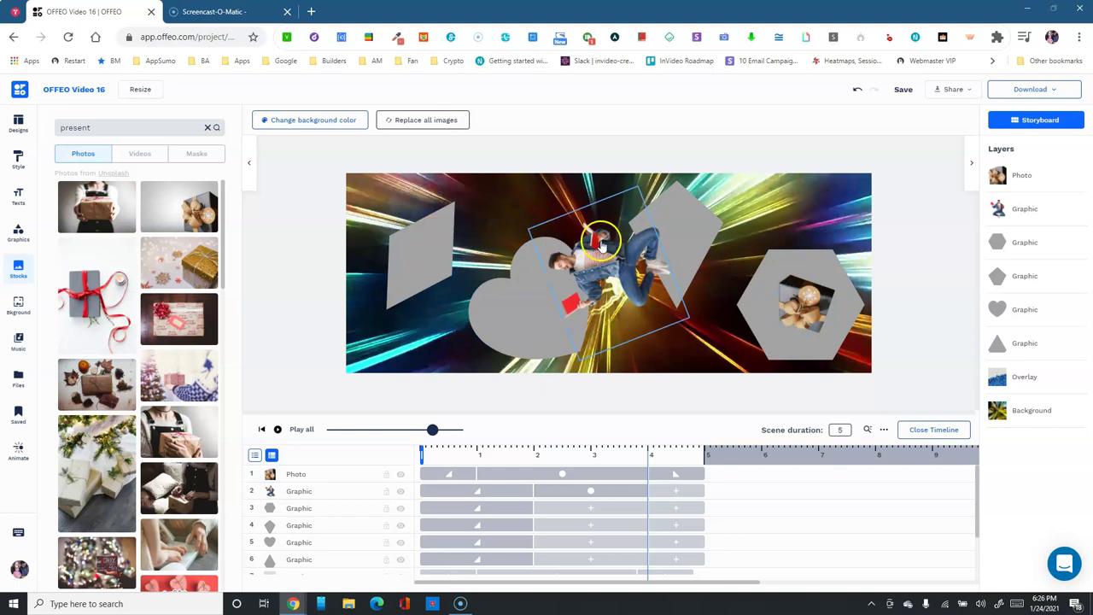
left_click(246, 287)
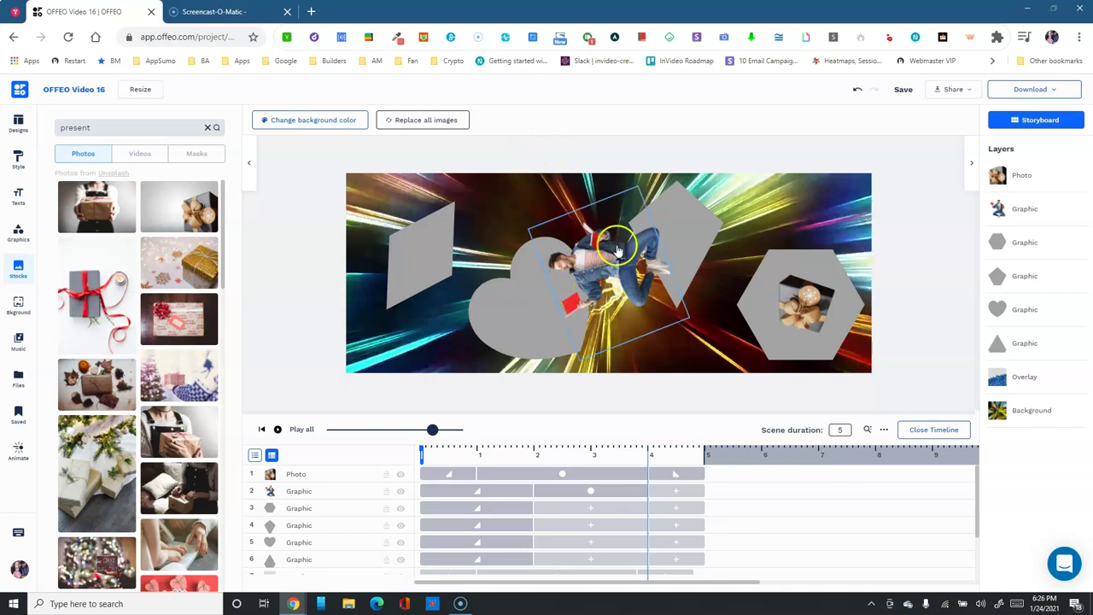
Return to the projects dashboard and start a 1080 x 1080 Social Media Post project from Other Templates
left_click(20, 92)
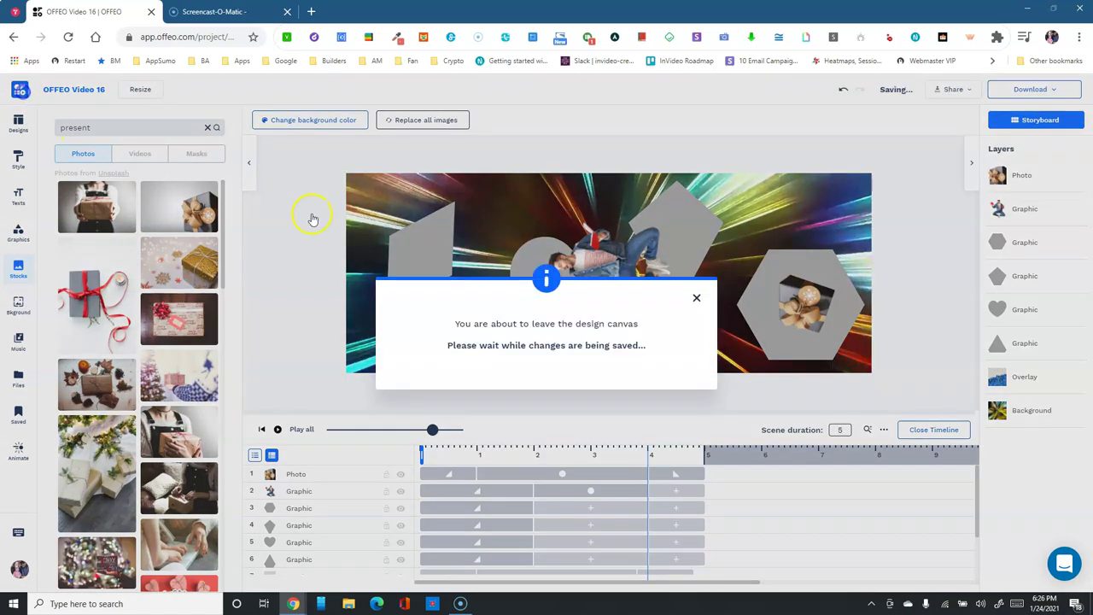
left_click(517, 362)
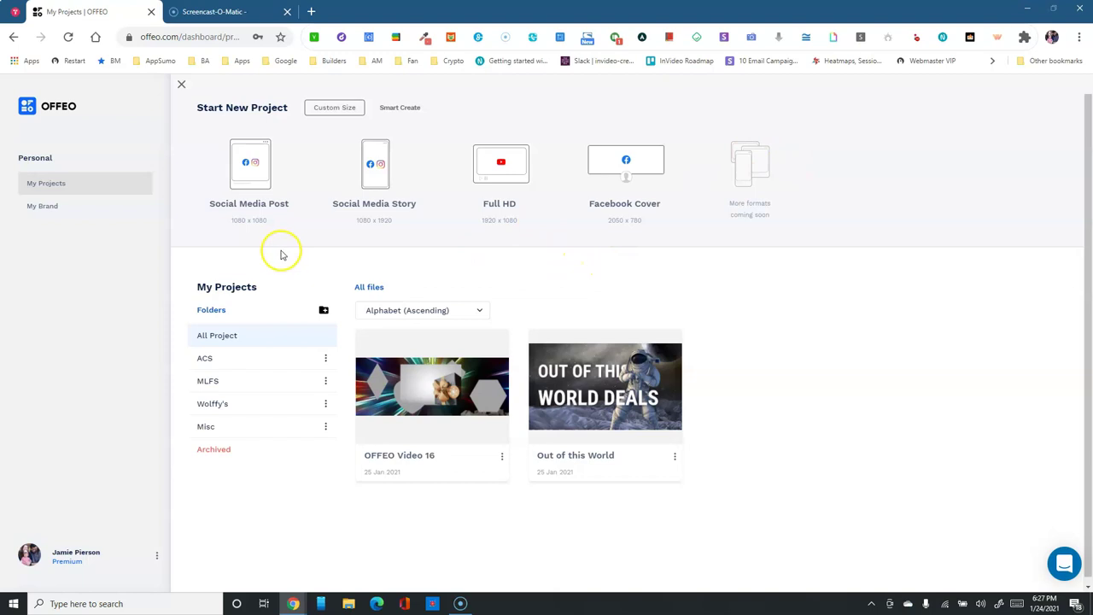
left_click(249, 166)
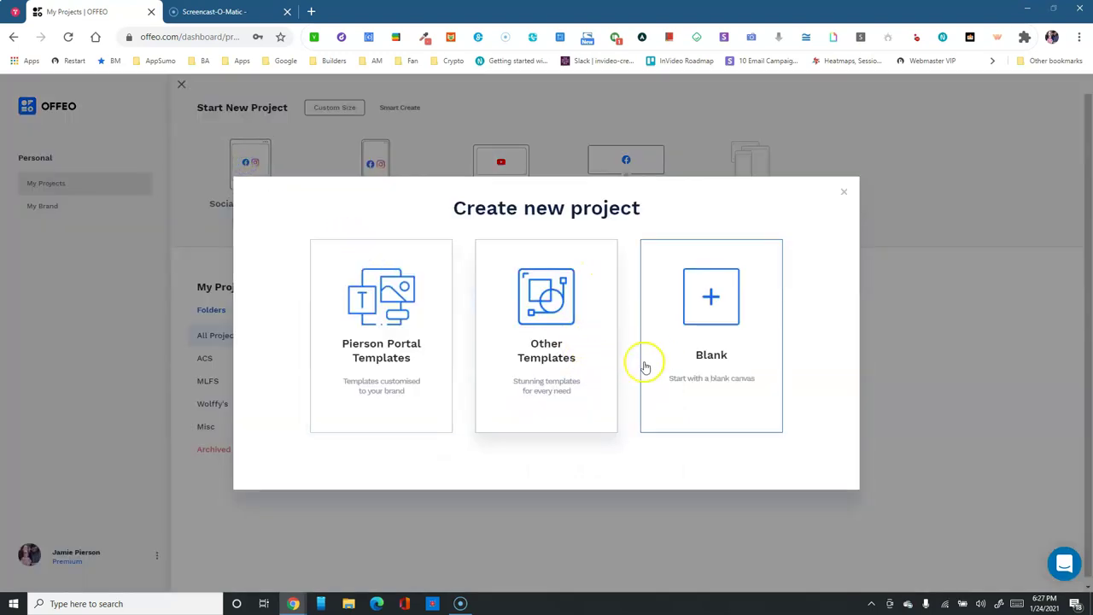
left_click(531, 330)
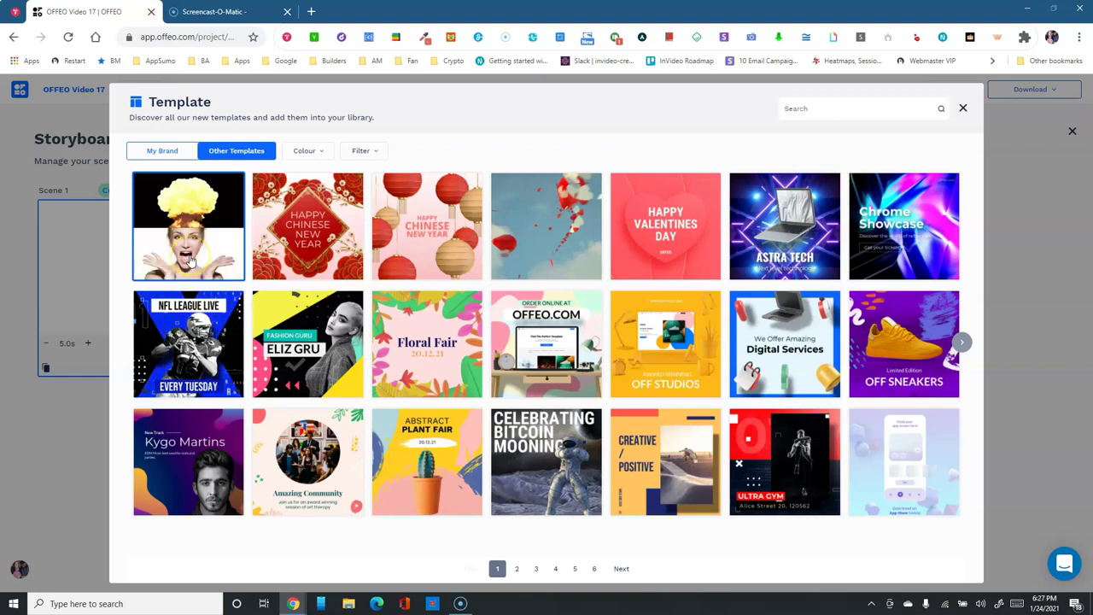
Filter the templates by Scroll-stoppers and browse both result pages
left_click(378, 151)
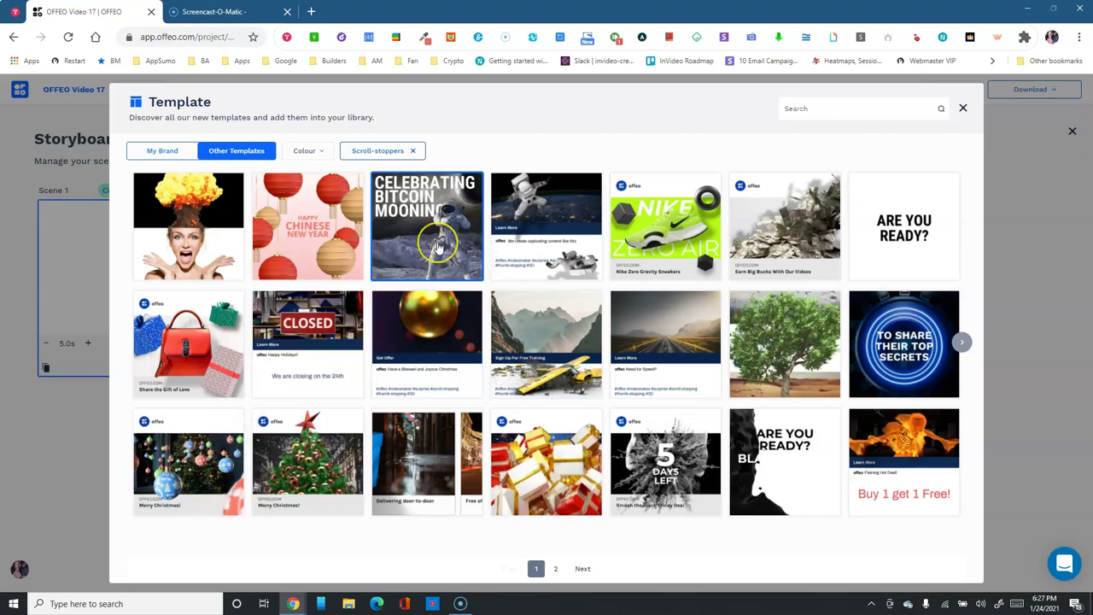
left_click(556, 569)
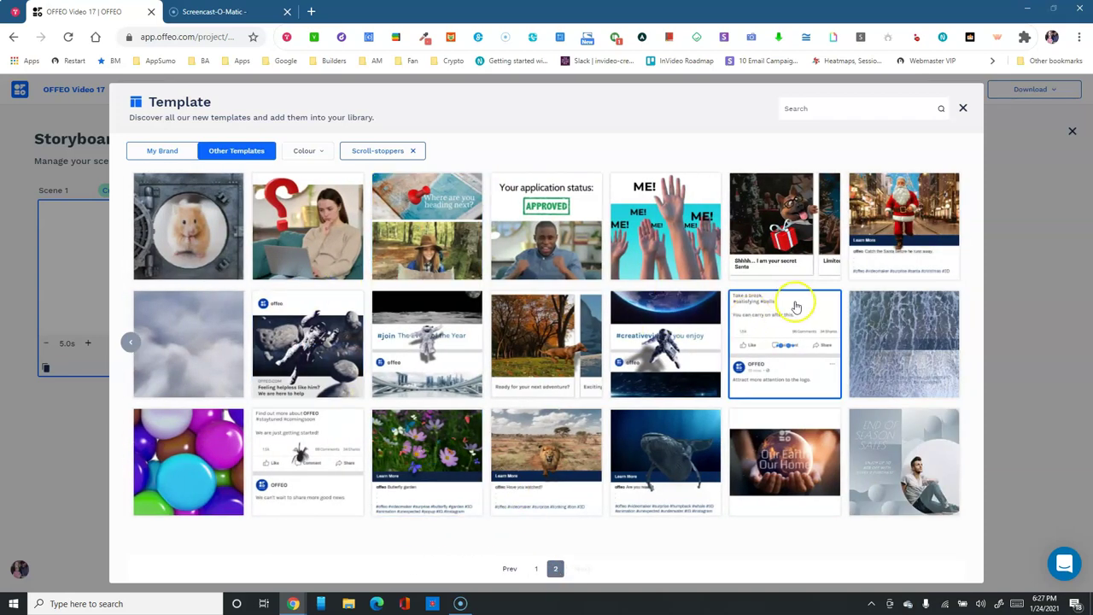
left_click(475, 466)
left_click(509, 569)
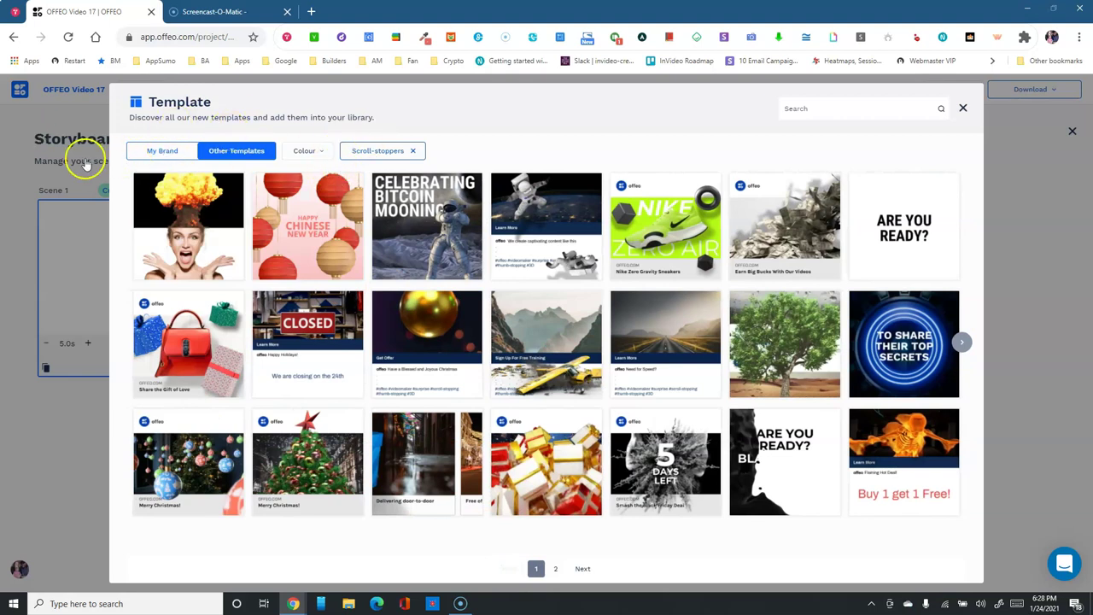
Add the Sub-Zero Monster can template from the Beverage category to the storyboard and open its scene for editing
left_click(402, 158)
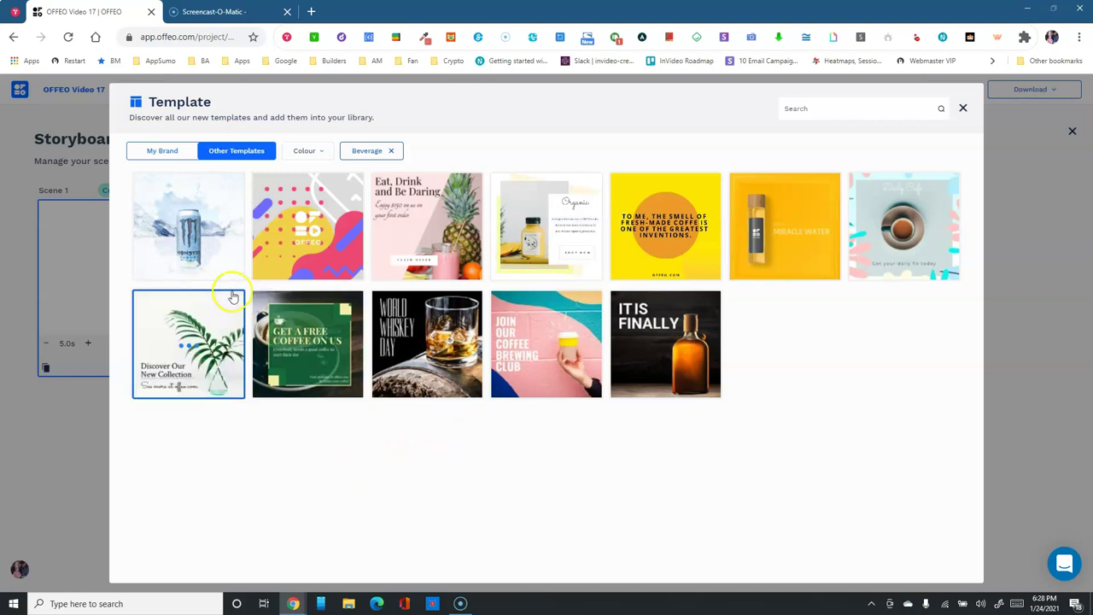
left_click(199, 227)
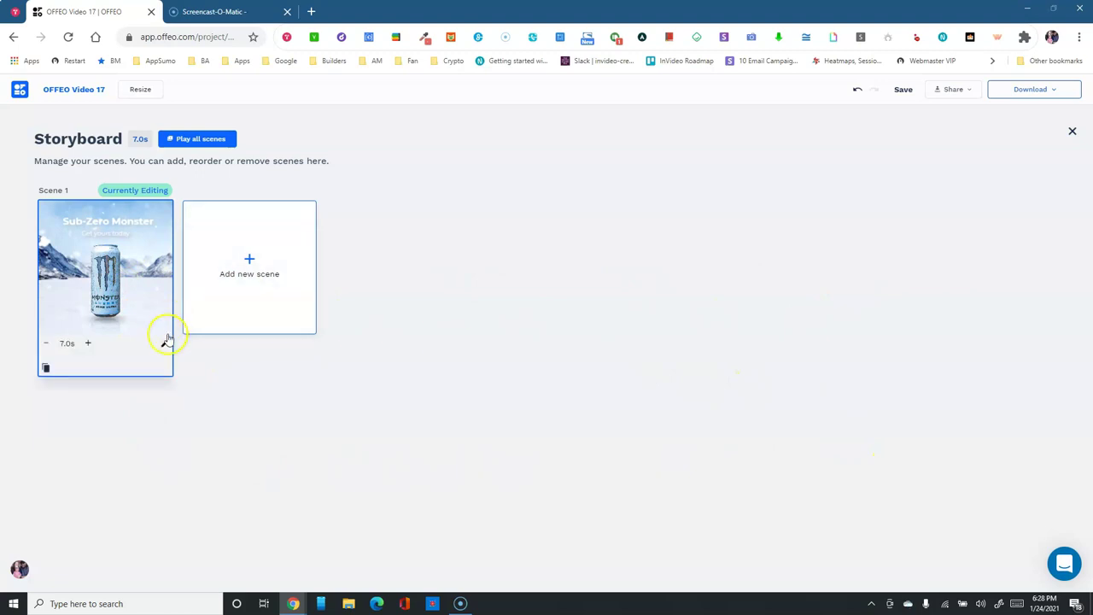
left_click(101, 279)
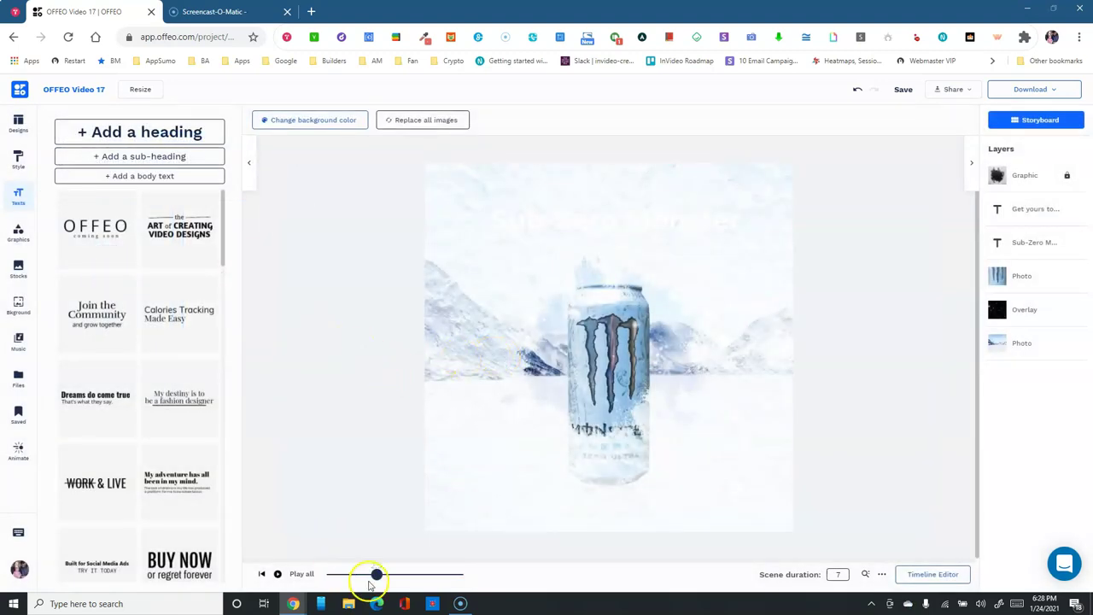
Play the full preview of the Sub-Zero Monster project and close it
left_click(302, 576)
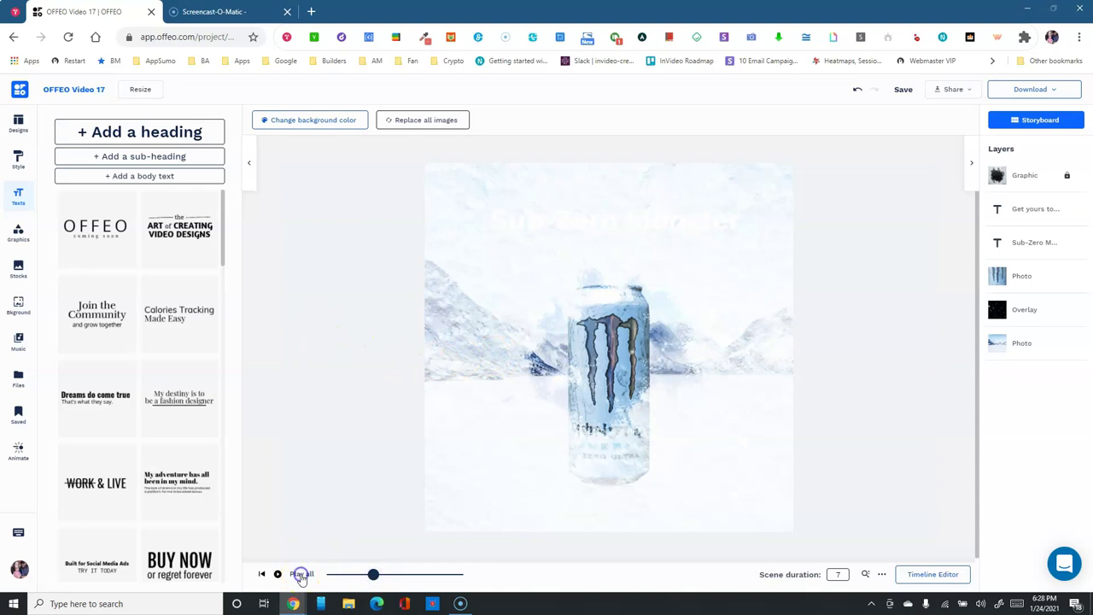
left_click(547, 368)
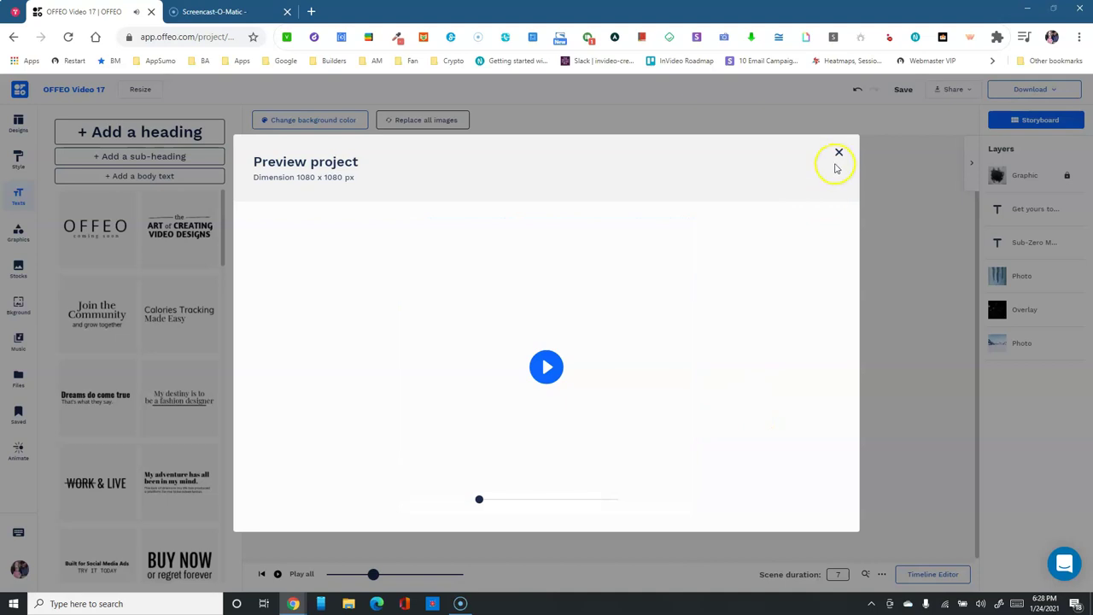
left_click(559, 375)
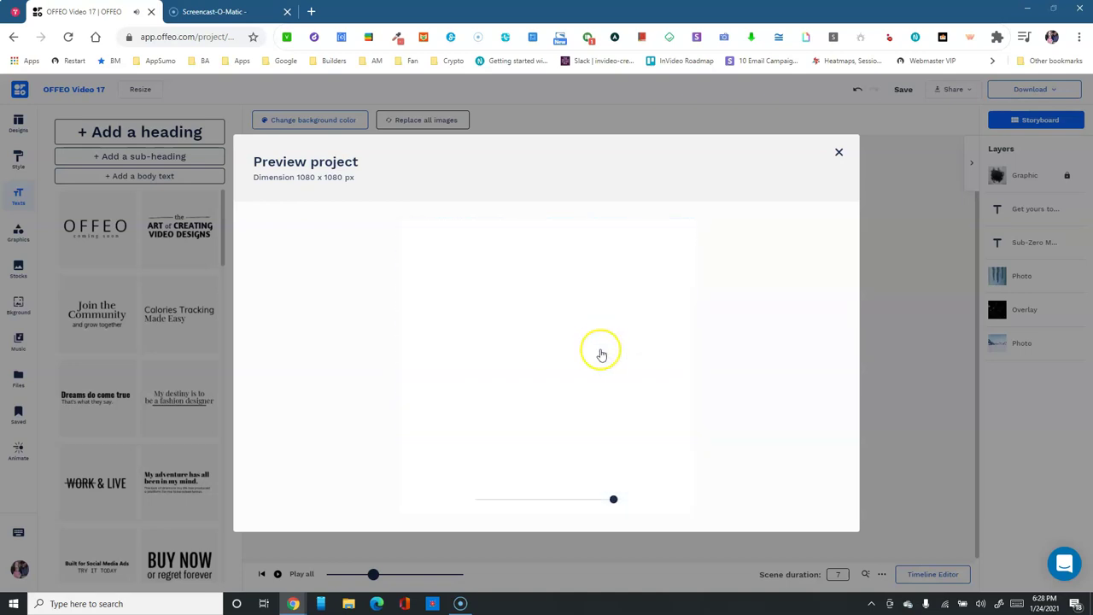
left_click(838, 154)
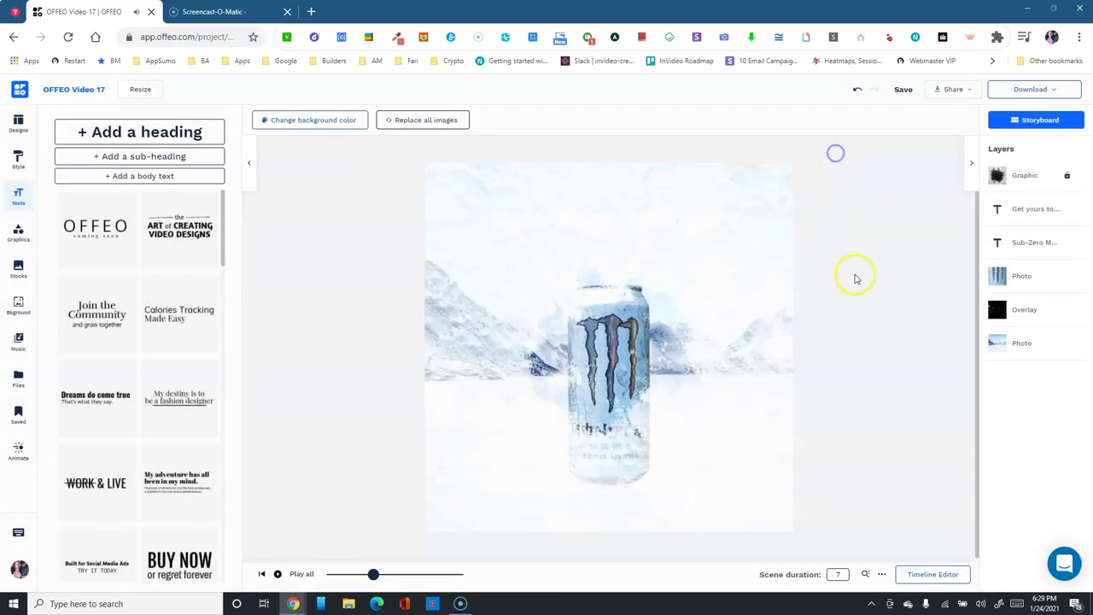
Inspect the background photo, overlay, can photo and both text layers by selecting each in turn
left_click(1047, 348)
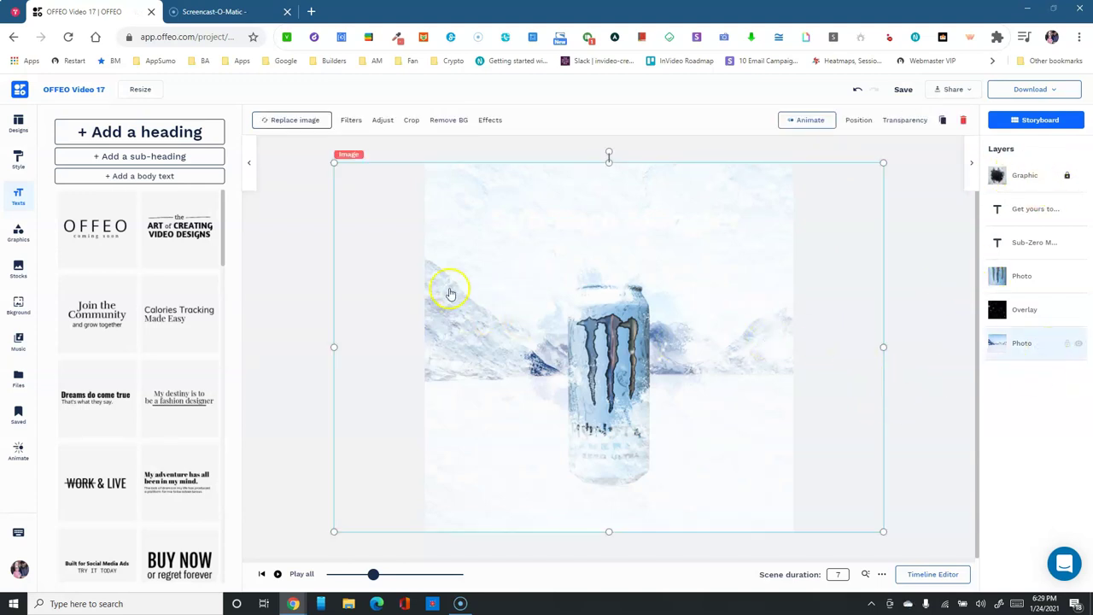
left_click(1026, 311)
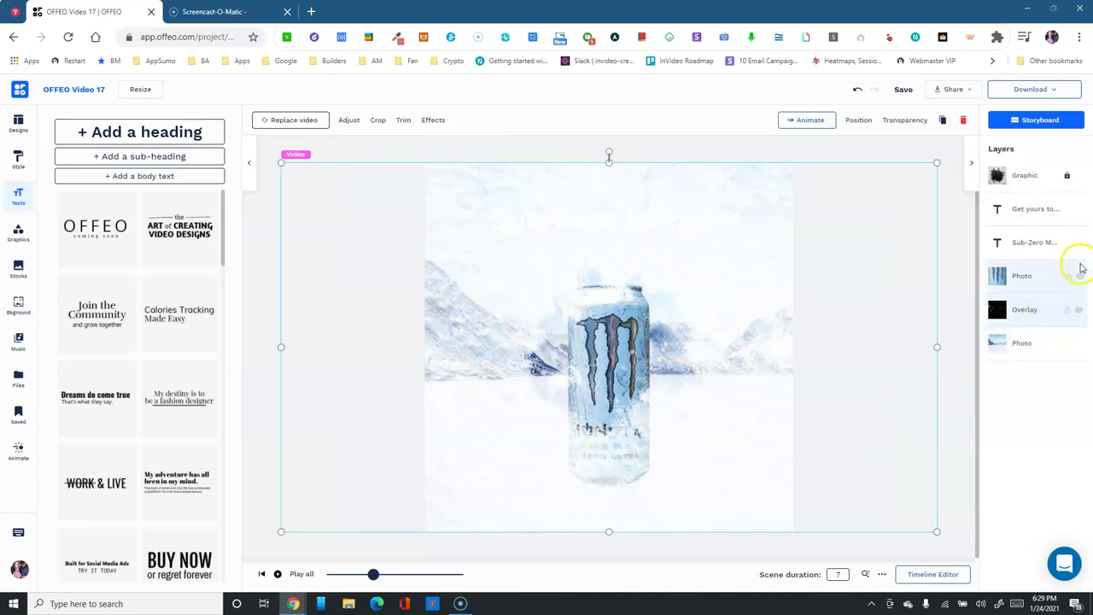
left_click(1034, 276)
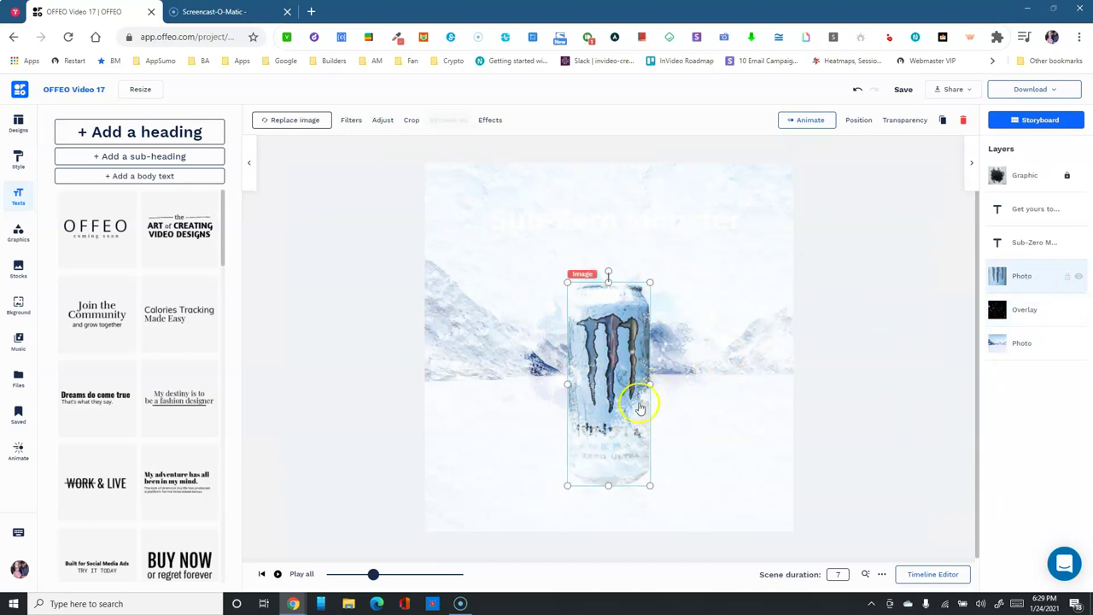
left_click(1030, 242)
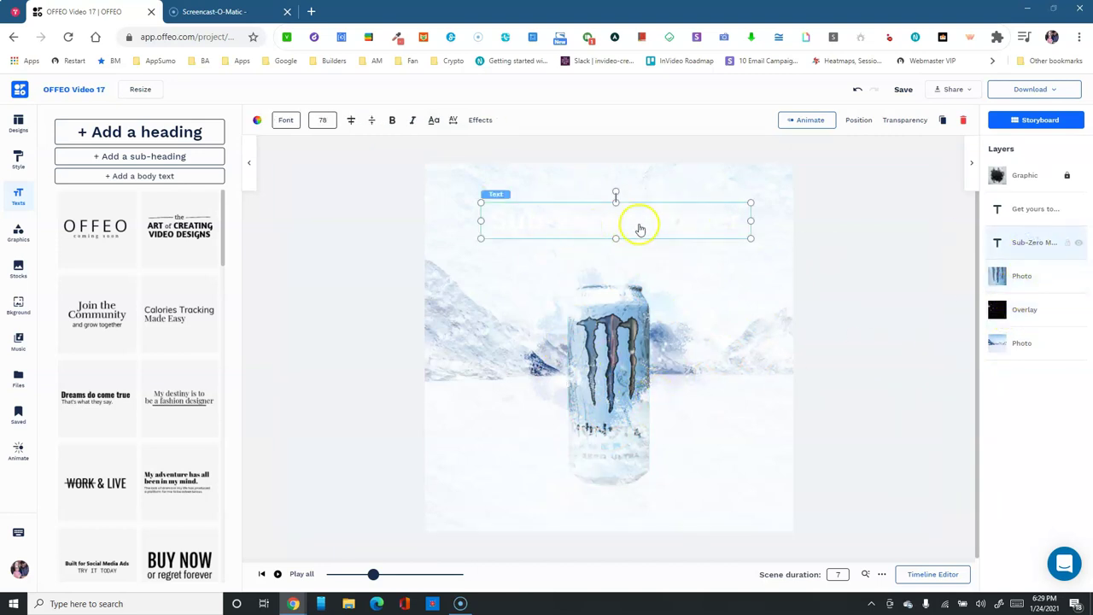
left_click(1021, 211)
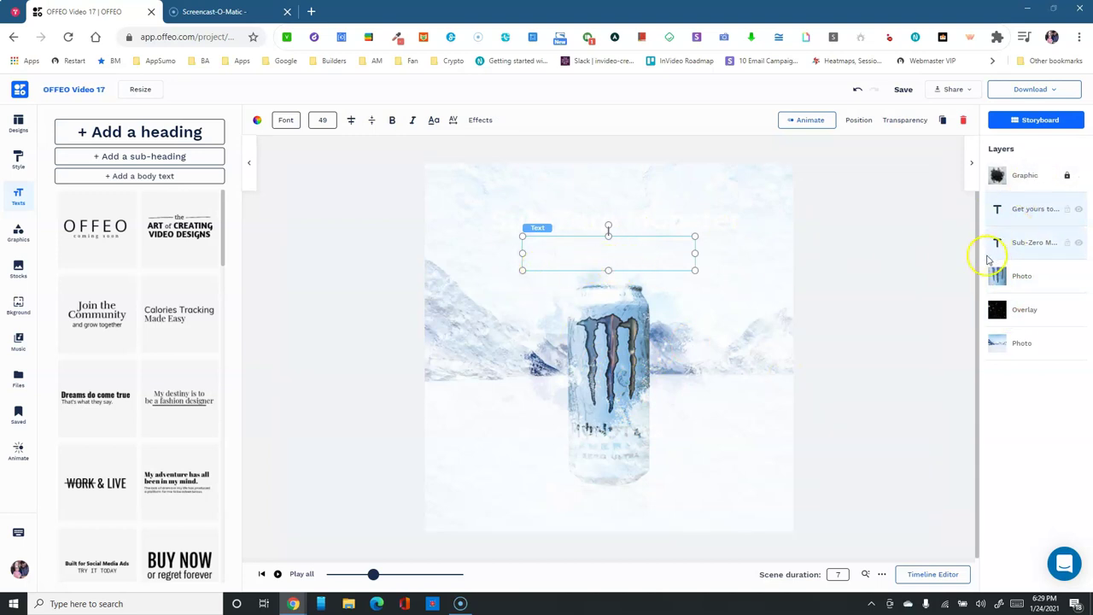
Unlock the uppermost graphic layer, inspect it alongside the text and overlay layers, and lock it again
left_click(1030, 187)
left_click(1069, 177)
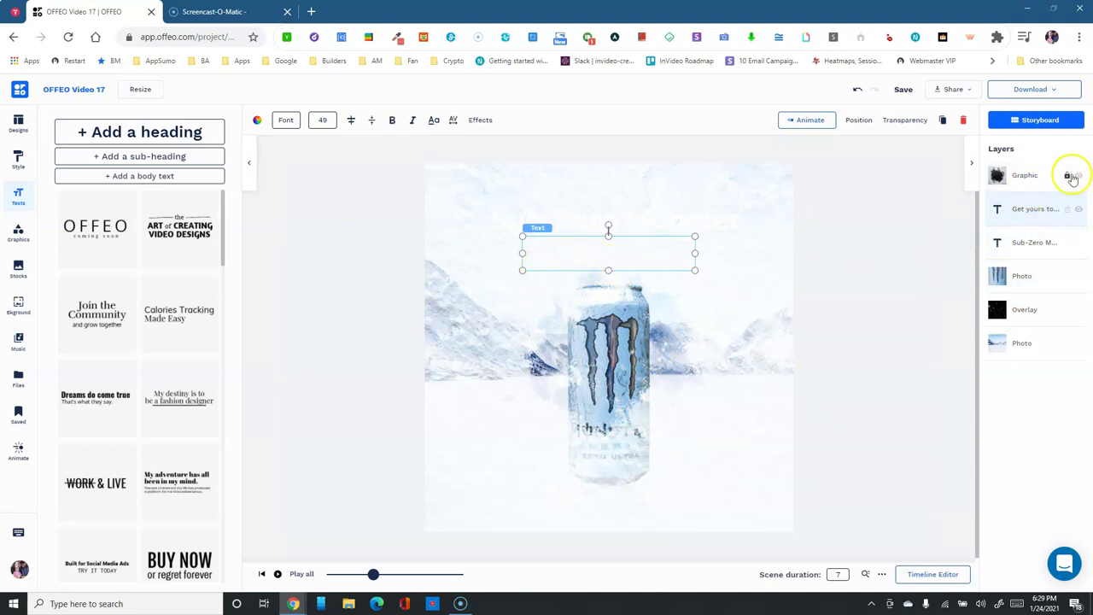
left_click(1068, 177)
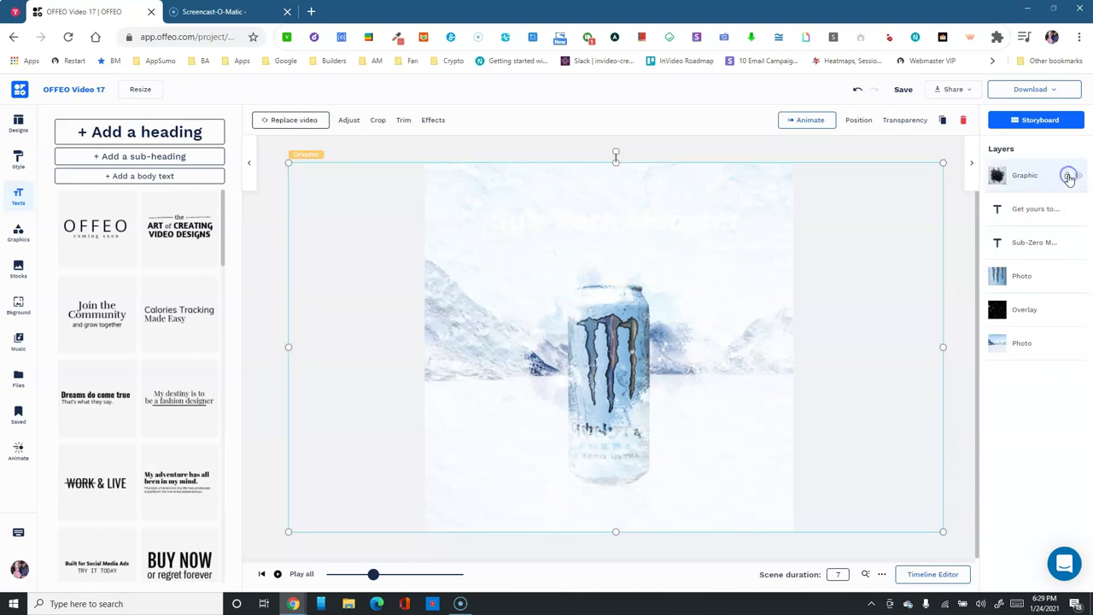
left_click(1040, 209)
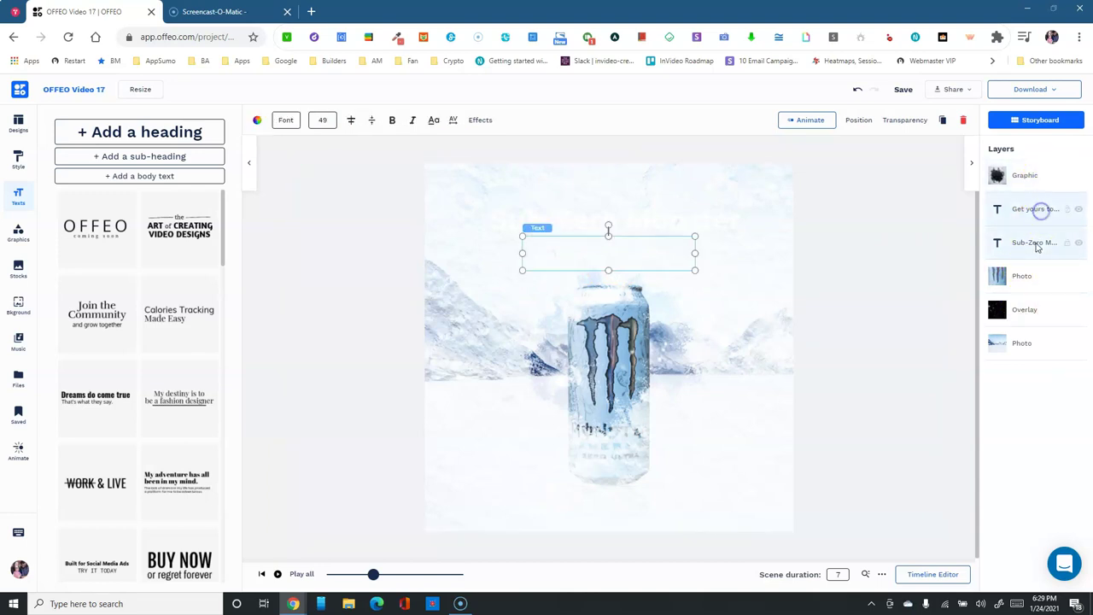
left_click(1028, 176)
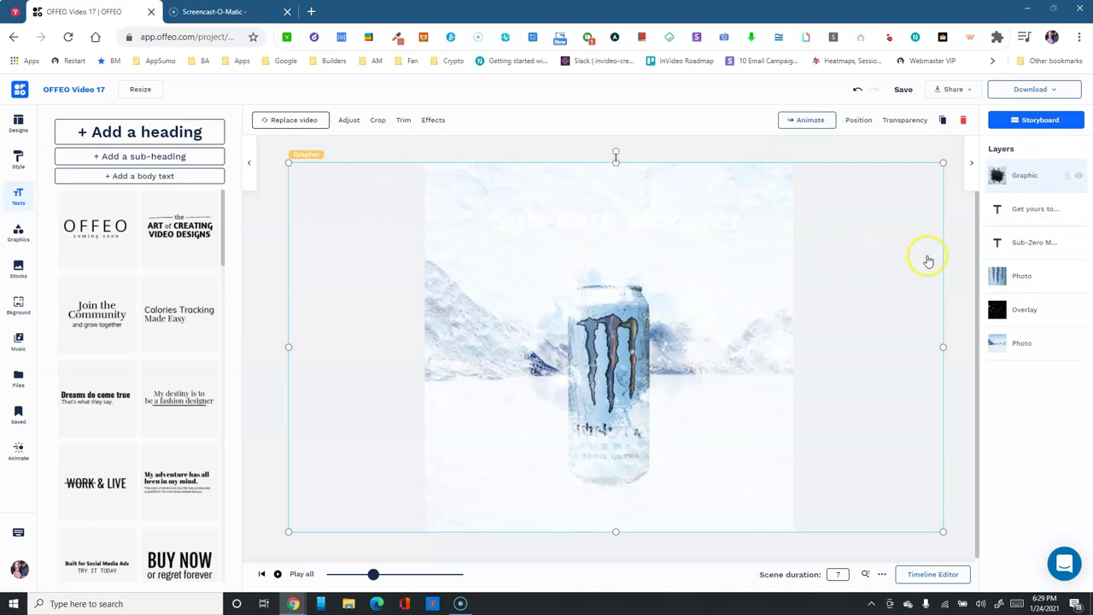
left_click(1018, 313)
left_click(1034, 177)
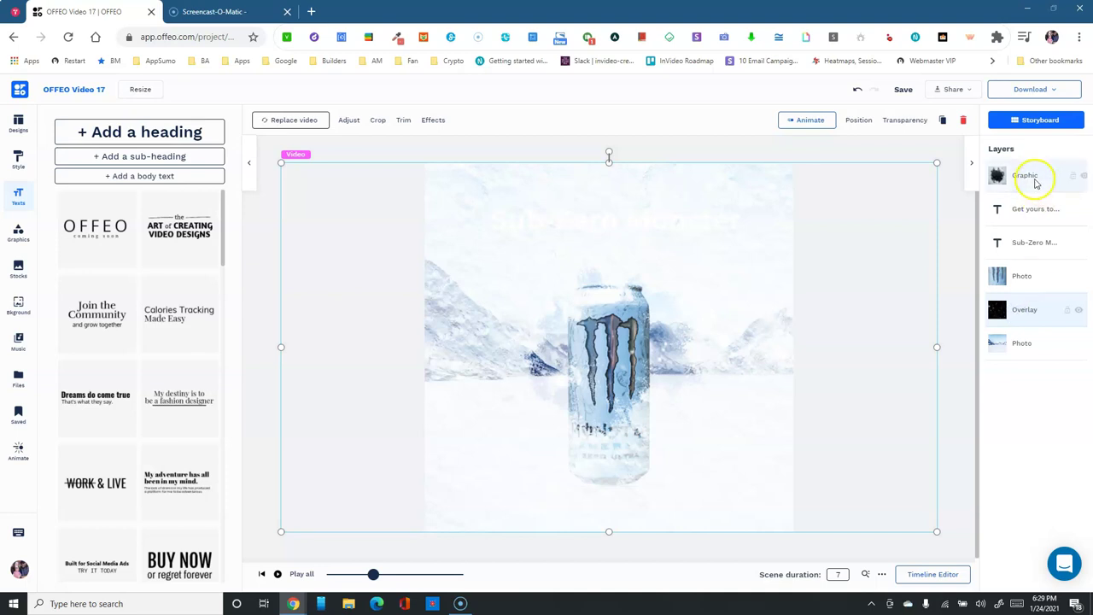
left_click(1066, 177)
left_click(1015, 182)
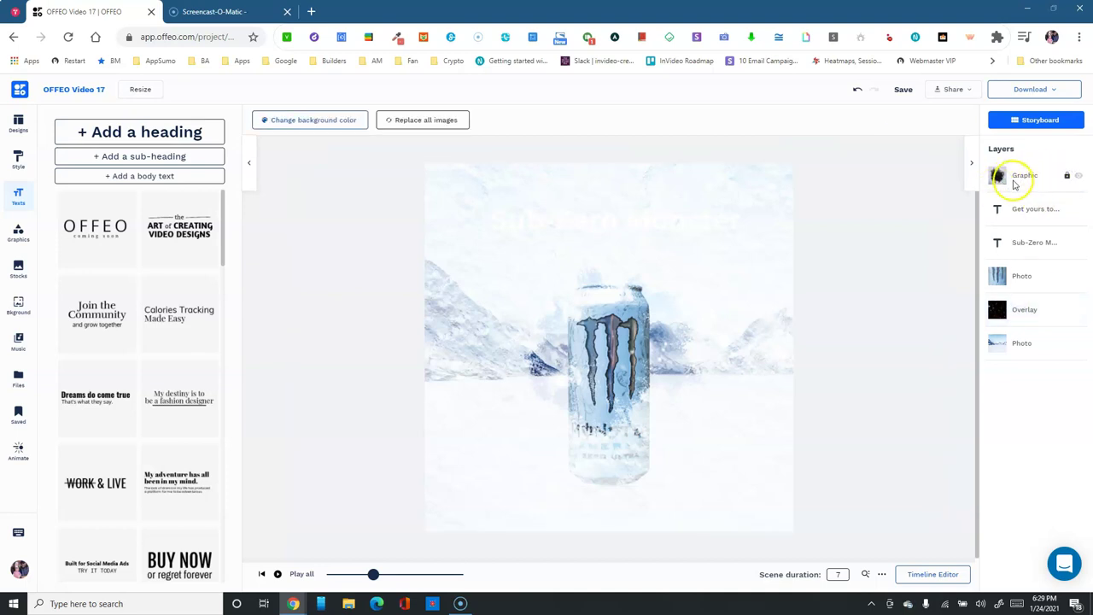
mouse_move(1025, 177)
left_mouse_down()
mouse_move(1020, 307)
mouse_move(1034, 163)
left_mouse_up()
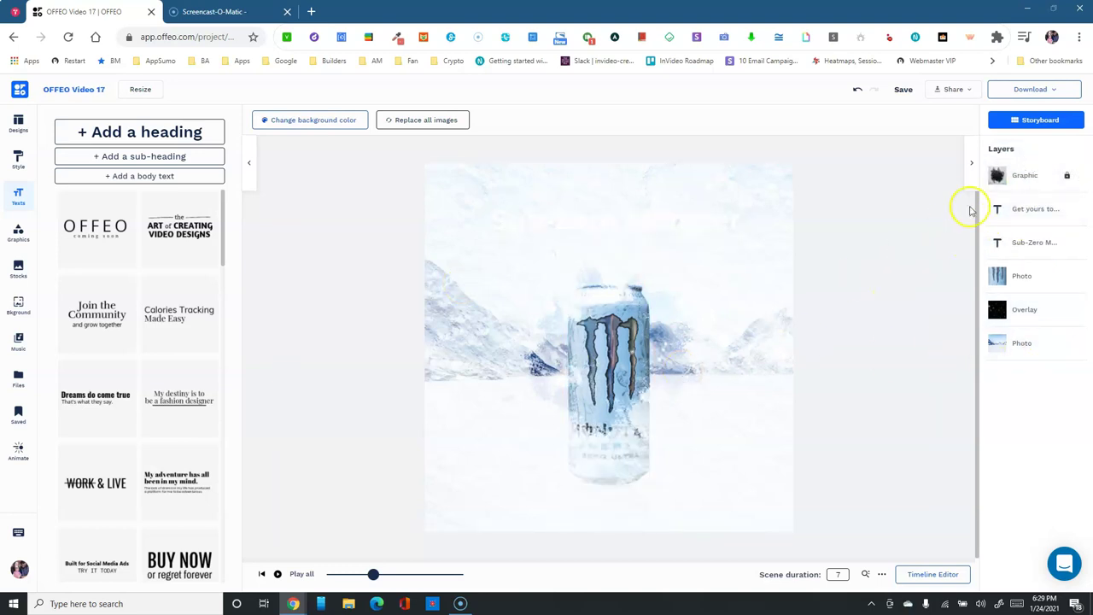
Scrub the playhead forward to just past the middle of the scene to view the can and text
left_click(320, 577)
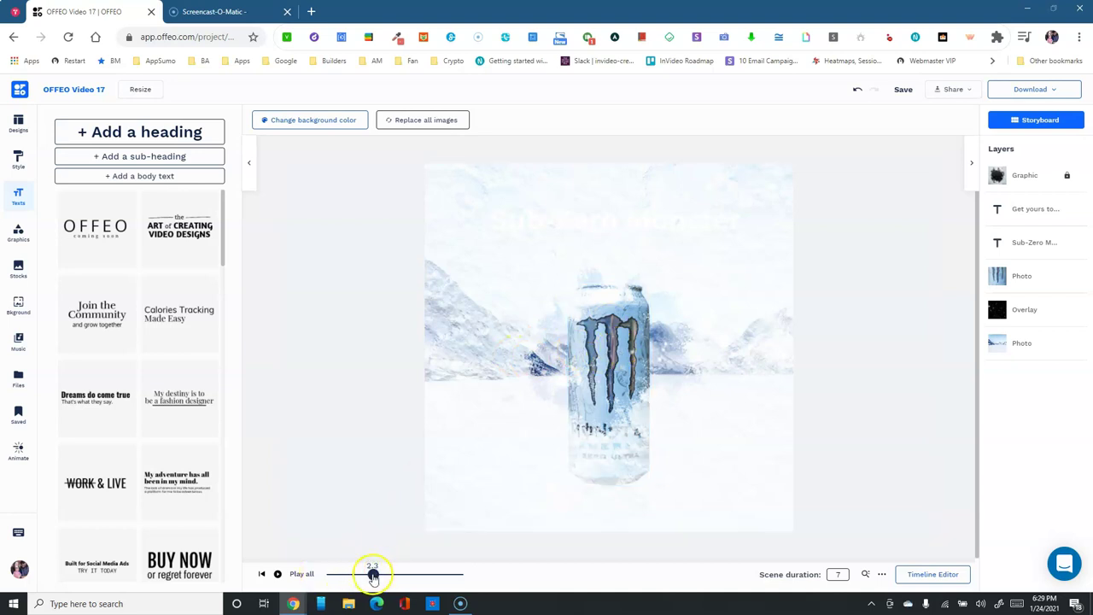
left_click_drag(373, 577, 396, 577)
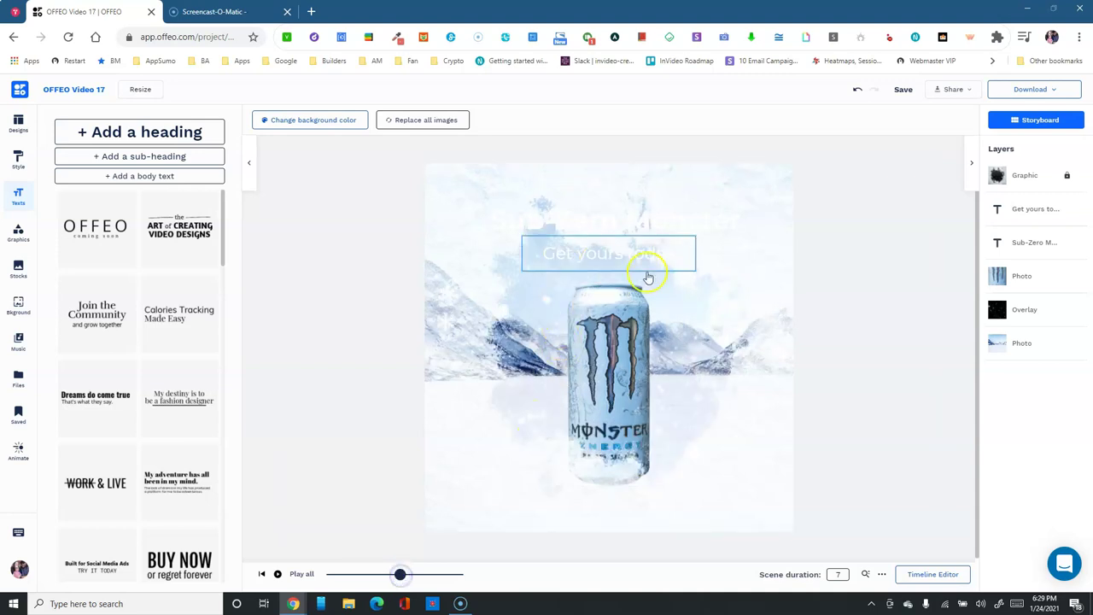
Scrub the scene from its start to about 4.4 seconds to examine how the can and texts appear
left_click_drag(383, 574, 311, 574)
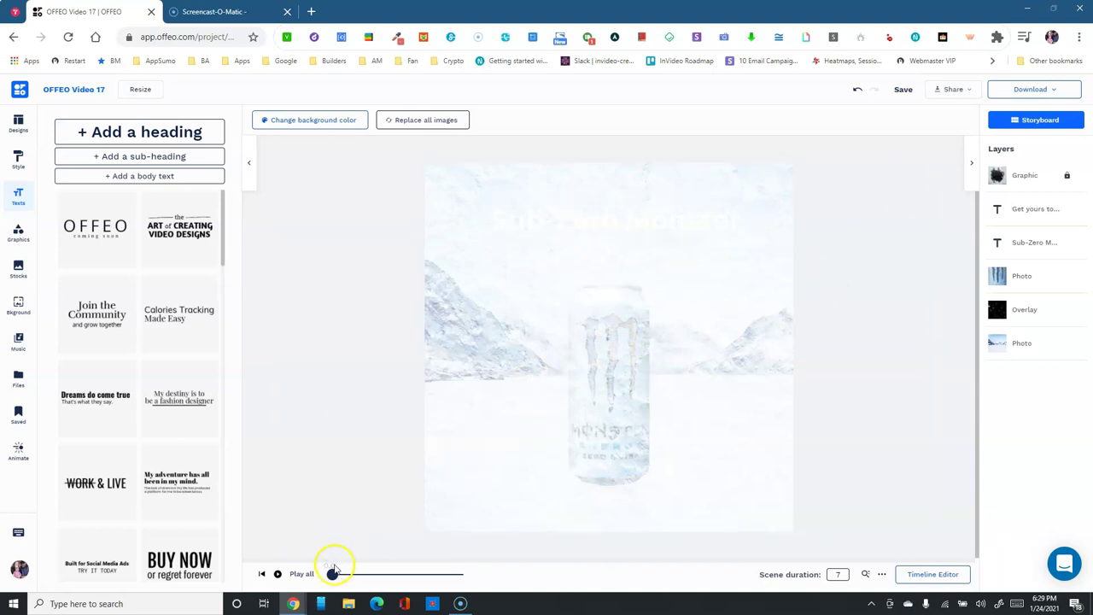
left_click(374, 574)
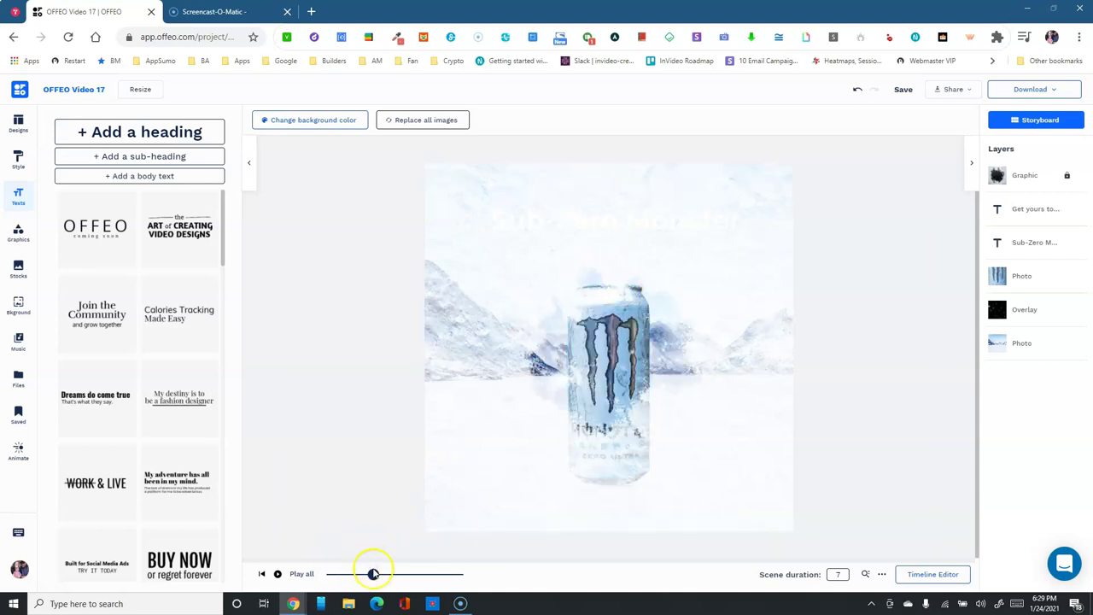
left_click_drag(420, 572, 411, 575)
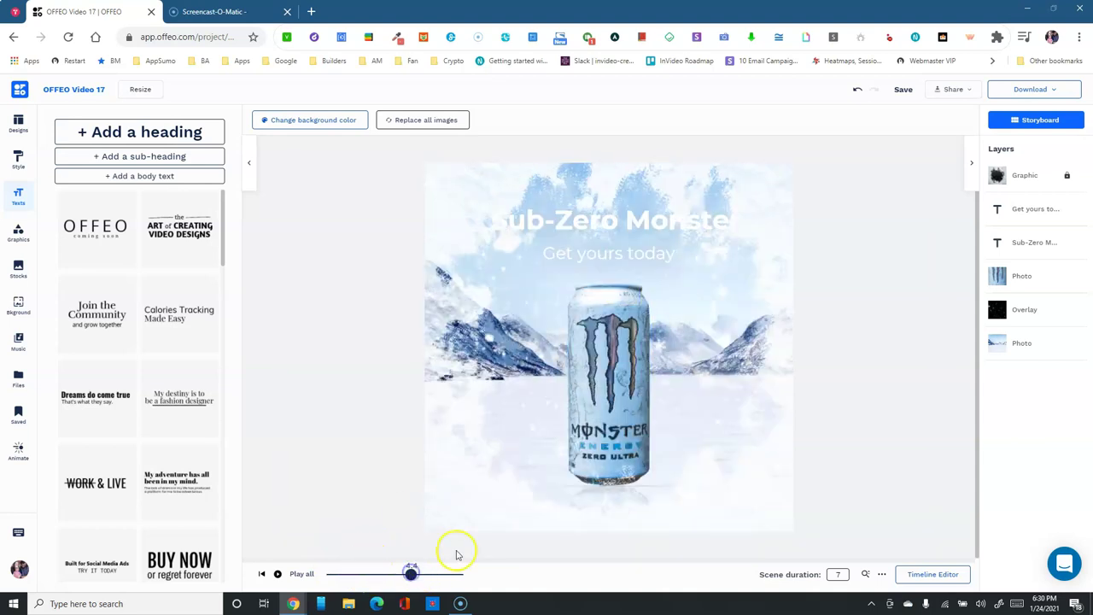
Replace the can photo with the uploaded cutout of the masked man sitting on a folding chair
left_click(605, 362)
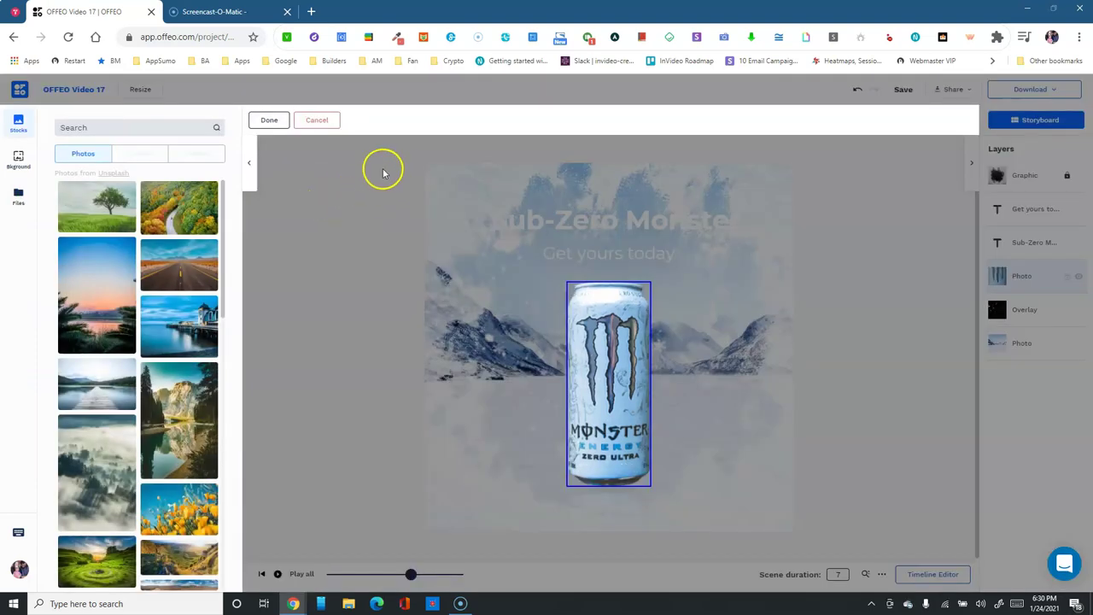
left_click(19, 204)
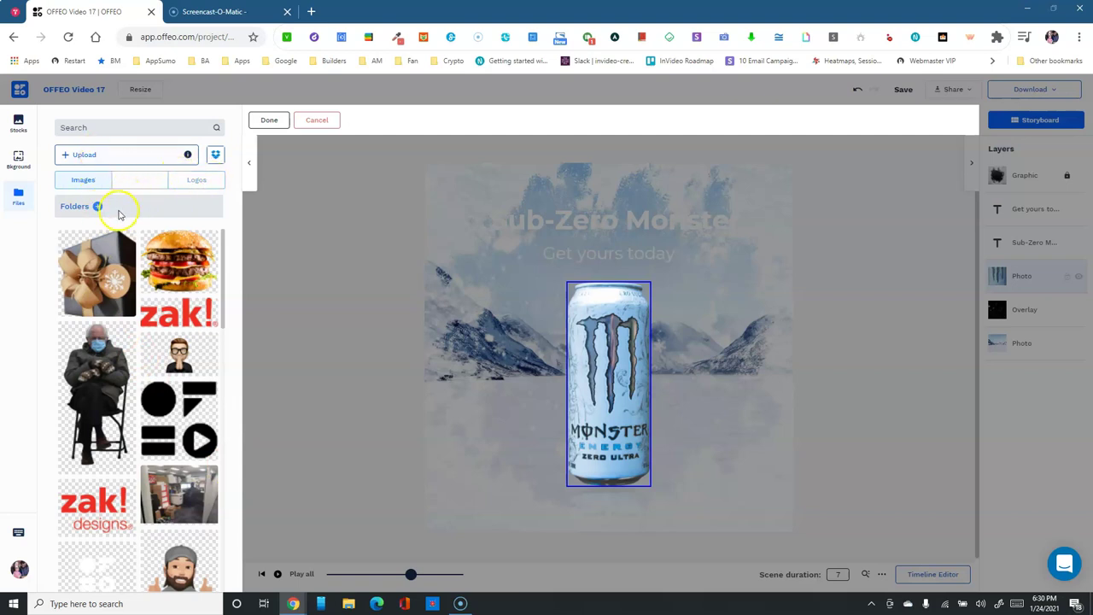
left_click(95, 392)
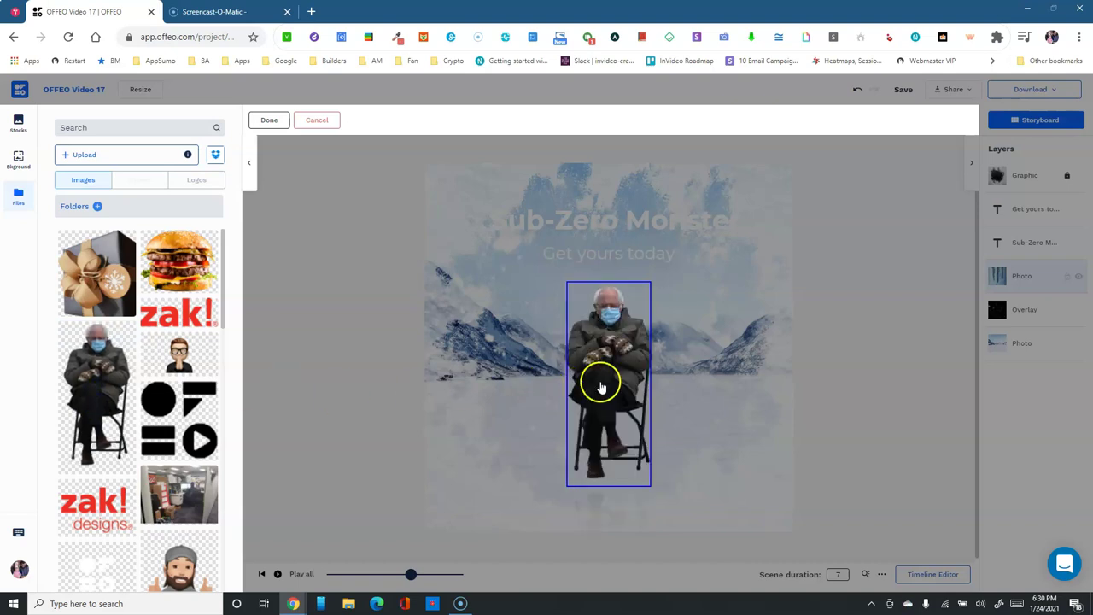
left_click(274, 120)
Change the heading text from "Sub-Zero Monster" to "Sub-Zero Senator"
left_click(557, 223)
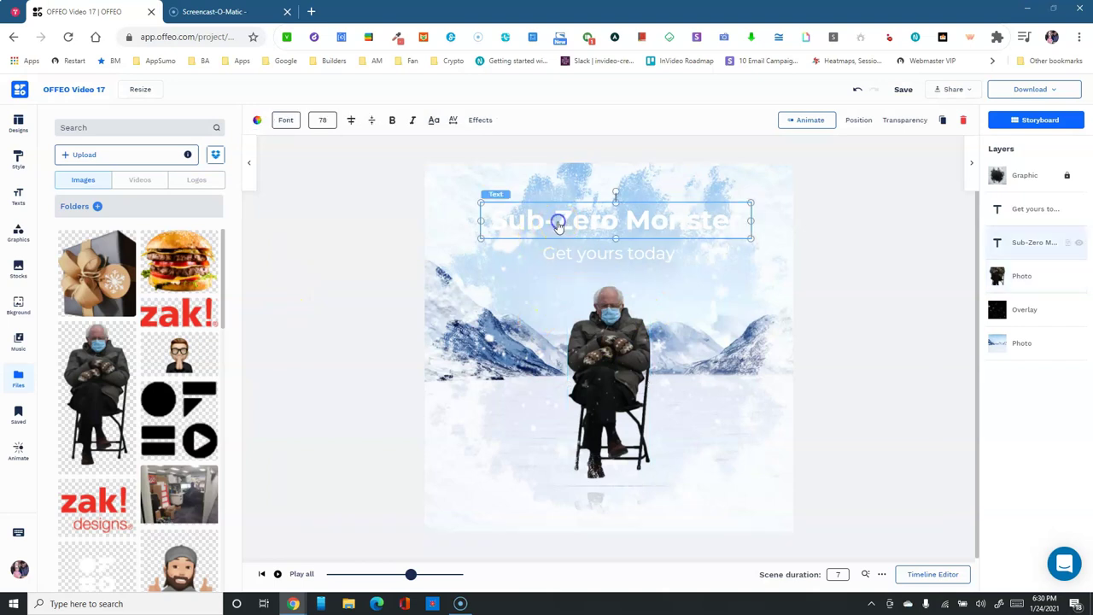
left_click(656, 224)
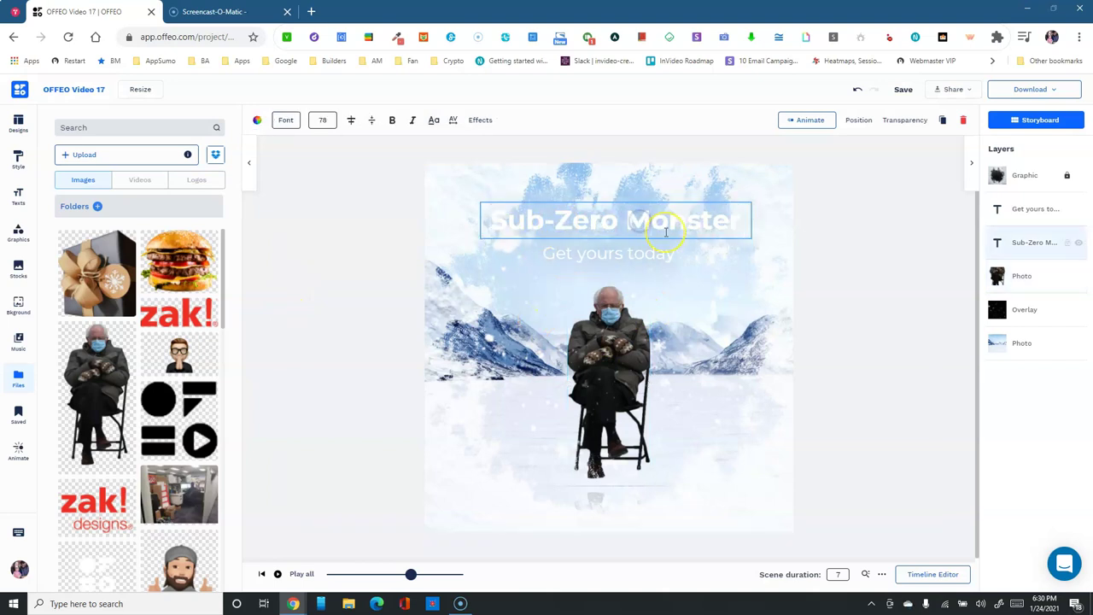
triple_click(666, 233)
type("Senator")
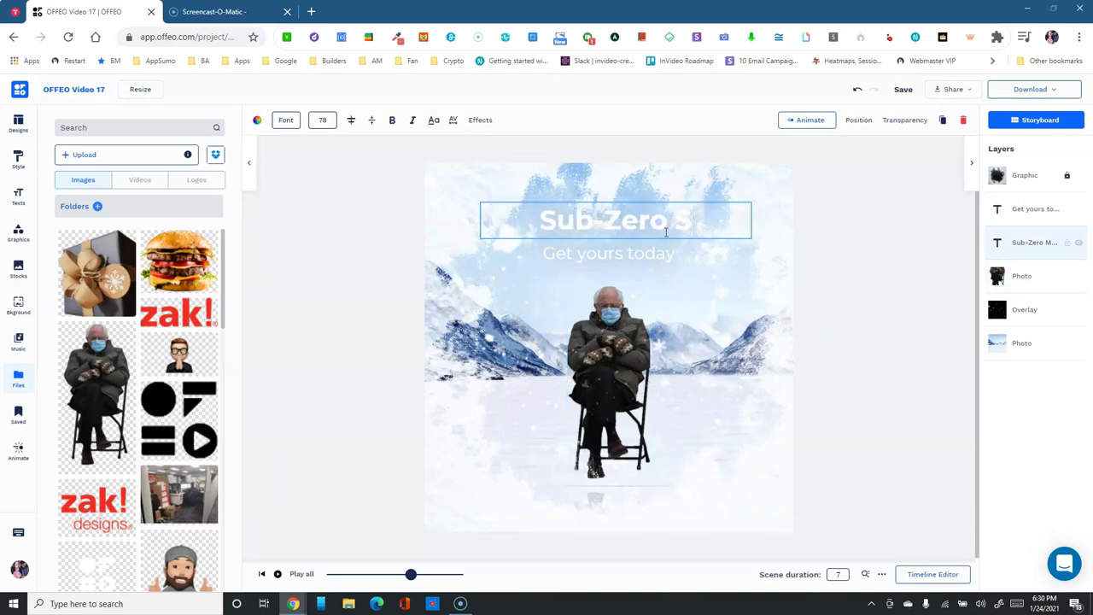
left_click(612, 252)
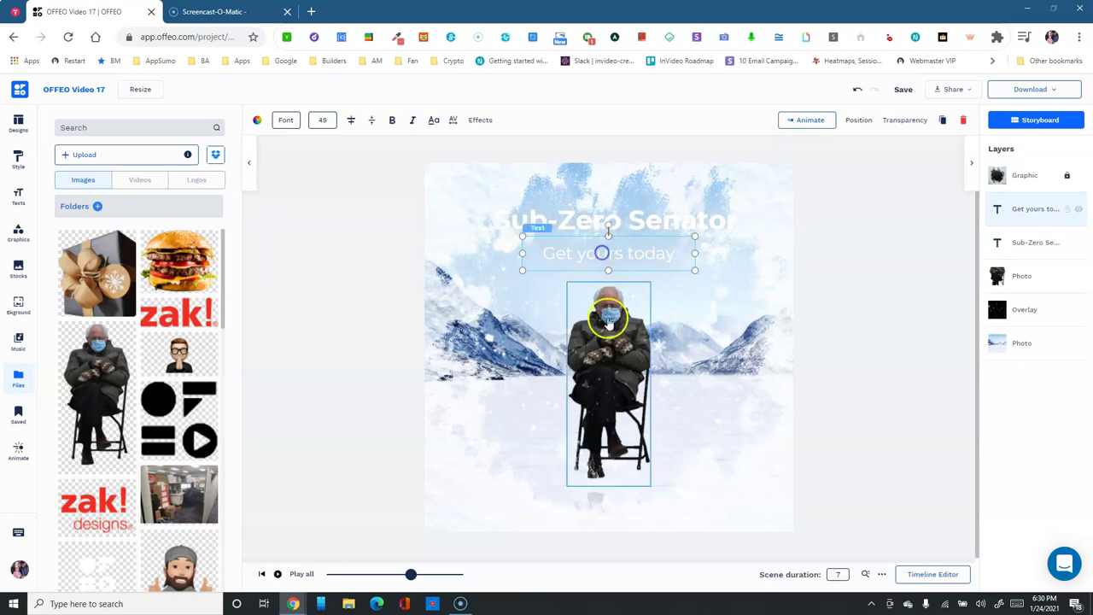
Enlarge and centre the seated man's photo, and move the "Get yours today" text down over his lap
left_click(608, 342)
left_click_drag(661, 227, 690, 254)
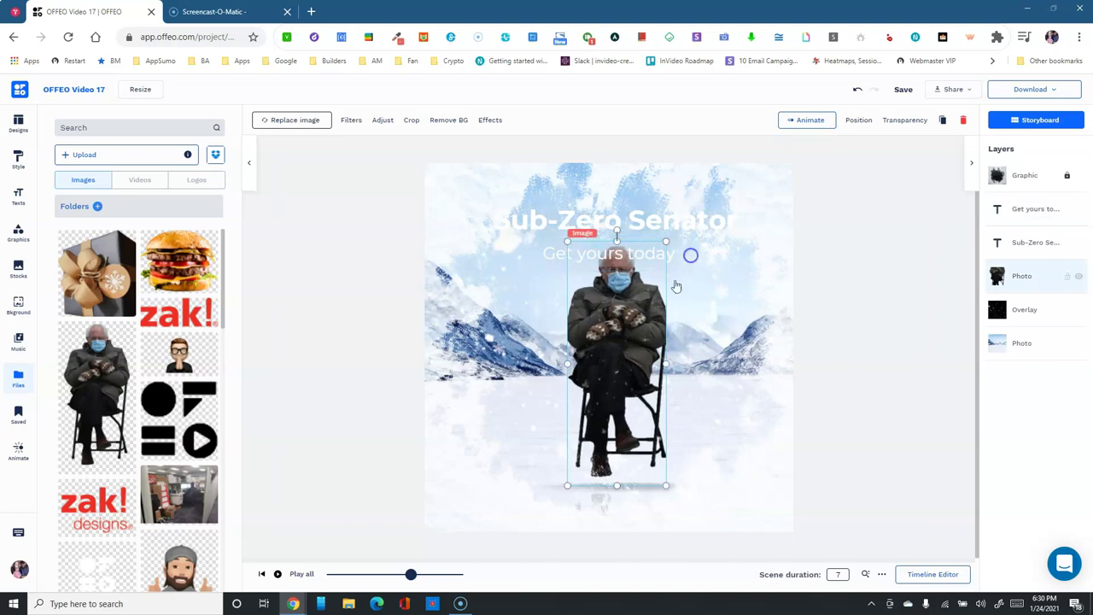
mouse_move(620, 350)
left_mouse_down()
mouse_move(608, 350)
mouse_move(617, 360)
mouse_move(618, 329)
mouse_move(621, 363)
left_mouse_up()
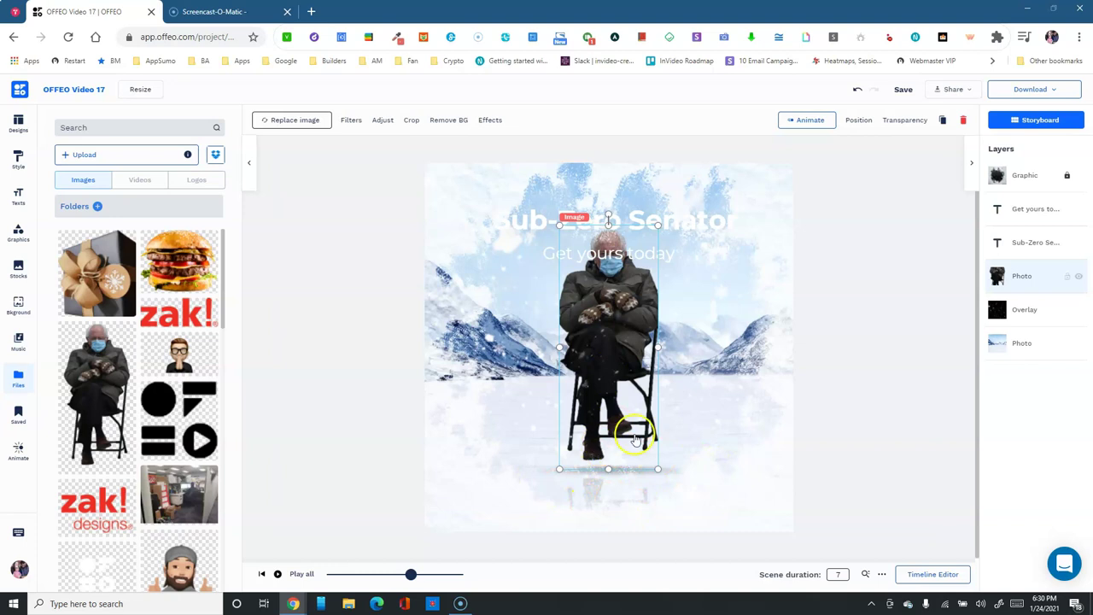
left_click(549, 255)
left_click_drag(553, 259, 554, 363)
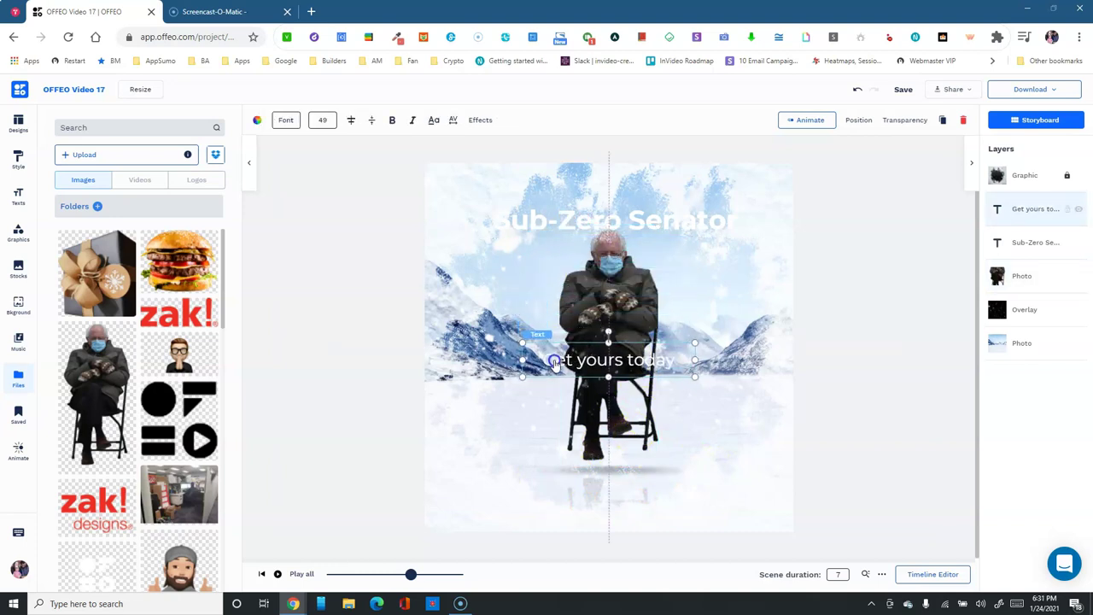
Try the Drop Shadow and Reflection effects on the "Get yours today" text and turn both off again
left_click(484, 121)
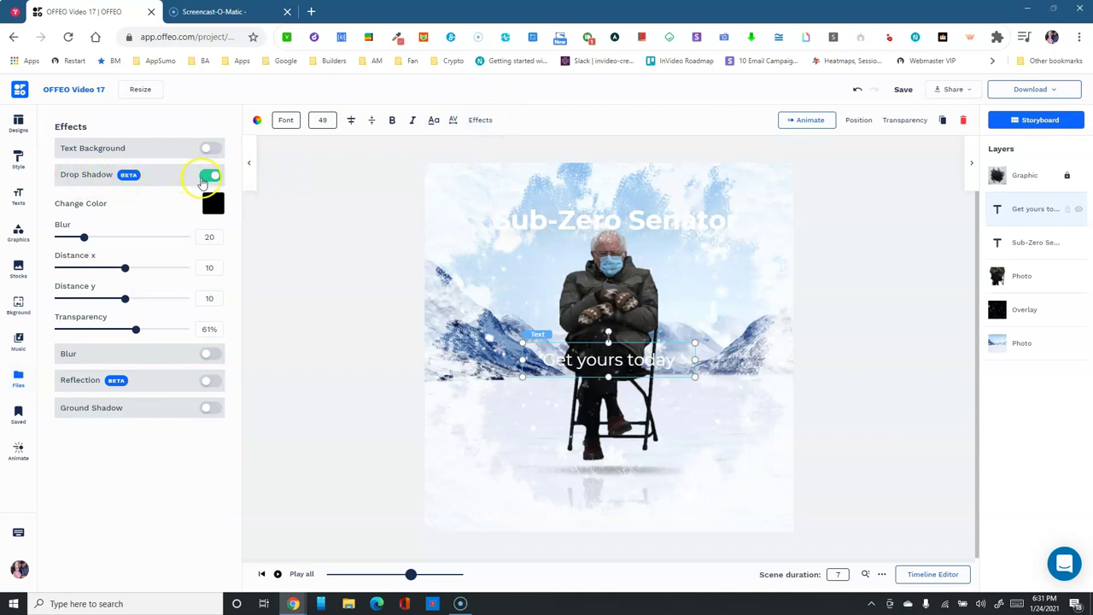
left_click(142, 385)
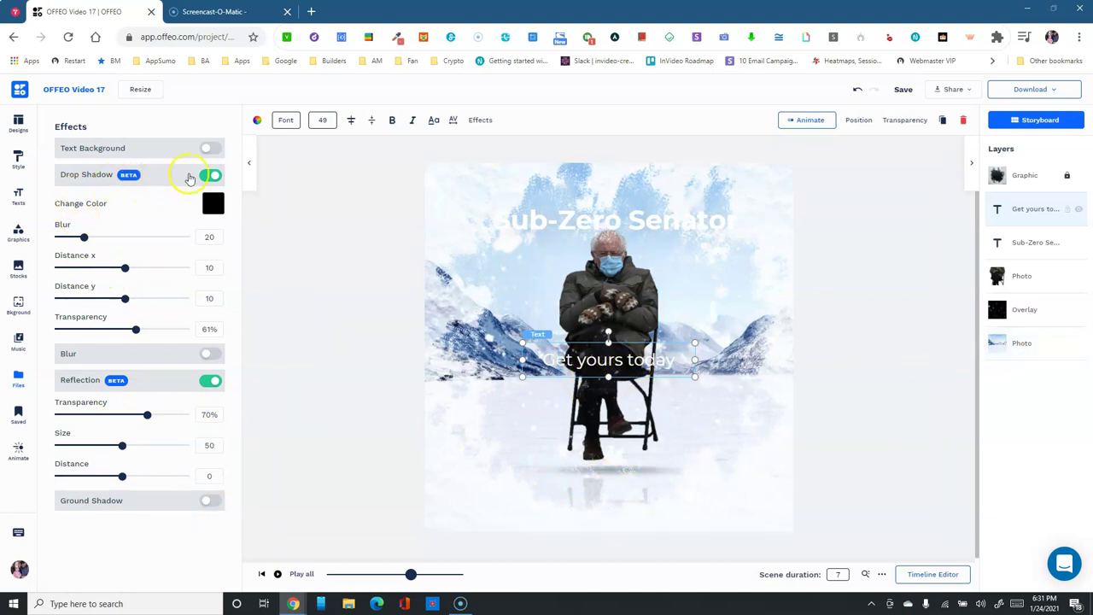
left_click(206, 175)
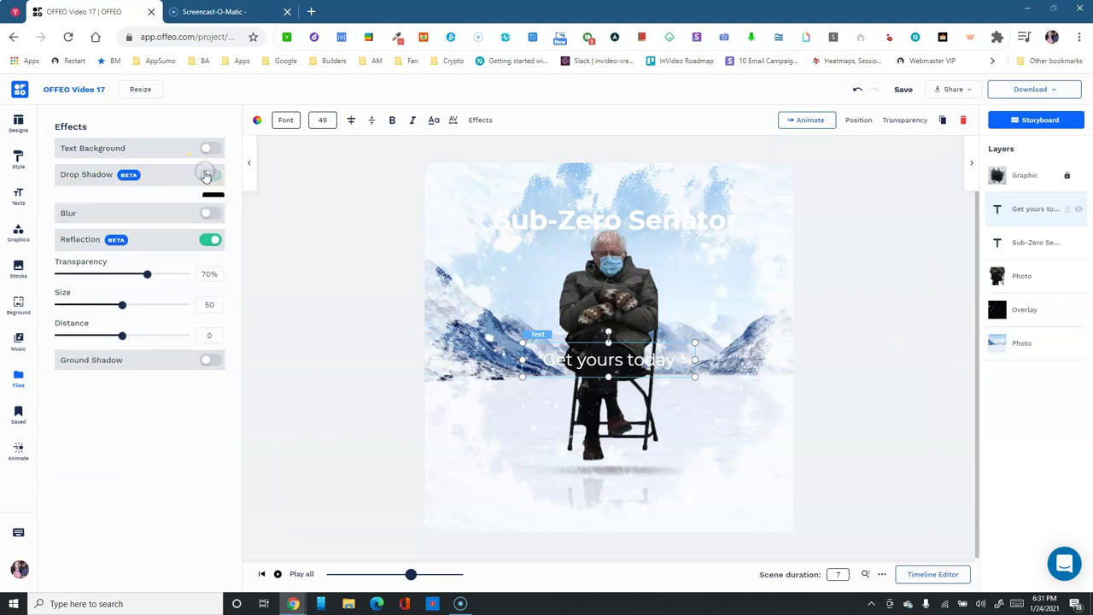
left_click(211, 233)
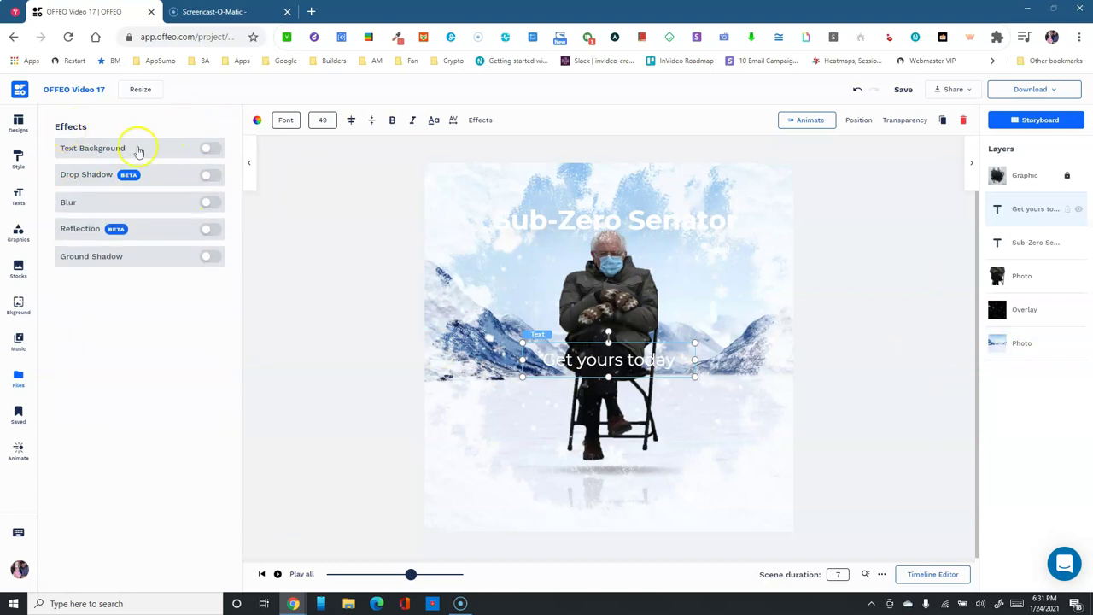
left_click(596, 506)
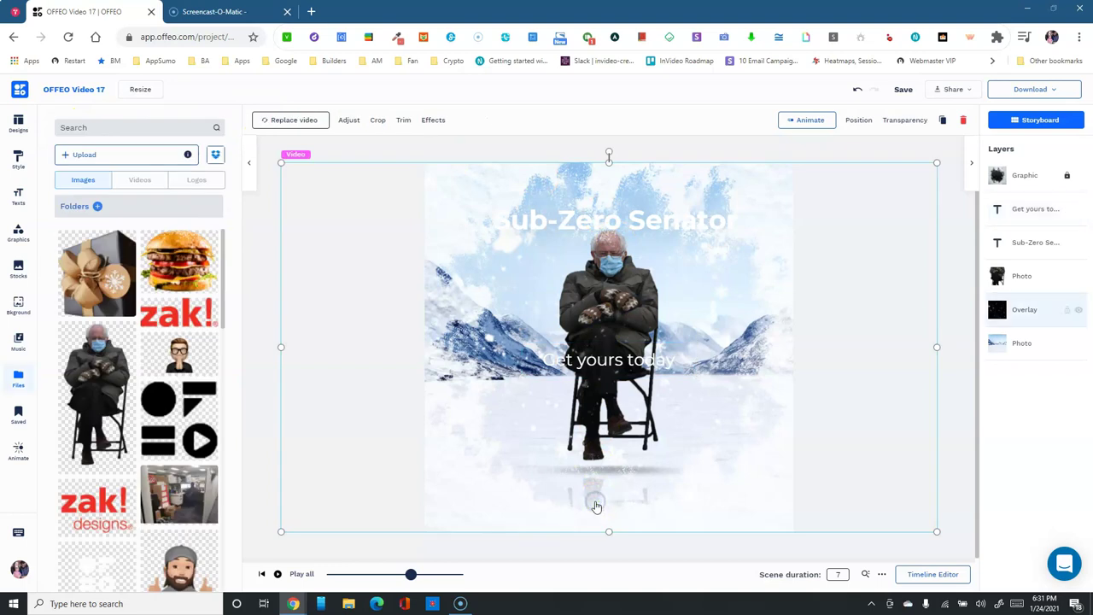
left_click_drag(604, 322, 564, 326)
left_click(598, 330)
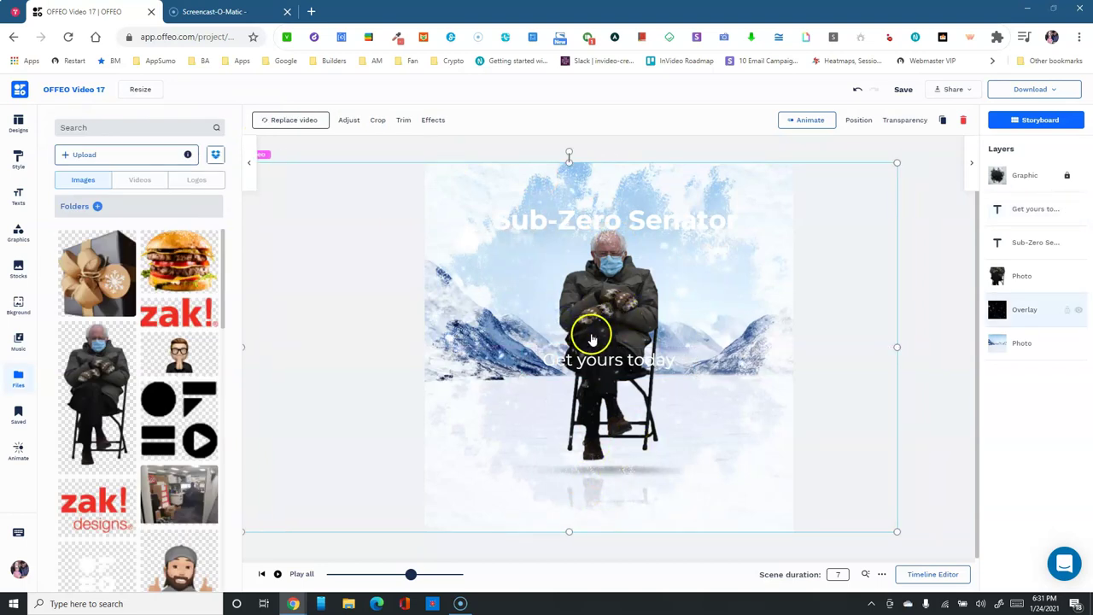
left_click(858, 89)
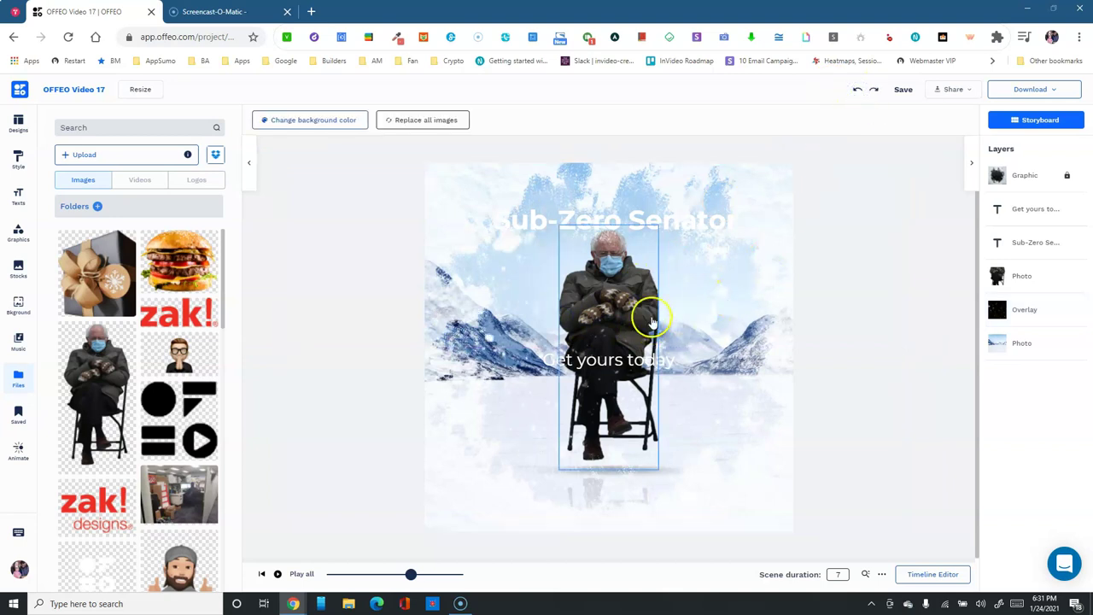
left_click(858, 128)
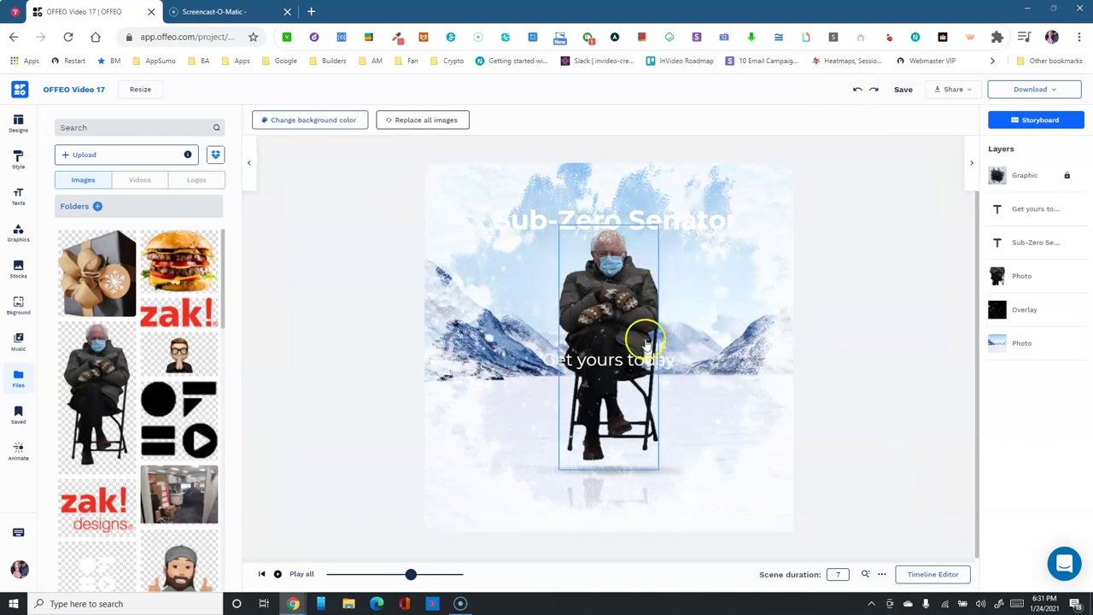
Bring the seated man's photo layer to the top of the layer stack and shift the photo slightly up
left_click(1009, 278)
left_click(1034, 287)
left_click_drag(1029, 282, 1028, 171)
mouse_move(607, 291)
left_mouse_down()
mouse_move(645, 270)
mouse_move(603, 256)
mouse_move(595, 290)
mouse_move(605, 296)
left_mouse_up()
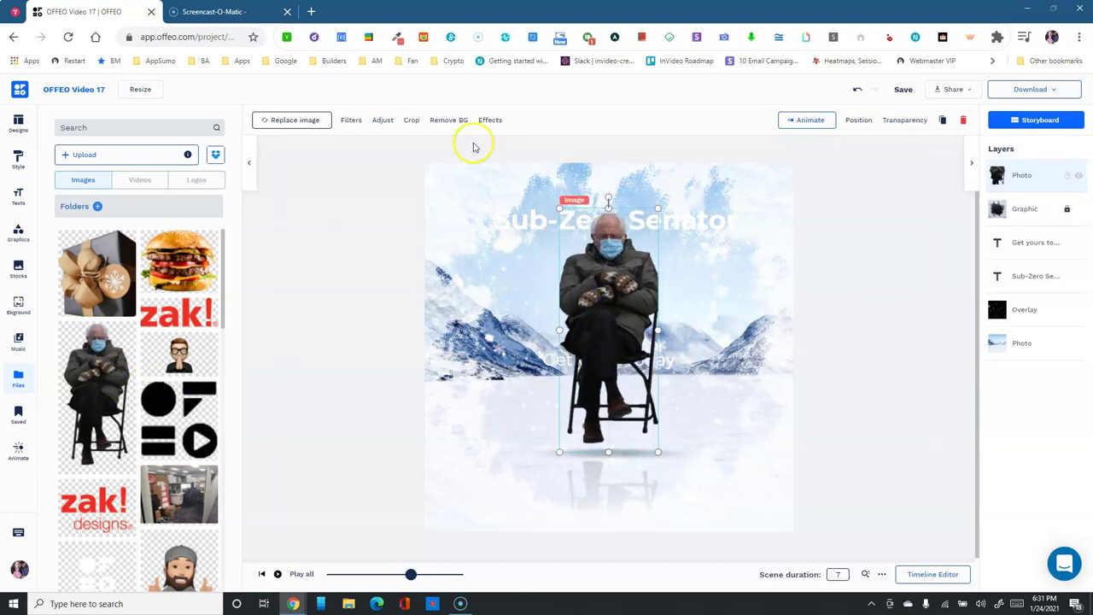
Set the seated man's reflection transparency to 70% and turn off his ground shadow
left_click(490, 120)
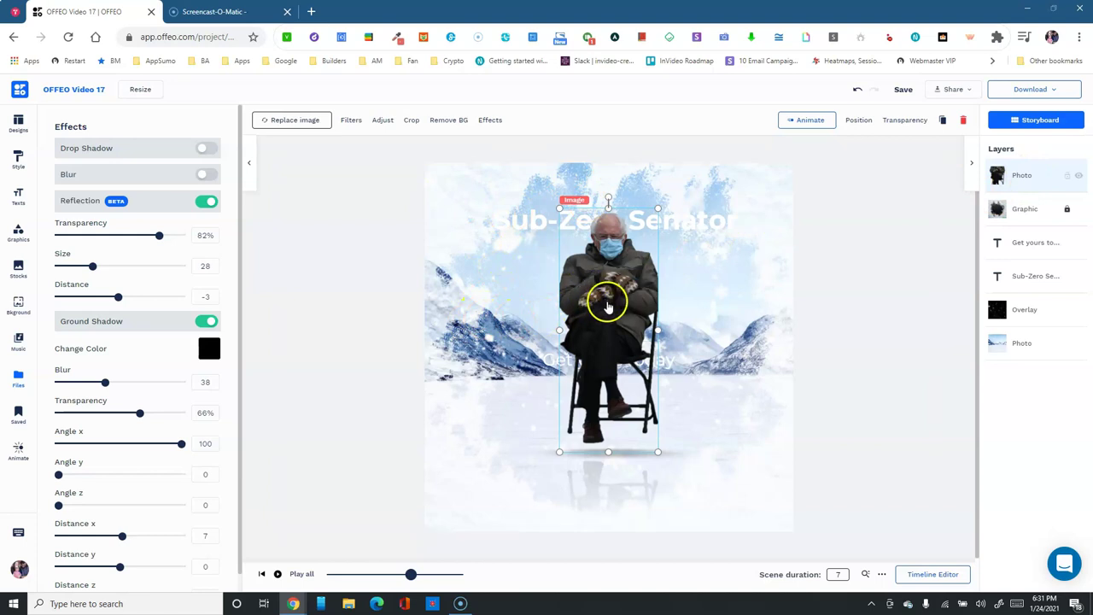
mouse_move(159, 235)
left_mouse_down()
mouse_move(90, 235)
mouse_move(154, 237)
mouse_move(111, 234)
mouse_move(144, 237)
left_mouse_up()
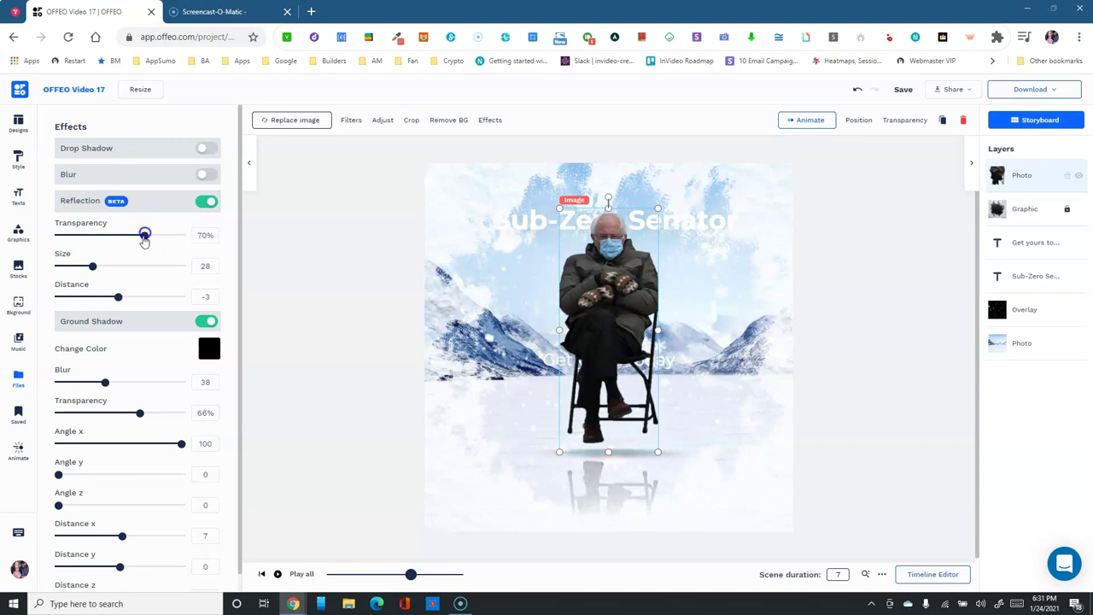
left_click(208, 203)
left_click(208, 203)
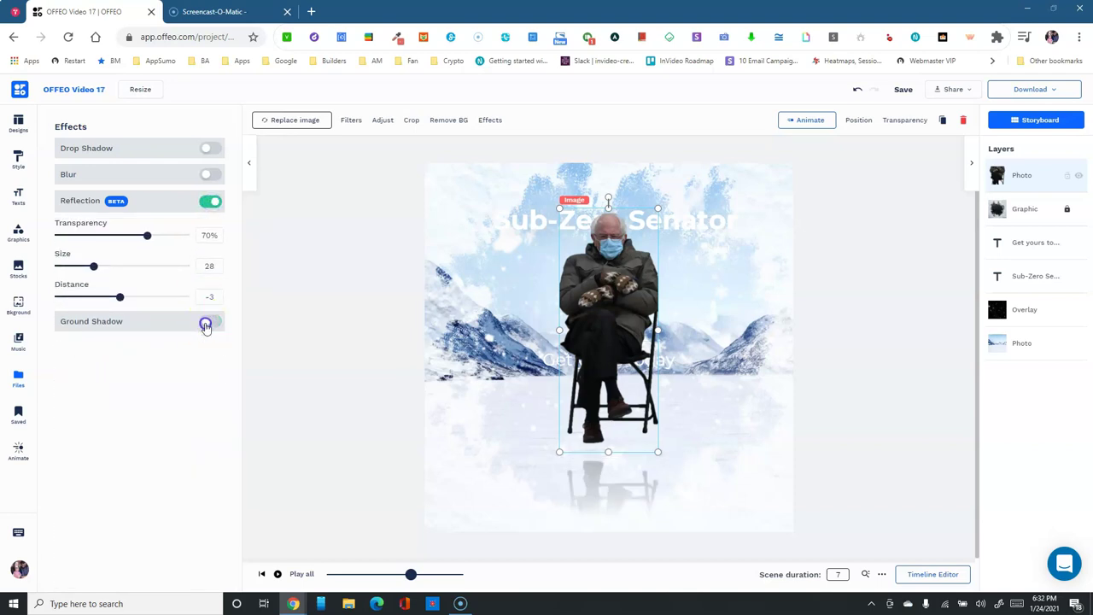
left_click(203, 324)
Lower the seated man's photo and set its reflection distance to -58 and reflection transparency to 63%
left_click(194, 203)
left_click_drag(610, 317, 621, 363)
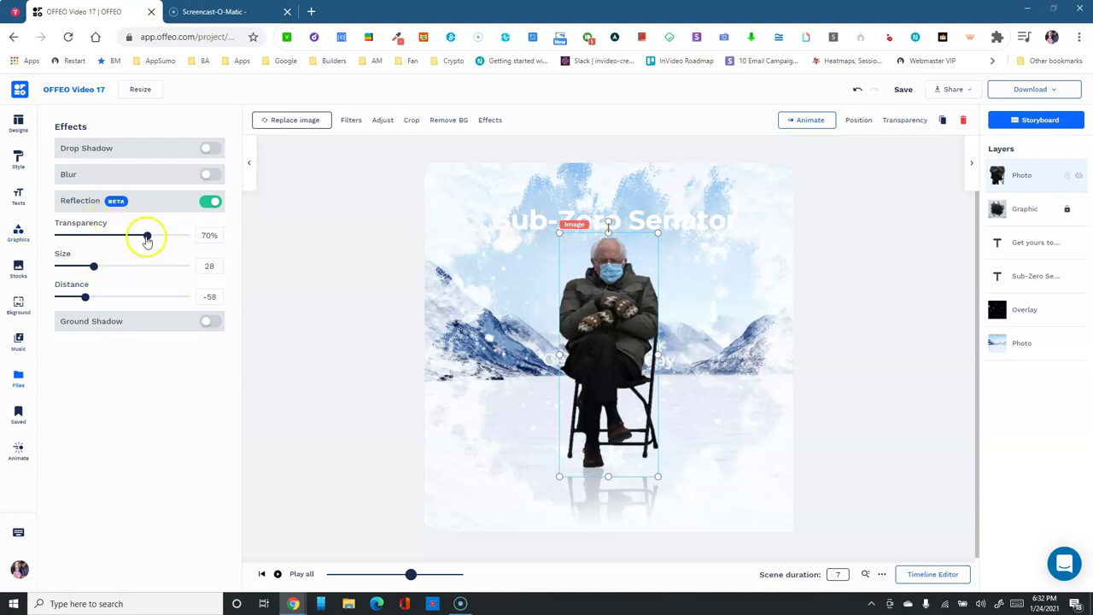
mouse_move(121, 240)
left_mouse_down()
mouse_move(98, 237)
mouse_move(142, 238)
left_mouse_up()
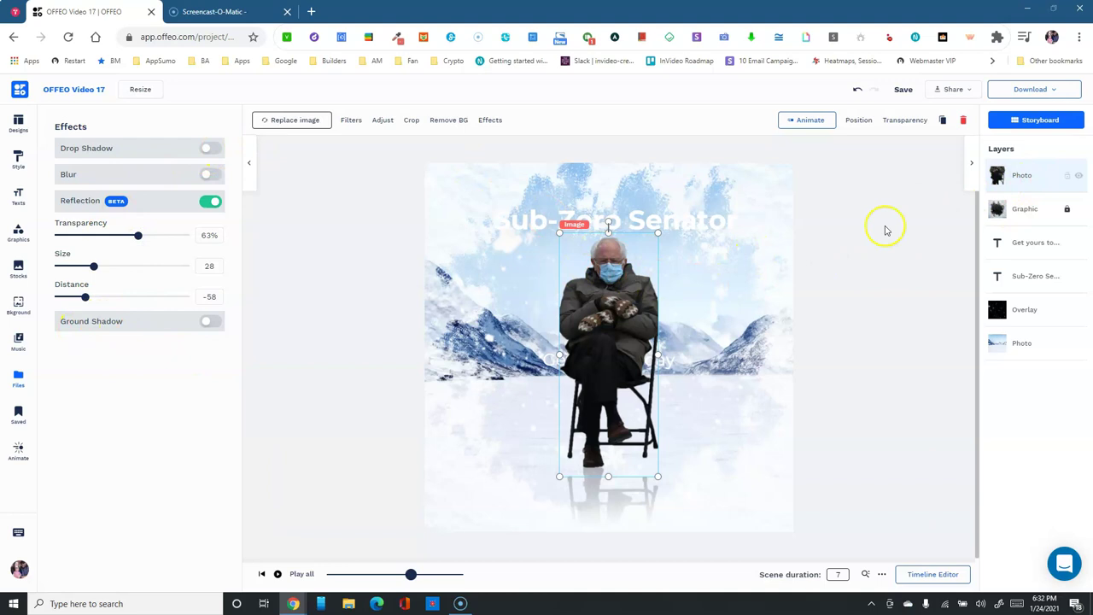
Move the seated man's photo layer below the overlay and place the heading layer above the "Get yours today" layer
left_click_drag(1023, 175, 1023, 311)
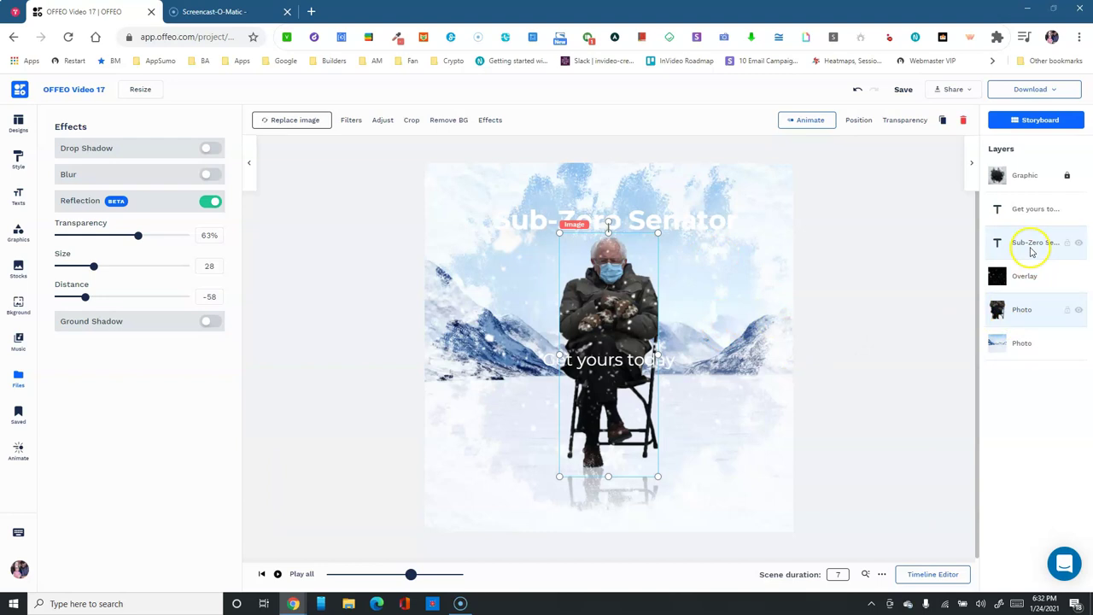
left_click_drag(1032, 221, 1030, 242)
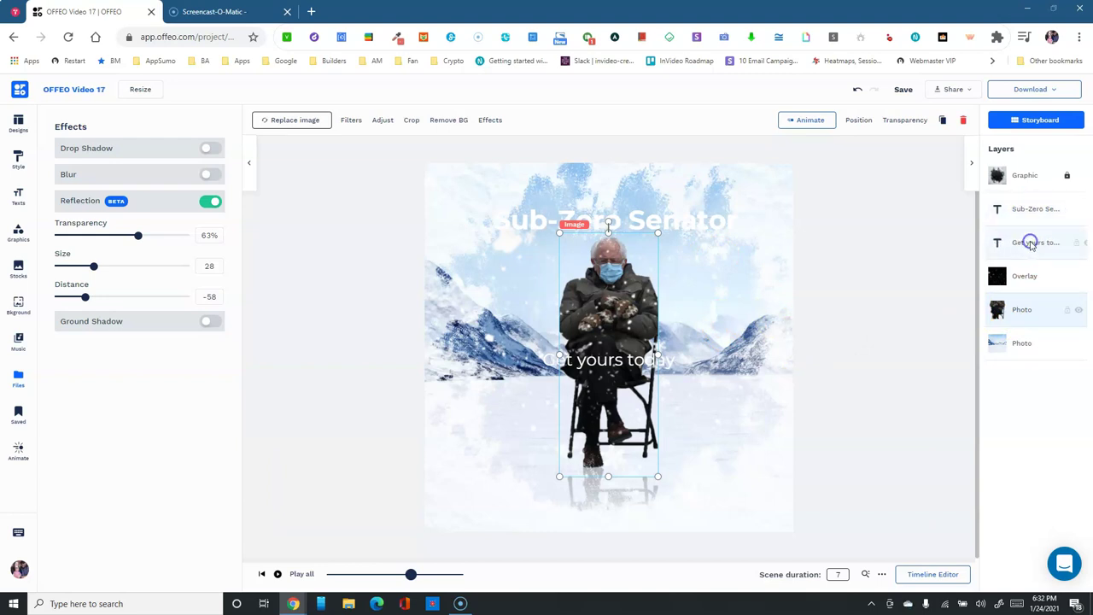
Enlarge the "Sub-Zero Senator" heading to size 88 and centre it lower, across the man's head
left_click(1028, 210)
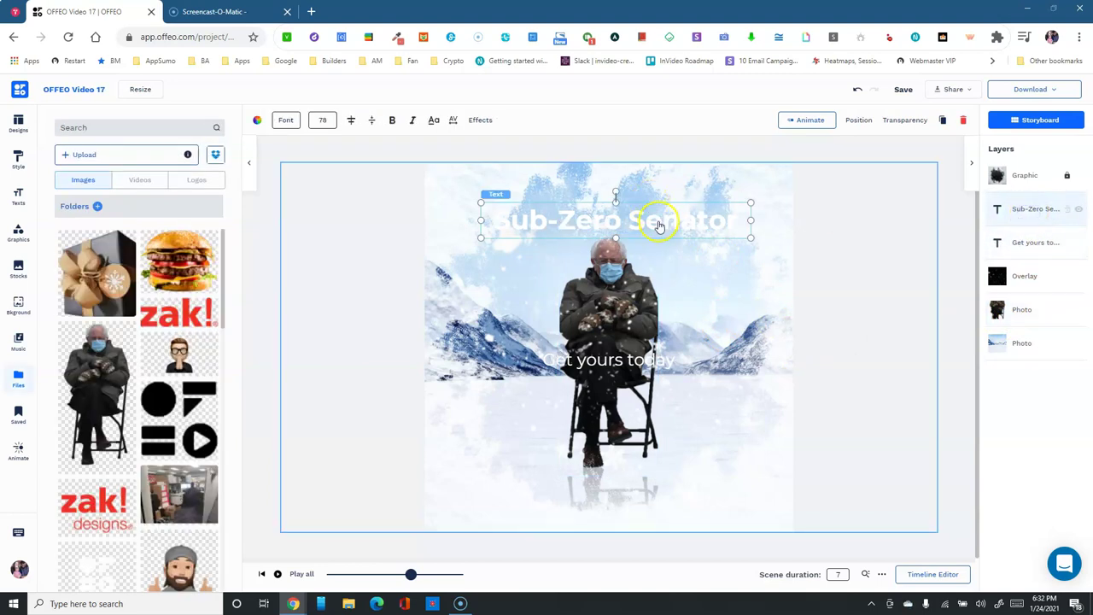
left_click_drag(478, 239, 443, 254)
left_click_drag(630, 226, 643, 247)
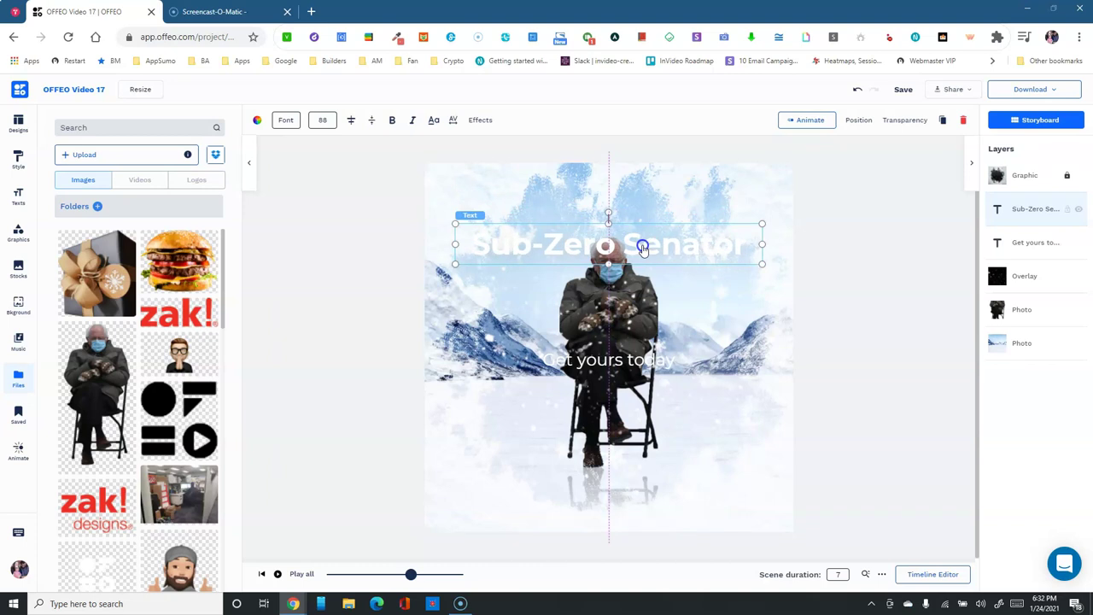
Send the "Sub-Zero Senator" heading layer behind the seated man's photo and nudge the heading slightly up
left_click_drag(1020, 209, 1025, 312)
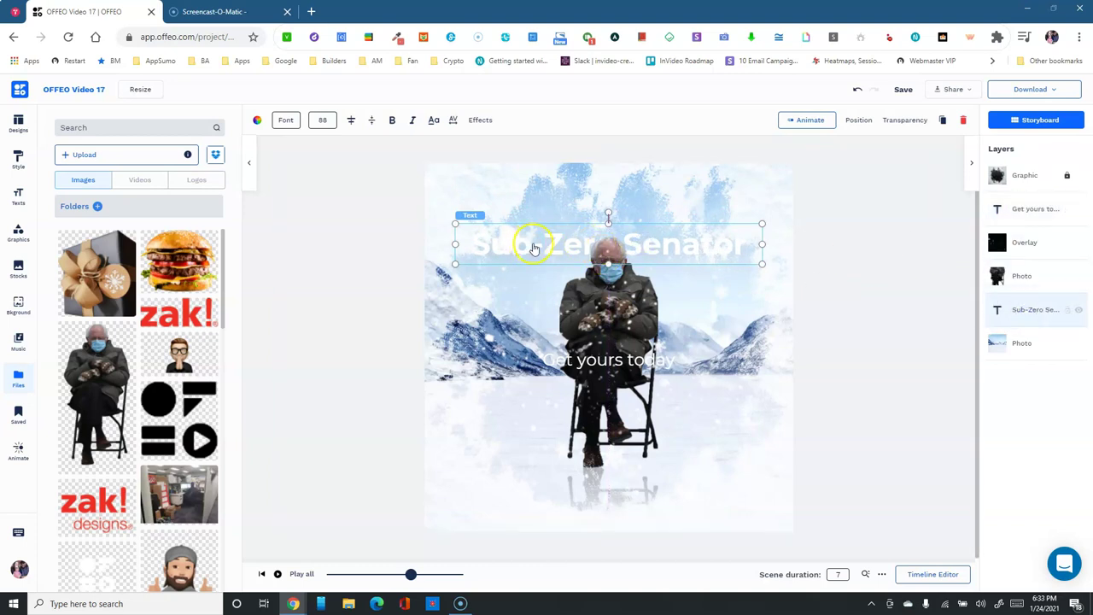
left_click_drag(644, 247, 645, 239)
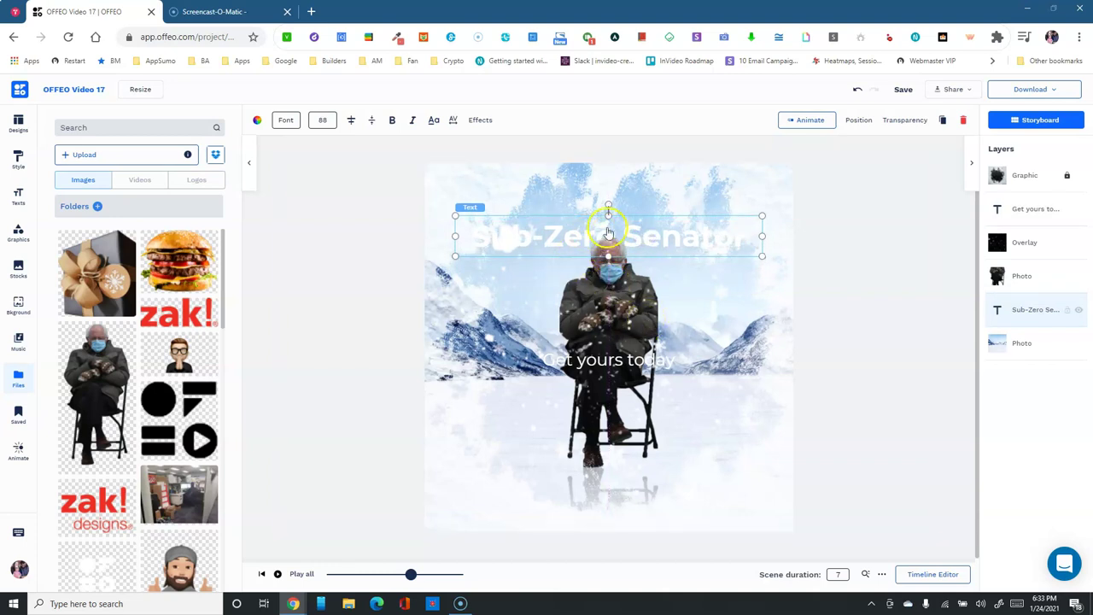
Nudge the "Get yours today" text slightly down and play the full project preview
left_click(614, 365)
mouse_move(612, 368)
left_mouse_down()
mouse_move(611, 385)
mouse_move(612, 371)
left_mouse_up()
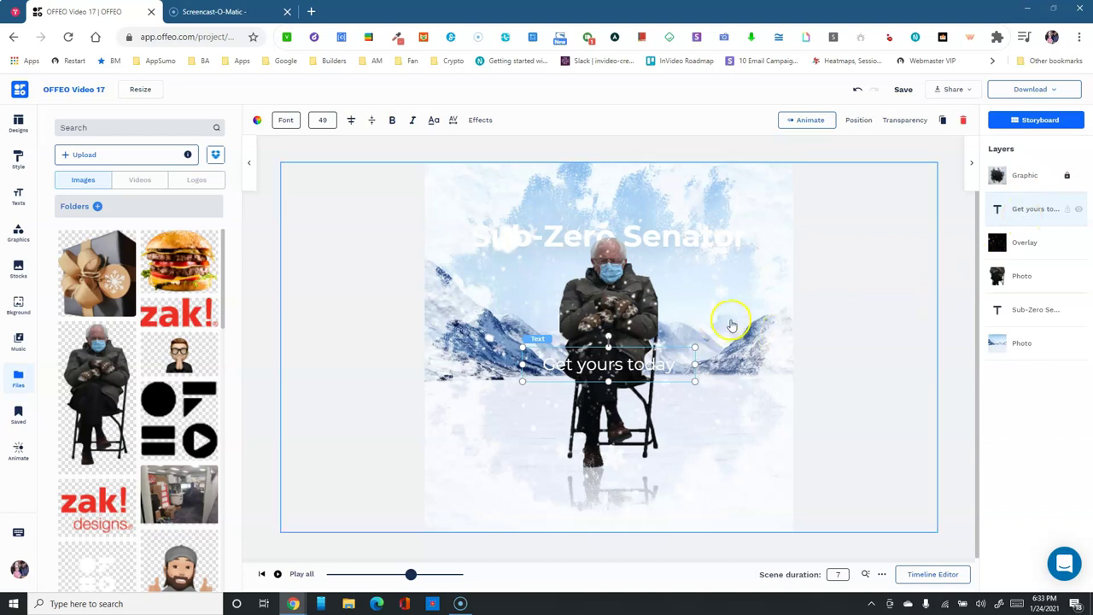
left_click(299, 574)
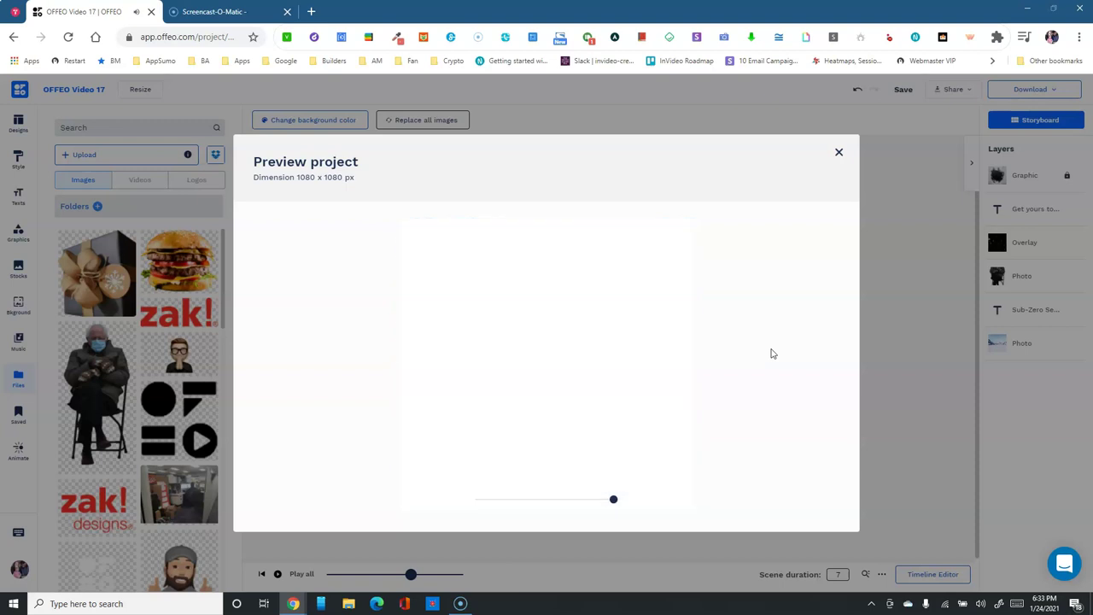
Close the project preview and browse the graphics library's overlay categories
left_click(841, 152)
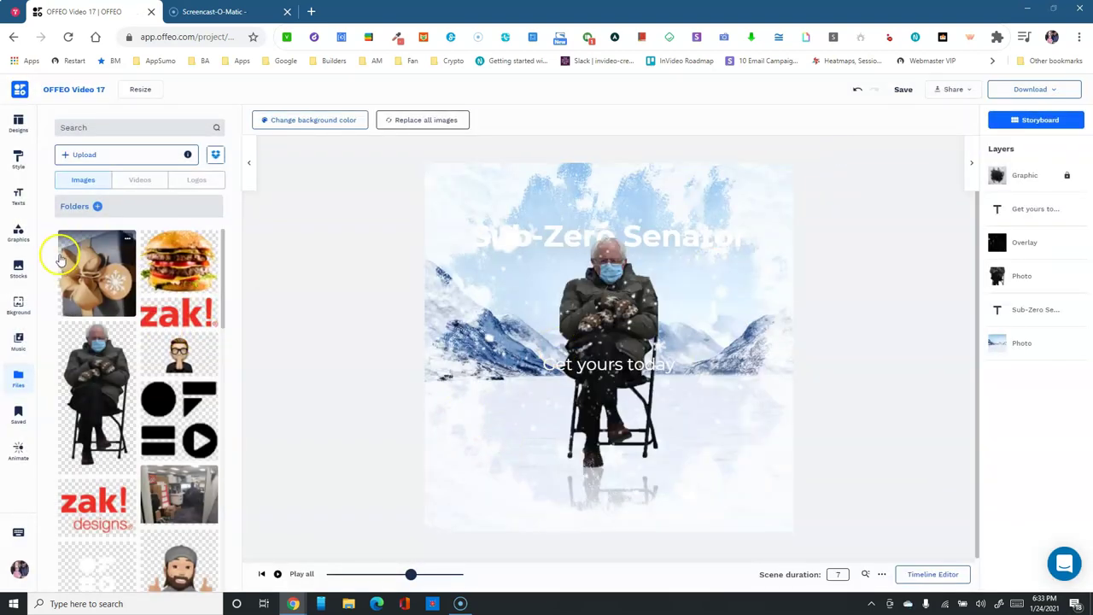
left_click(17, 231)
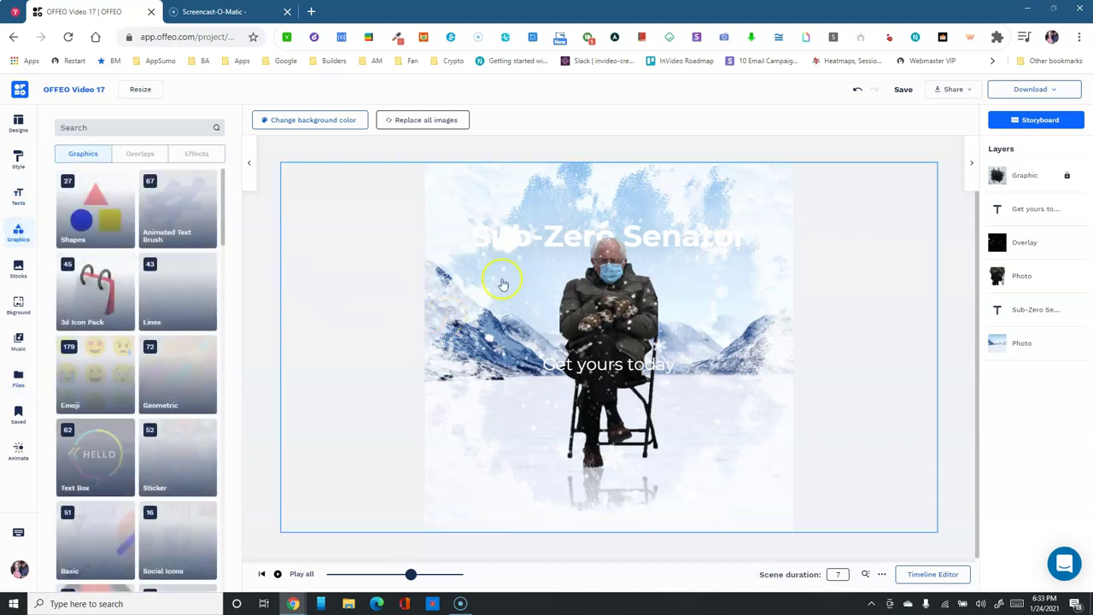
left_click(141, 154)
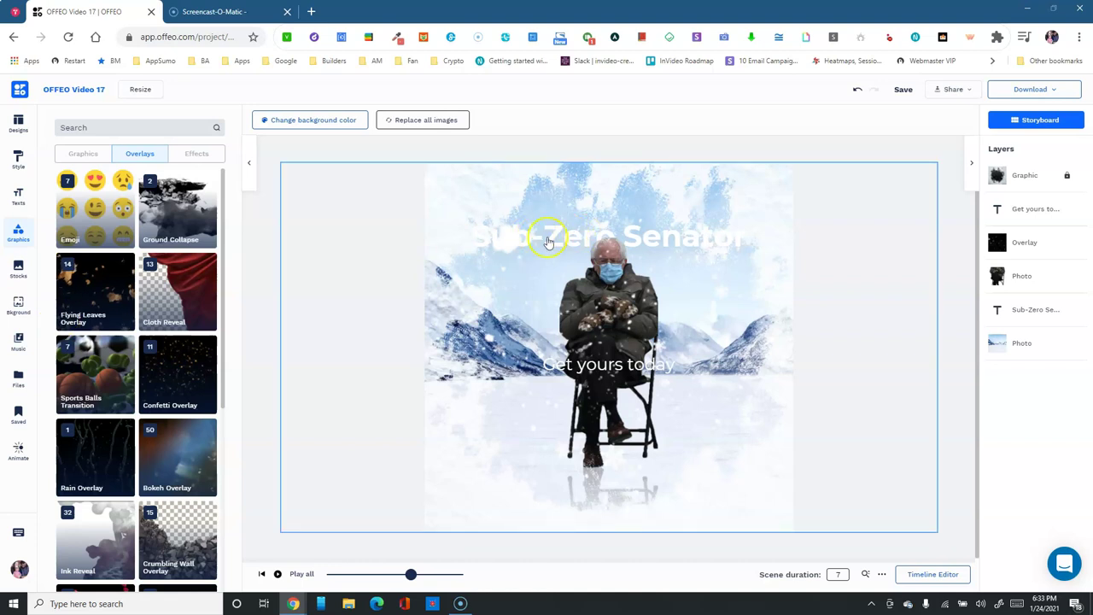
Give the seated man's photo layer a Zoom In exit animation
left_click(602, 298)
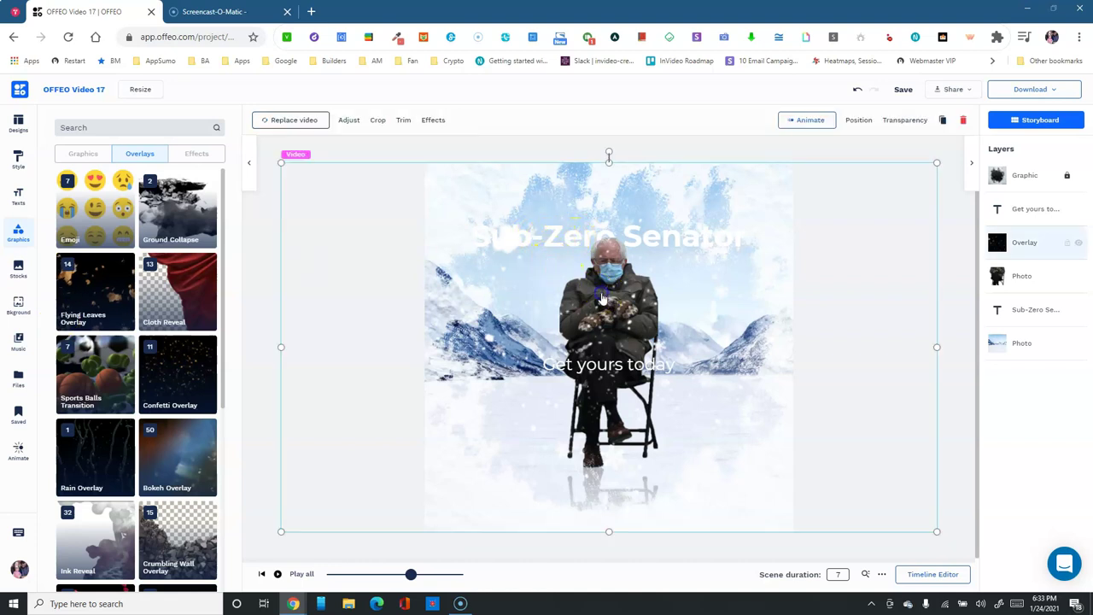
left_click(1023, 279)
left_click(806, 119)
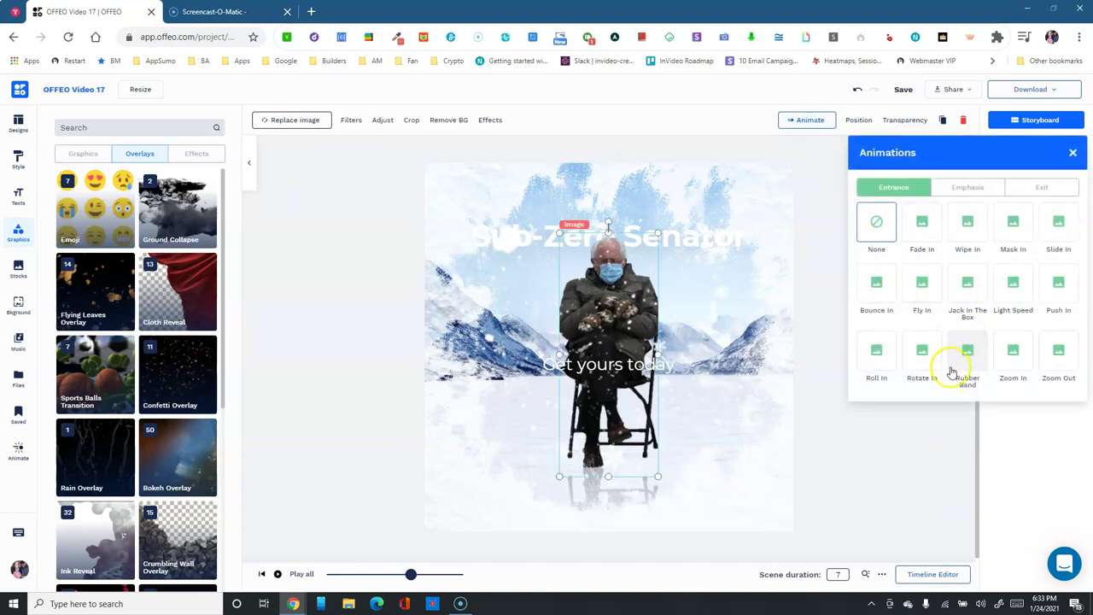
left_click(1032, 187)
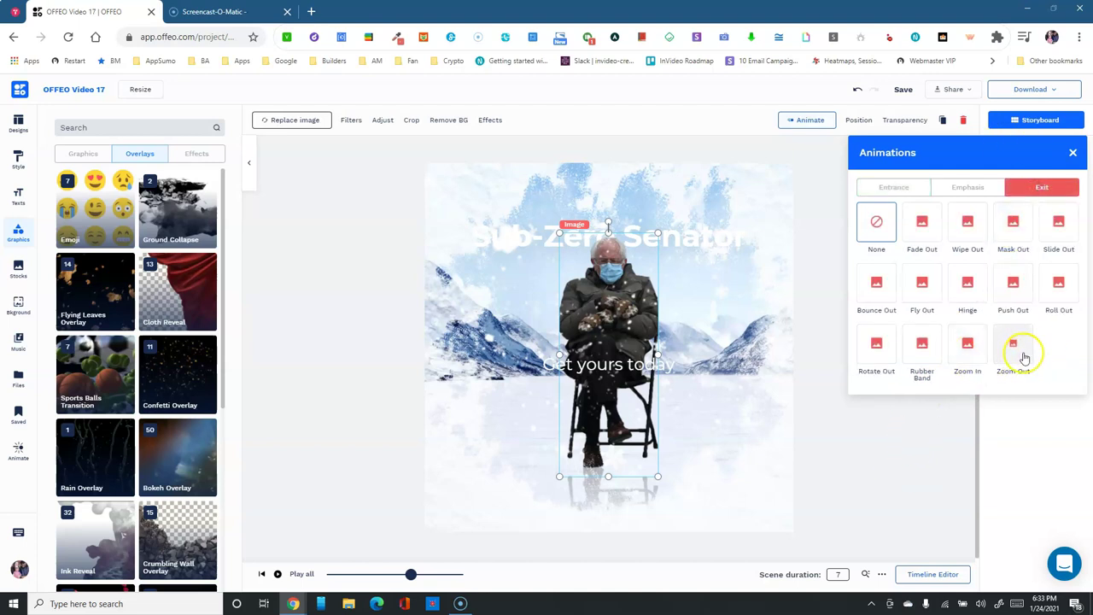
left_click(969, 350)
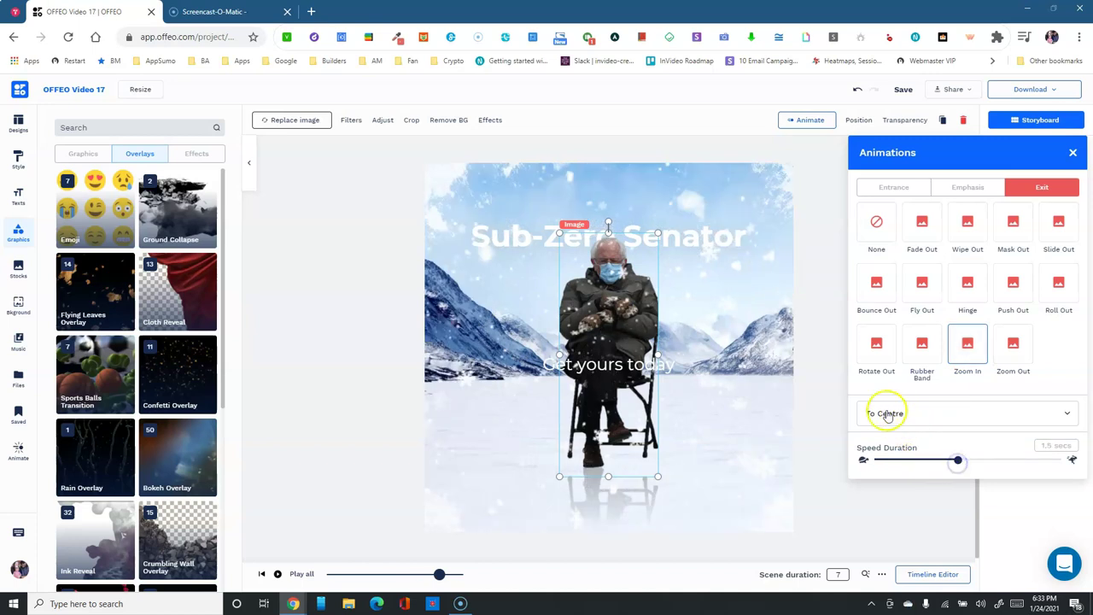
Play the full project preview to check the photo's exit animation, closing it when finished
left_click(303, 574)
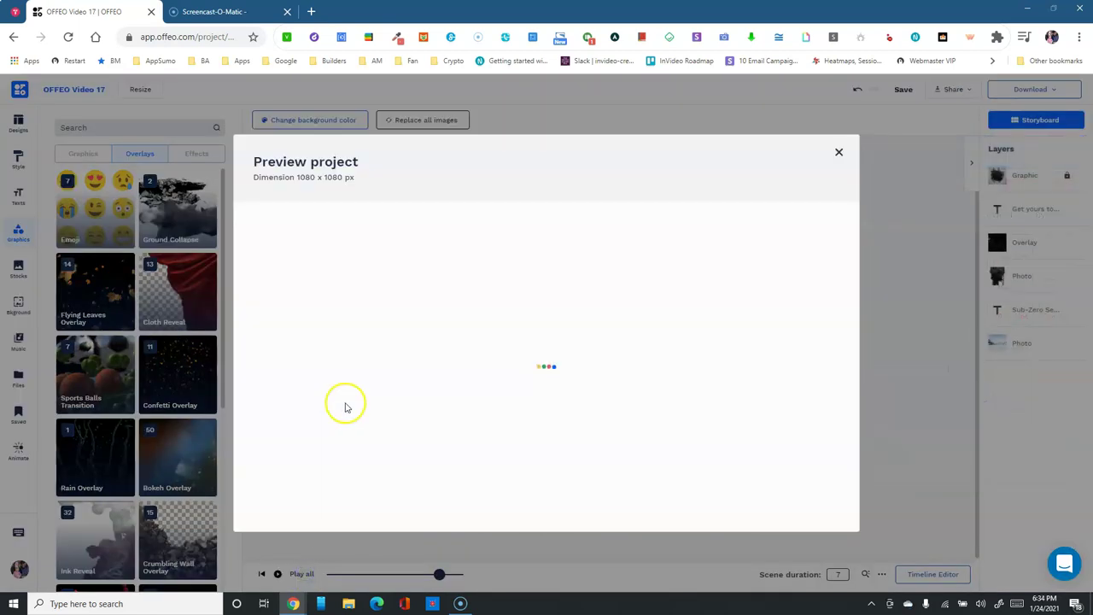
left_click(556, 381)
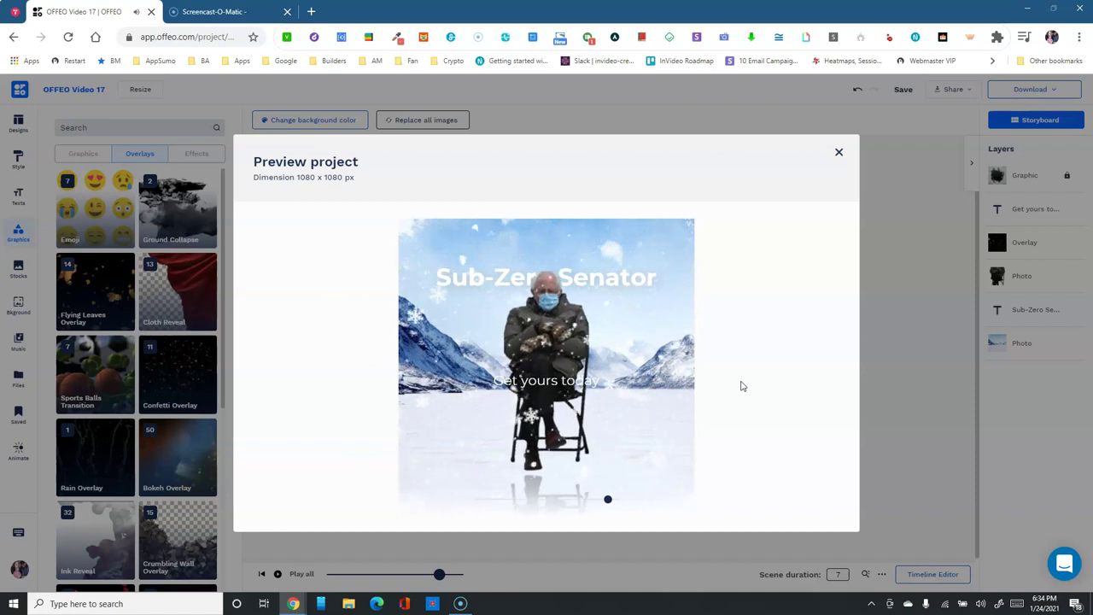
left_click(838, 153)
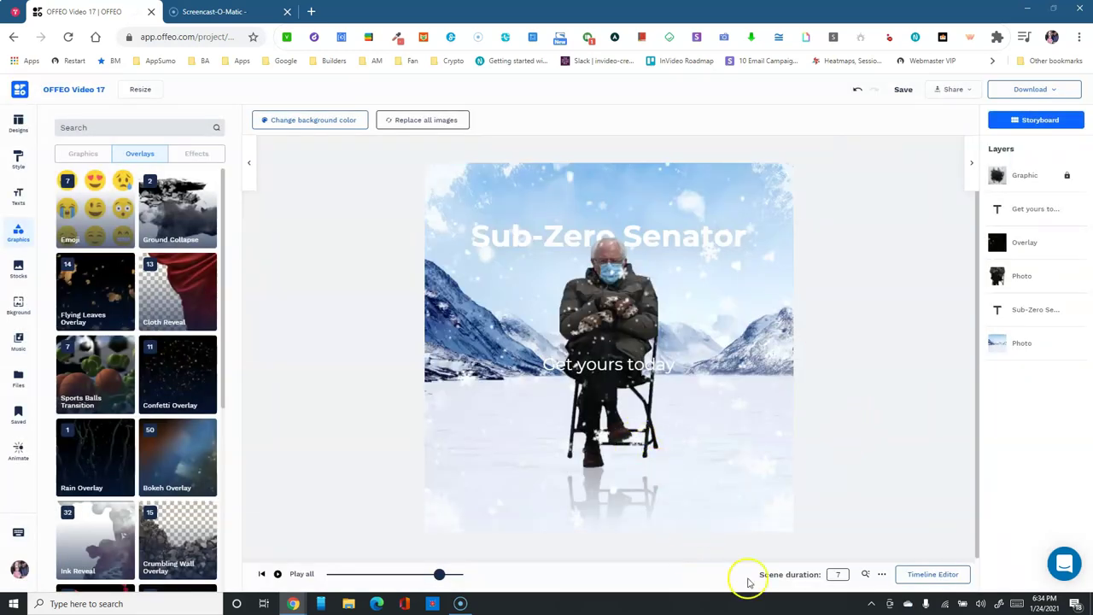
Show the timeline with compact layer rows and set the scene duration to 10 seconds
left_click(914, 574)
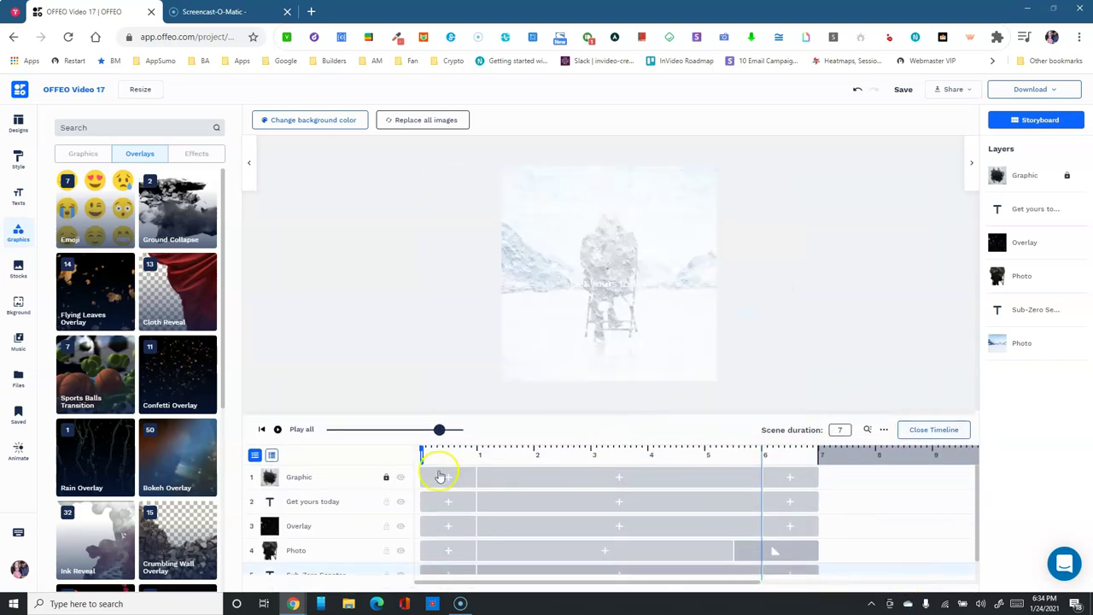
left_click(272, 454)
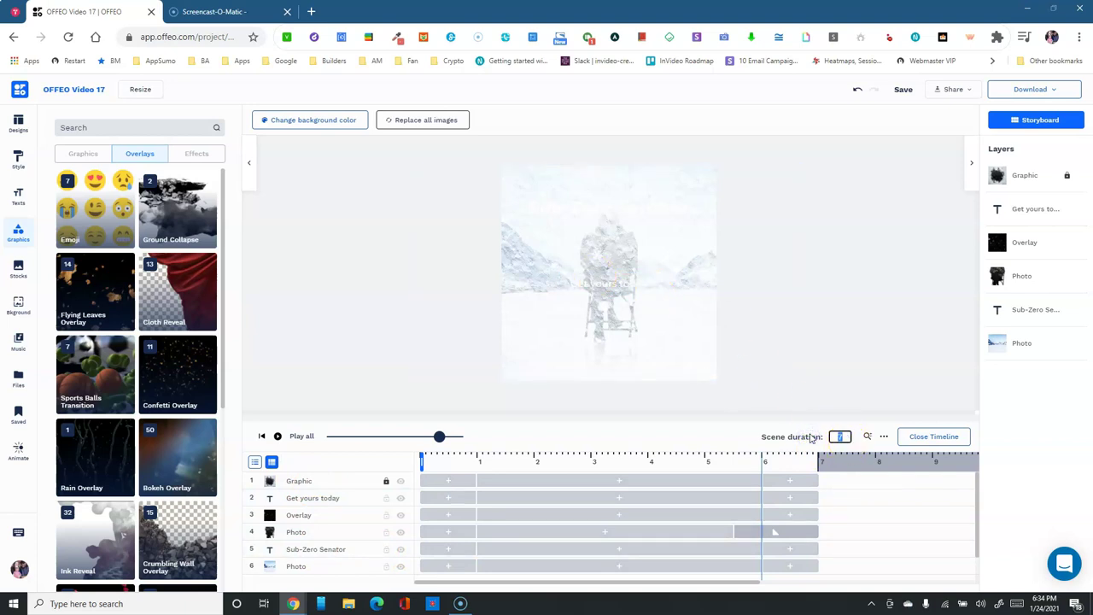
key("Return")
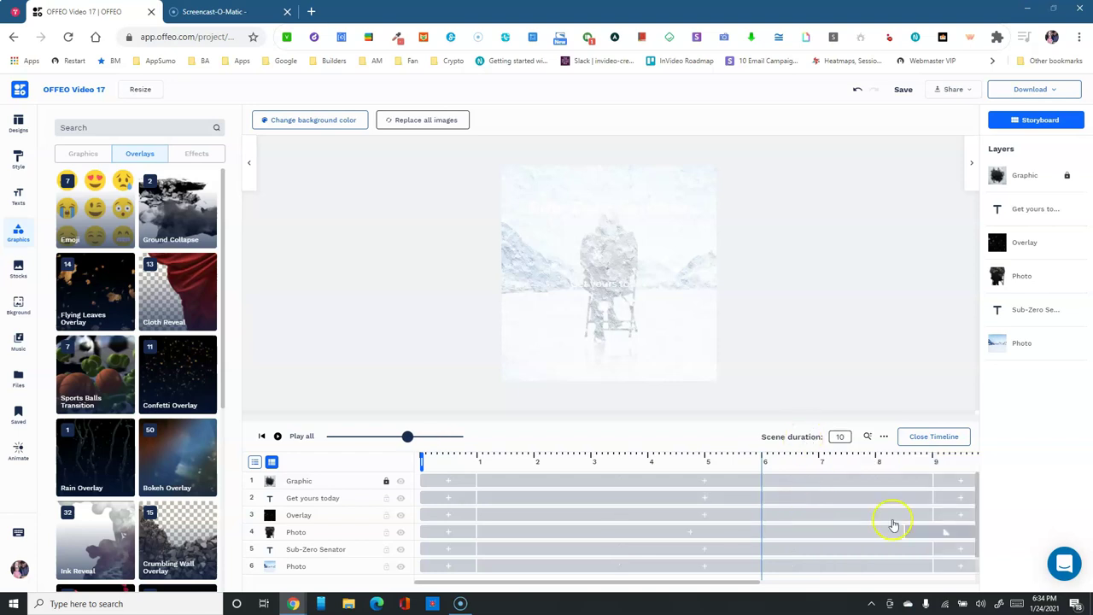
left_click_drag(696, 584, 761, 586)
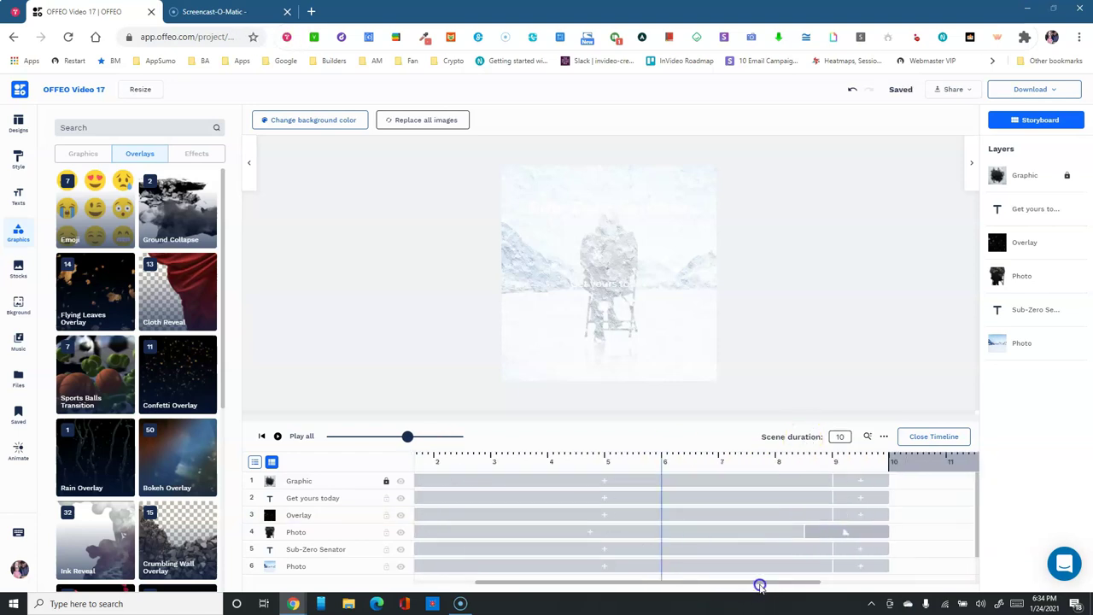
left_click(647, 549)
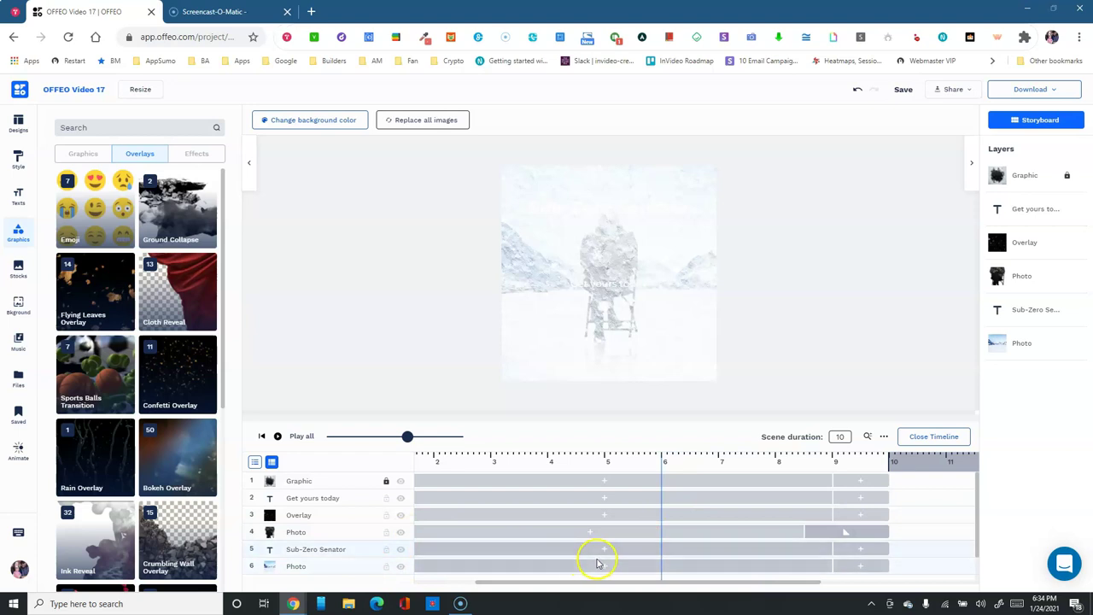
Preview the whole project at its 10-second duration and close the preview
left_click(306, 437)
left_click(540, 374)
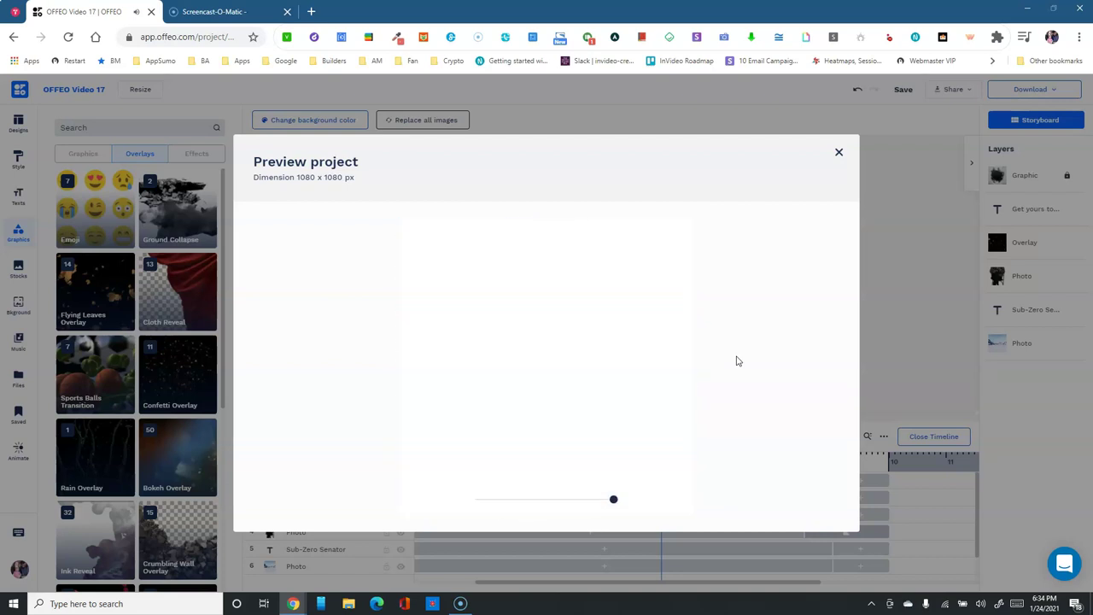
left_click(838, 154)
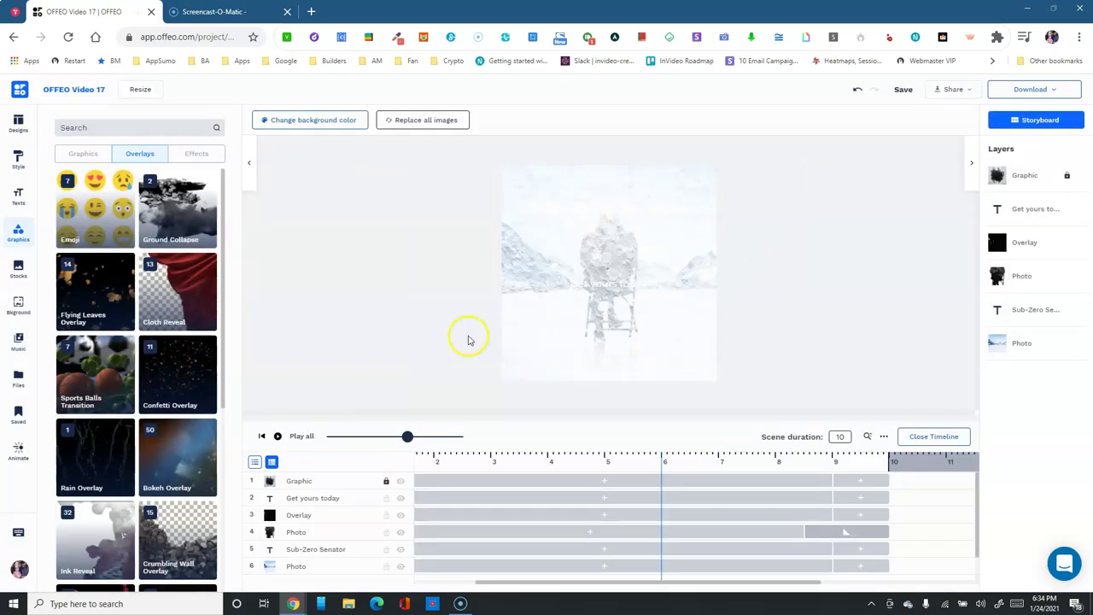
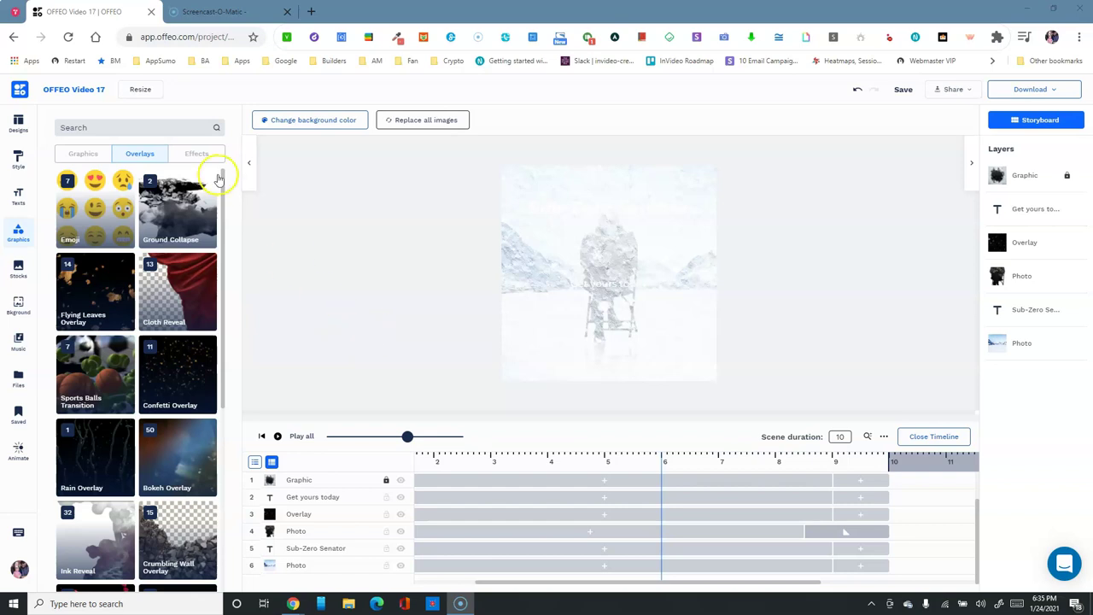
Resize the project to the Landscape format, 1920 x 1080 px
left_click(140, 90)
left_click(82, 145)
left_click(175, 142)
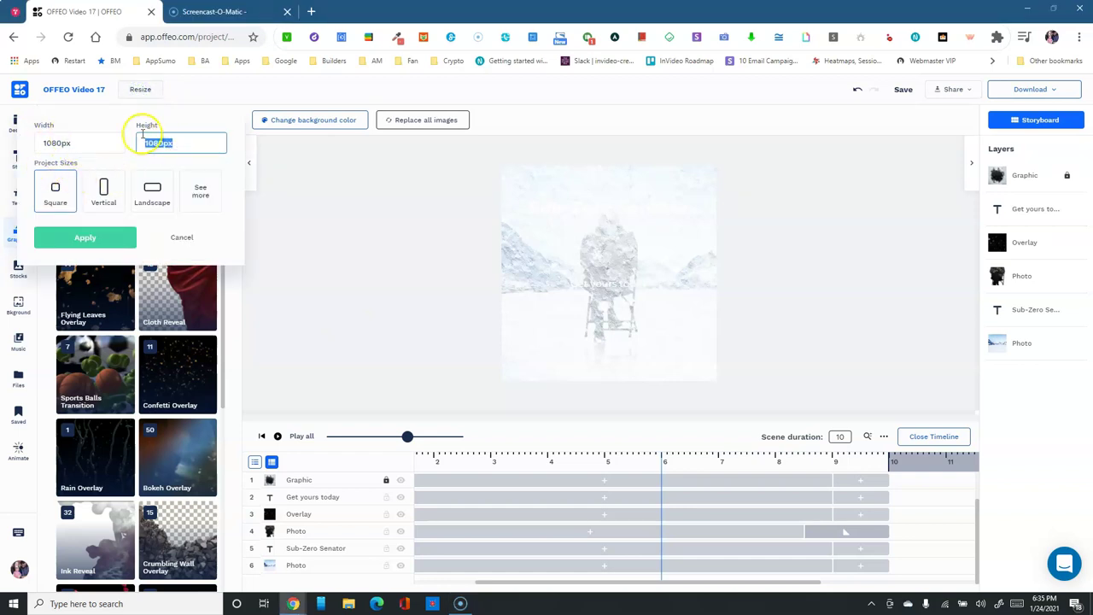
left_click(152, 195)
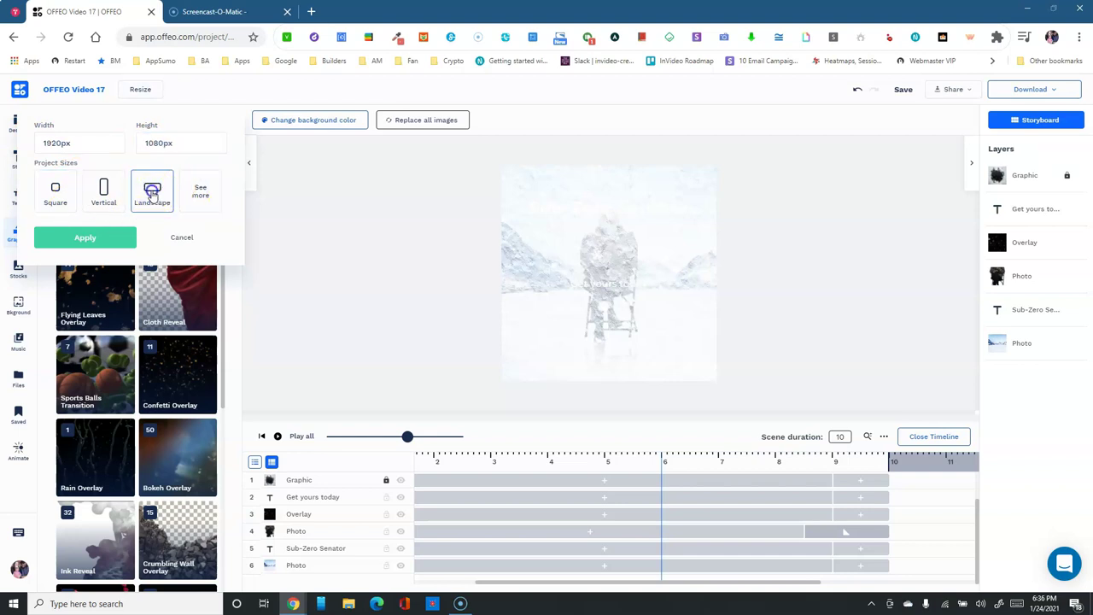
left_click(89, 238)
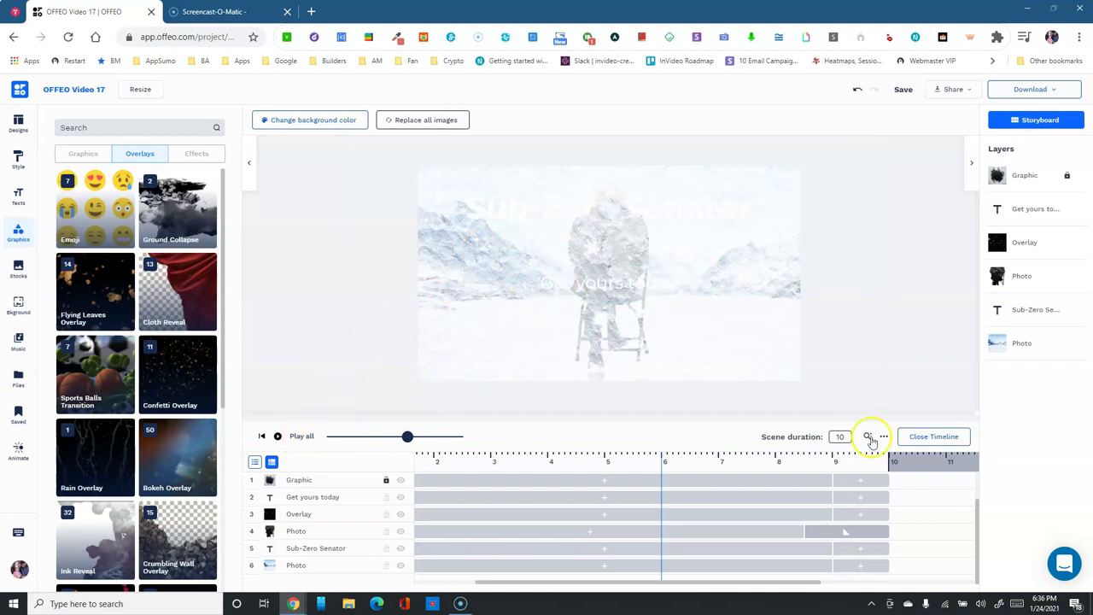
Close the timeline and preview the landscape version of the project
left_click(933, 437)
left_click(301, 574)
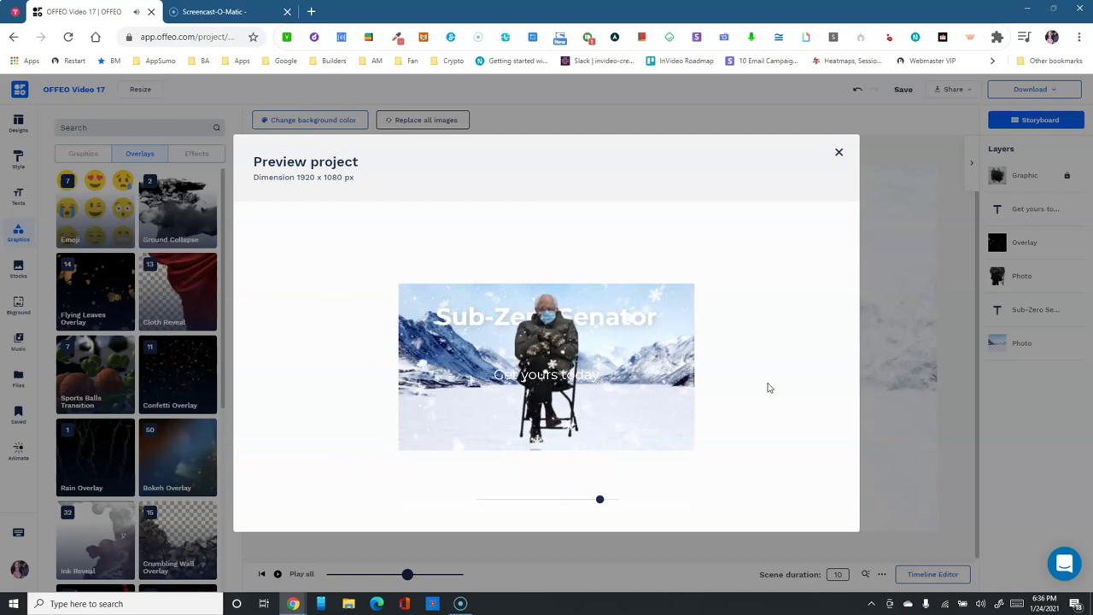
left_click(839, 151)
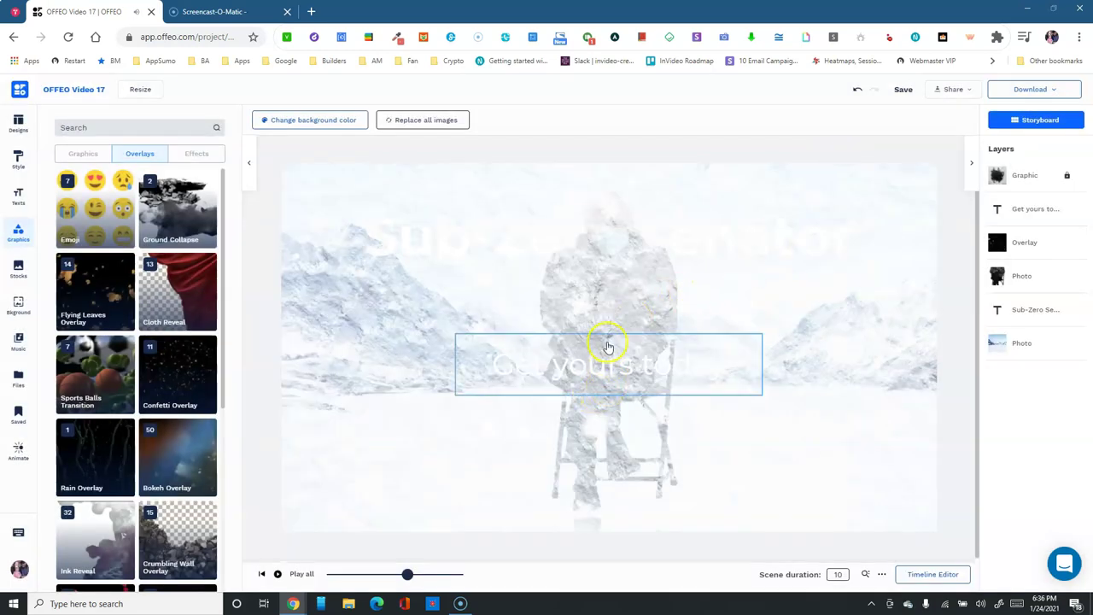
Shift the seated man's photo down and slightly right, and scrub to a frame where the full scene shows
left_click(565, 275)
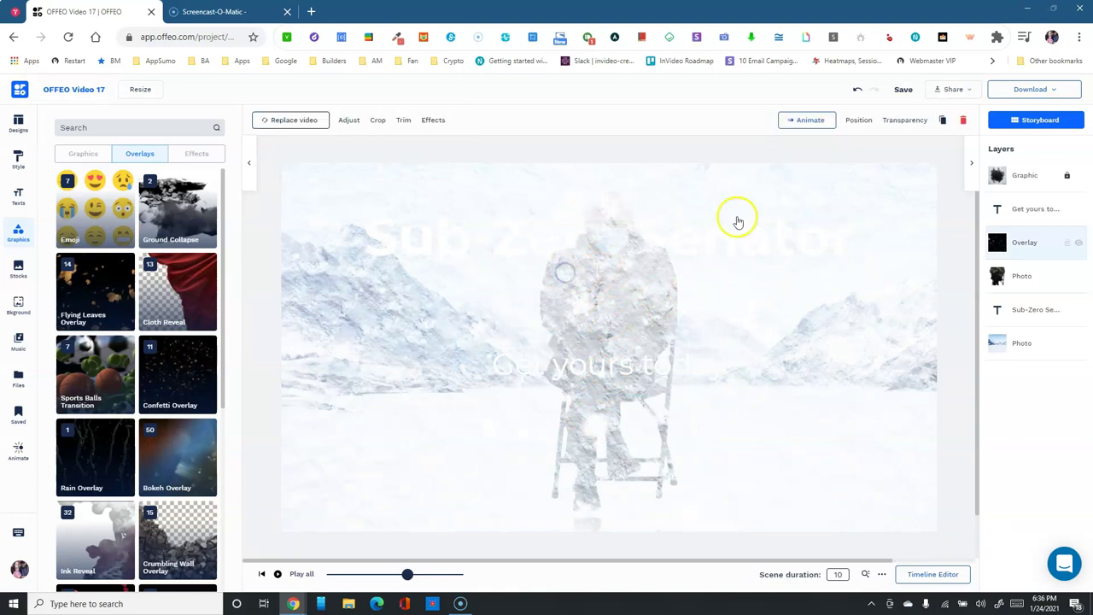
left_click(1022, 276)
left_click_drag(540, 185, 563, 241)
mouse_move(407, 575)
left_mouse_down()
mouse_move(355, 577)
mouse_move(405, 577)
left_mouse_up()
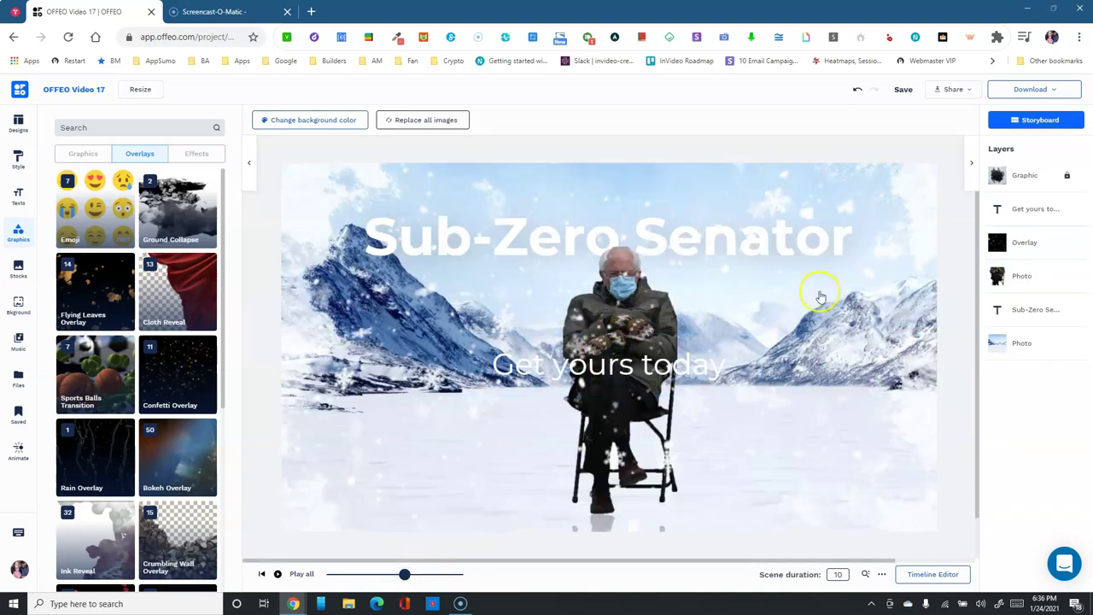
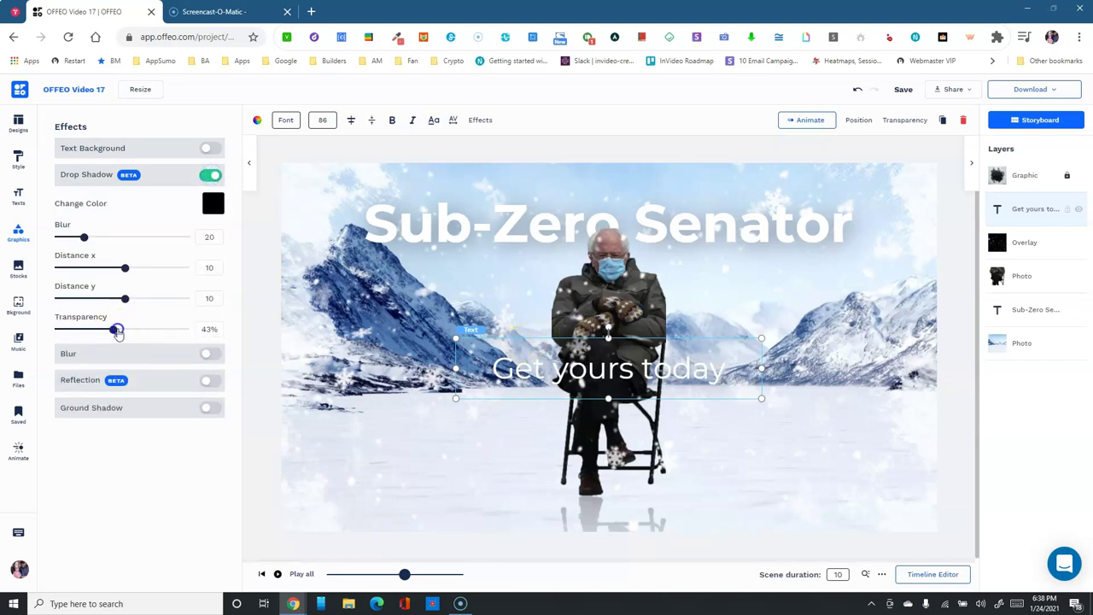
Set the "Get yours today" drop shadow to blur 4, distance x 4, distance y -1 and transparency 19%
left_click_drag(150, 334, 97, 335)
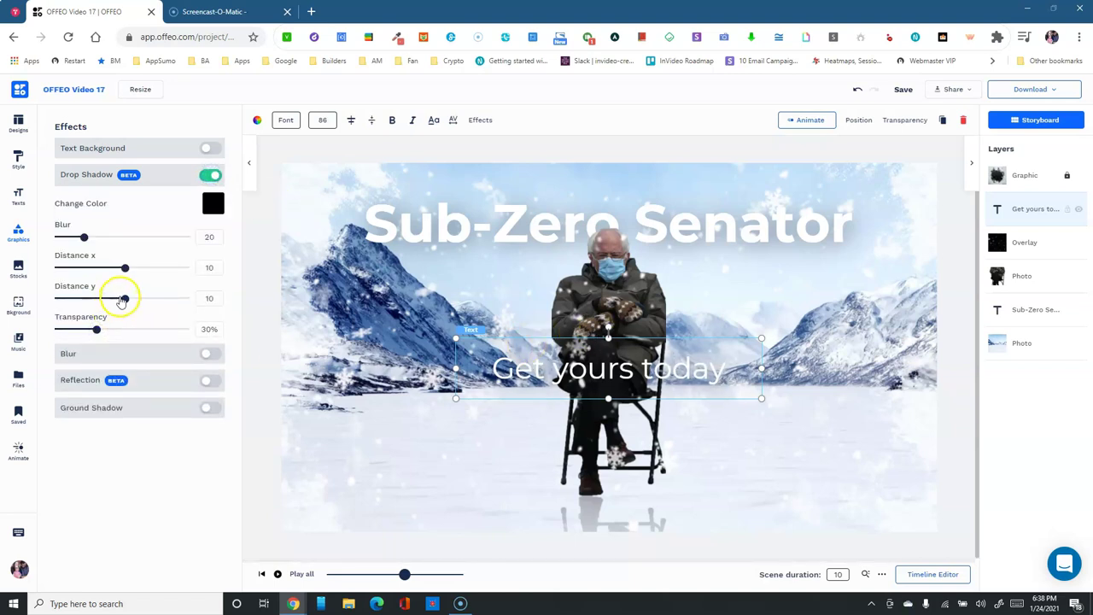
left_click_drag(124, 300, 99, 301)
left_click(123, 269)
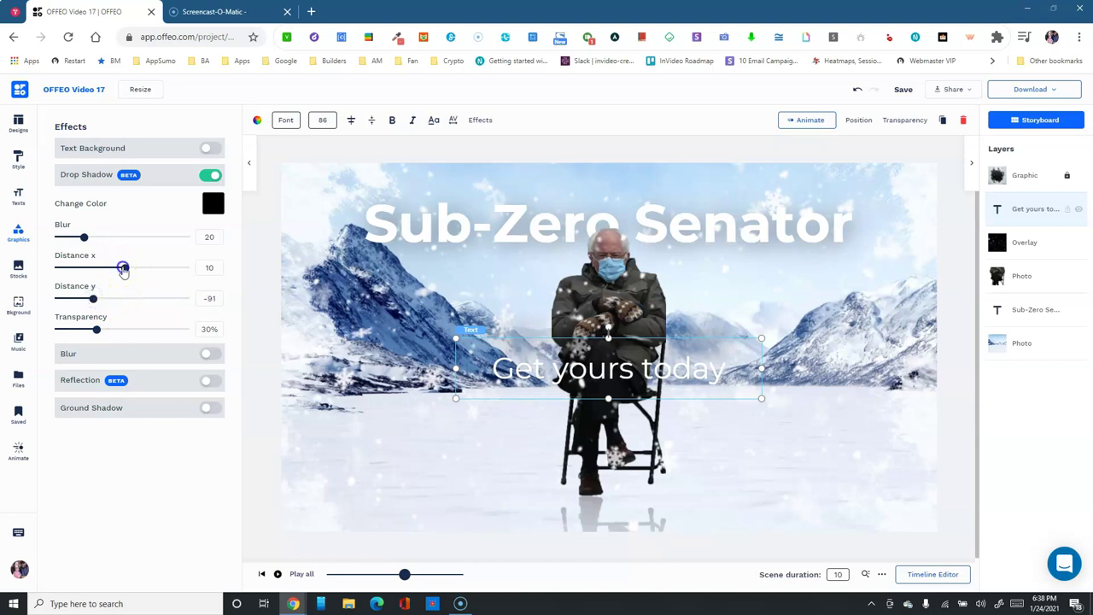
mouse_move(84, 239)
left_mouse_down()
mouse_move(135, 240)
mouse_move(70, 241)
left_mouse_up()
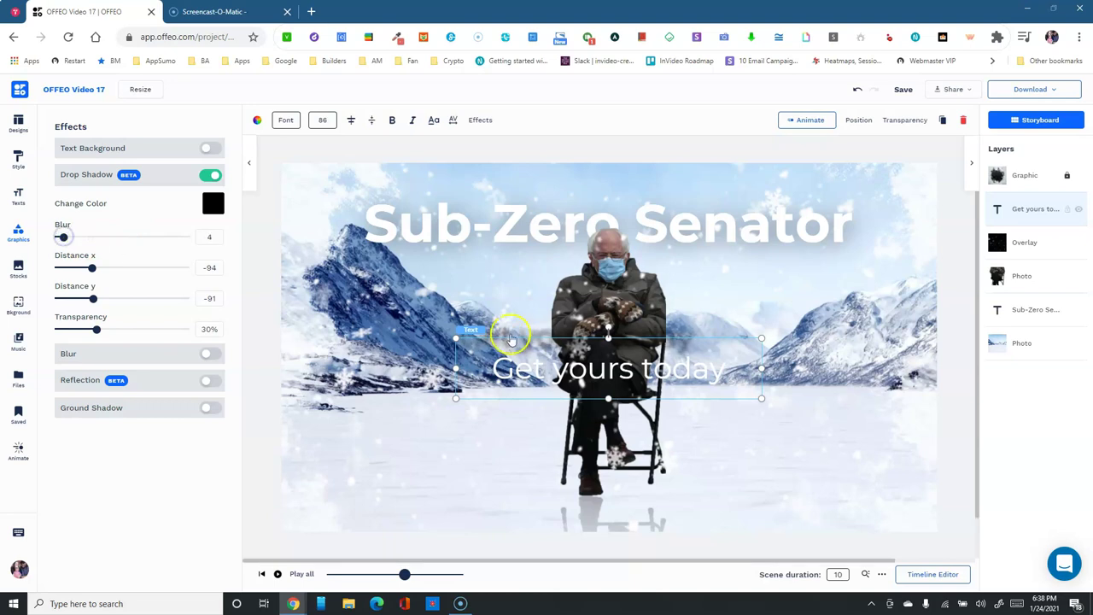
left_click_drag(89, 275, 124, 270)
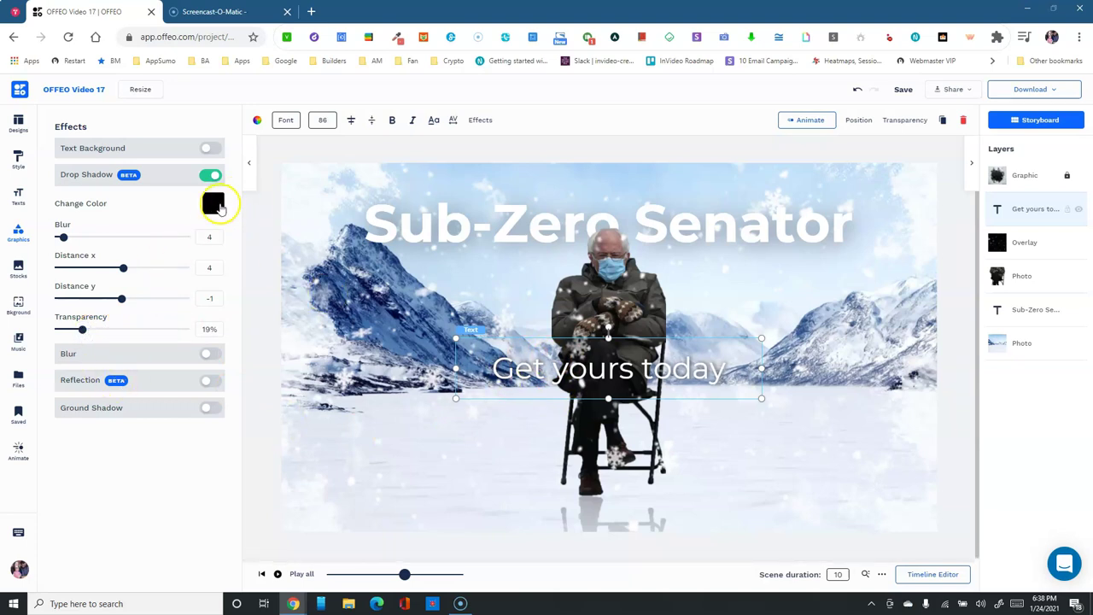
Change the "Get yours today" drop shadow colour to light blue #14C7F4
left_click(214, 203)
left_click_drag(172, 185, 175, 208)
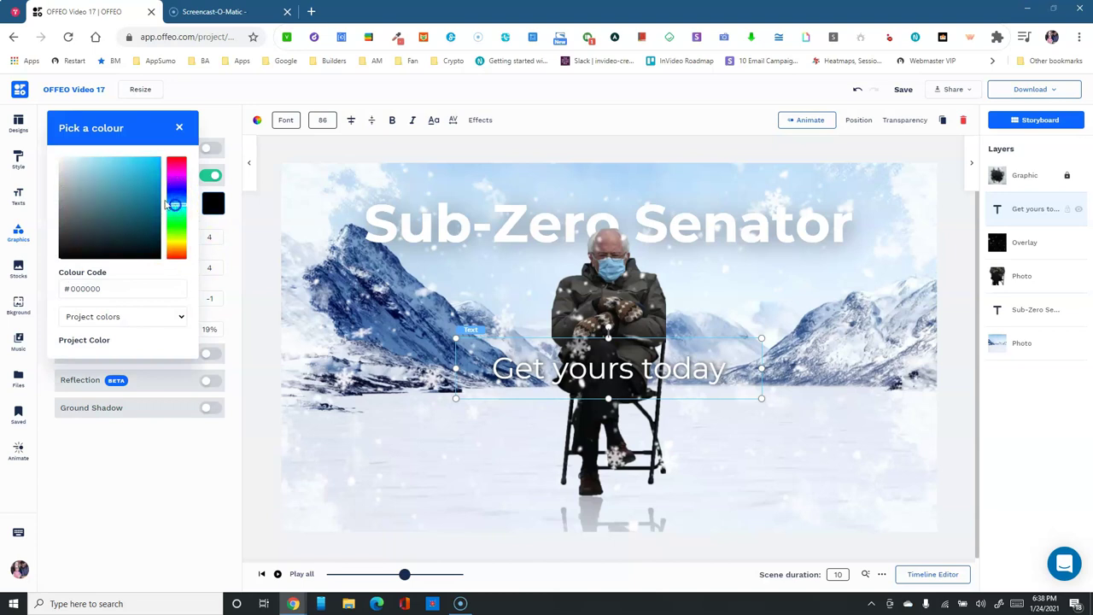
left_click(155, 166)
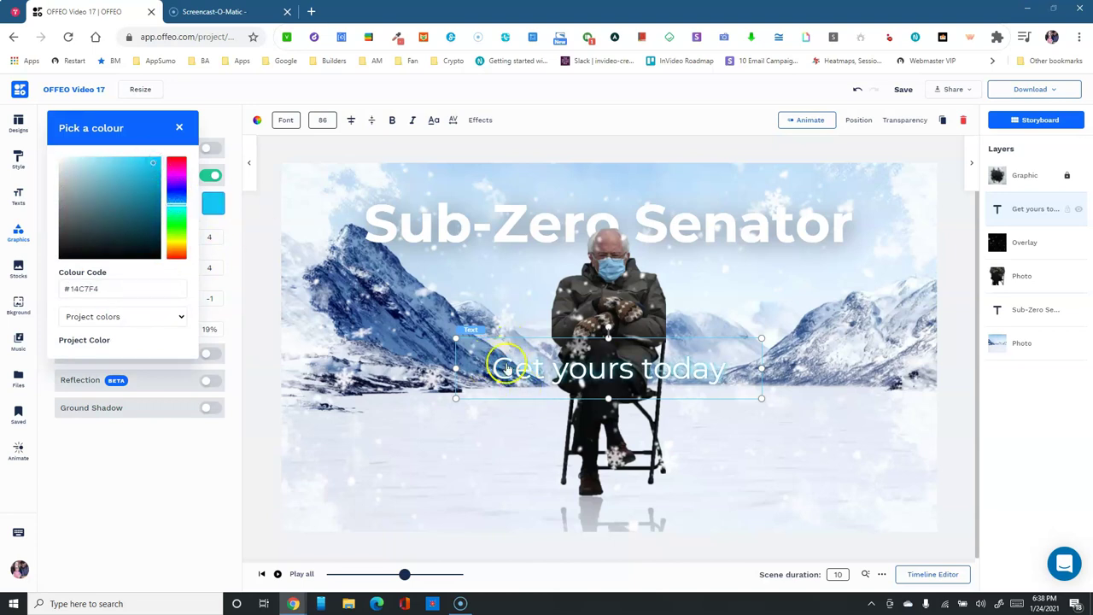
left_click(179, 129)
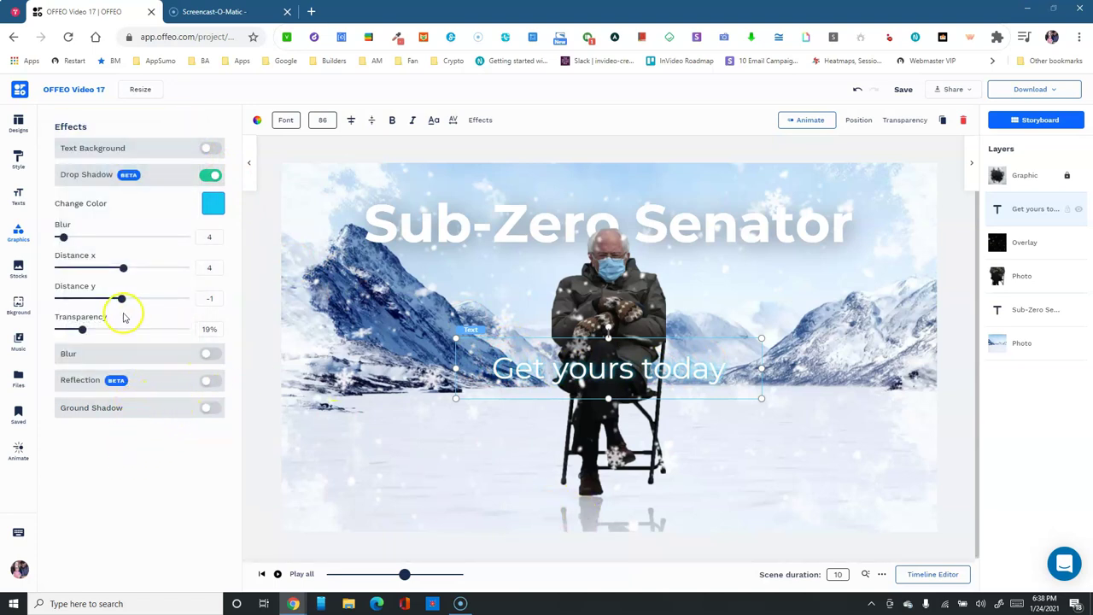
Try the Reflection effect on the "Get yours today" text, nudge the text slightly down, and turn the reflection off
left_click(207, 382)
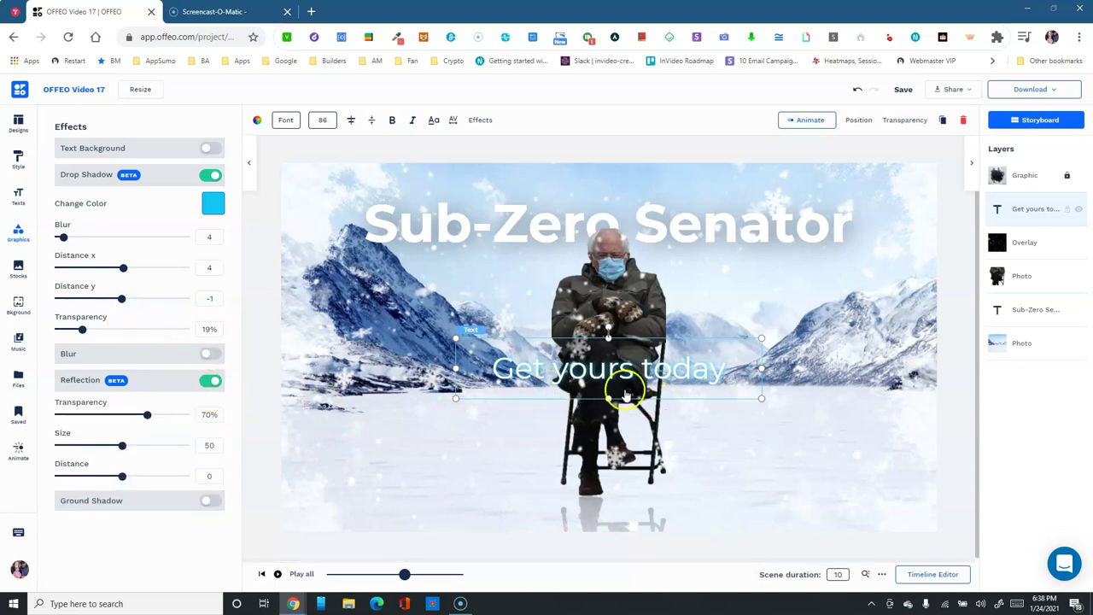
mouse_move(540, 376)
left_mouse_down()
mouse_move(544, 484)
mouse_move(540, 381)
mouse_move(535, 389)
left_mouse_up()
left_click(205, 384)
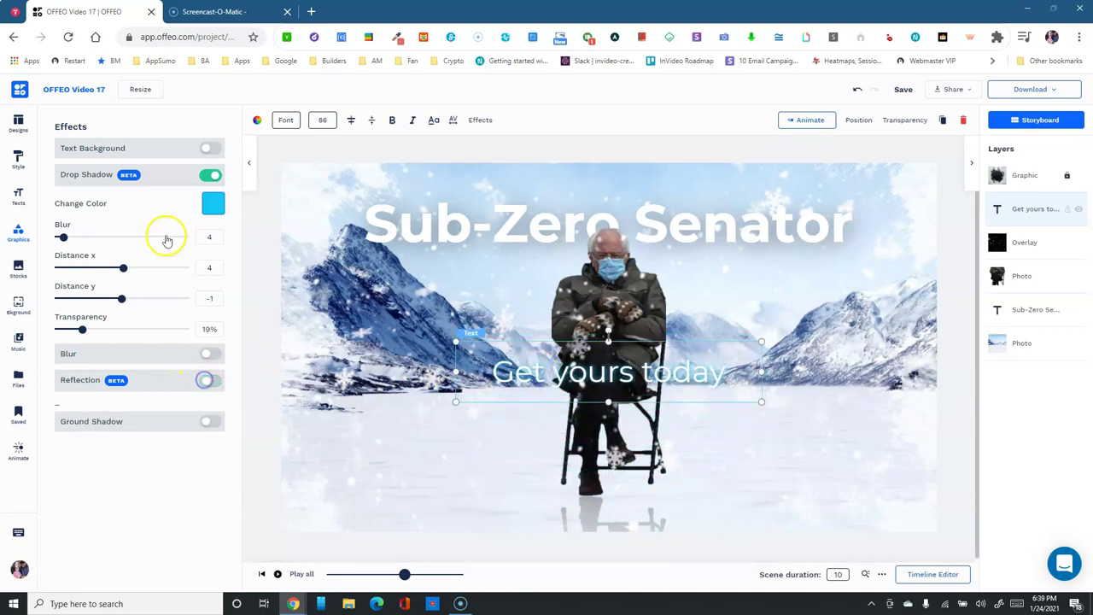
Change the "Sub-Zero Senator" title's drop shadow colour to red #EA1515 and preview the whole project
left_click(480, 120)
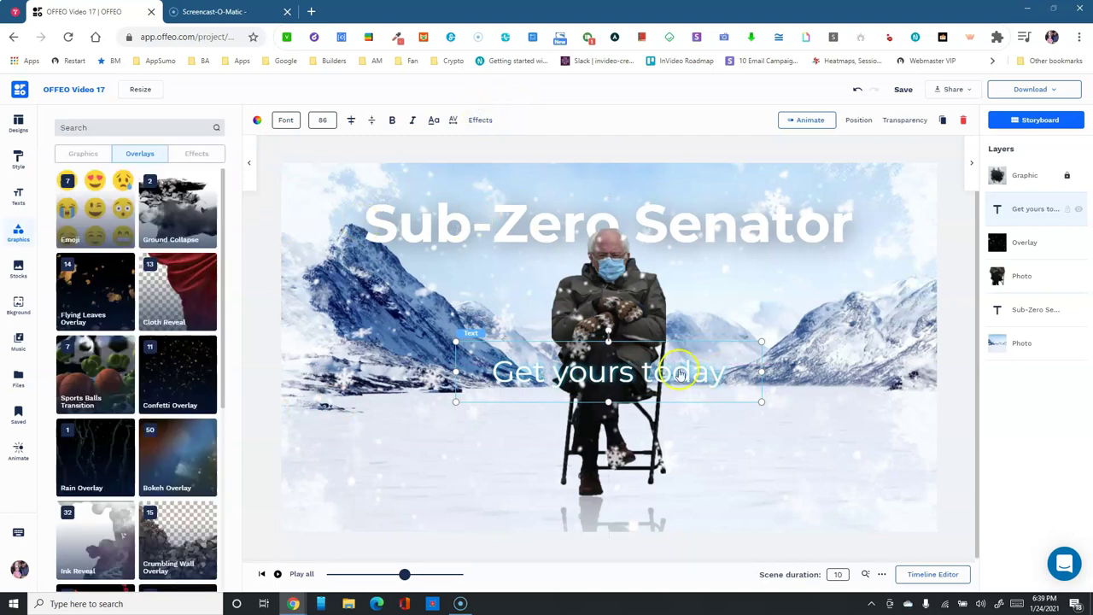
left_click(487, 228)
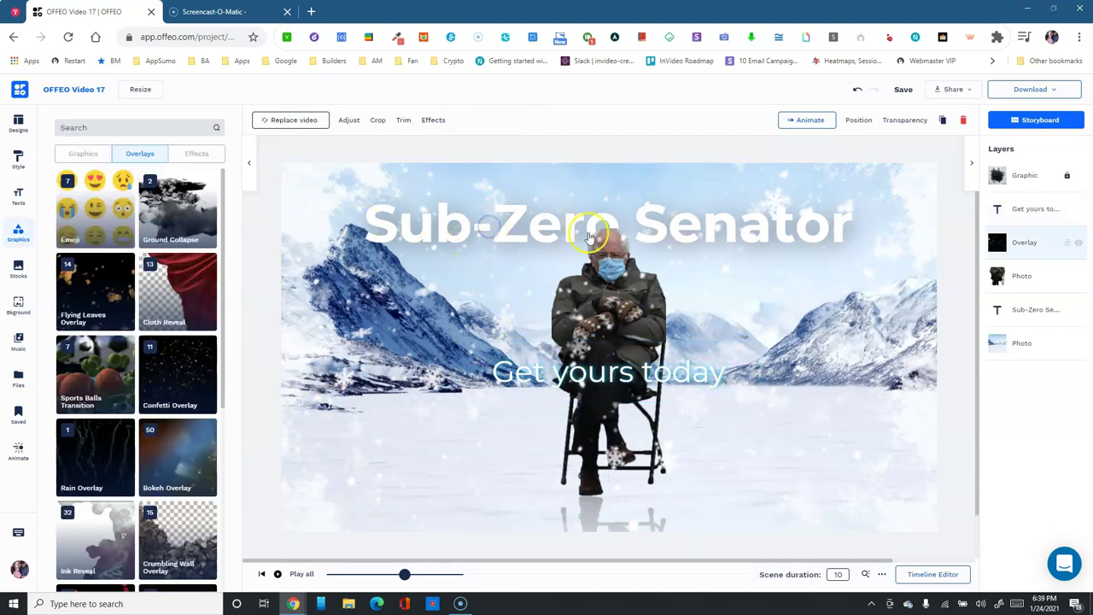
left_click(1030, 309)
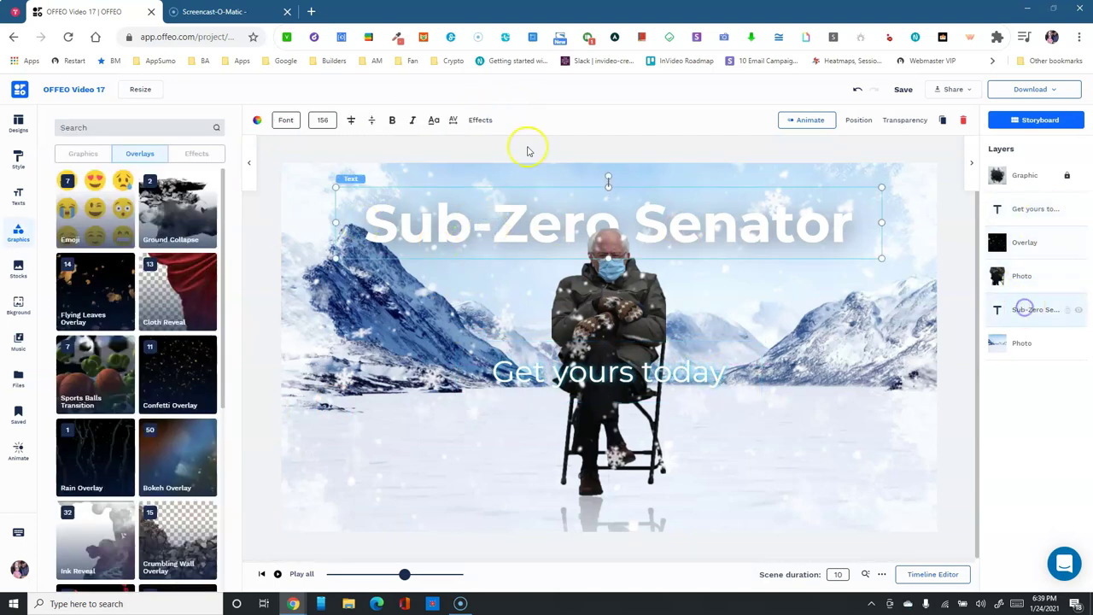
left_click(480, 120)
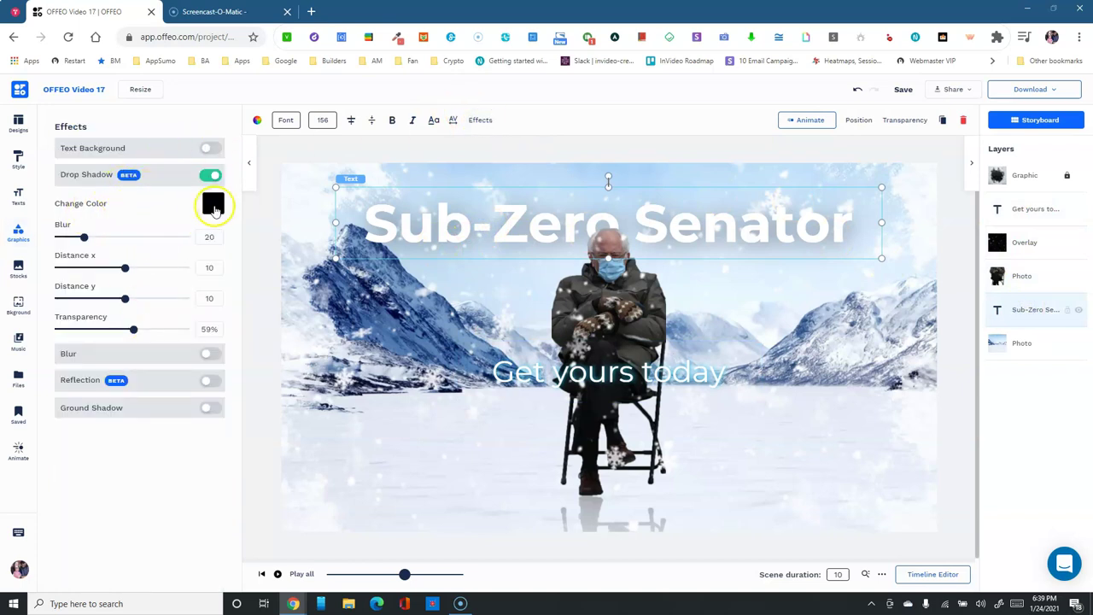
left_click(213, 203)
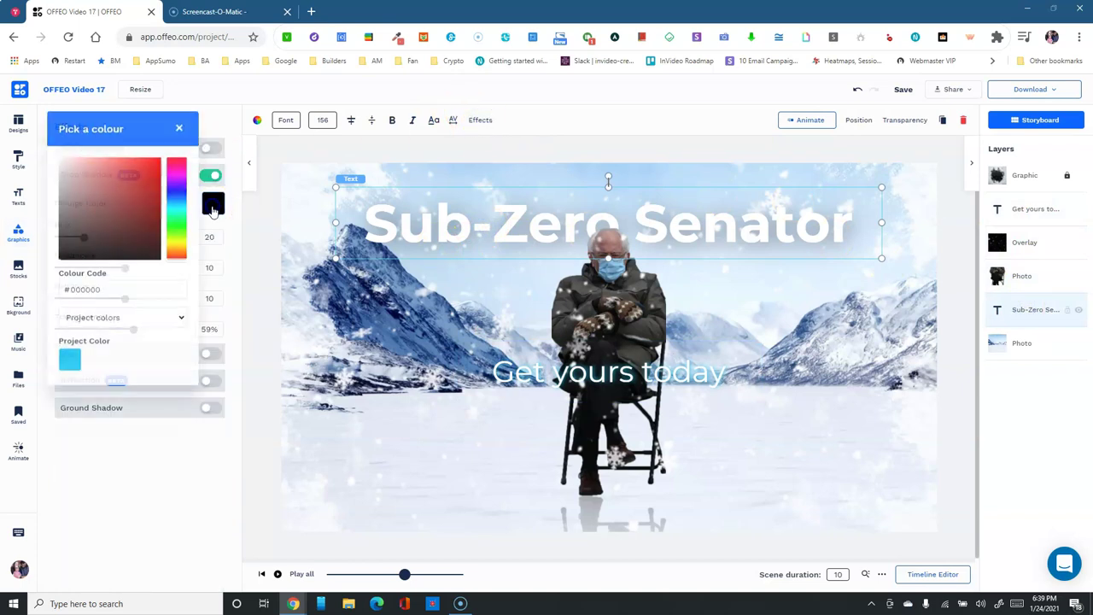
left_click(152, 166)
left_click(182, 128)
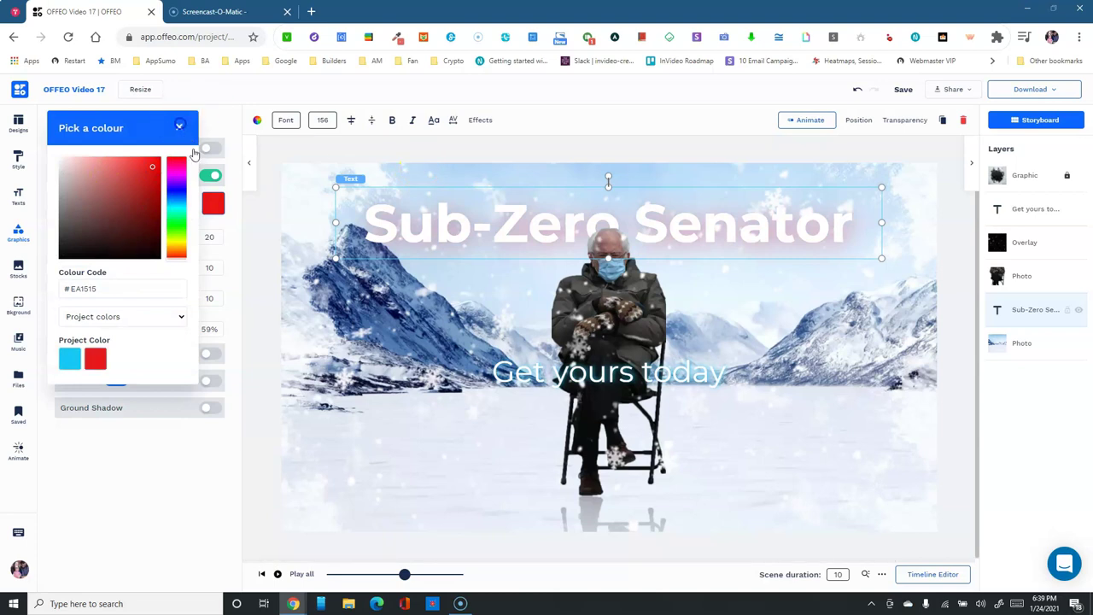
left_click(298, 574)
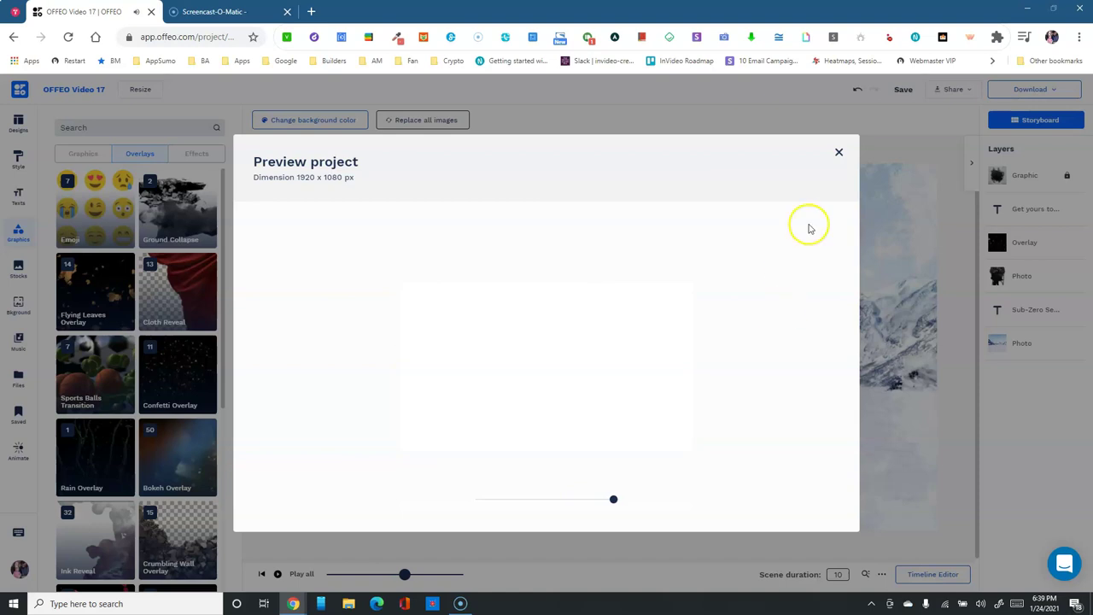
left_click(839, 152)
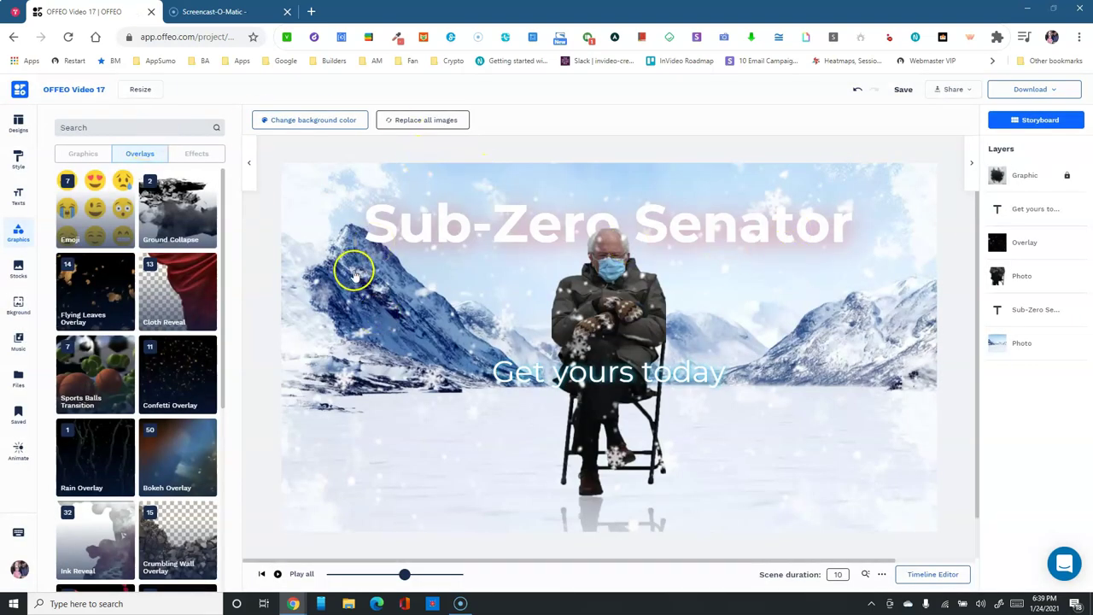
Open the video download options, play the project preview and check the available image formats
left_click(1052, 94)
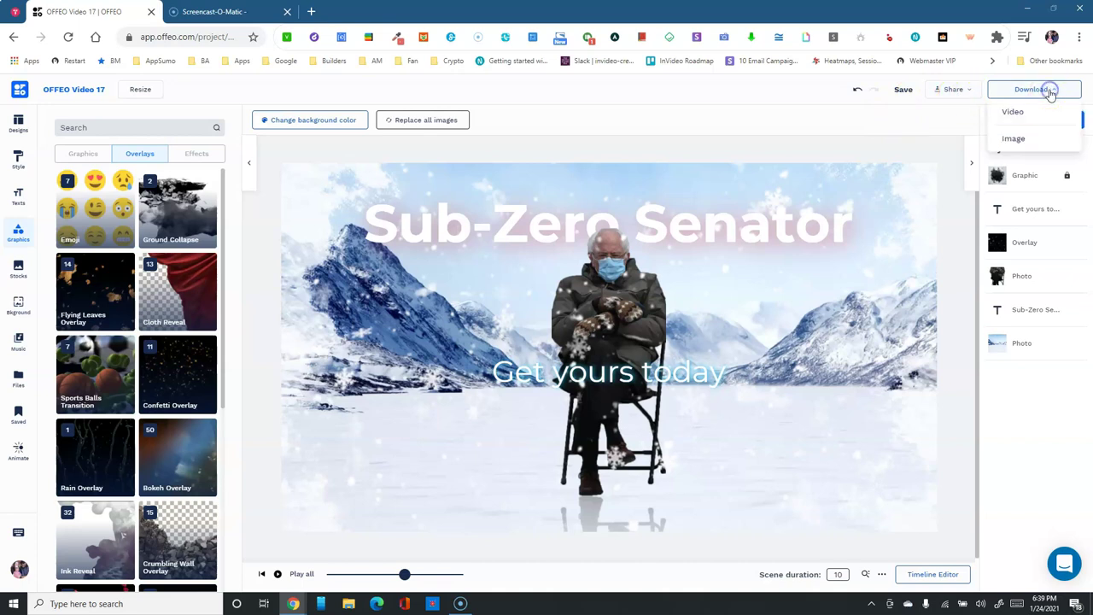
left_click(1014, 113)
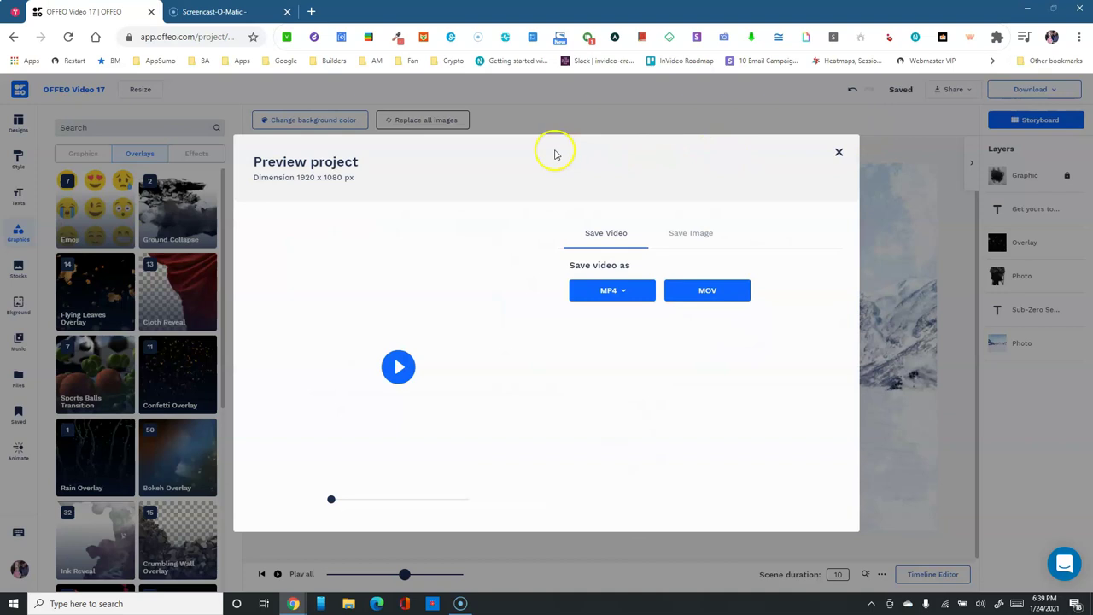
left_click(398, 367)
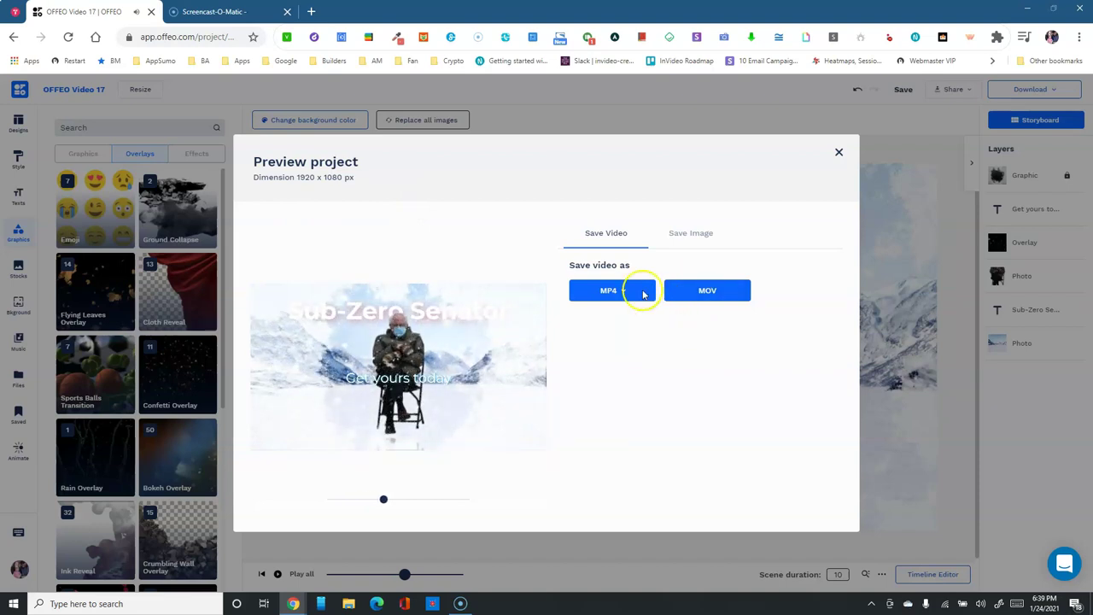
left_click(695, 234)
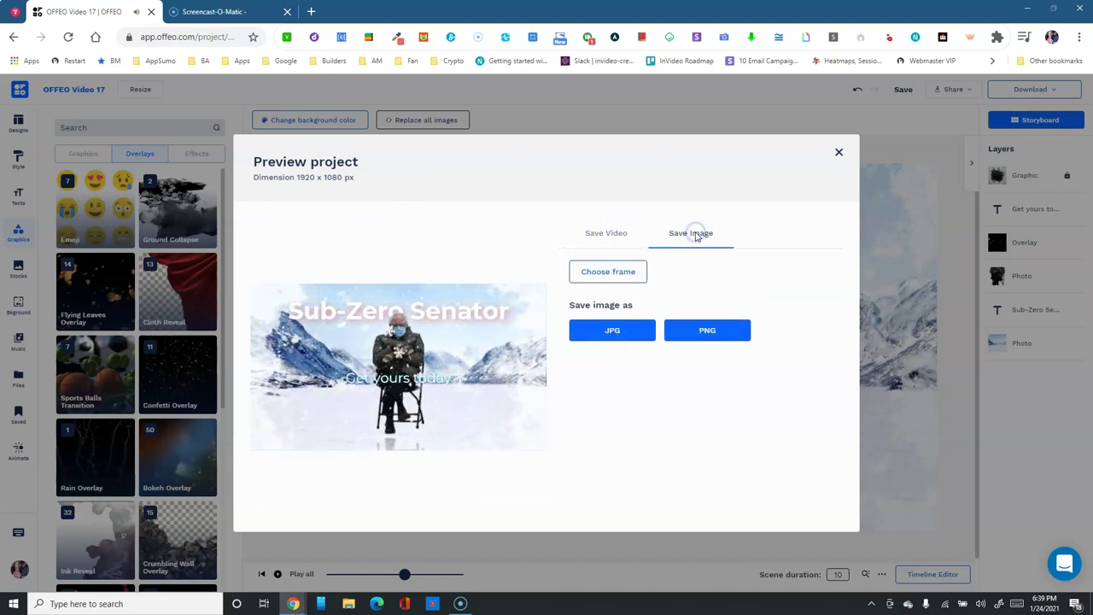
left_click(614, 236)
Export the video as a high quality MP4 and go back to the projects page while it renders
mouse_move(633, 297)
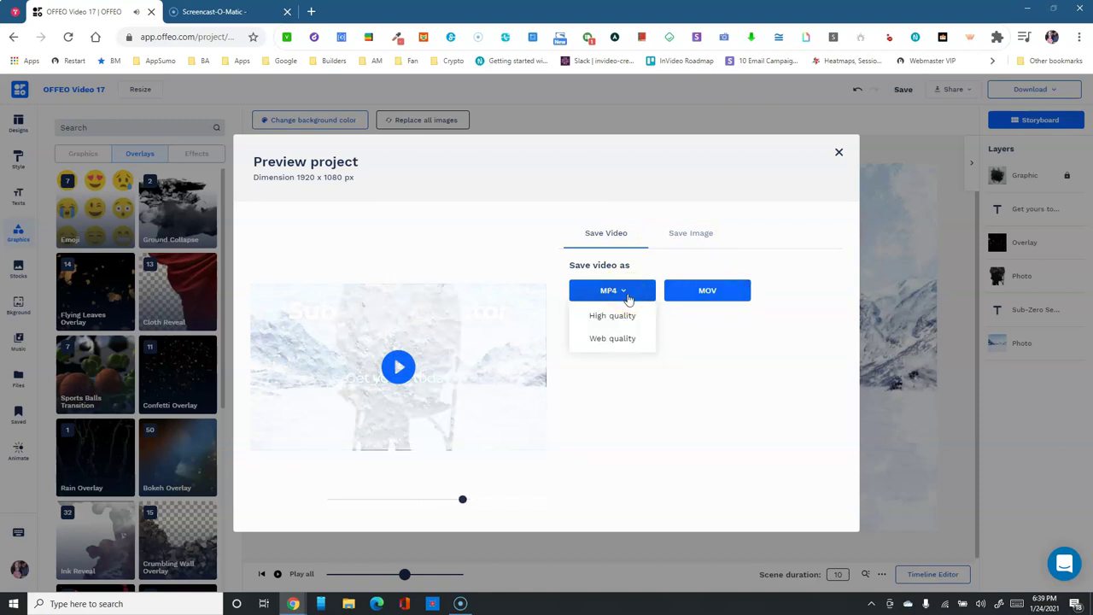
left_click(709, 293)
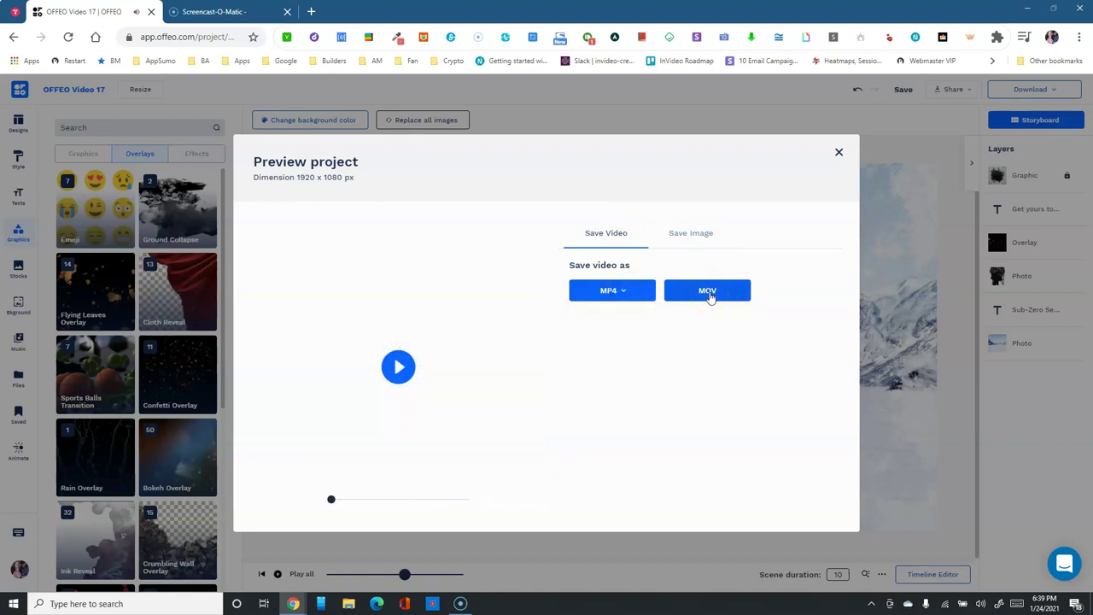
left_click(622, 292)
mouse_move(647, 289)
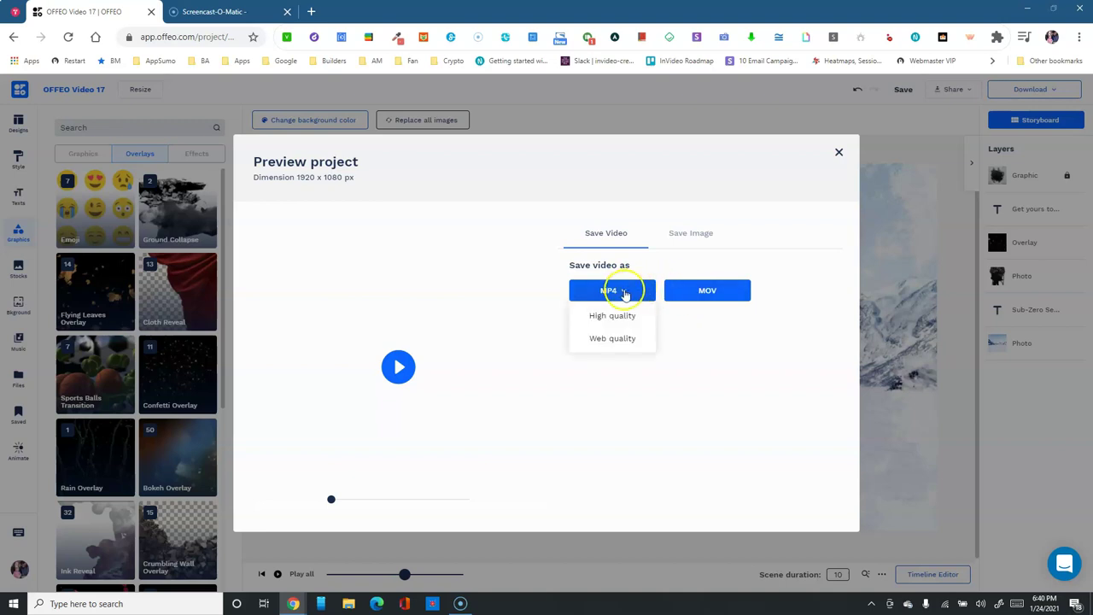
left_click(622, 316)
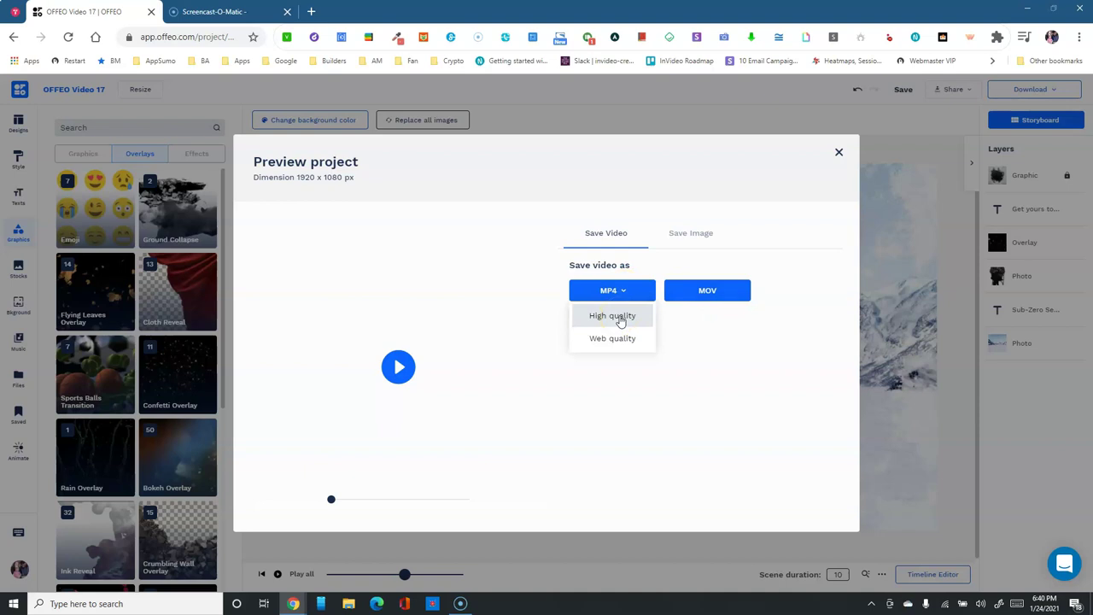
left_click(611, 340)
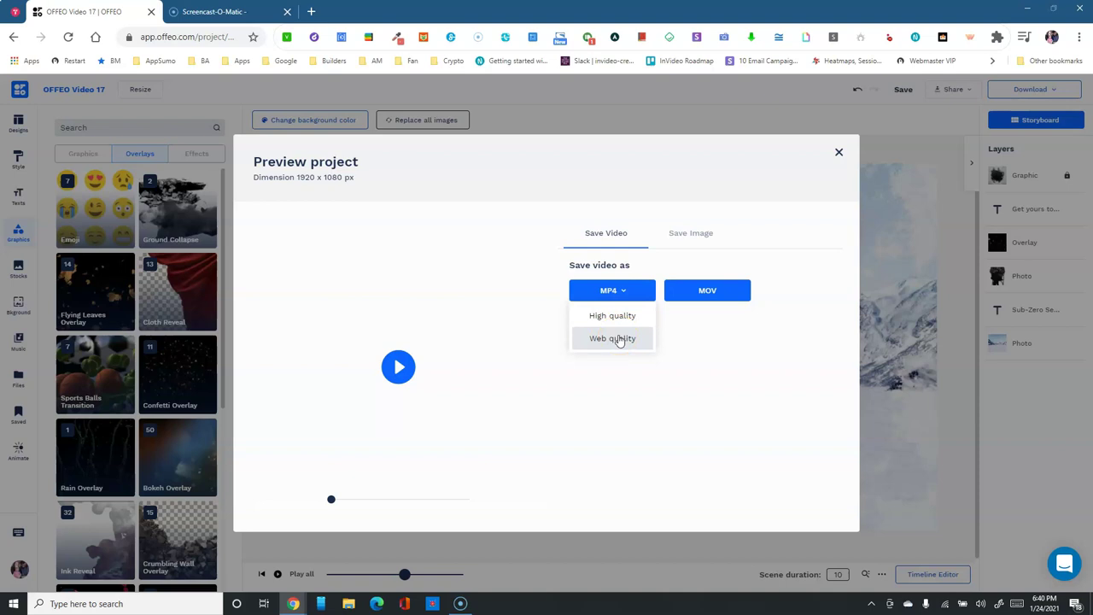
left_click(615, 316)
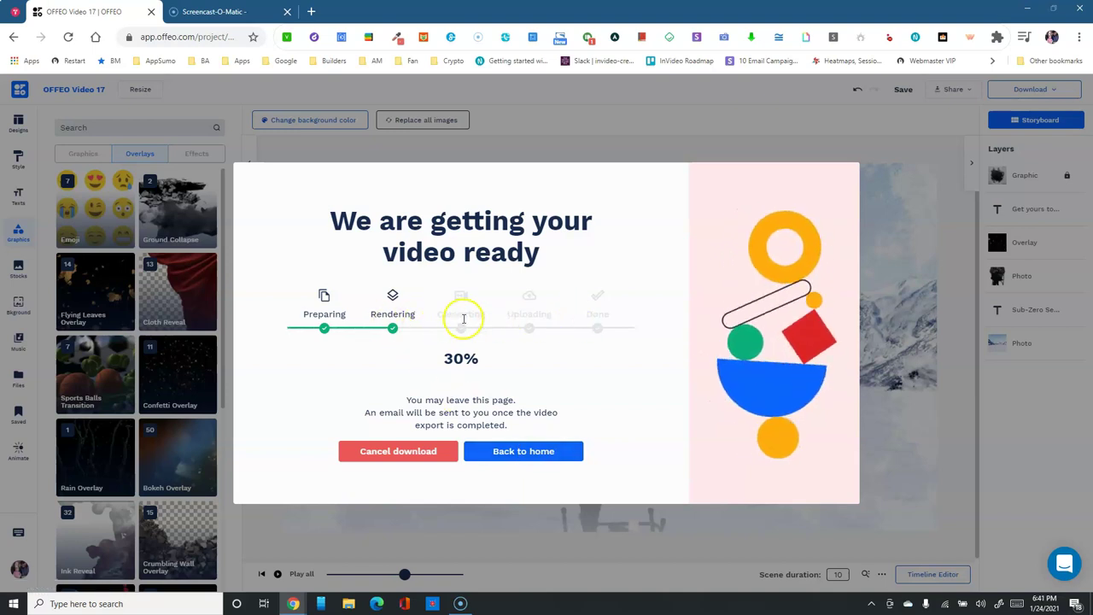
left_click(535, 454)
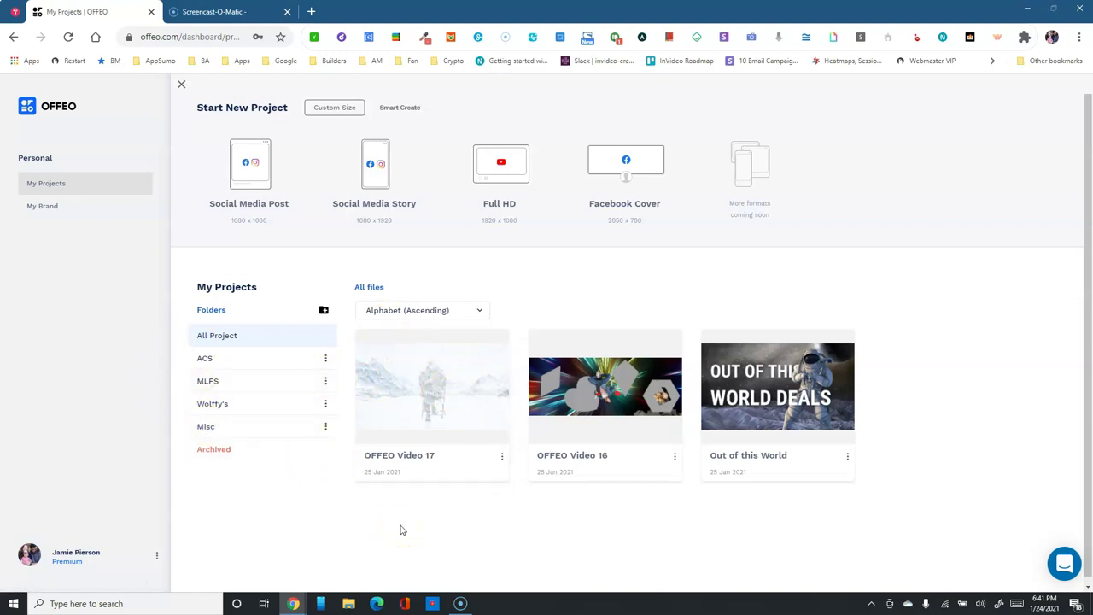
Open the export page of "Out of this World - Copy" in the Misc folder and view its MP4 download options
left_click(207, 427)
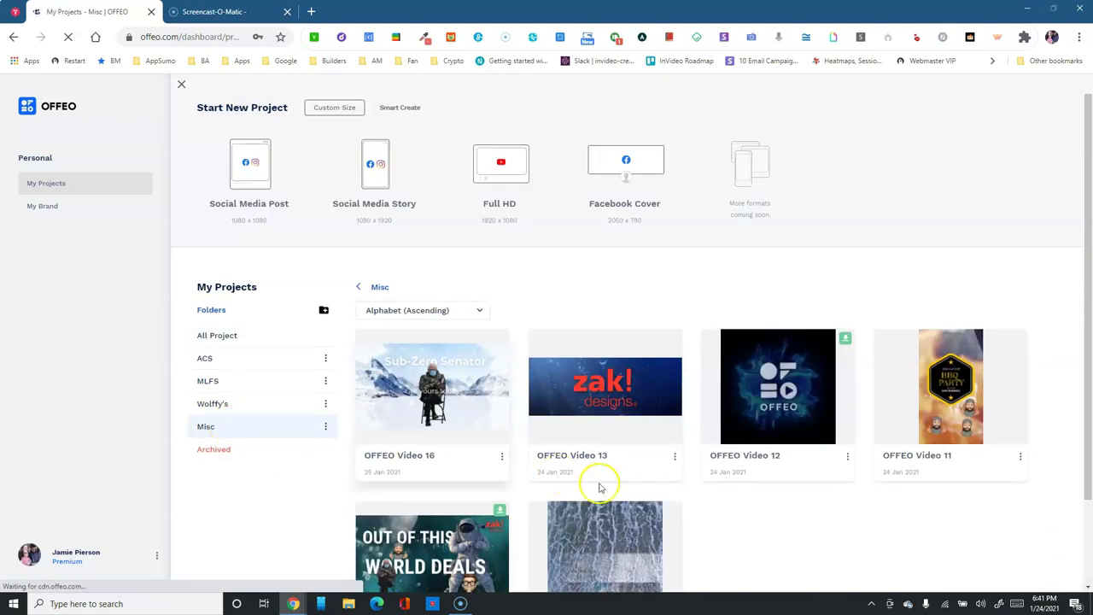
scroll(607, 489, "down", 1)
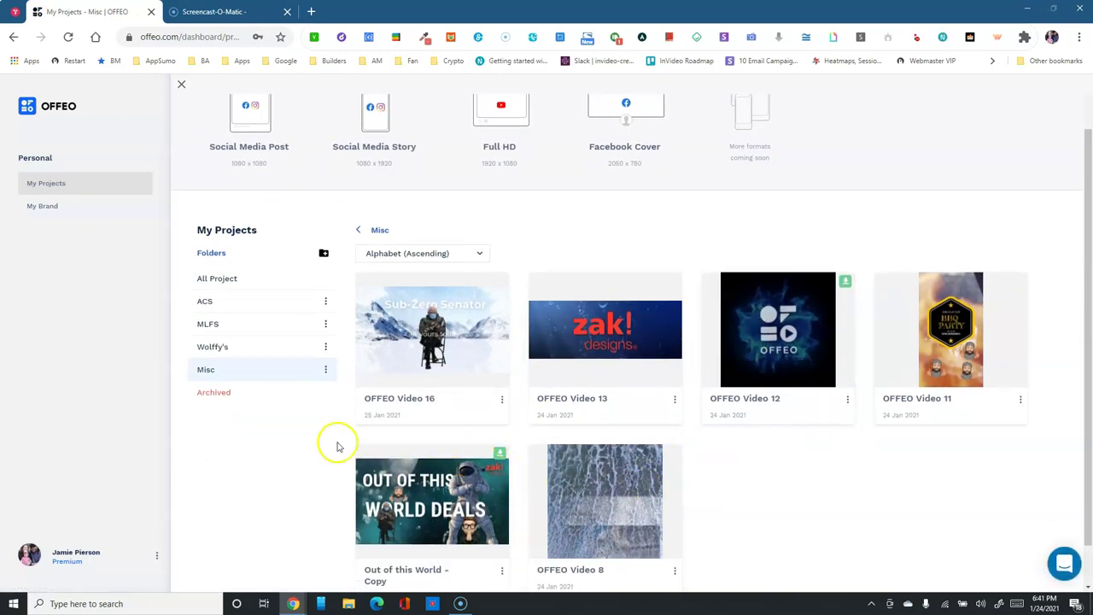
left_click(500, 454)
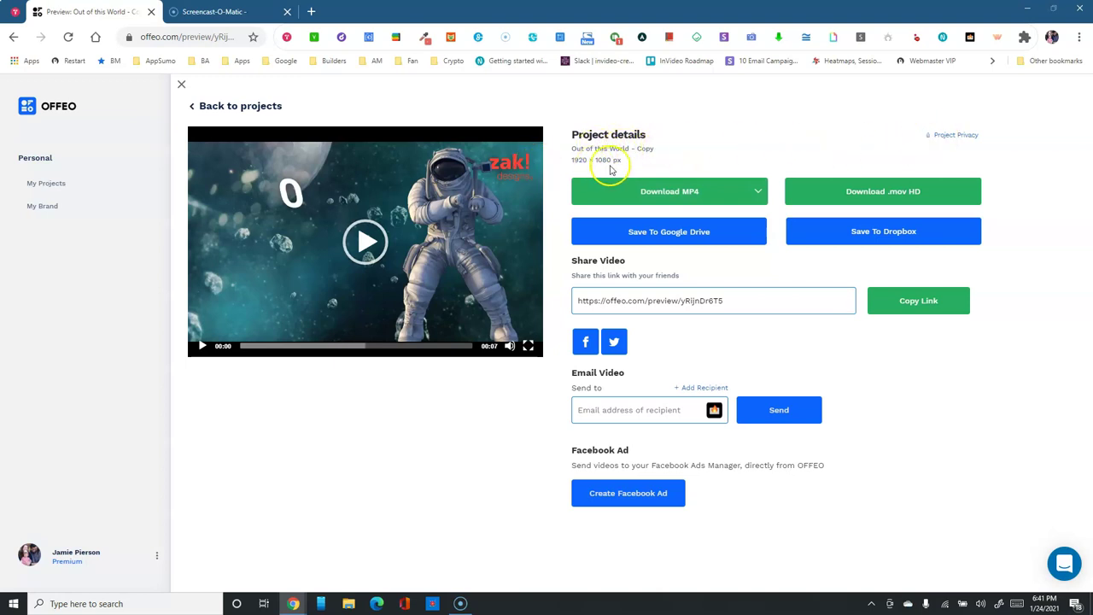
left_click(761, 193)
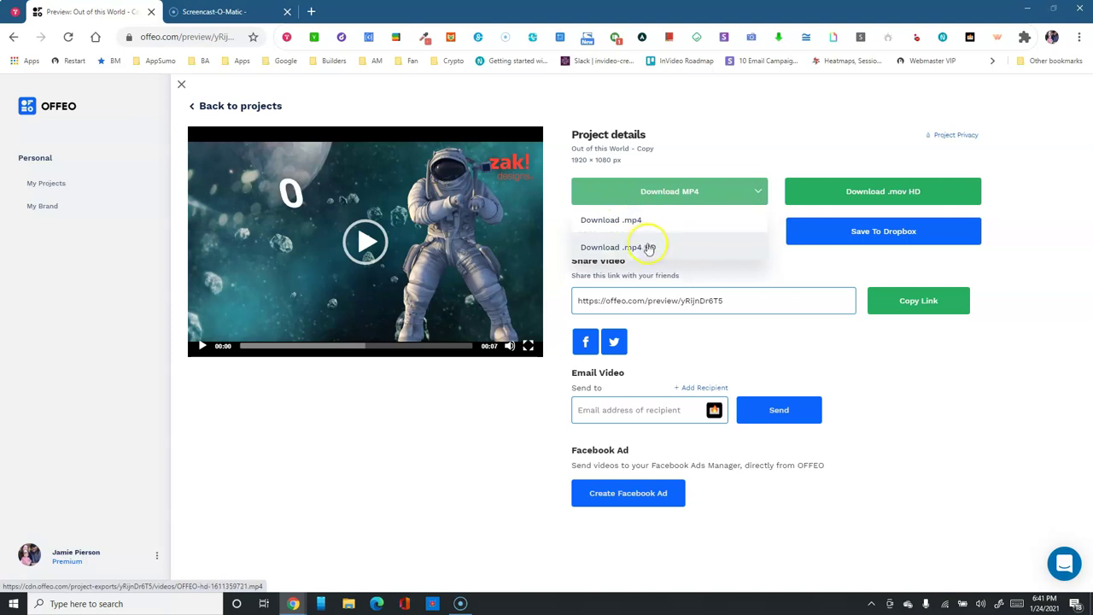
left_click(1025, 189)
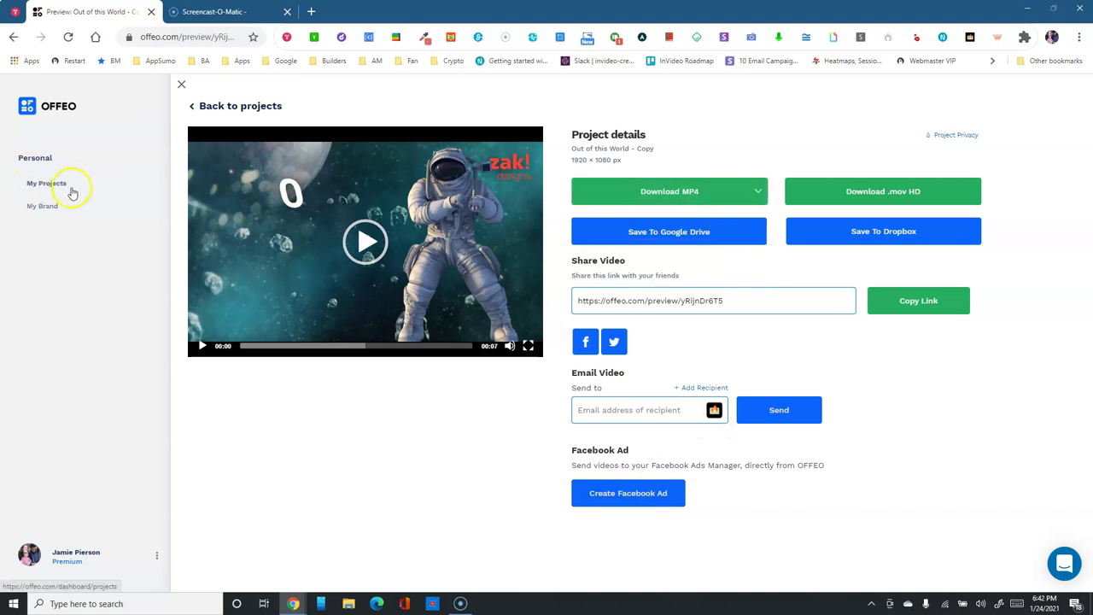
Return to the projects and open the export page of "Wolffy's FB Cover" in the Wolffy's folder
left_click(45, 181)
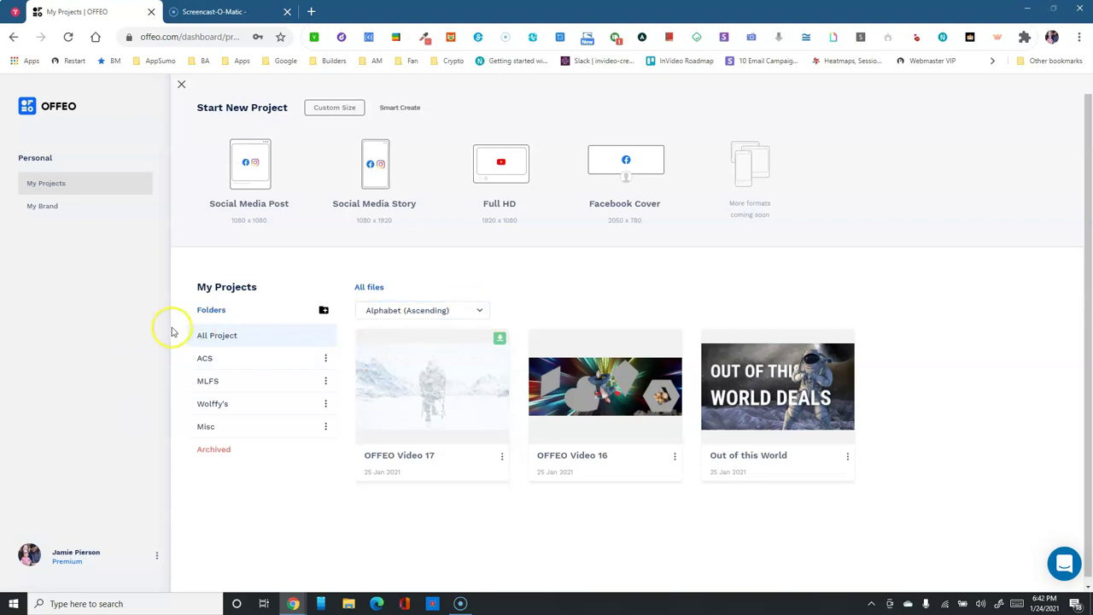
left_click(214, 406)
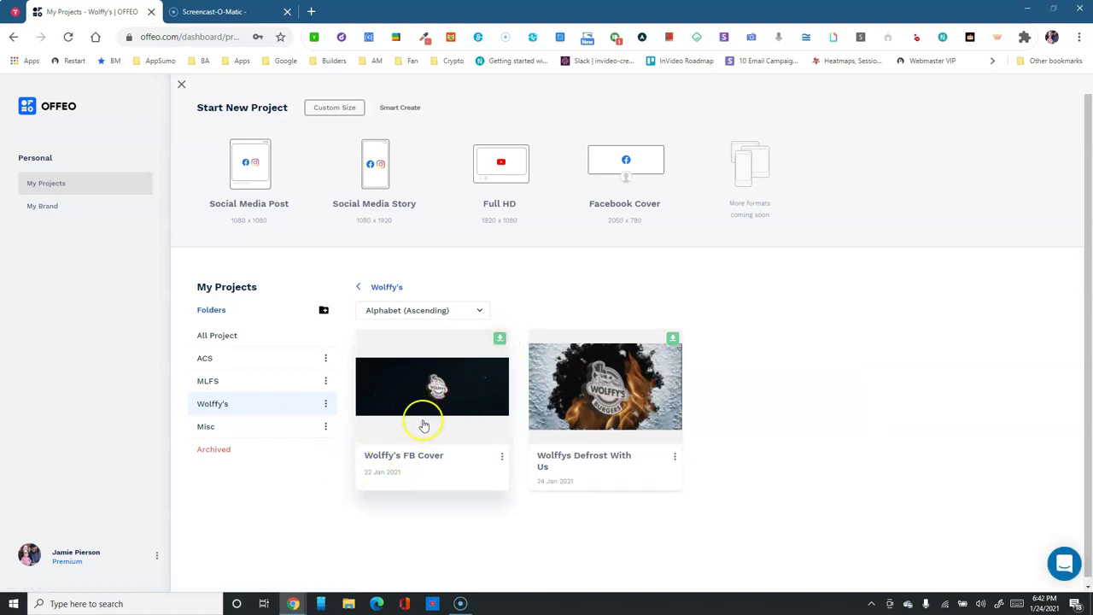
left_click(501, 340)
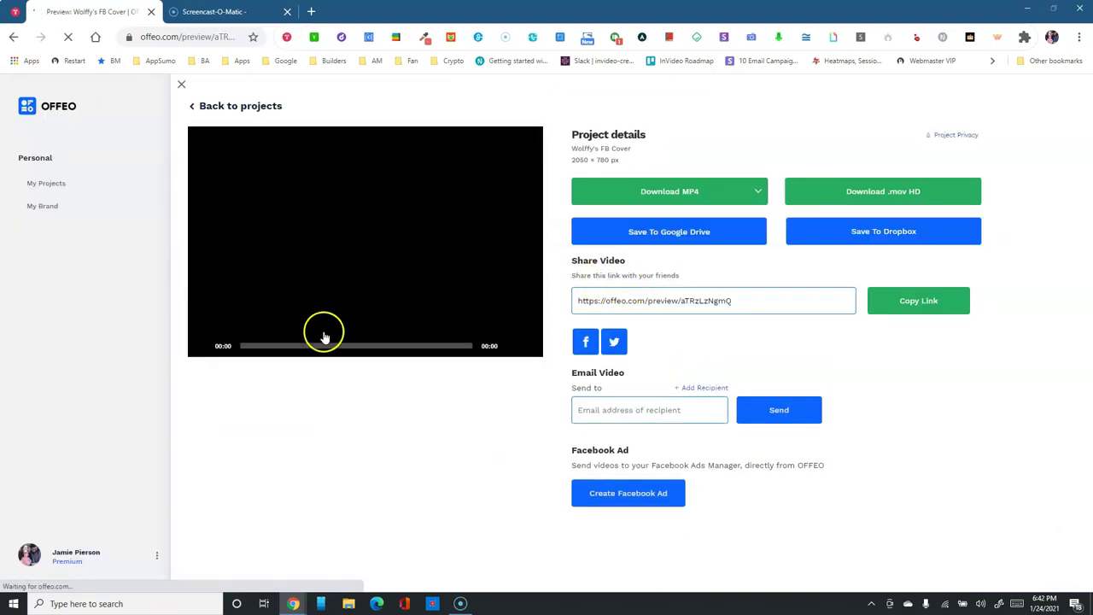
Play the "Wolffy's FB Cover" video, rewinding it to the start and watching it through
left_click(363, 243)
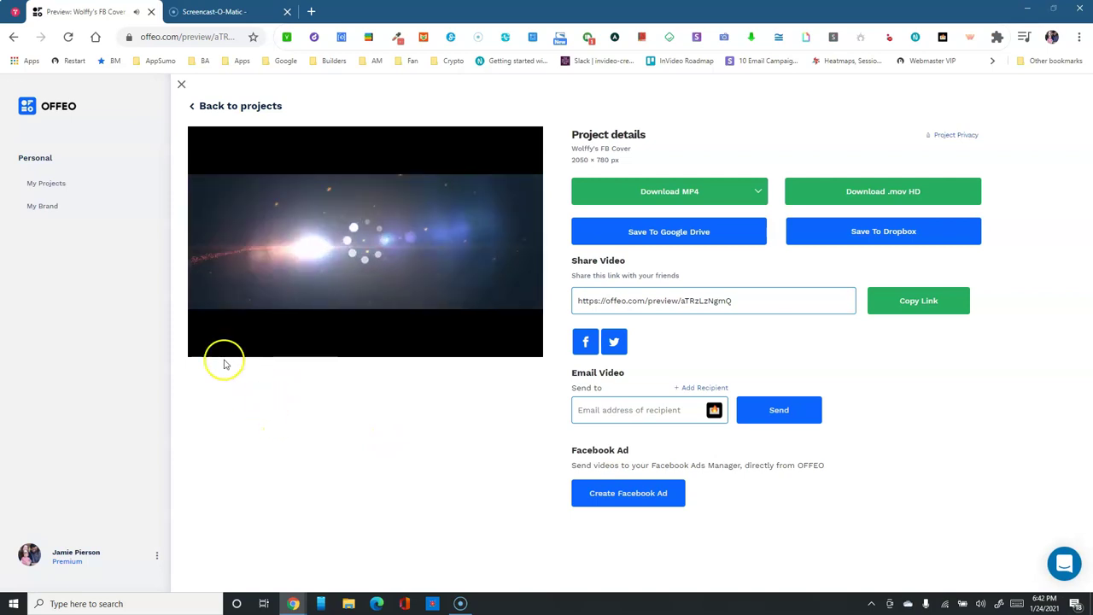
left_click(204, 346)
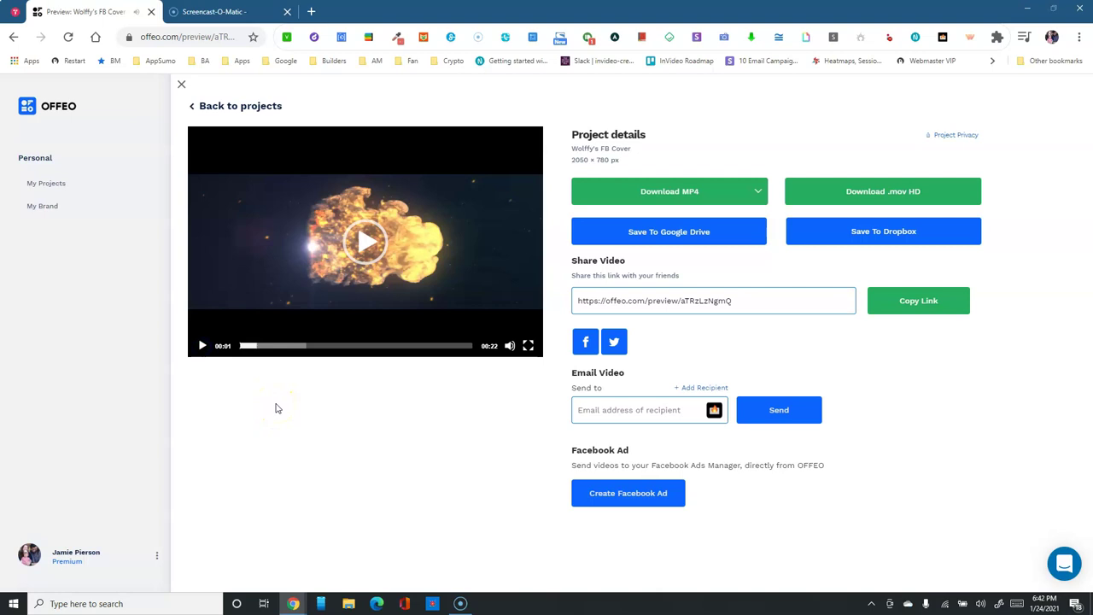
left_click(245, 346)
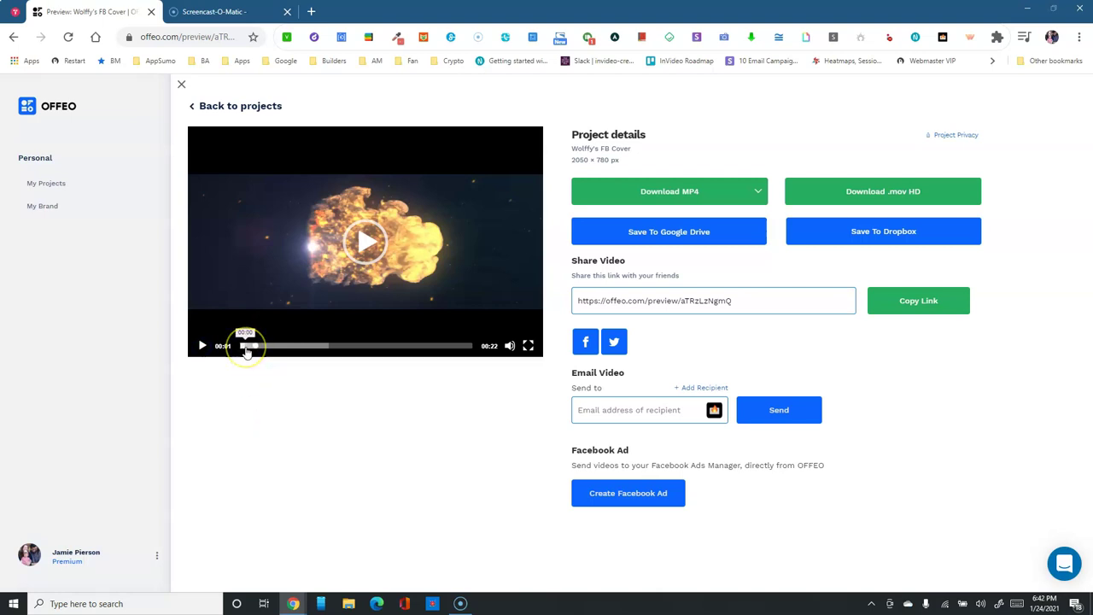
left_click(242, 346)
left_click(201, 347)
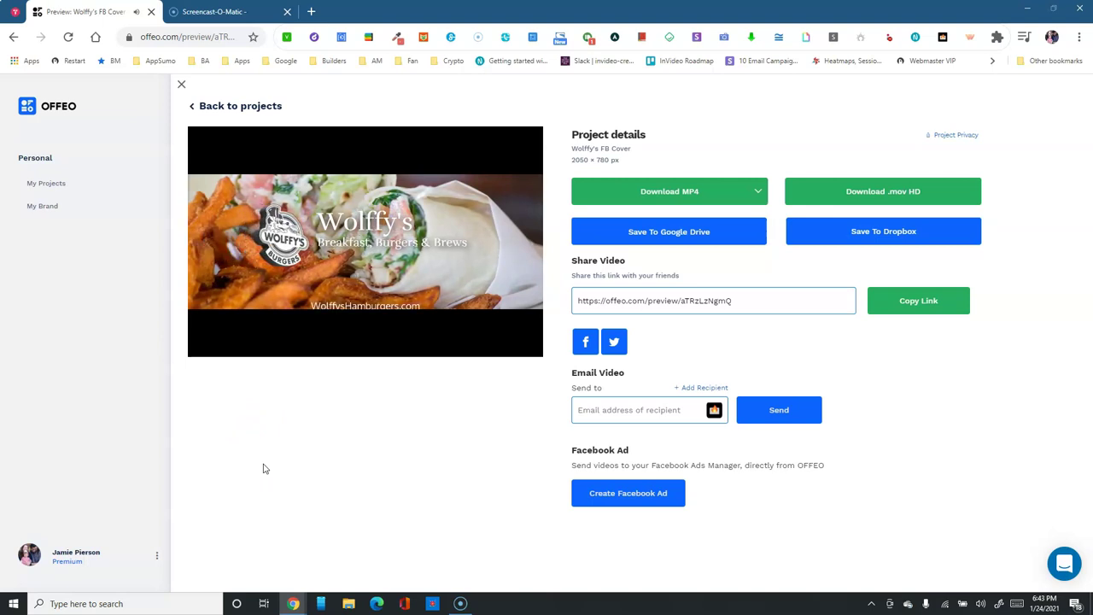
mouse_move(372, 248)
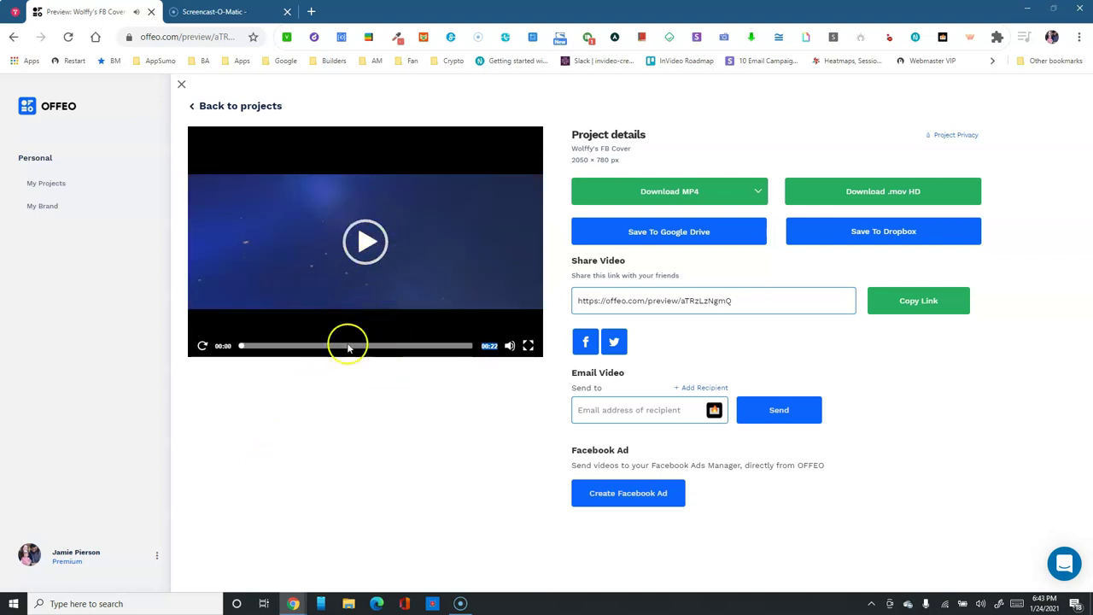
Leave the FB cover page and open the export page of "Wolffys Defrost With Us" in the Wolffy's folder
left_click(181, 85)
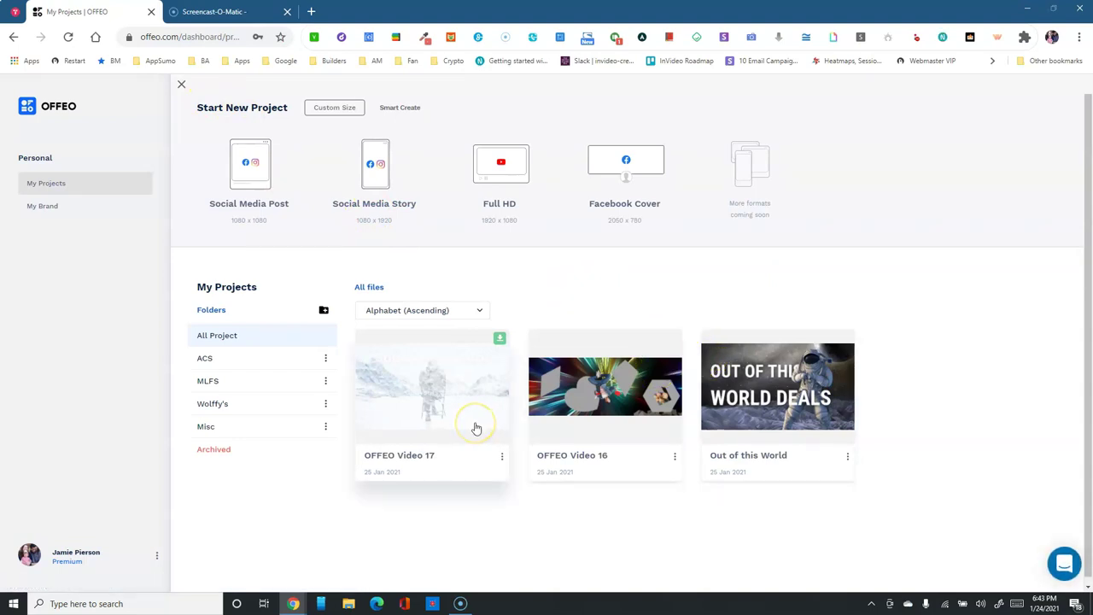
left_click(436, 414)
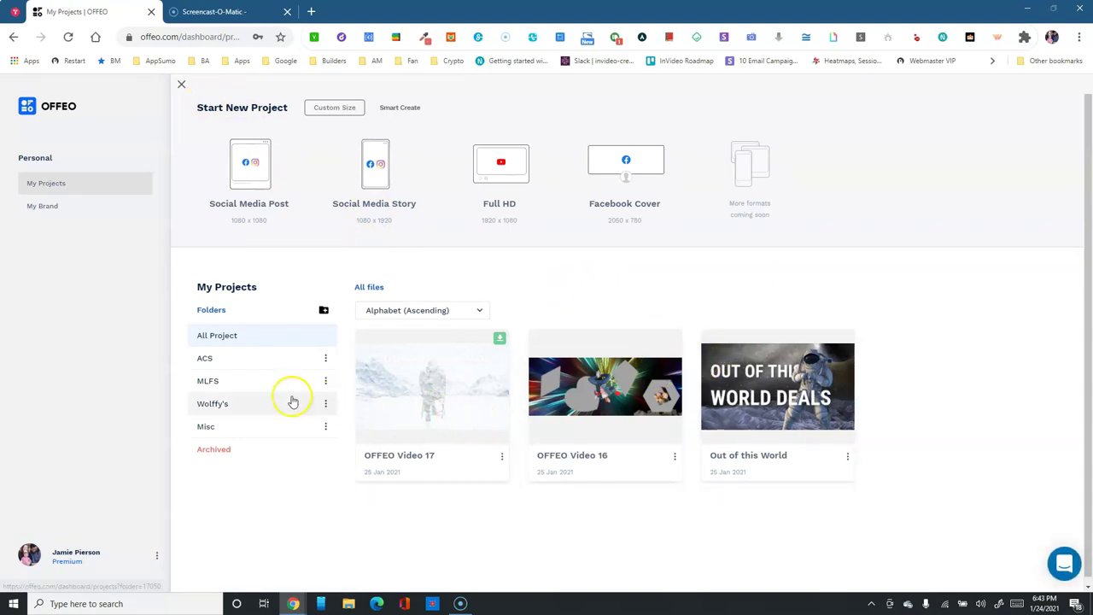
left_click(215, 407)
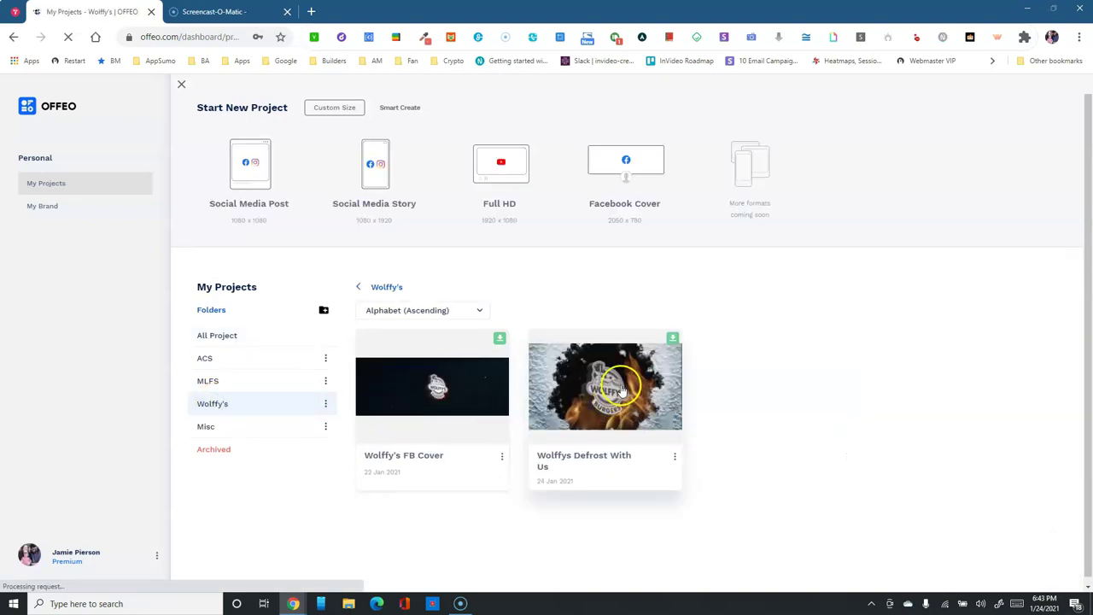
left_click_drag(598, 373, 606, 393)
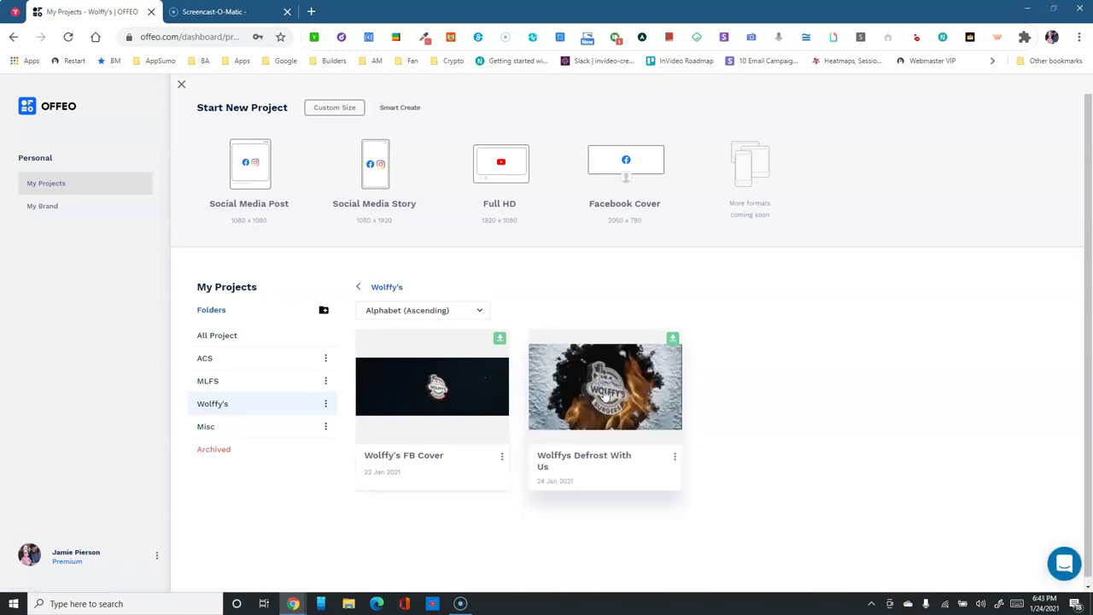
left_click(674, 338)
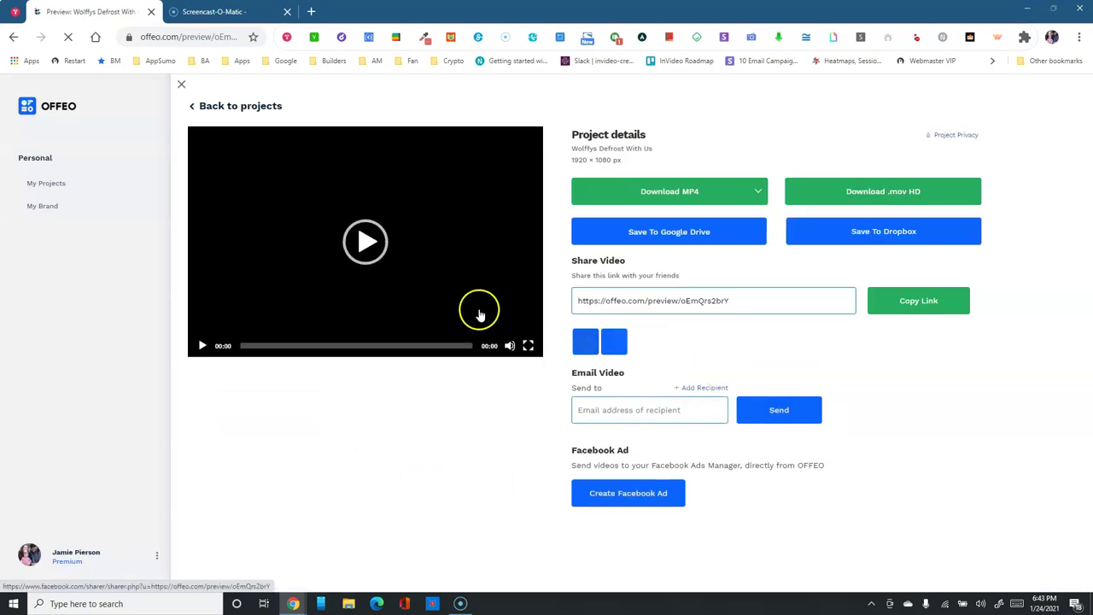
Play the "Wolffys Defrost With Us" video full screen from the beginning, exit full screen and replay it on the page
left_click(529, 345)
left_click(546, 308)
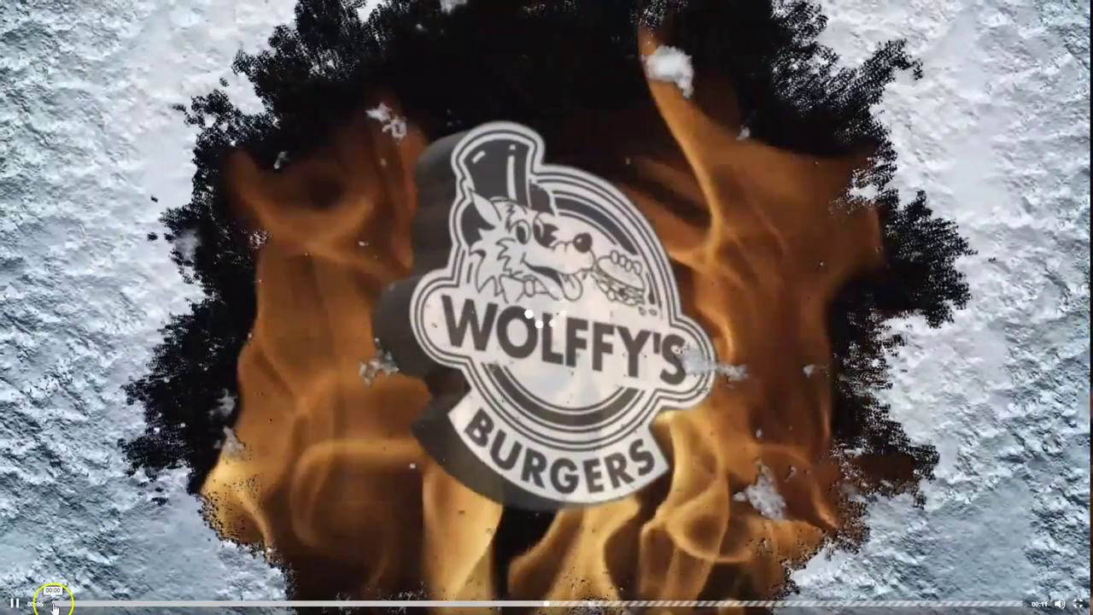
left_click(53, 605)
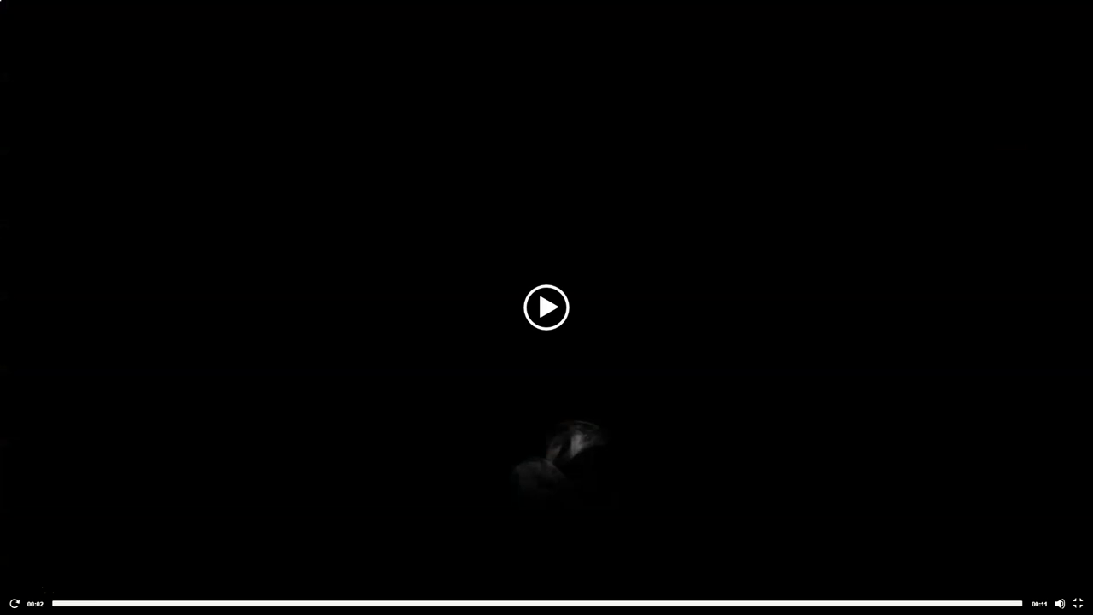
left_click(1077, 603)
left_click(363, 243)
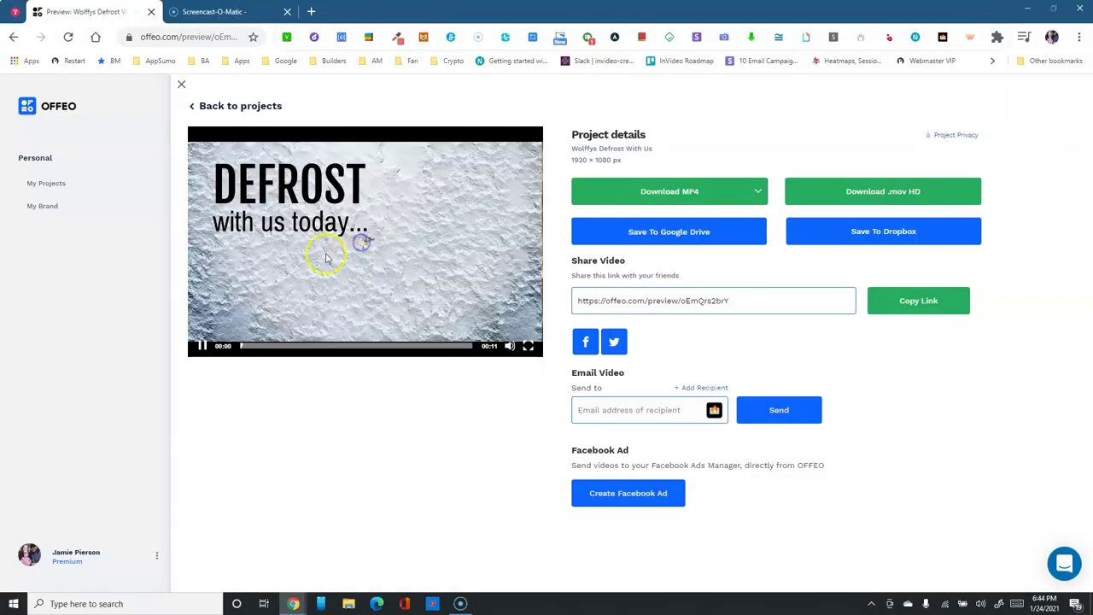